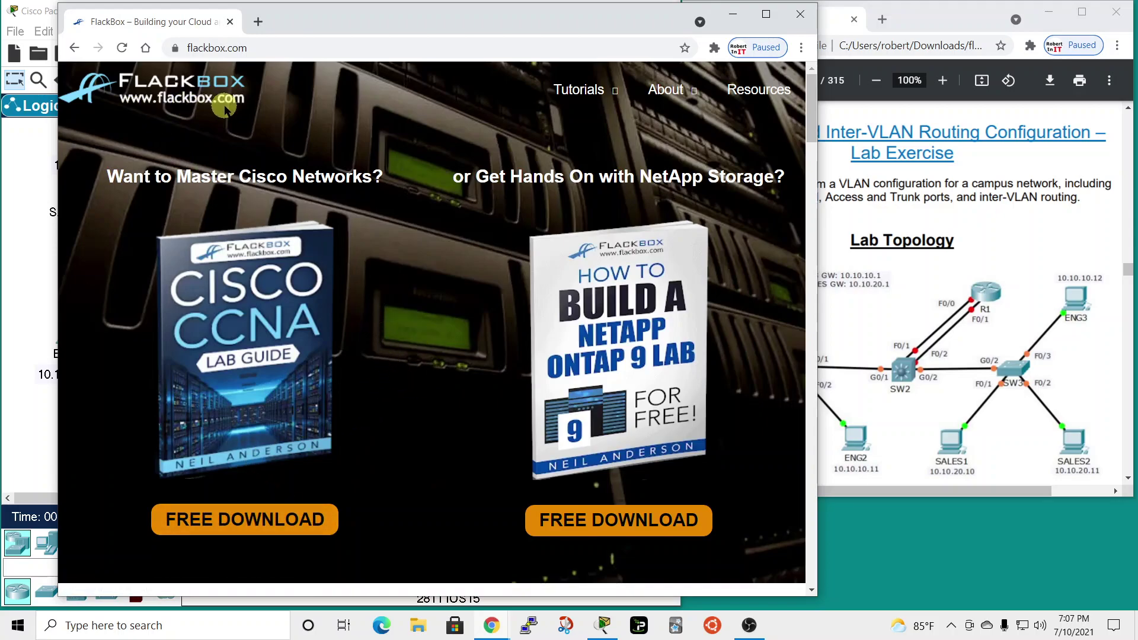
# Step: Read the first tasks of the VTP, Access and Trunk Ports section in the lab guide
pyautogui.click(733, 13)
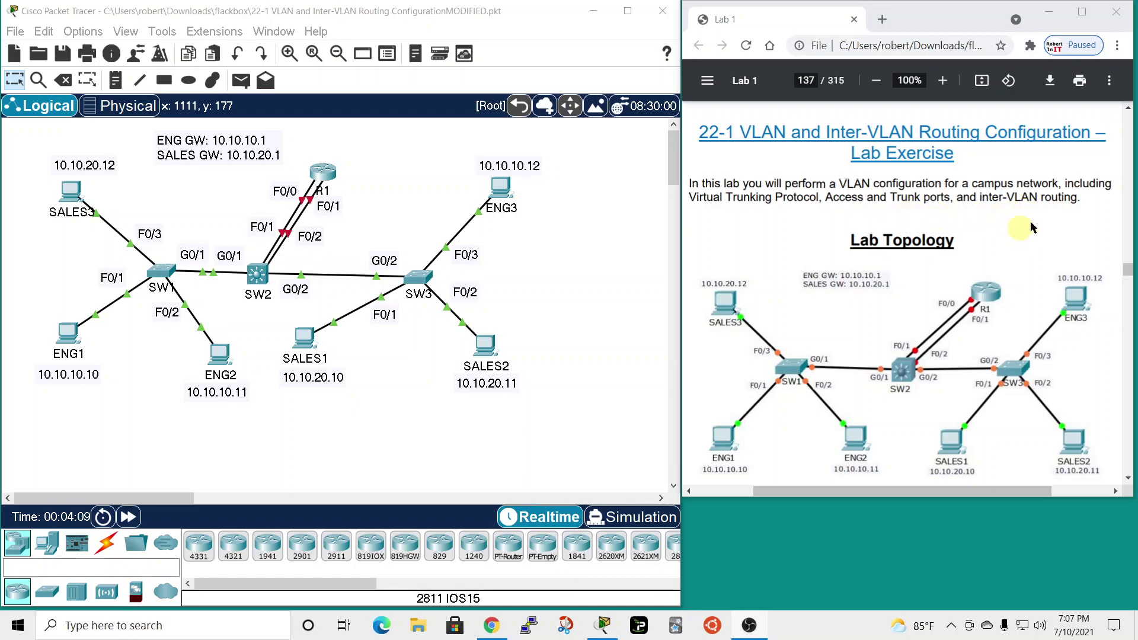
pyautogui.scroll(-10, 925, 273)
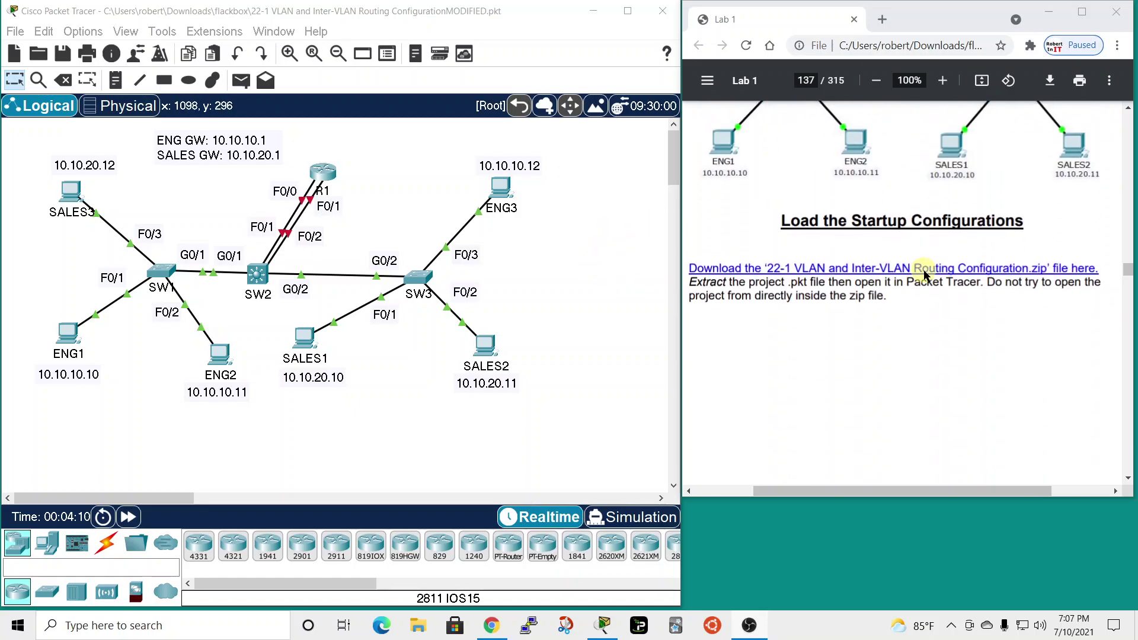
pyautogui.scroll(-3, 924, 274)
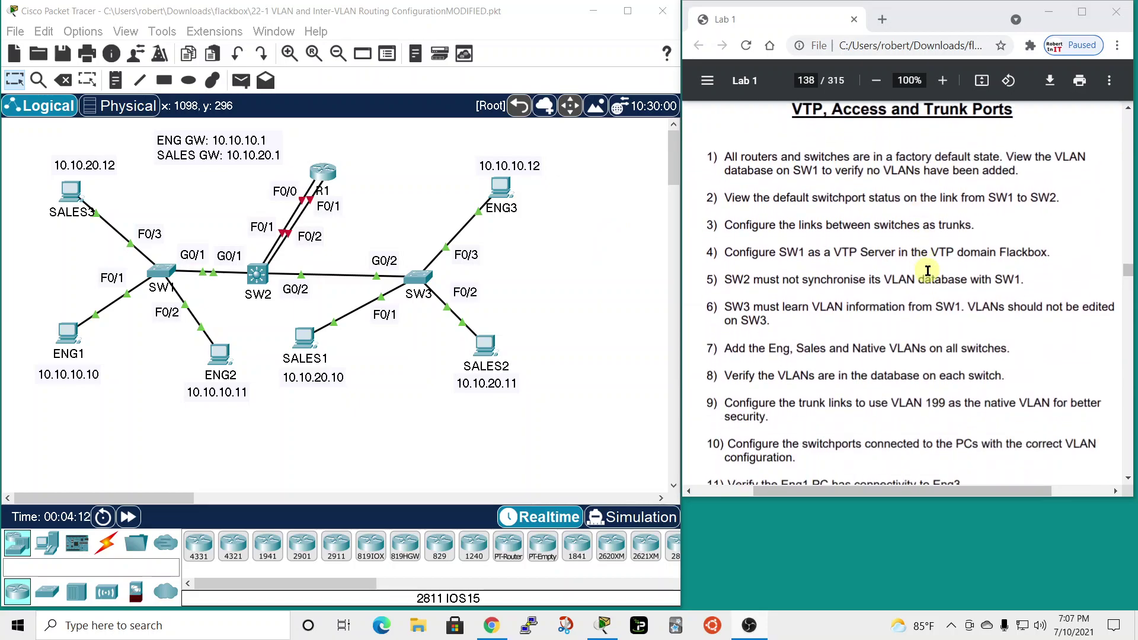
pyautogui.scroll(1, 823, 138)
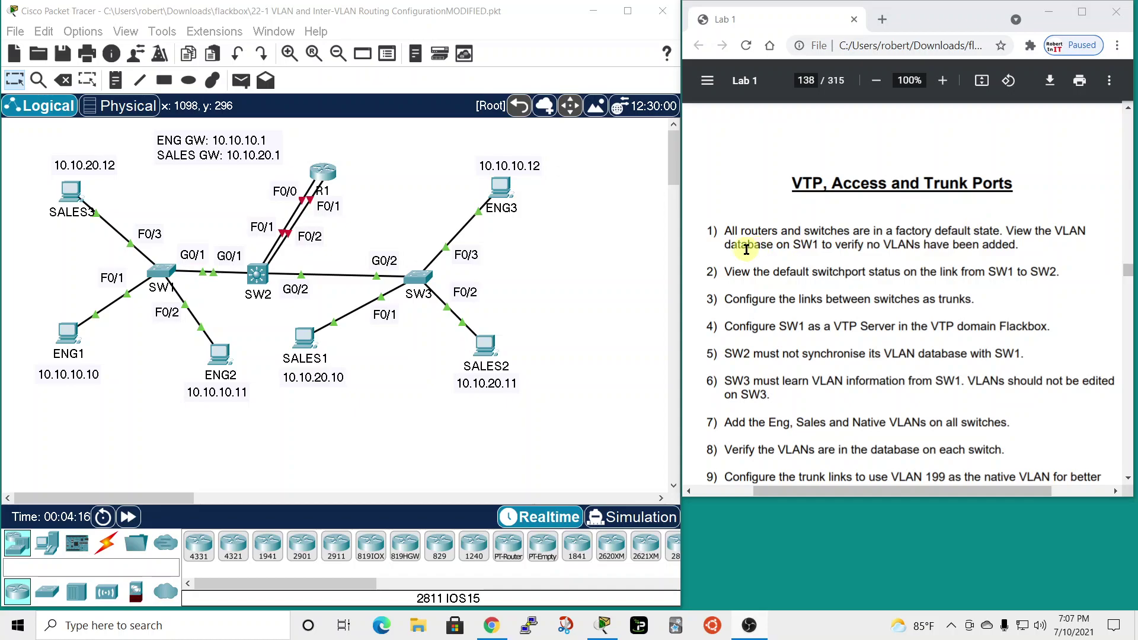
pyautogui.moveTo(714, 229); pyautogui.dragTo(781, 233)
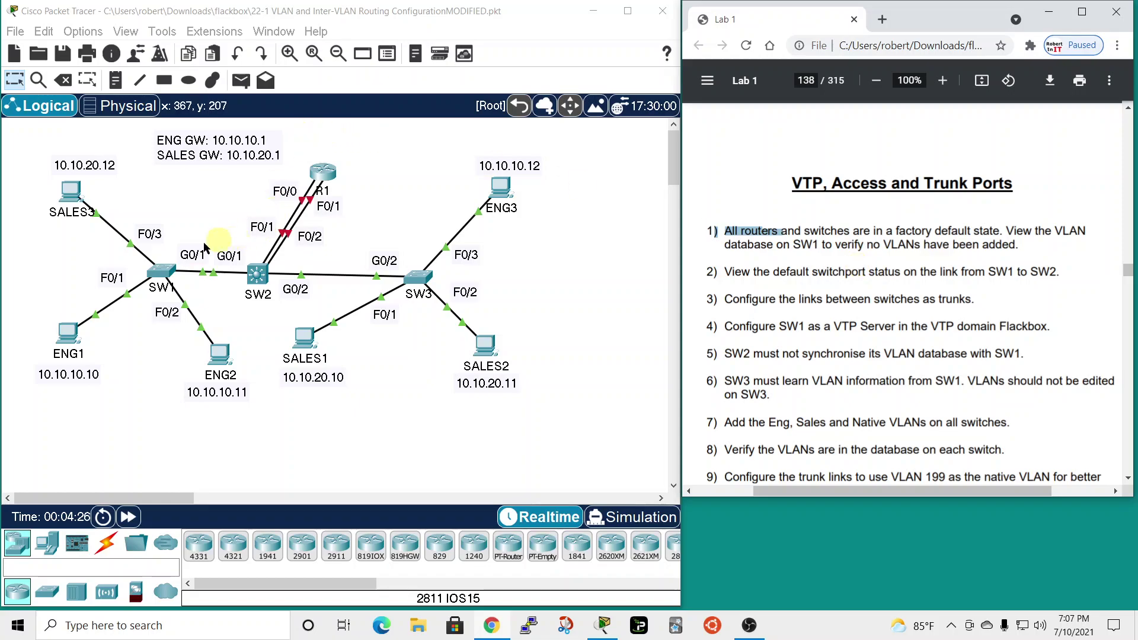
# Step: Open the command line of switch SW1 in an enlarged window and enter privileged EXEC mode
pyautogui.click(167, 271)
pyautogui.moveTo(509, 92); pyautogui.dragTo(178, 36)
pyautogui.click(158, 52)
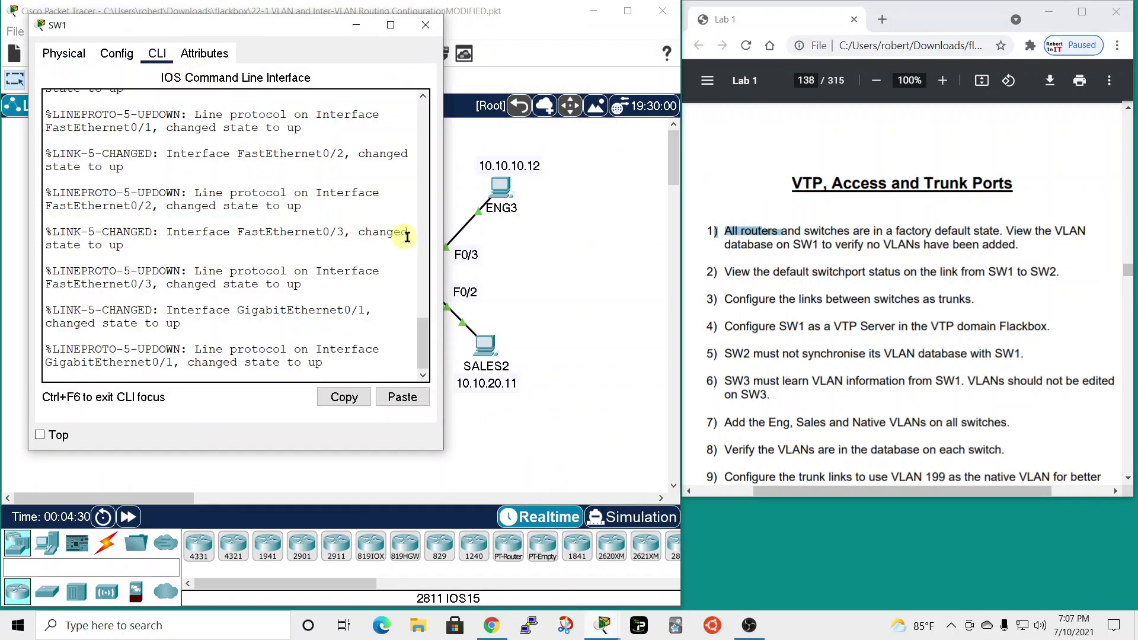
pyautogui.moveTo(444, 244); pyautogui.dragTo(649, 255)
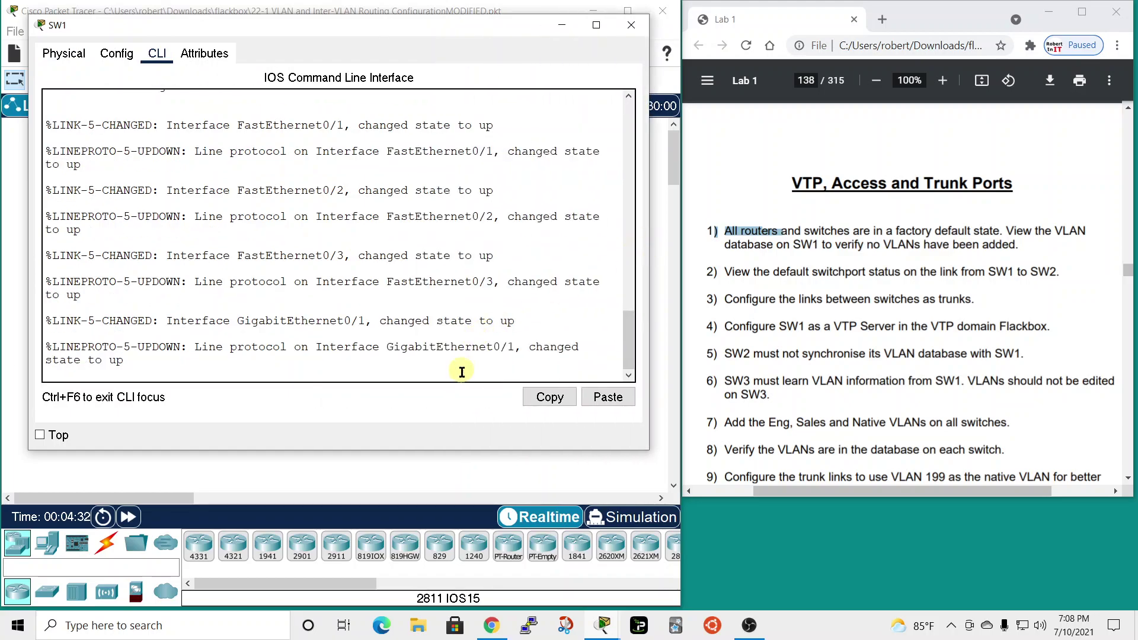
pyautogui.press('Return')
pyautogui.write('en')
pyautogui.press('Return')
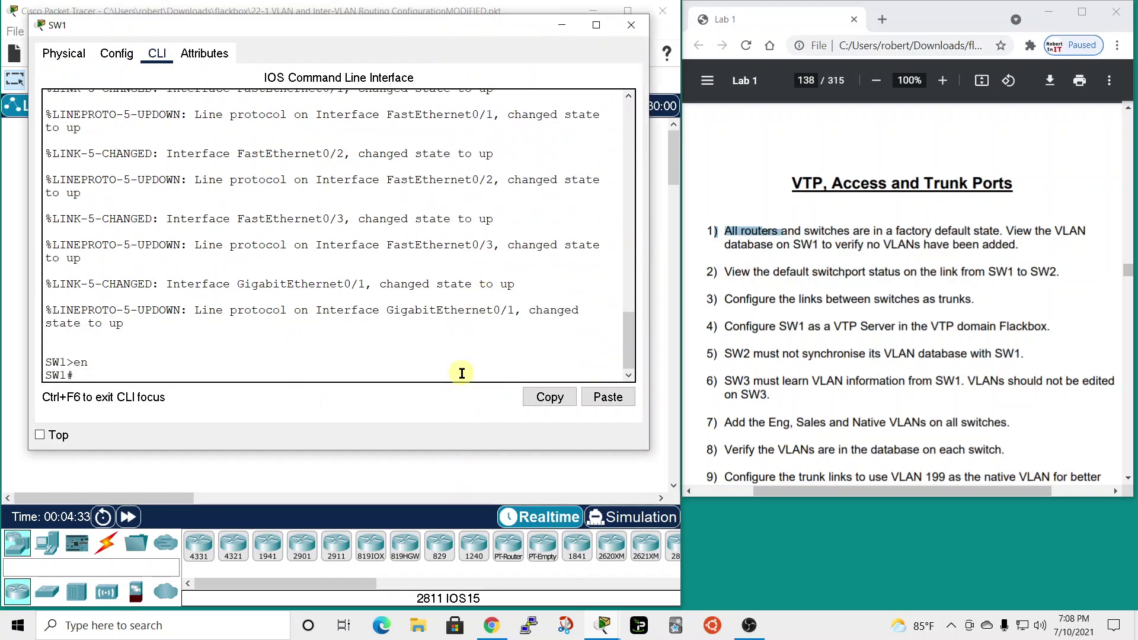
# Step: Show the brief VLAN database on SW1, check which VLANs exist, and close the switch window
pyautogui.write('sho vl')
pyautogui.press('Tab')
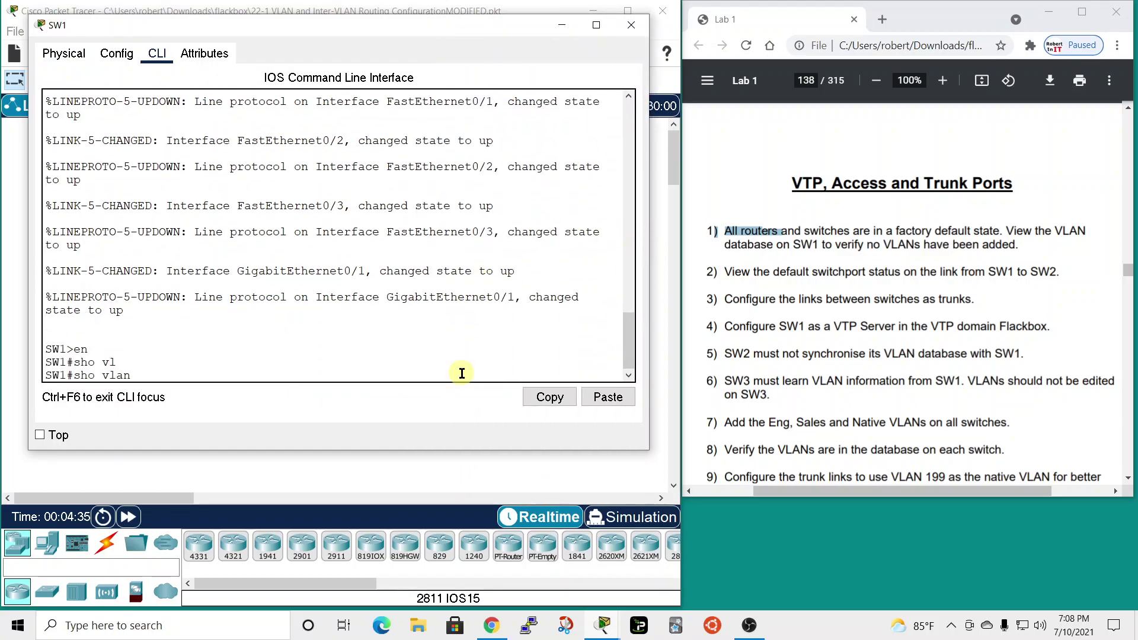
pyautogui.write('br')
pyautogui.press('Tab')
pyautogui.press('Return')
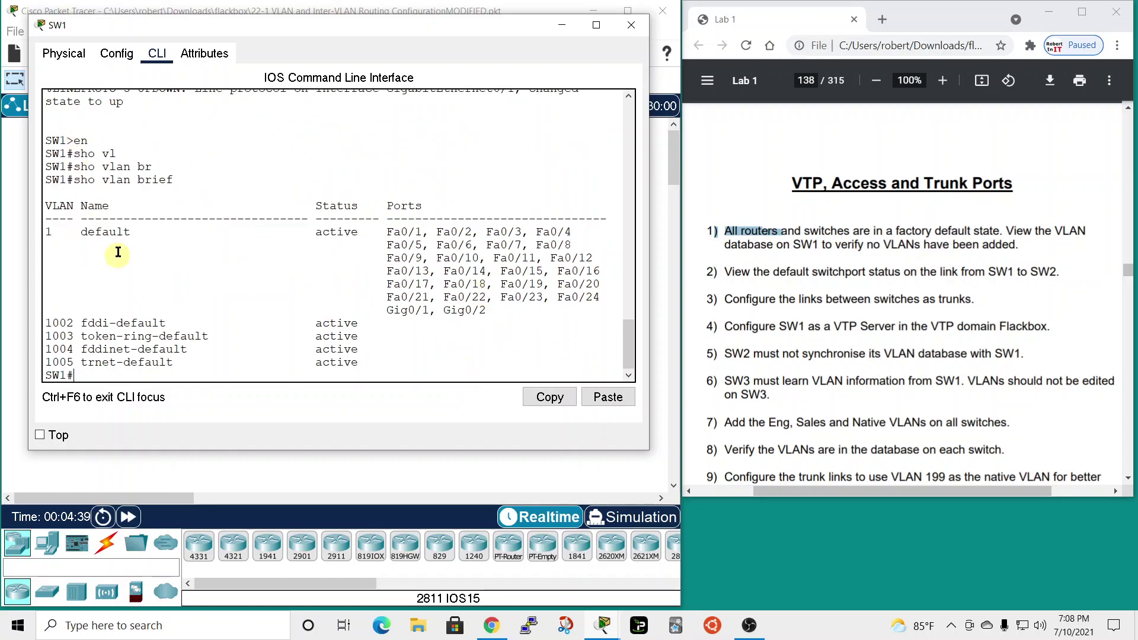
pyautogui.moveTo(46, 229); pyautogui.dragTo(152, 232)
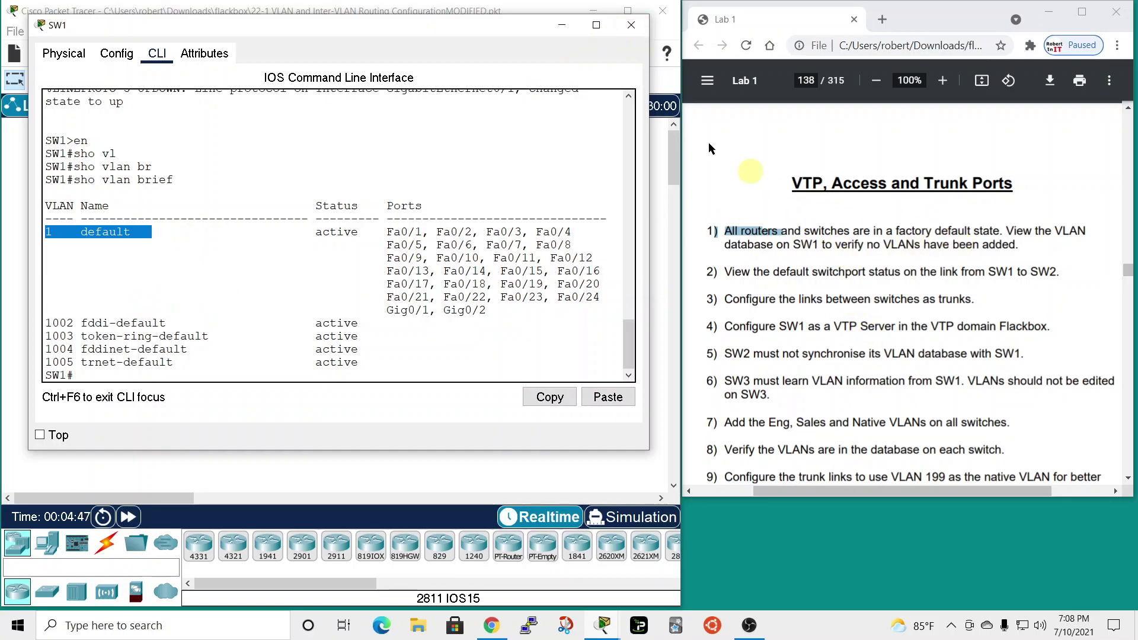
pyautogui.click(632, 25)
# Step: Reopen SW1's command line for task 2 and show the switchport status of GigabitEthernet 0/1
pyautogui.moveTo(708, 268)
pyautogui.mouseDown()
pyautogui.moveTo(787, 297)
pyautogui.moveTo(794, 282)
pyautogui.mouseUp()
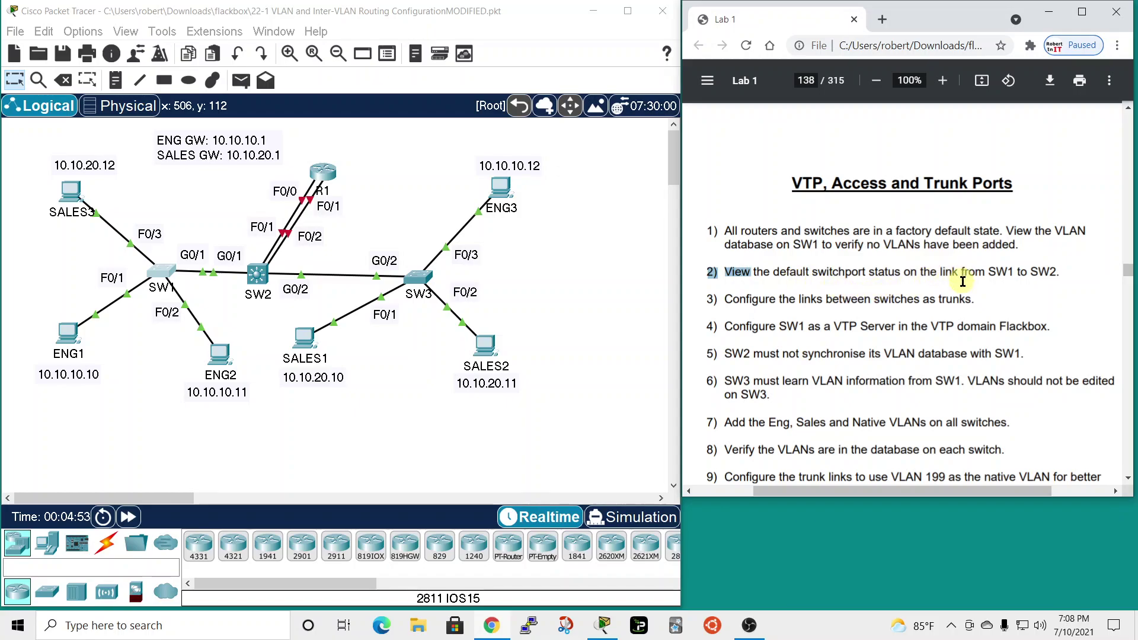
pyautogui.click(168, 272)
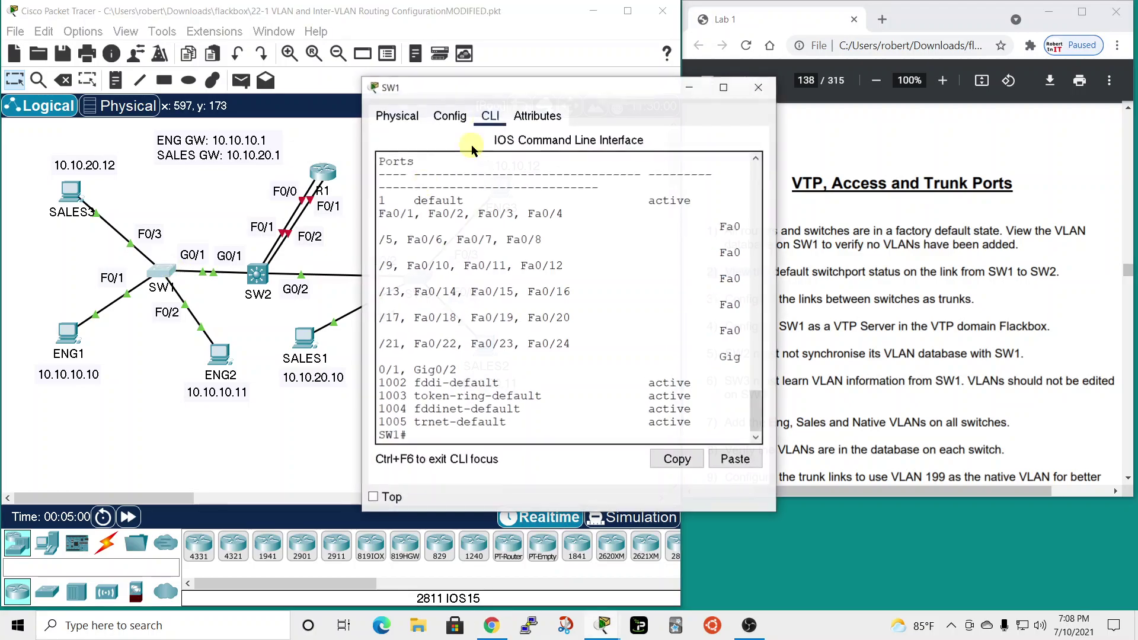
pyautogui.moveTo(587, 87); pyautogui.dragTo(247, 19)
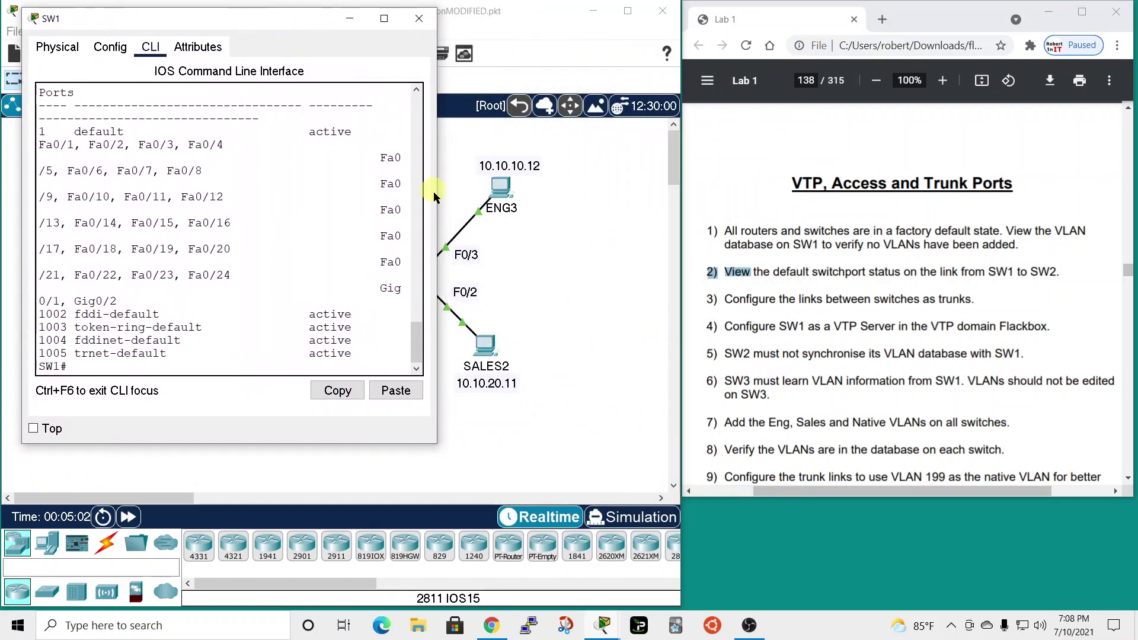
pyautogui.moveTo(437, 211); pyautogui.dragTo(720, 211)
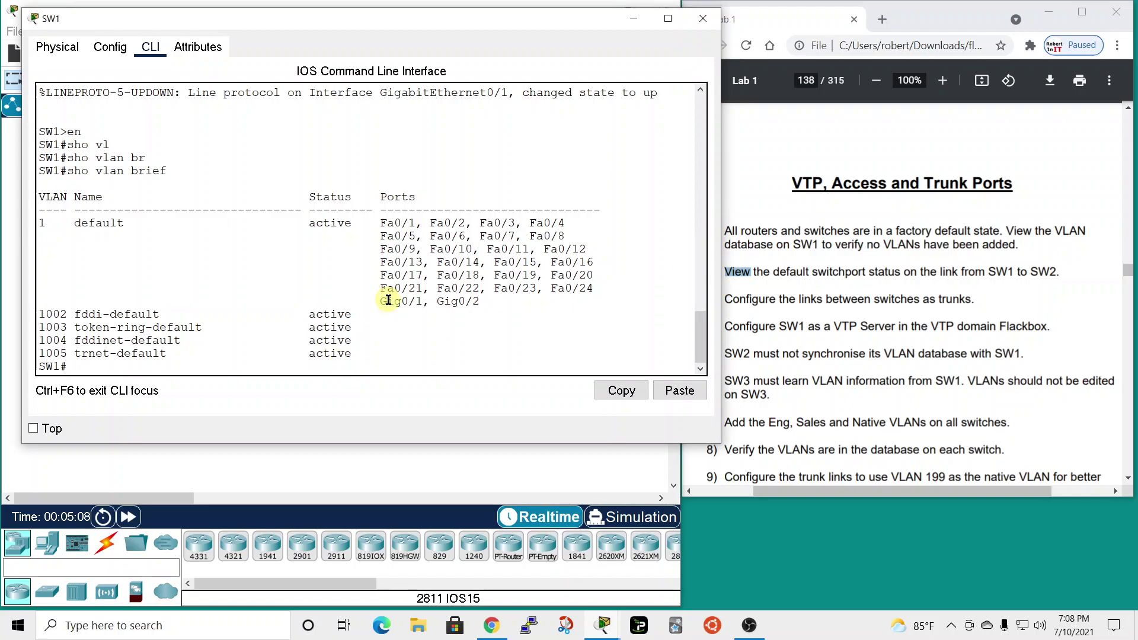
pyautogui.write('nt')
pyautogui.press('Tab')
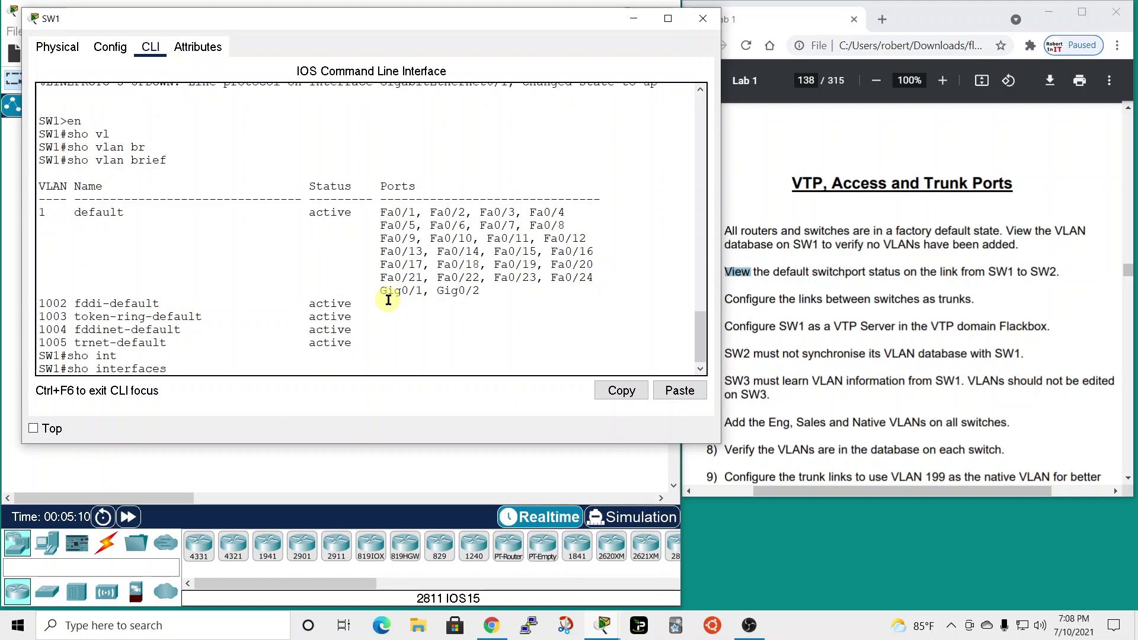
pyautogui.write('gi')
pyautogui.press('Tab')
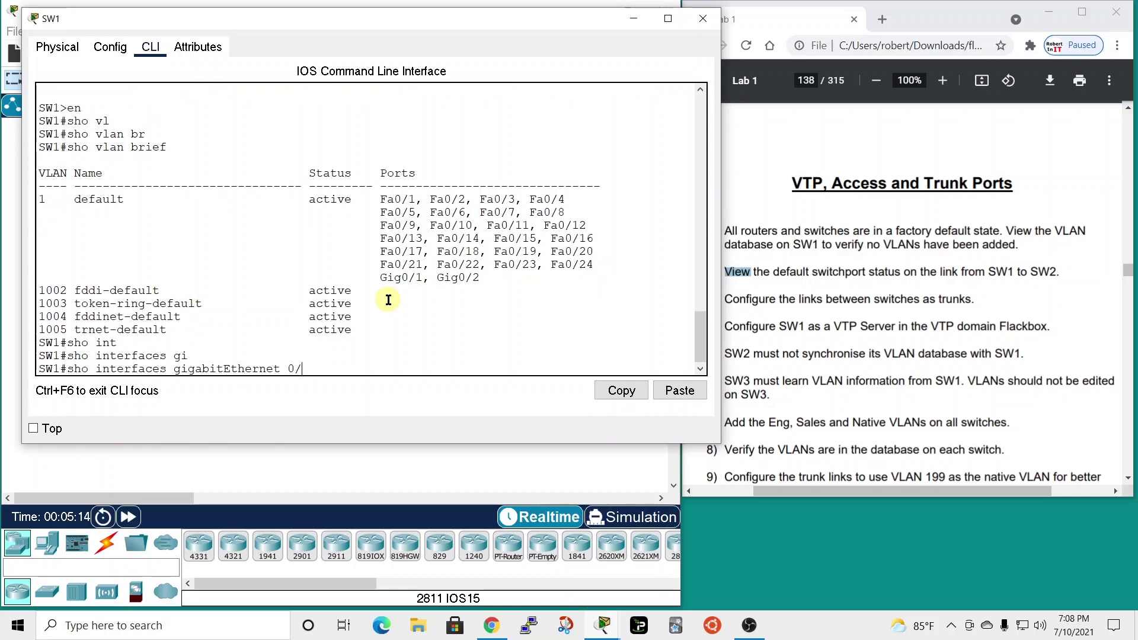
pyautogui.write('0/1 swit')
pyautogui.press('Tab')
pyautogui.press('Return')
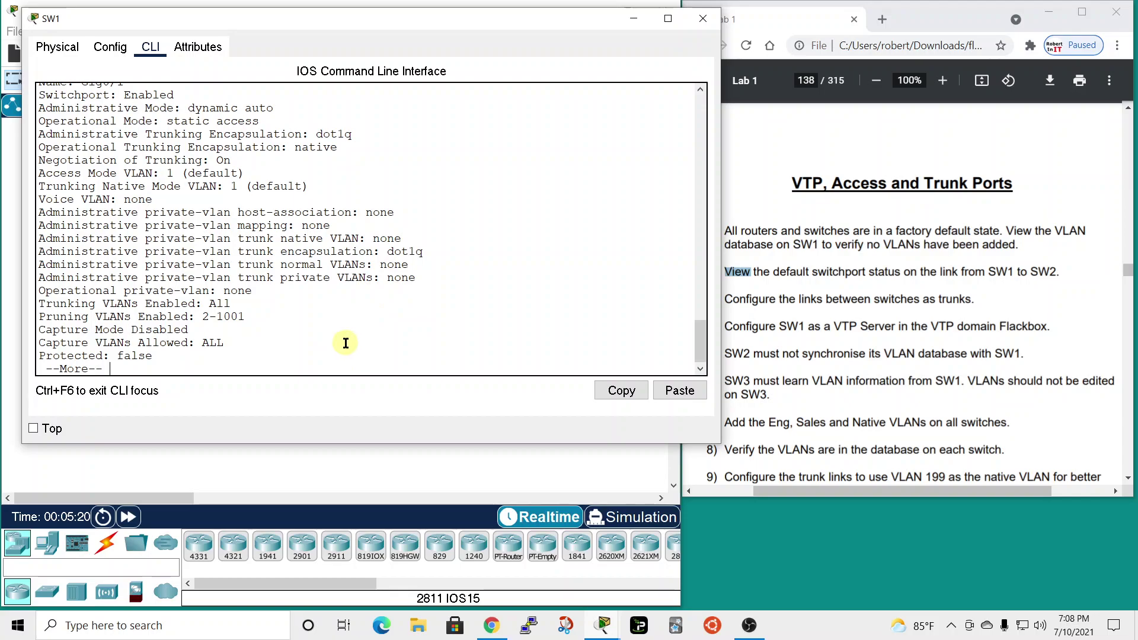
# Step: Examine the administrative mode, operational mode and trunking native VLAN in the switchport output, and close the SW1 window
pyautogui.scroll(1, 346, 344)
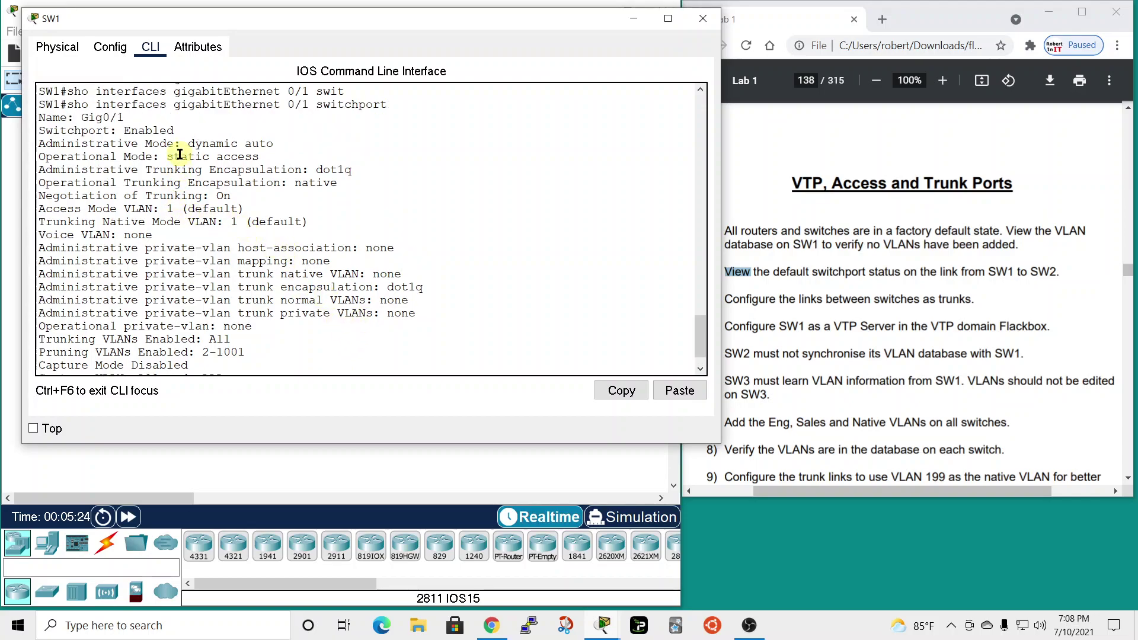
pyautogui.moveTo(44, 154); pyautogui.dragTo(270, 156)
pyautogui.click(225, 158)
pyautogui.moveTo(190, 142); pyautogui.dragTo(278, 143)
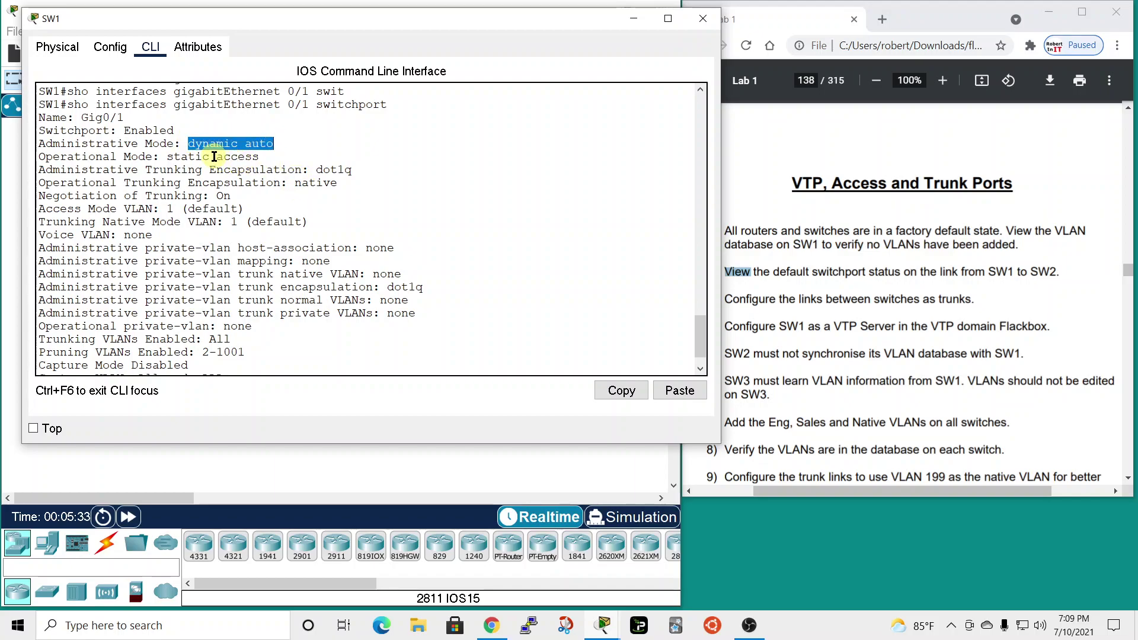
pyautogui.moveTo(216, 155); pyautogui.dragTo(259, 152)
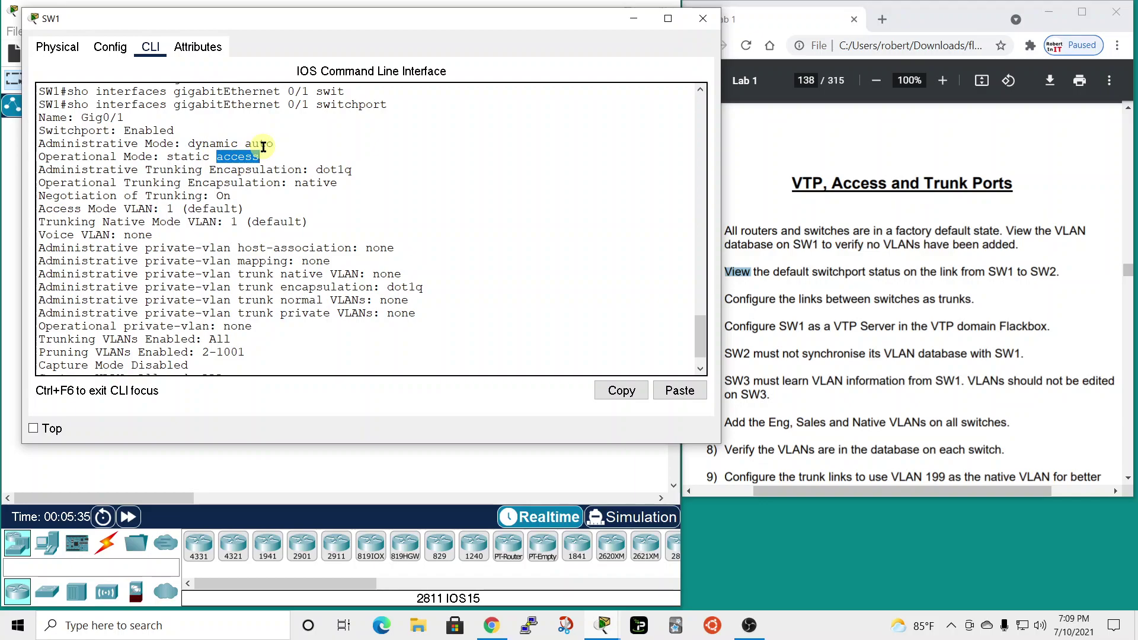
pyautogui.doubleClick(233, 222)
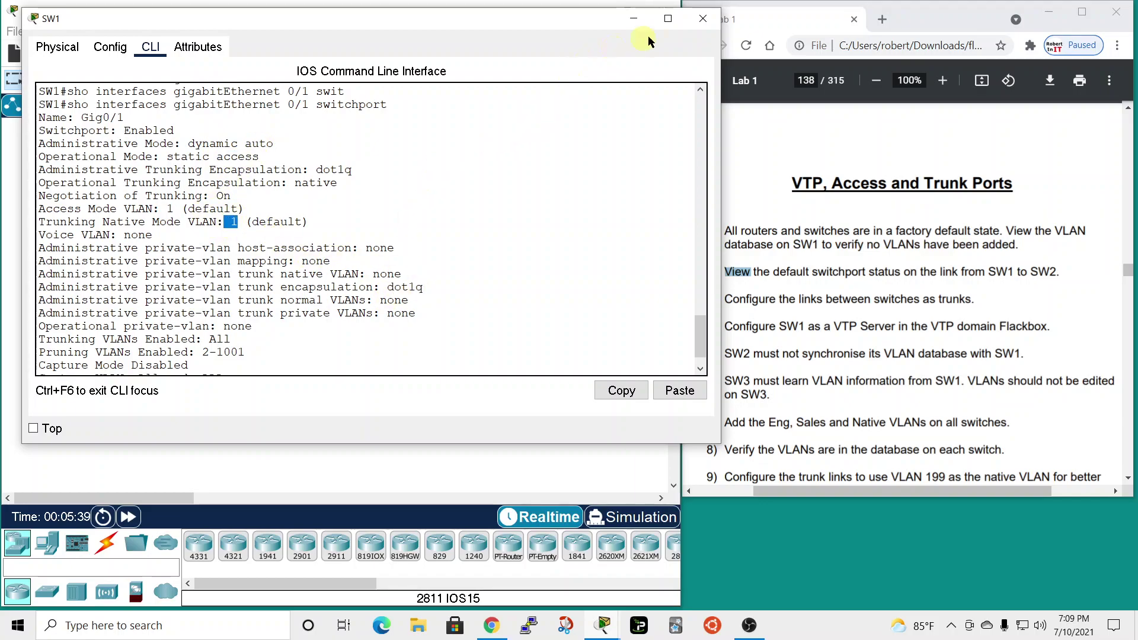
pyautogui.click(702, 19)
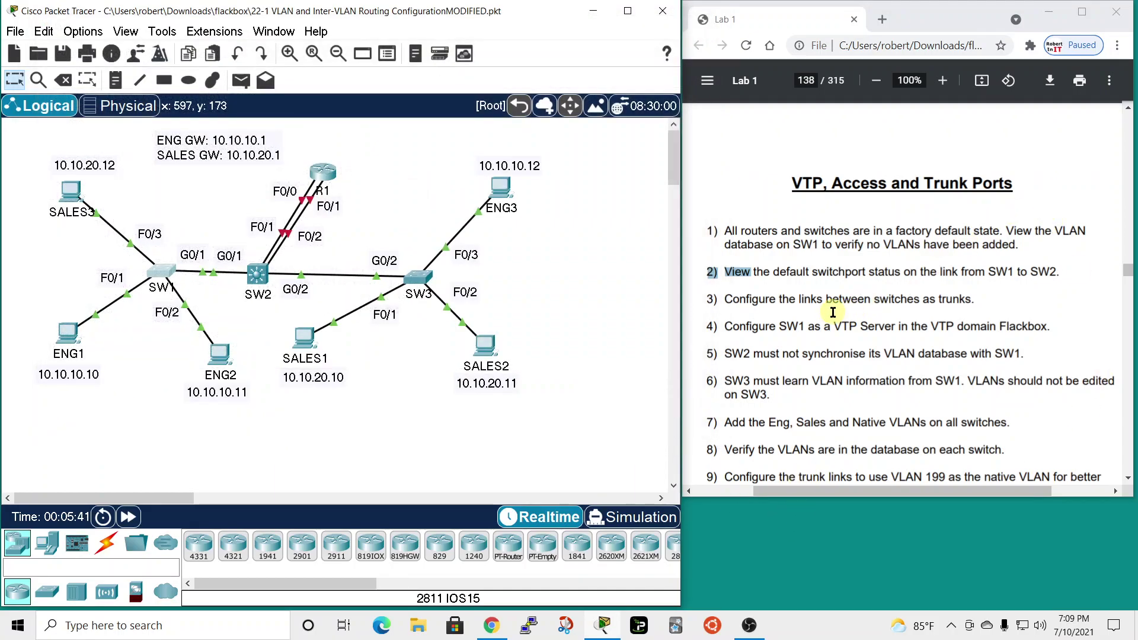
# Step: Reopen SW1's command line for task 3, finish the paged output and enter global configuration mode
pyautogui.click(717, 295)
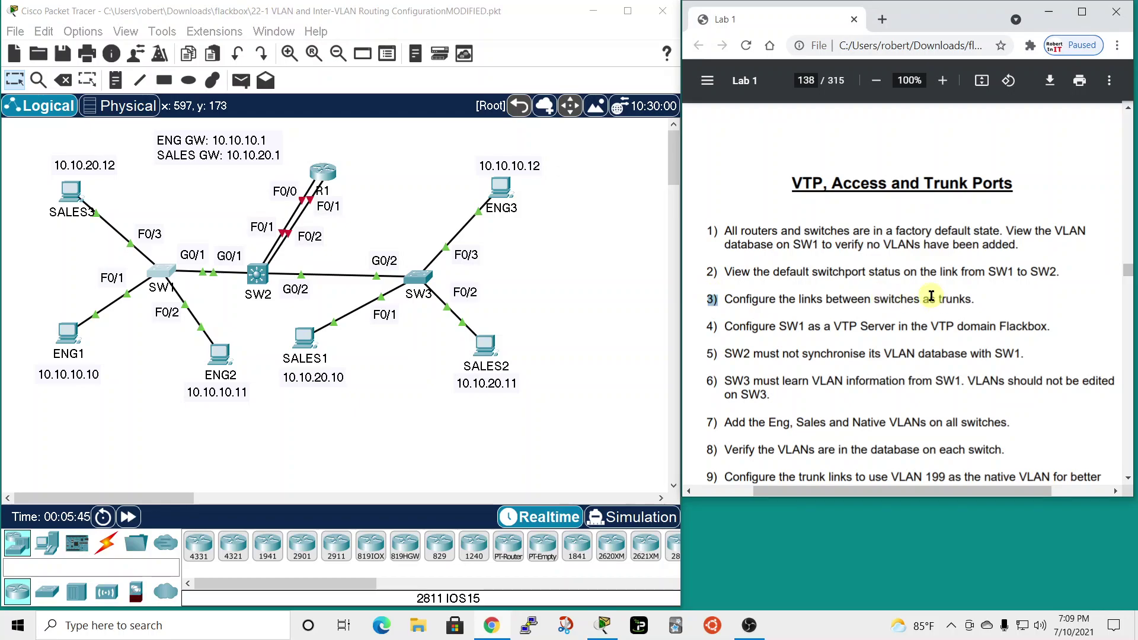
pyautogui.click(169, 274)
pyautogui.moveTo(526, 95); pyautogui.dragTo(182, 24)
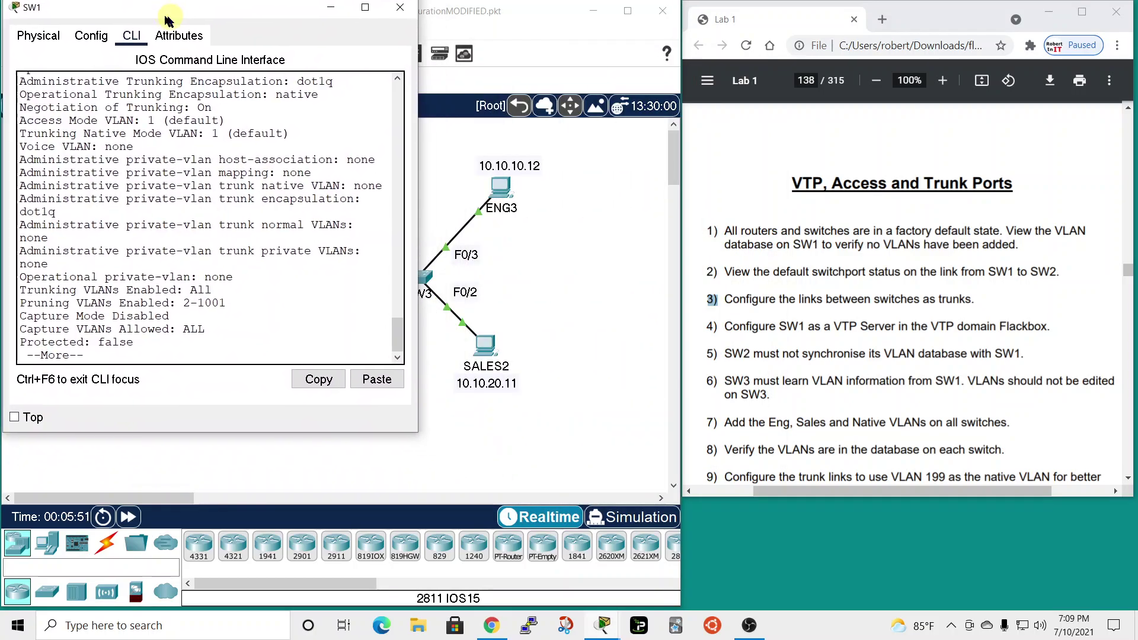
pyautogui.moveTo(431, 214); pyautogui.dragTo(595, 214)
pyautogui.press('space')
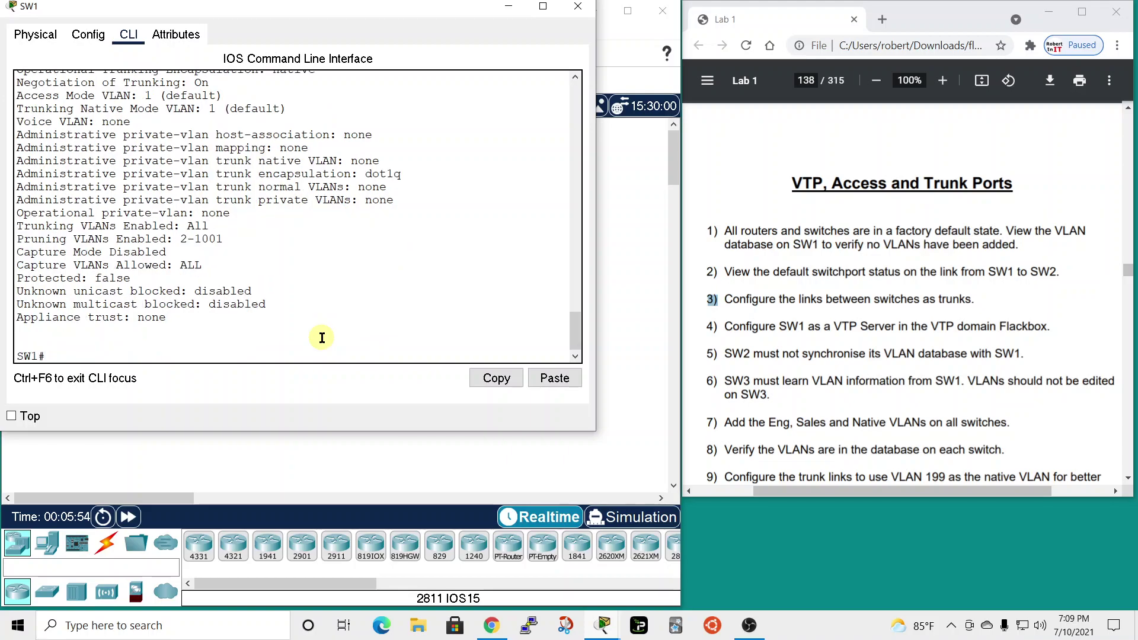
pyautogui.write('con t')
pyautogui.press('Return')
pyautogui.write('c')
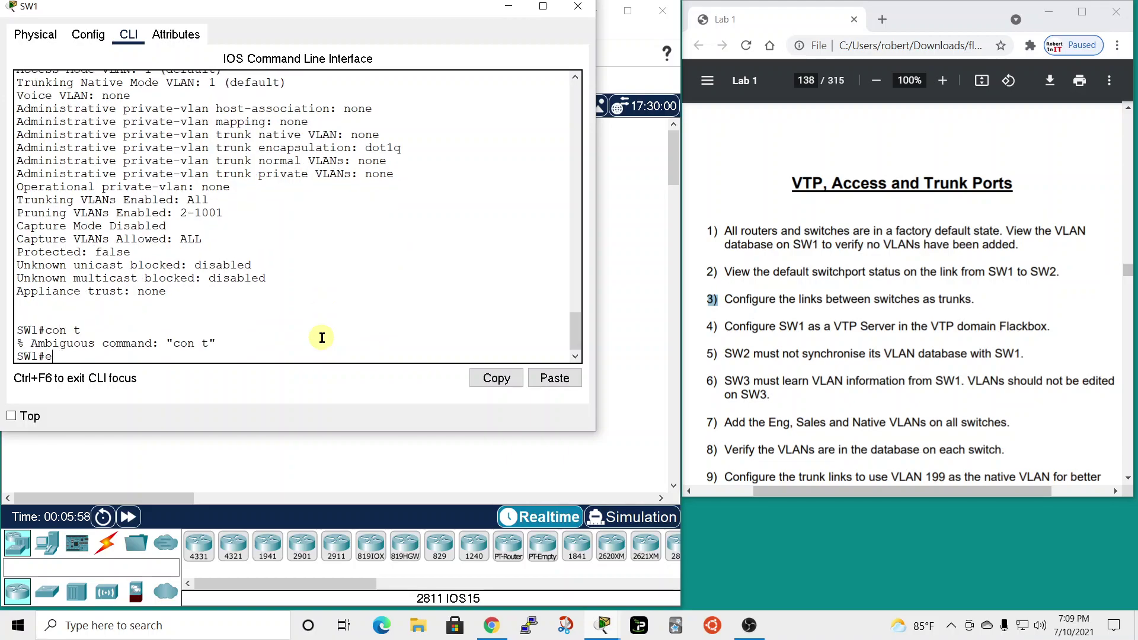
pyautogui.write('onf t')
pyautogui.press('Return')
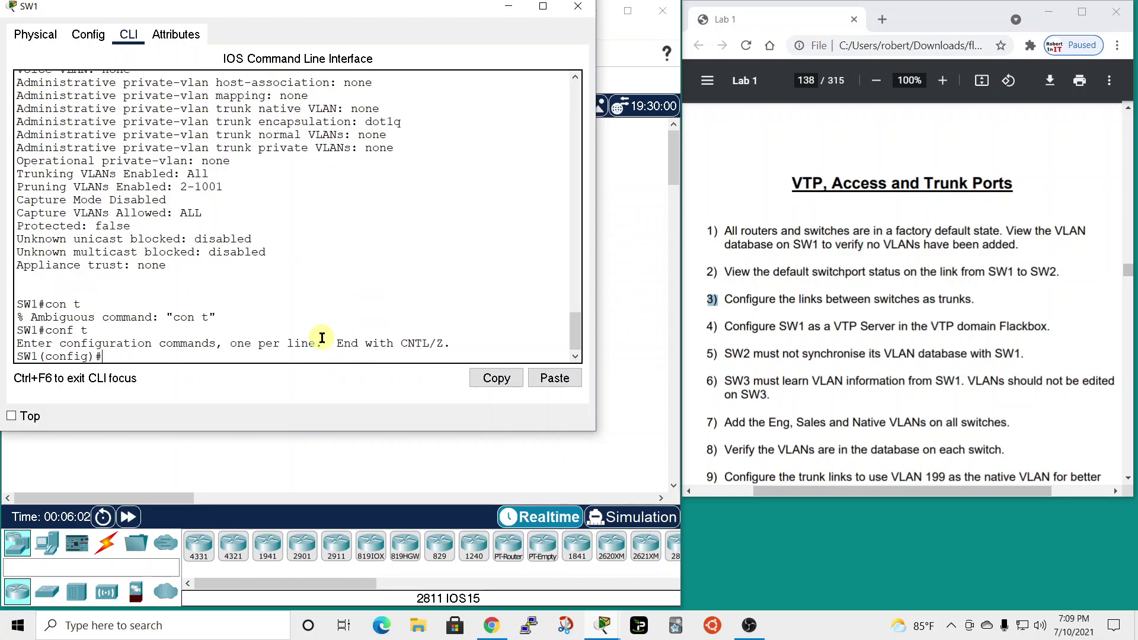
# Step: Check SW1's link to SW2 in the topology and enter interface configuration for GigabitEthernet 0/1
pyautogui.moveTo(443, 8); pyautogui.dragTo(716, 43)
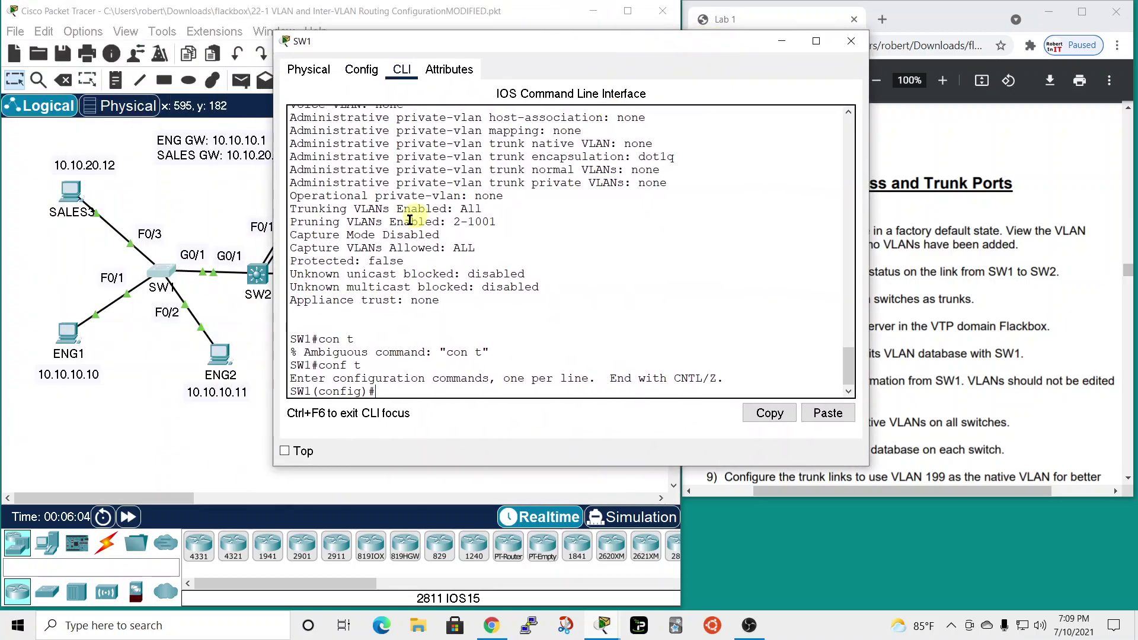
pyautogui.moveTo(543, 41); pyautogui.dragTo(275, 12)
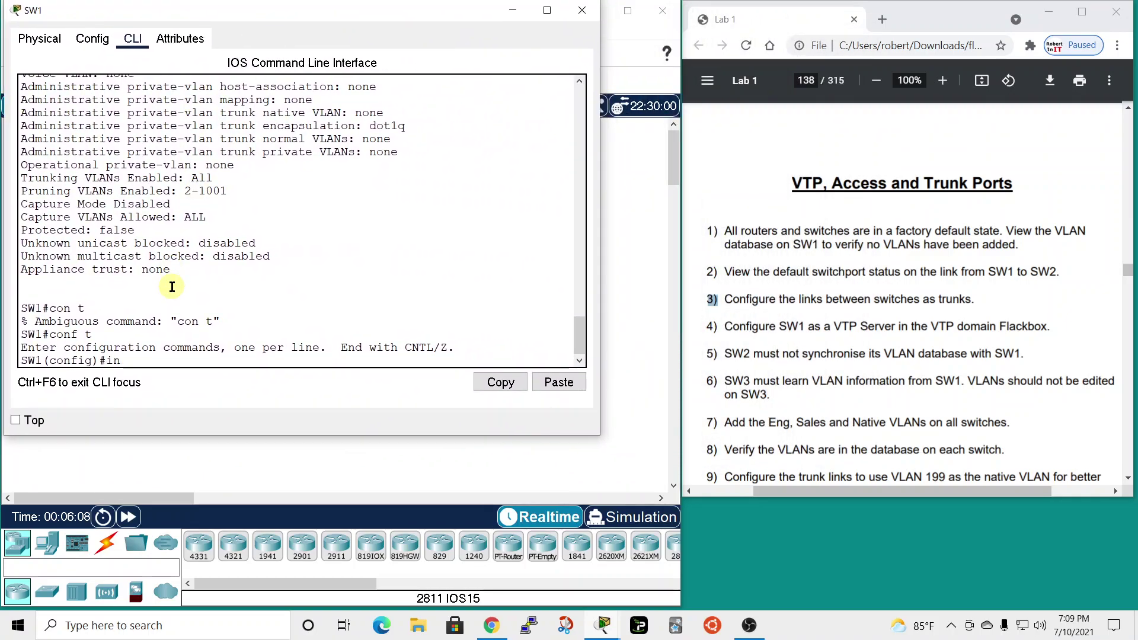
pyautogui.write('nt')
pyautogui.press('Tab')
pyautogui.write('gig')
pyautogui.press('Tab')
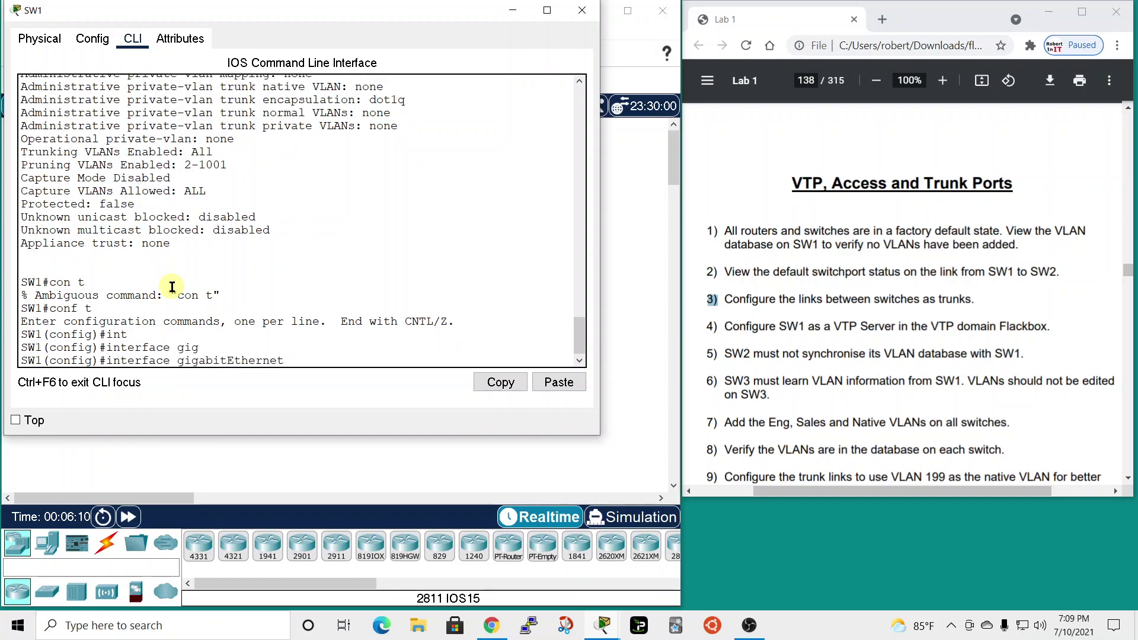
pyautogui.write('0/1')
pyautogui.press('Return')
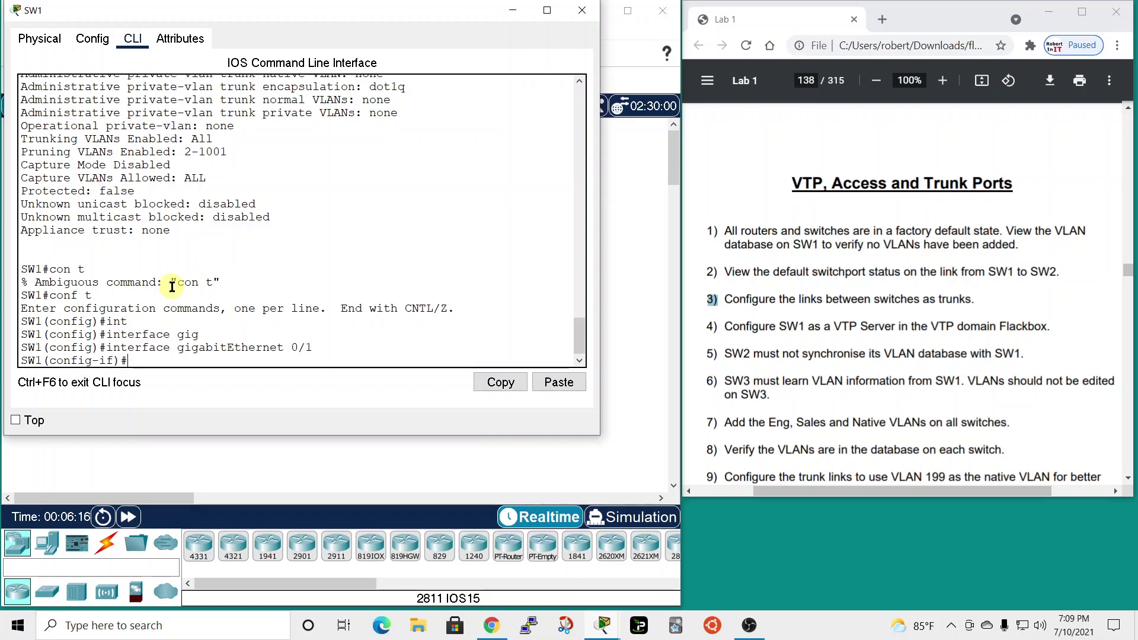
# Step: Try to set the trunk encapsulation of SW1's GigabitEthernet 0/1 to dot1q
pyautogui.write('swit')
pyautogui.press('Tab')
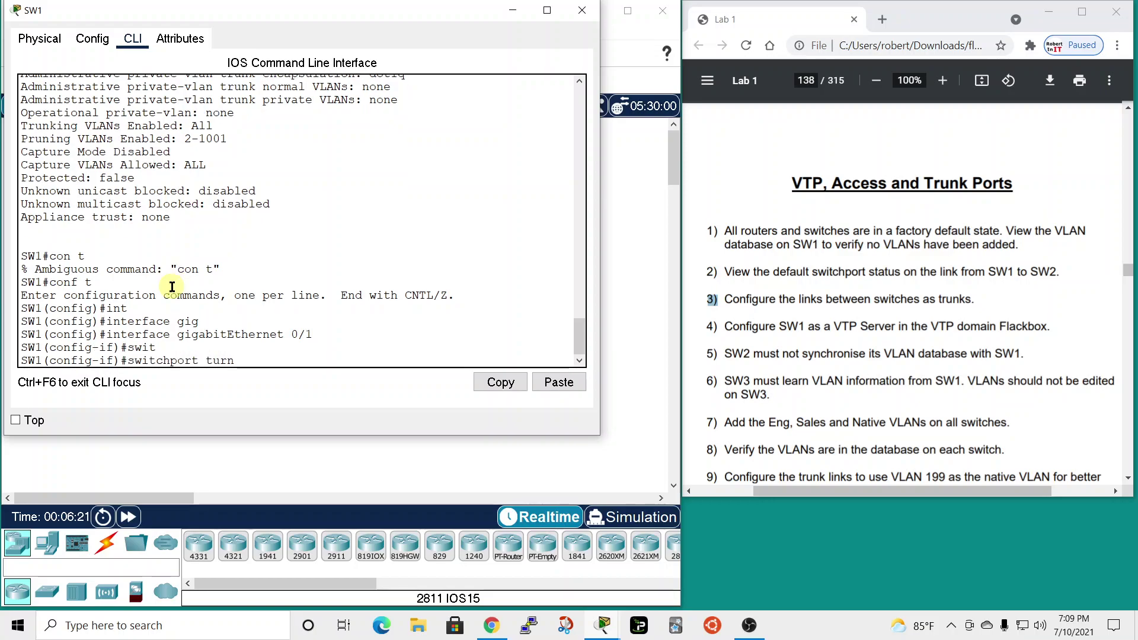
pyautogui.write('tur')
pyautogui.press('BackSpace')
pyautogui.press('BackSpace')
pyautogui.write('runk')
pyautogui.press('Tab')
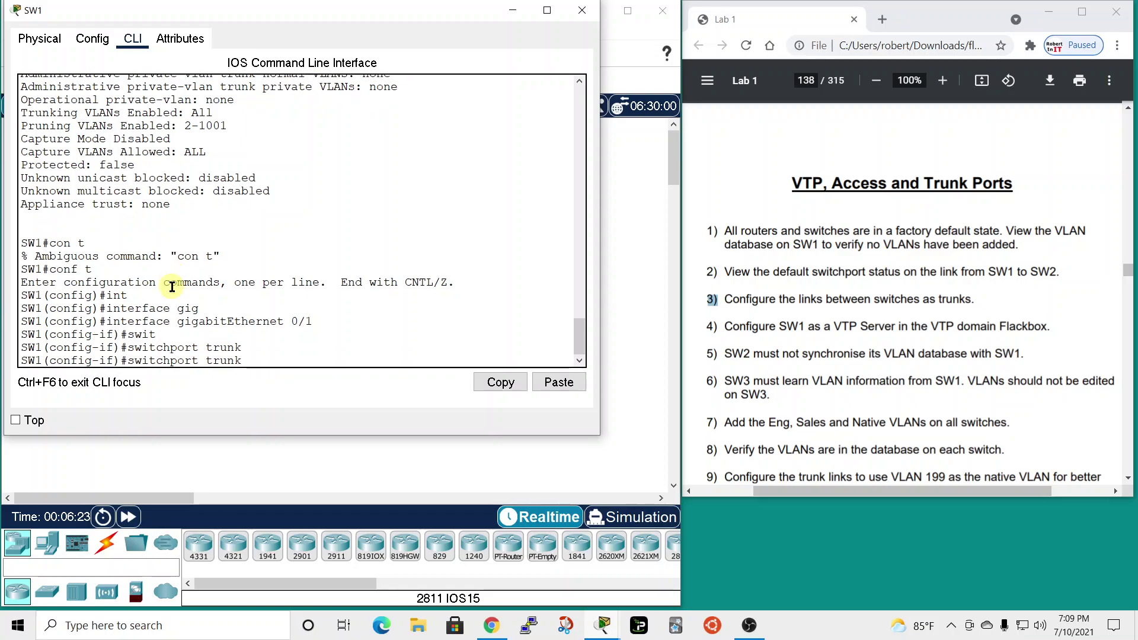
pyautogui.write('encqp')
pyautogui.write('ap')
pyautogui.press('Tab')
pyautogui.write('s')
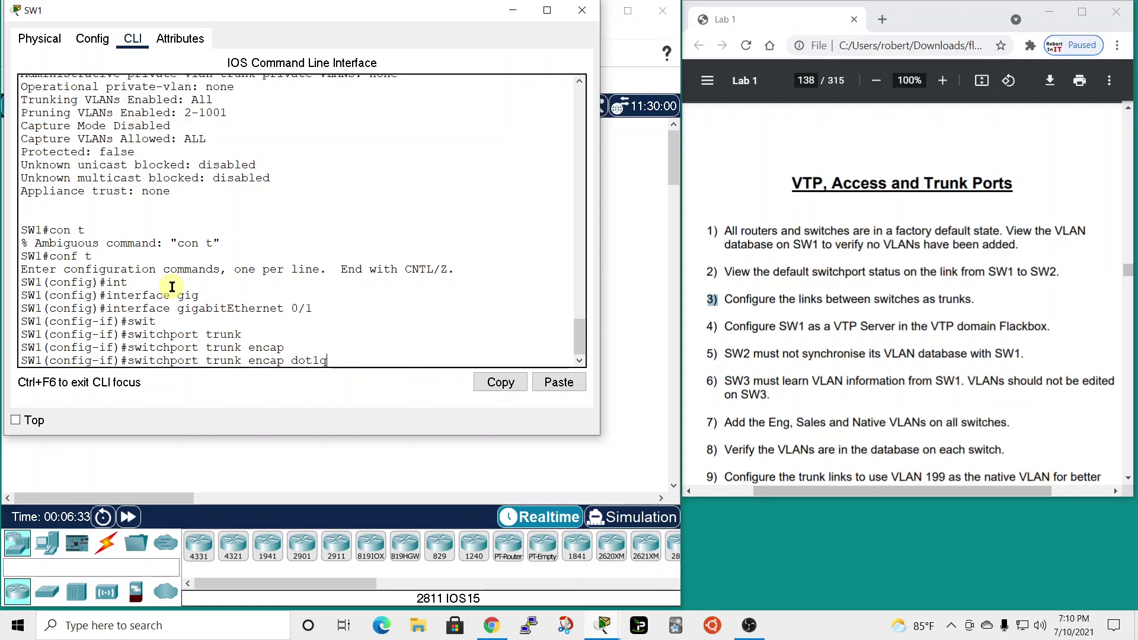
pyautogui.press('Return')
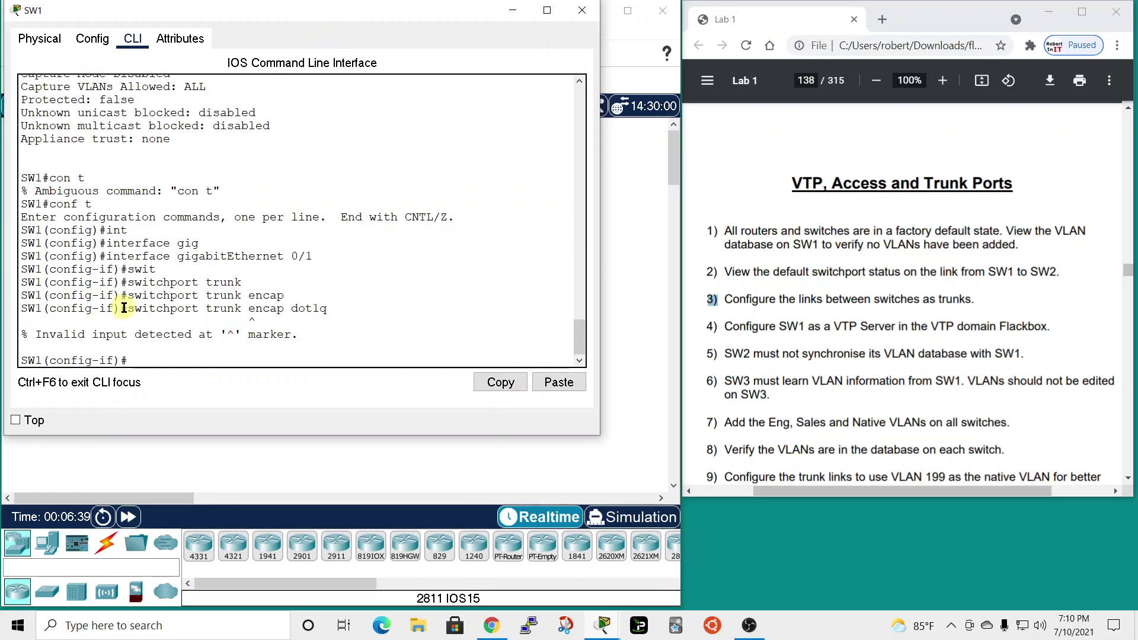
pyautogui.moveTo(130, 308); pyautogui.dragTo(345, 310)
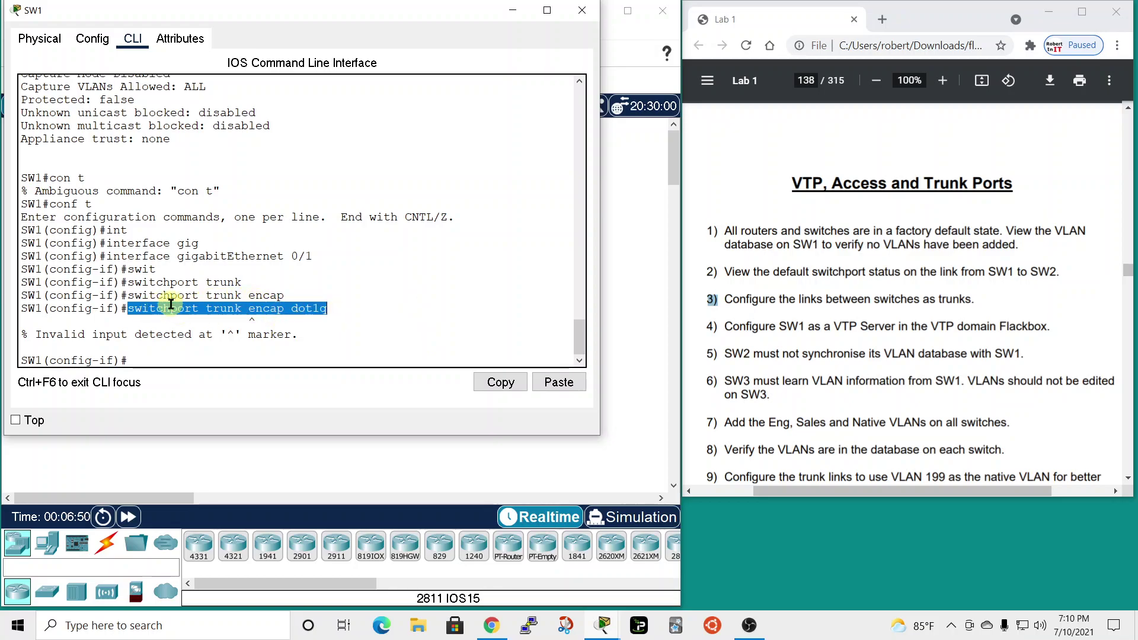
pyautogui.click(193, 360)
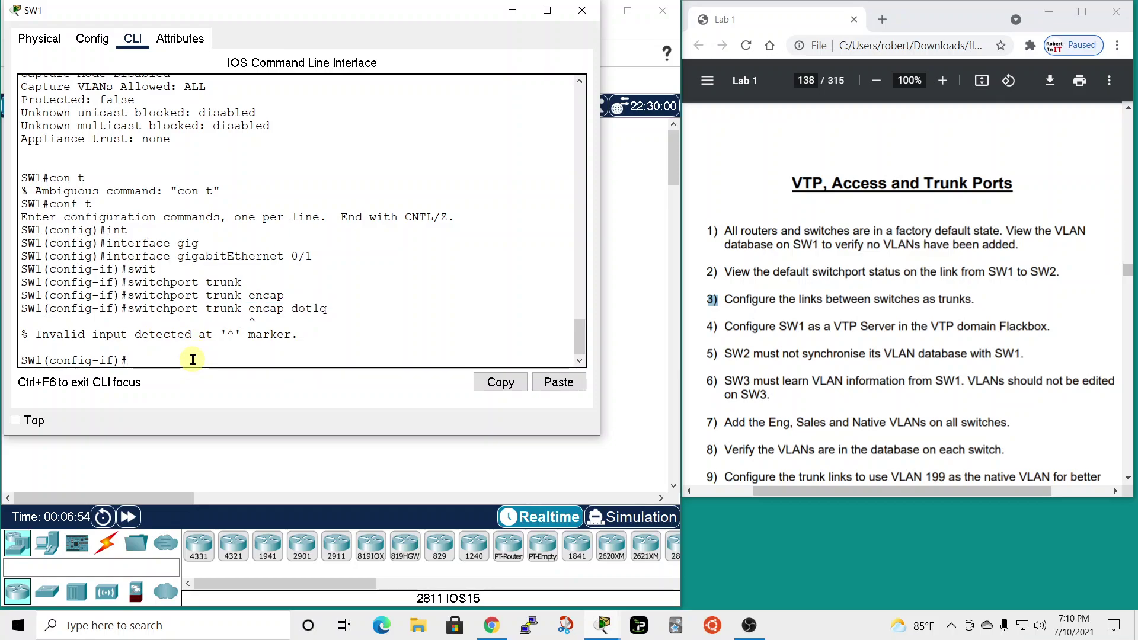
# Step: Set SW1's GigabitEthernet 0/1 to switchport mode trunk and close the SW1 window
pyautogui.write('w')
pyautogui.press('BackSpace')
pyautogui.write('swit')
pyautogui.press('Tab')
pyautogui.write('mod')
pyautogui.press('Tab')
pyautogui.write('r')
pyautogui.press('Tab')
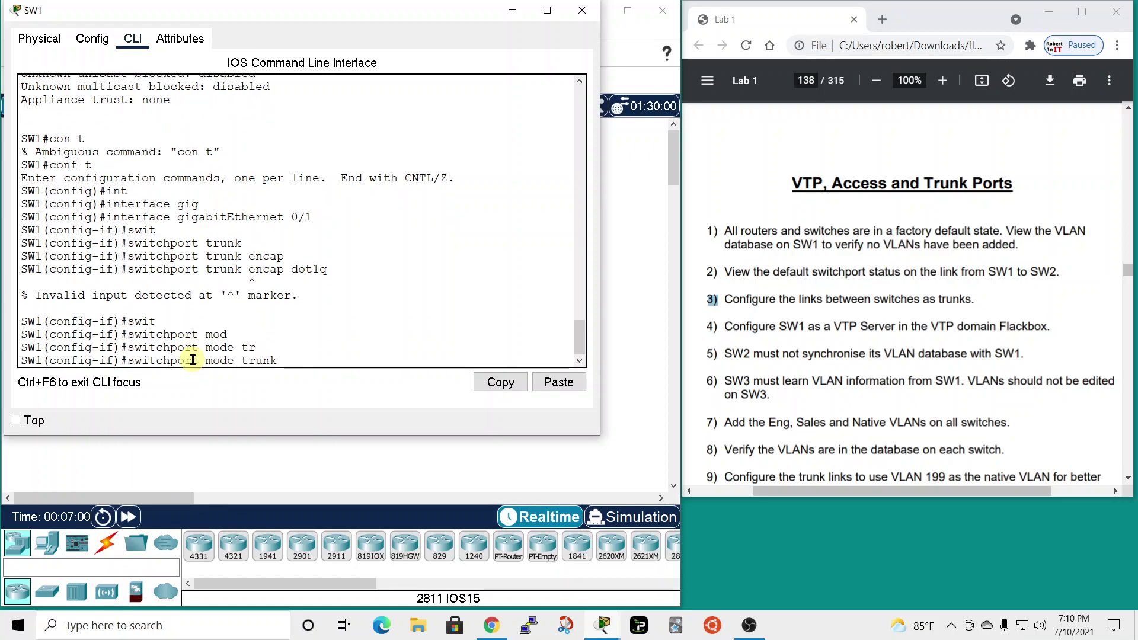
pyautogui.press('Return')
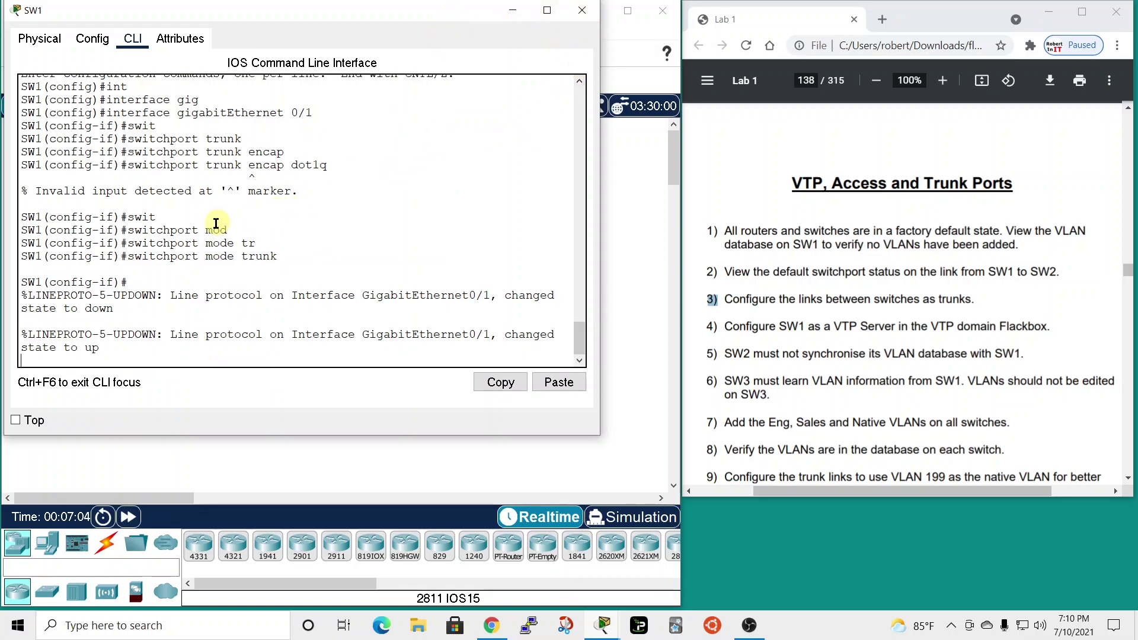
pyautogui.click(582, 10)
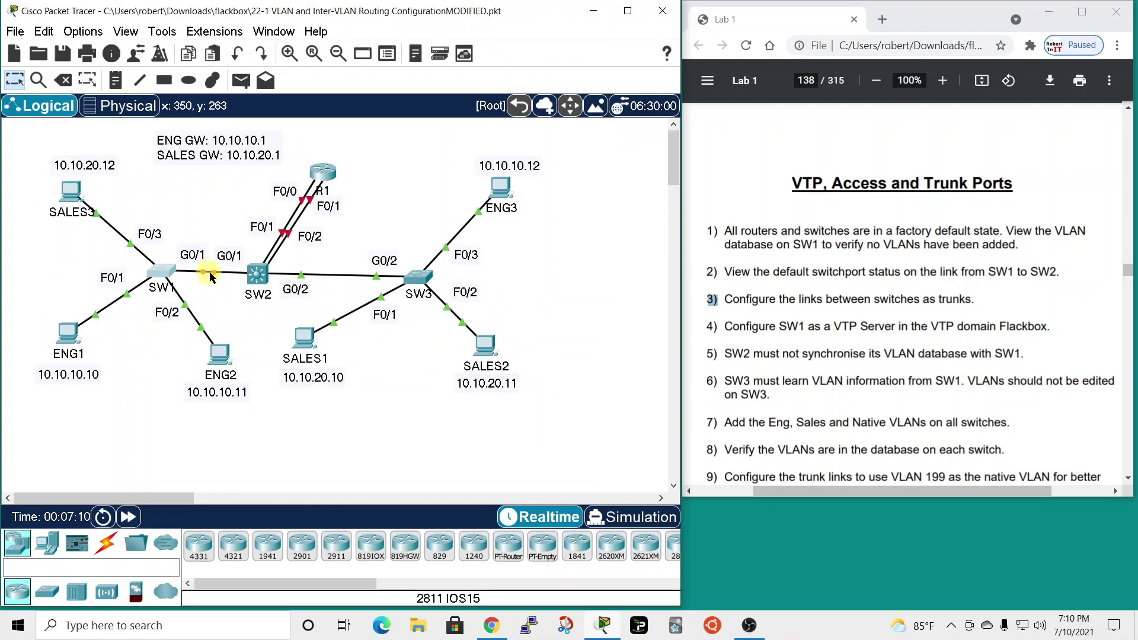
# Step: Open SW2's command line and enter privileged mode and then global configuration mode
pyautogui.click(257, 274)
pyautogui.moveTo(572, 95); pyautogui.dragTo(230, 22)
pyautogui.click(153, 45)
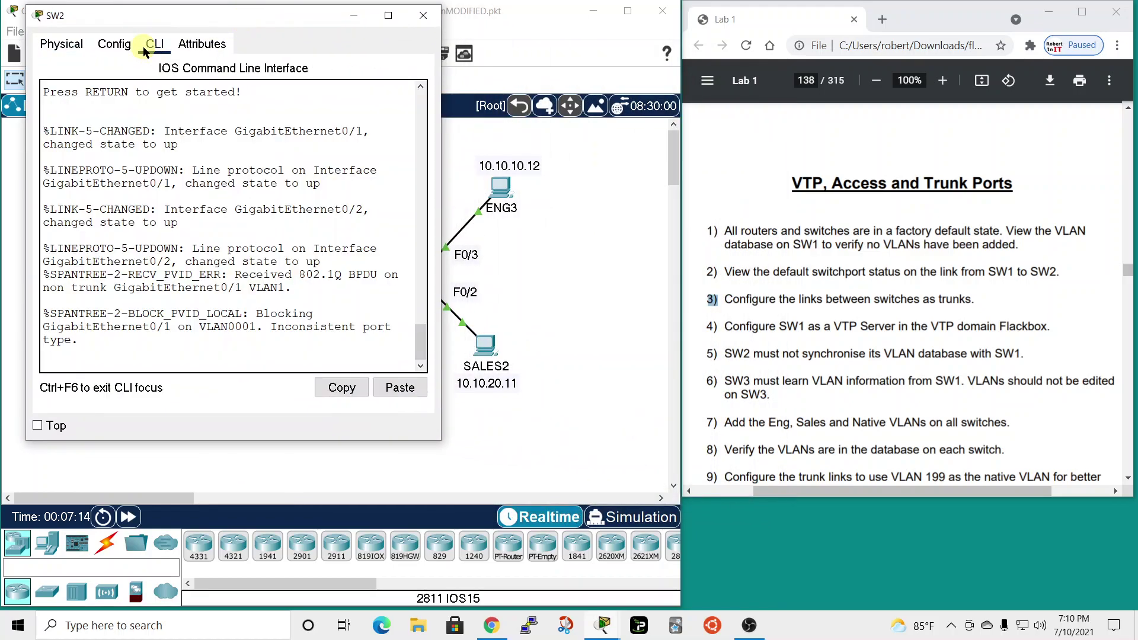
pyautogui.press('Return')
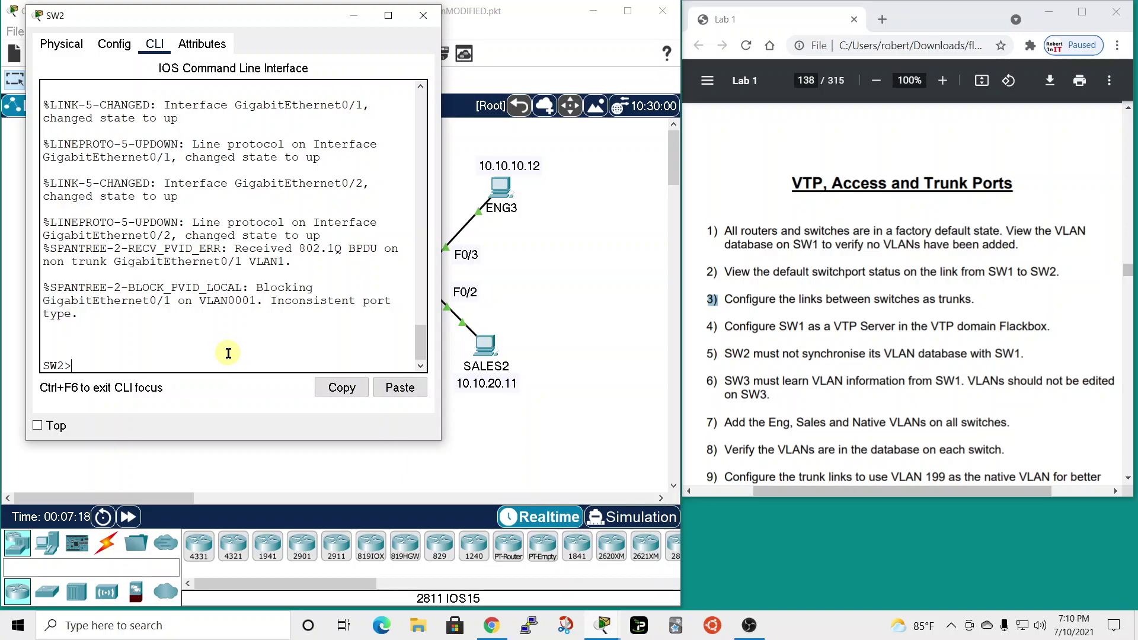
pyautogui.write('en')
pyautogui.press('Return')
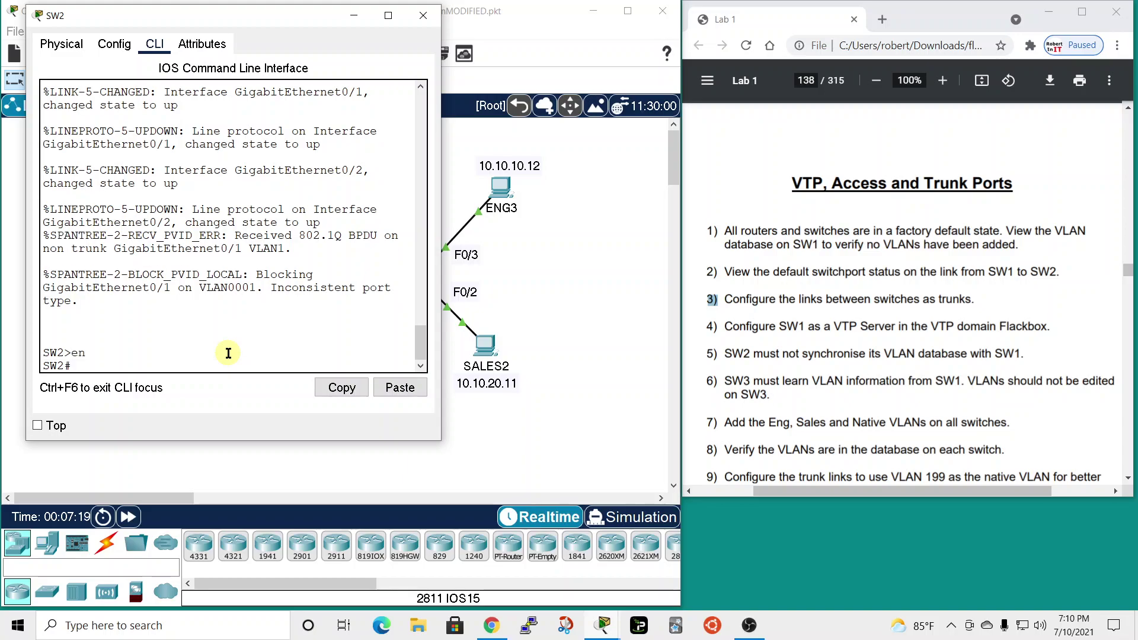
pyautogui.write('conf t')
pyautogui.press('Return')
# Step: Enter interface configuration for GigabitEthernet 0/1 on SW2
pyautogui.write('int')
pyautogui.press('Tab')
pyautogui.write('gig')
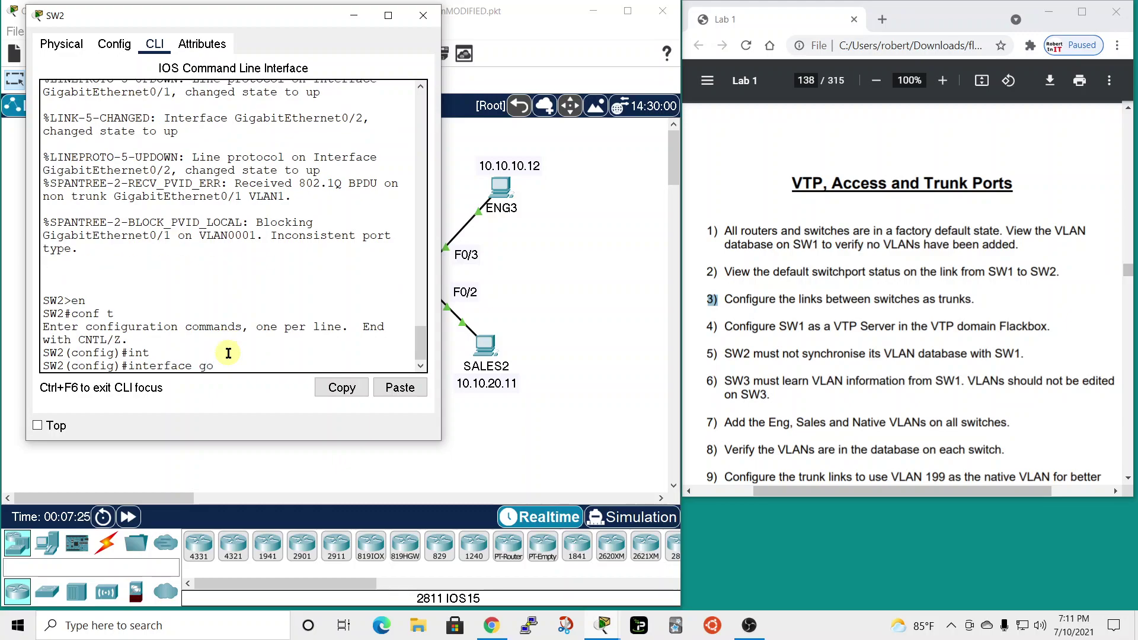
pyautogui.press('Tab')
pyautogui.write('0/1')
pyautogui.press('Return')
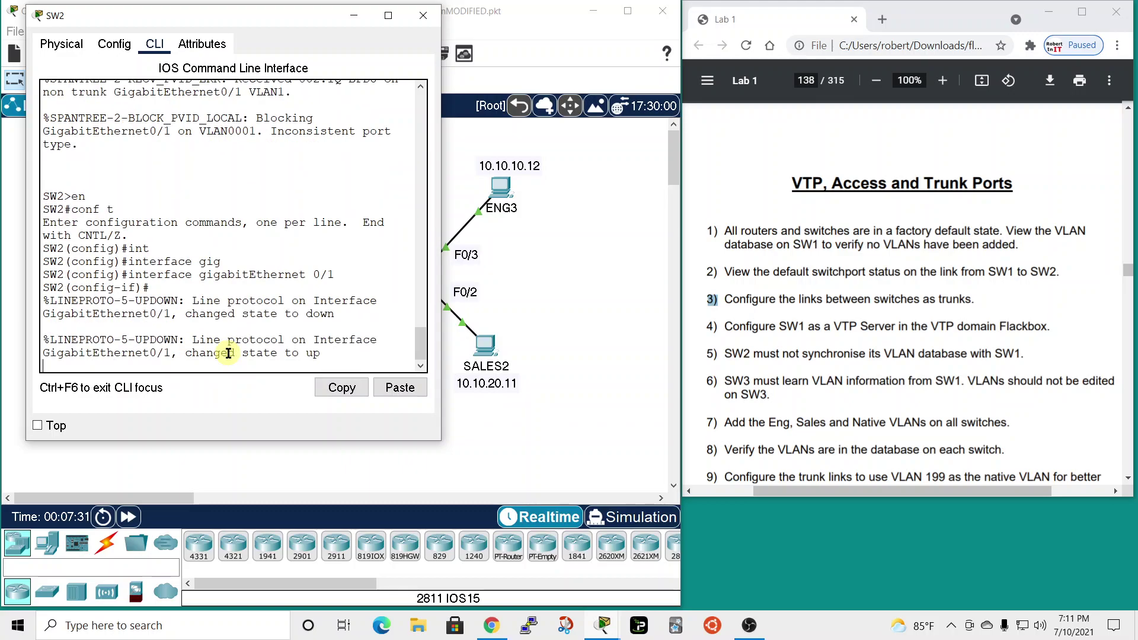
pyautogui.press('Return')
# Step: Set the trunk encapsulation of SW2's GigabitEthernet 0/1 to dot1q
pyautogui.write('switc')
pyautogui.press('Tab')
pyautogui.write('tr4unk')
pyautogui.press('BackSpace')
pyautogui.press('BackSpace')
pyautogui.press('BackSpace')
pyautogui.press('BackSpace')
pyautogui.write('unk')
pyautogui.press('Tab')
pyautogui.write('enc')
pyautogui.press('Tab')
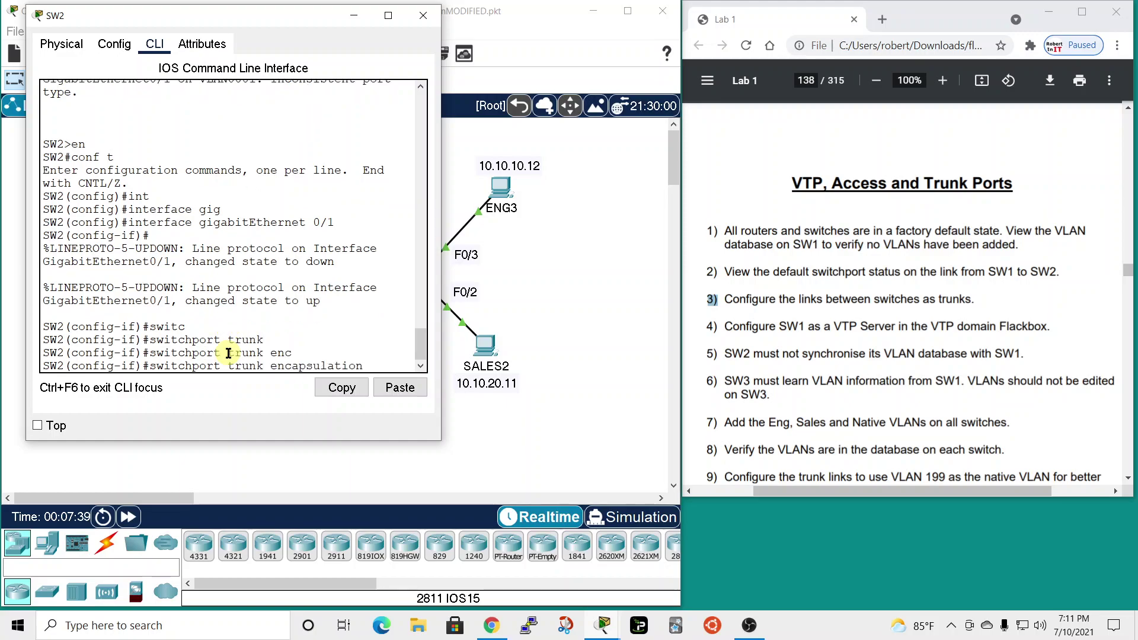
pyautogui.write('dot1q')
pyautogui.press('Return')
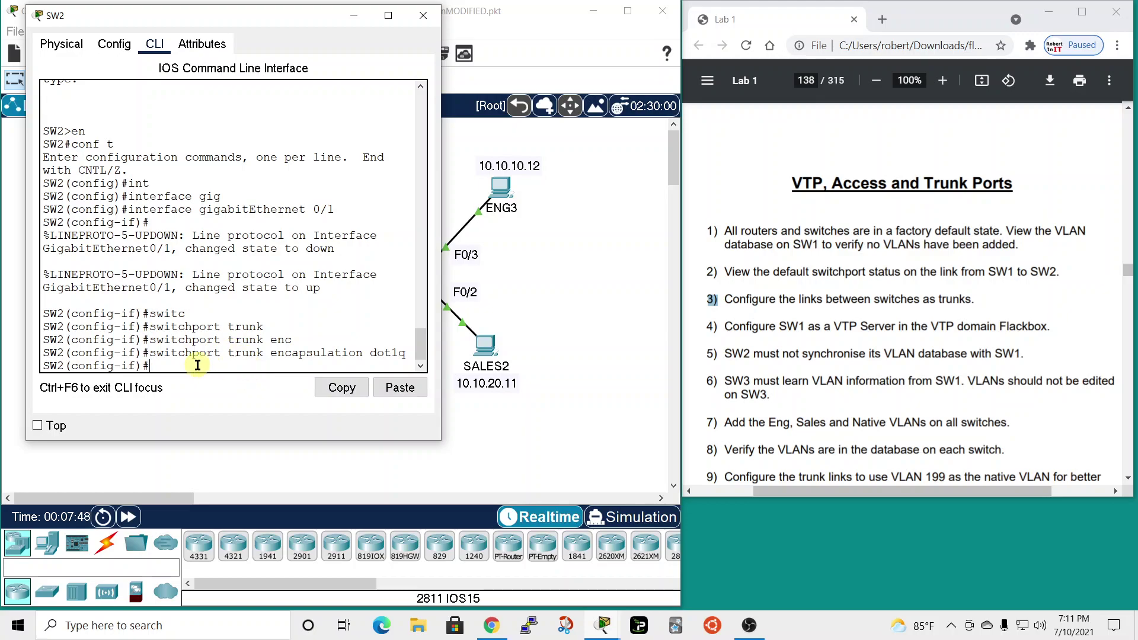
# Step: Set SW2's GigabitEthernet 0/1 to switchport mode trunk and close the SW2 window
pyautogui.write('switchport mode trunk')
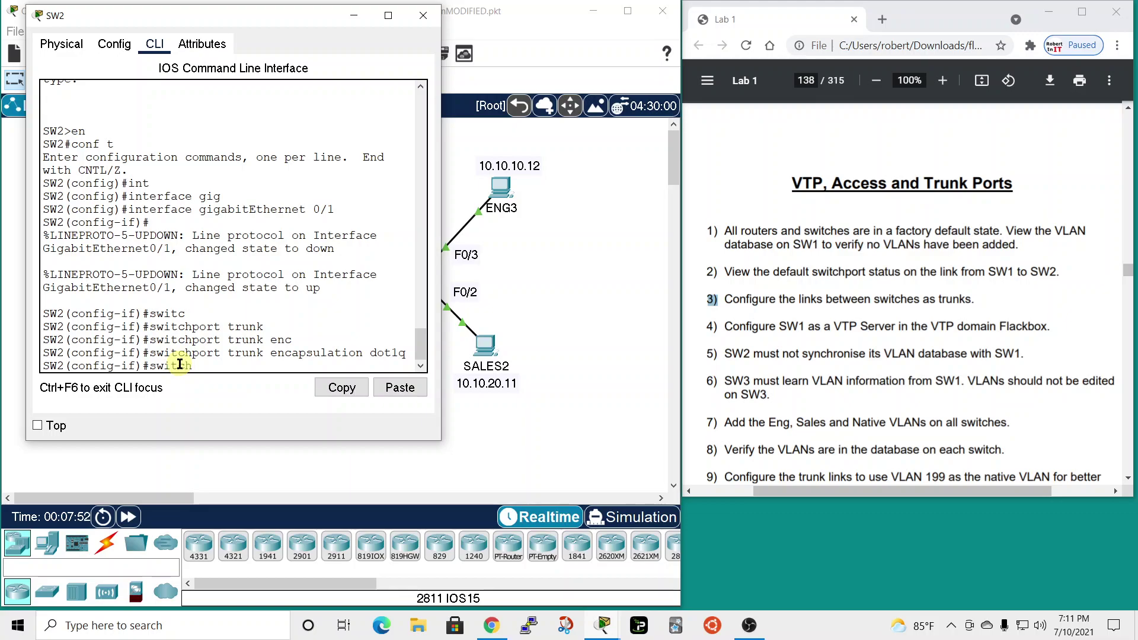
pyautogui.press('Tab')
pyautogui.write('mode trunk')
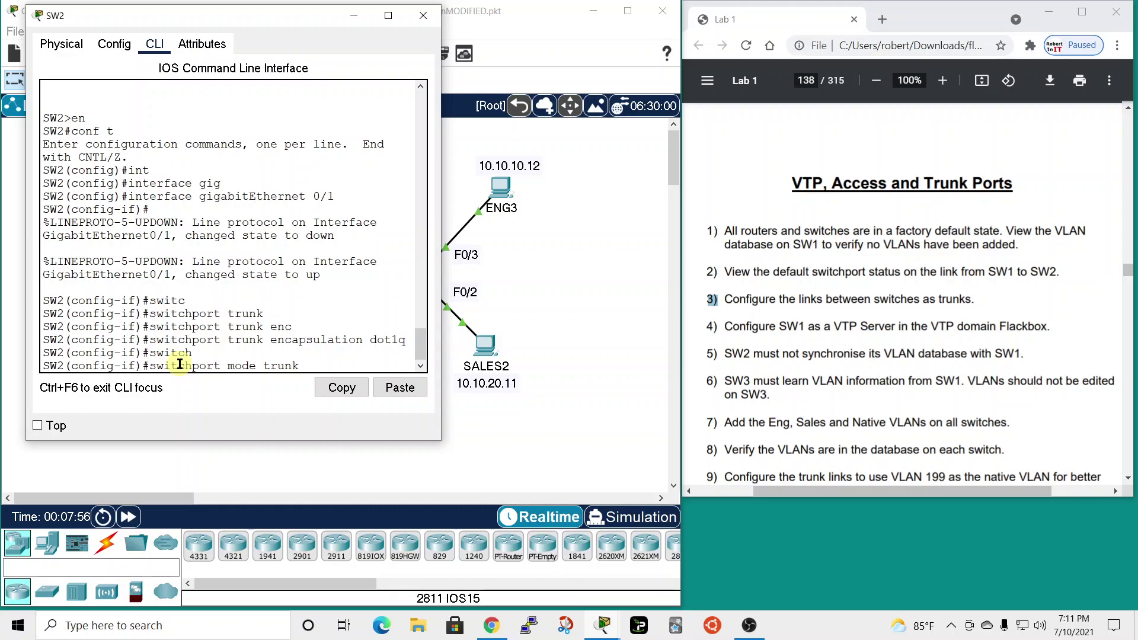
pyautogui.press('Return')
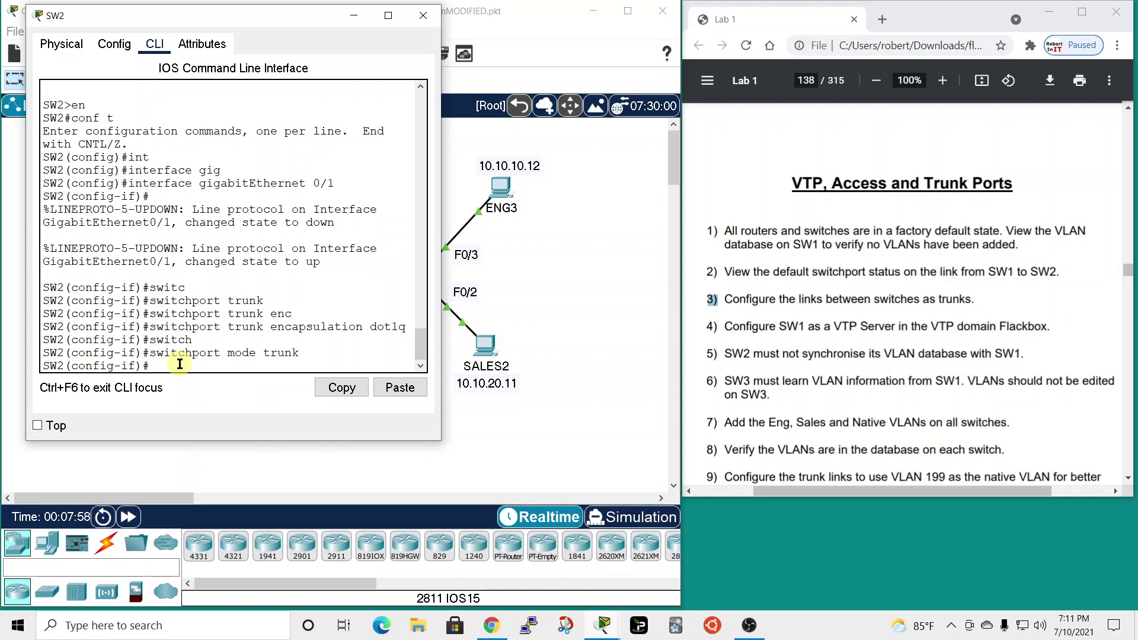
pyautogui.click(425, 16)
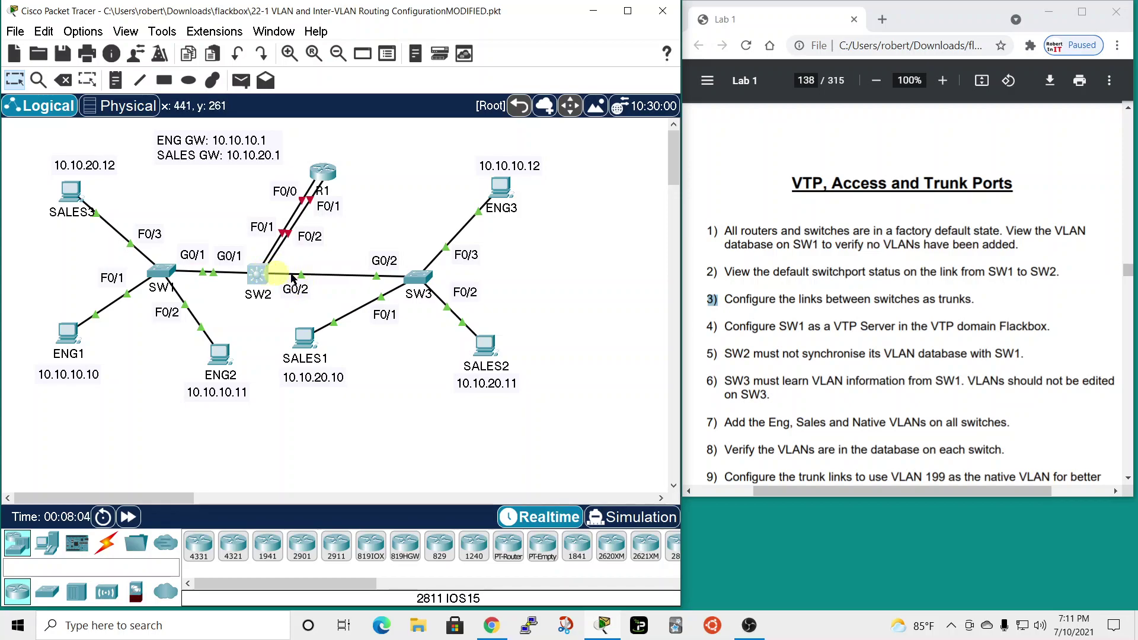
# Step: Reopen SW2's command line, exit the current interface and enter interface configuration for GigabitEthernet 0/2
pyautogui.click(284, 275)
pyautogui.moveTo(635, 84); pyautogui.dragTo(328, 3)
pyautogui.write('exit')
pyautogui.press('Return')
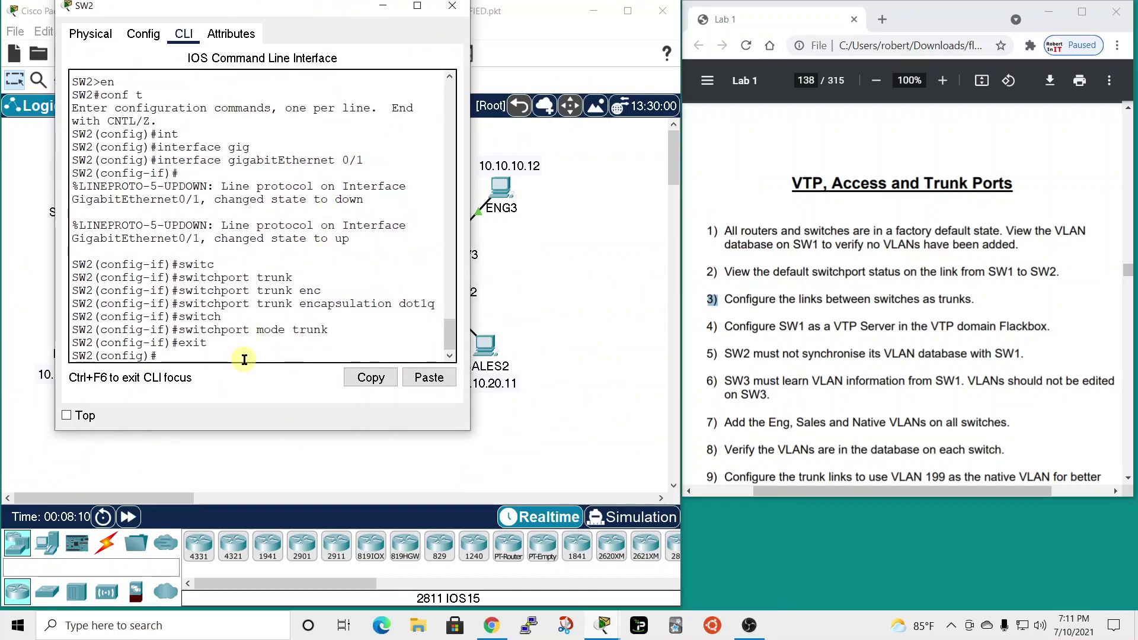
pyautogui.write('int')
pyautogui.press('Tab')
pyautogui.write('gig')
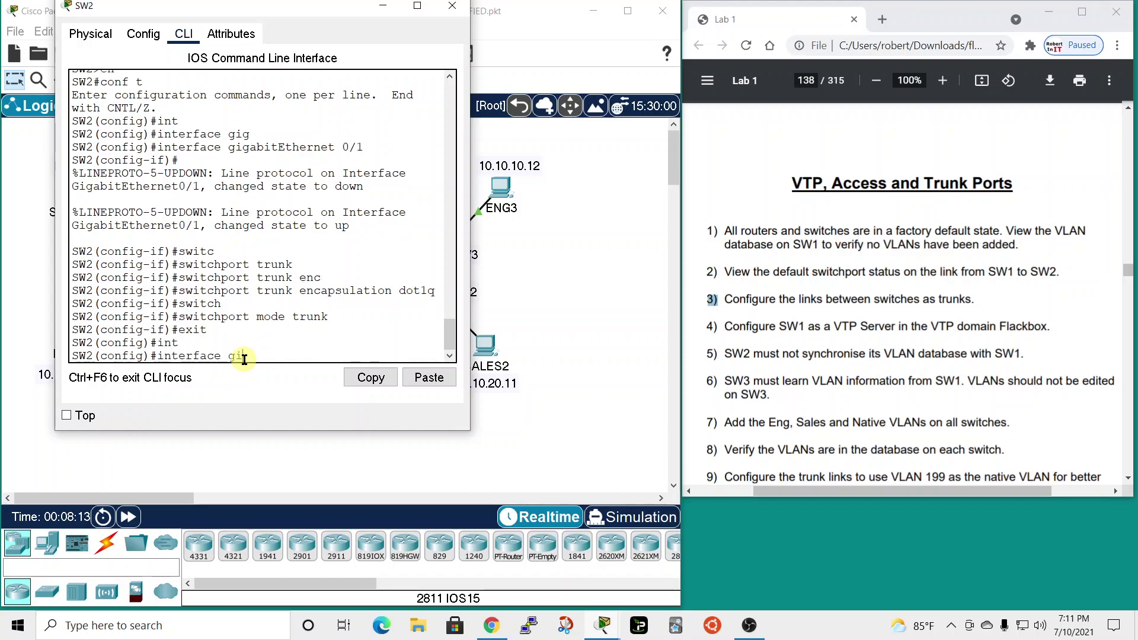
pyautogui.press('Tab')
pyautogui.write('0/2')
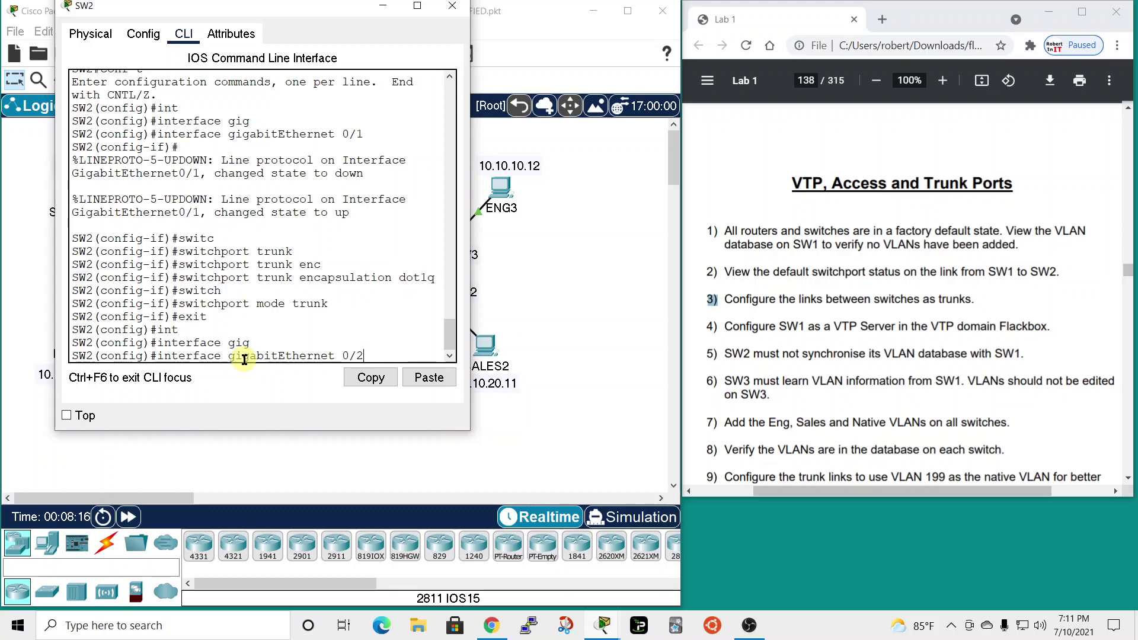
pyautogui.press('Return')
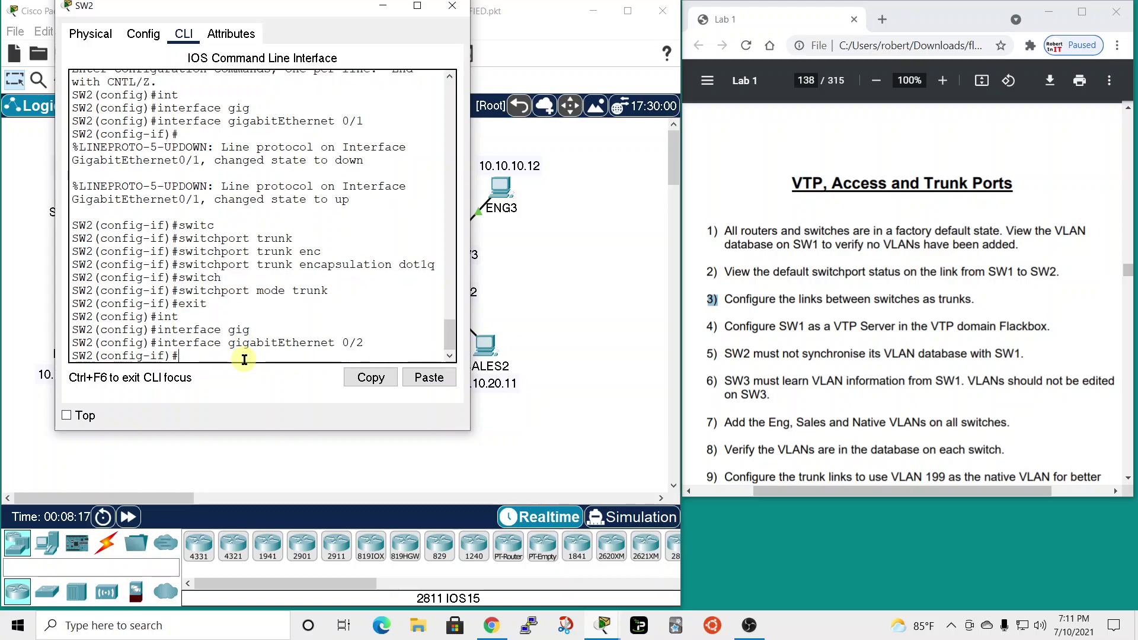
# Step: Set the trunk encapsulation of SW2's GigabitEthernet 0/2 to dot1q
pyautogui.write('switc')
pyautogui.press('Tab')
pyautogui.write('trunk')
pyautogui.press('Tab')
pyautogui.write('enca')
pyautogui.press('Tab')
pyautogui.write('dot1q')
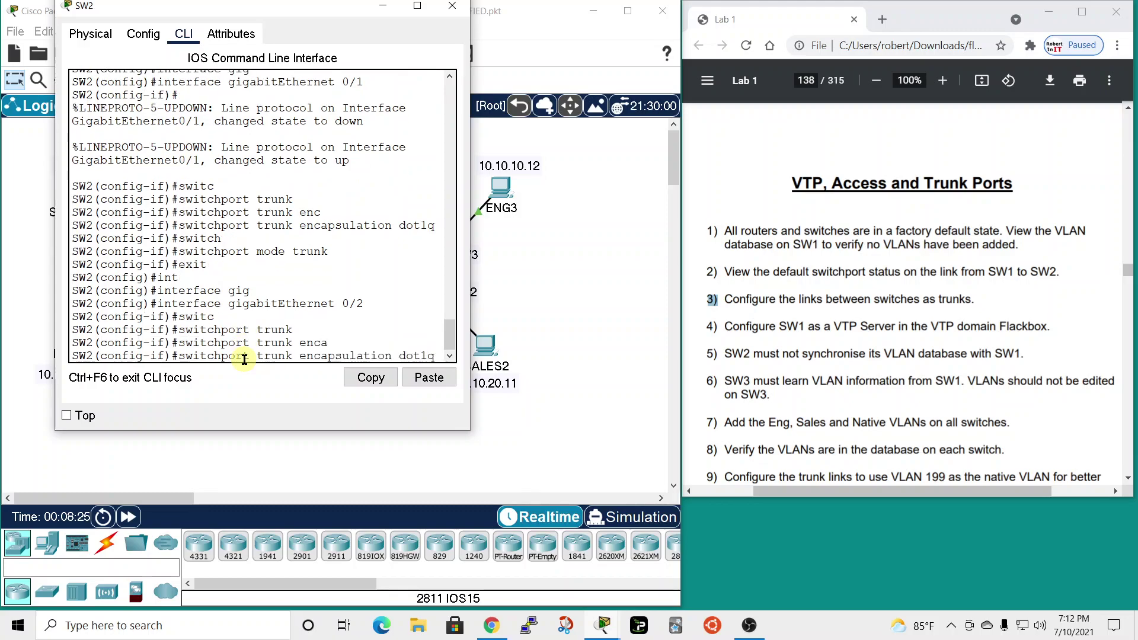
pyautogui.press('Return')
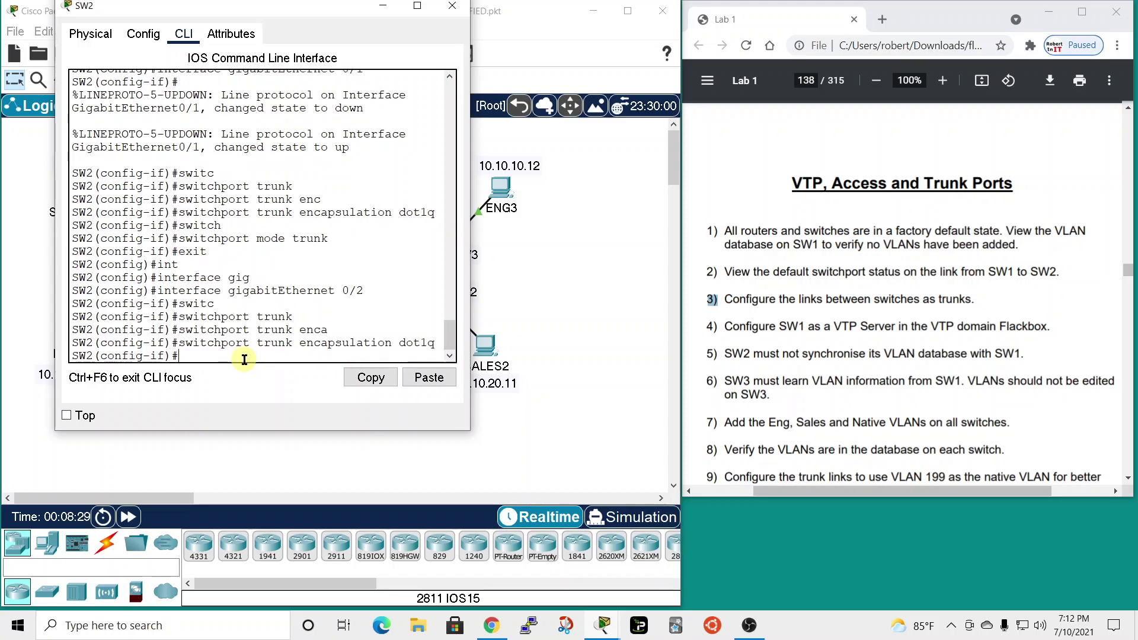
# Step: Set SW2's GigabitEthernet 0/2 to switchport mode trunk and close the SW2 window
pyautogui.write('switch')
pyautogui.press('Tab')
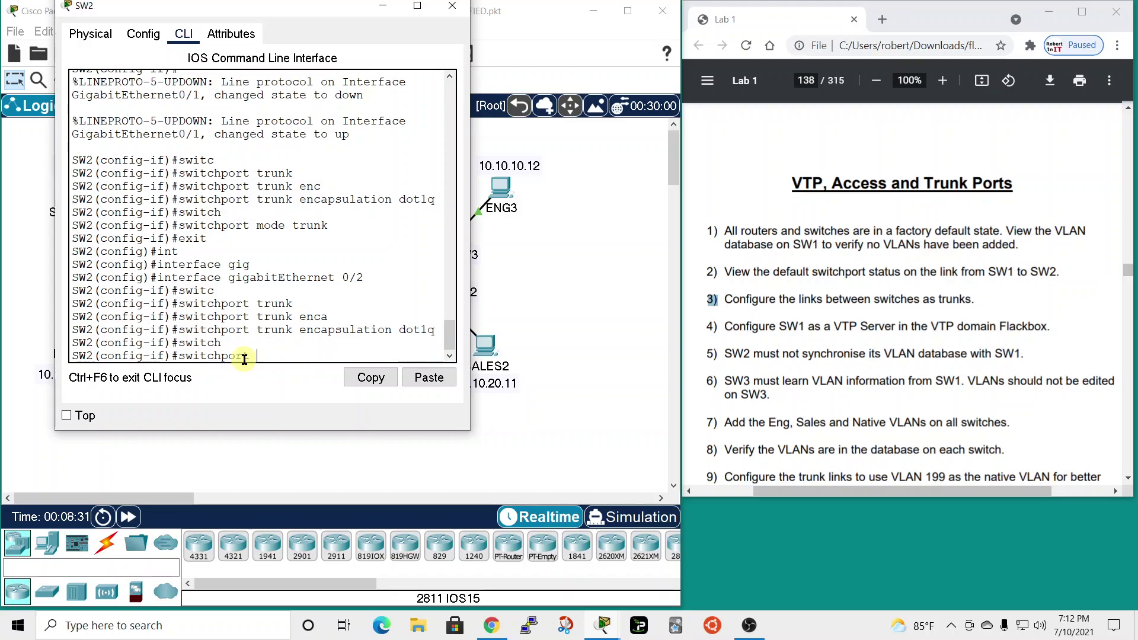
pyautogui.write('mode trunk')
pyautogui.press('Return')
pyautogui.press('Return')
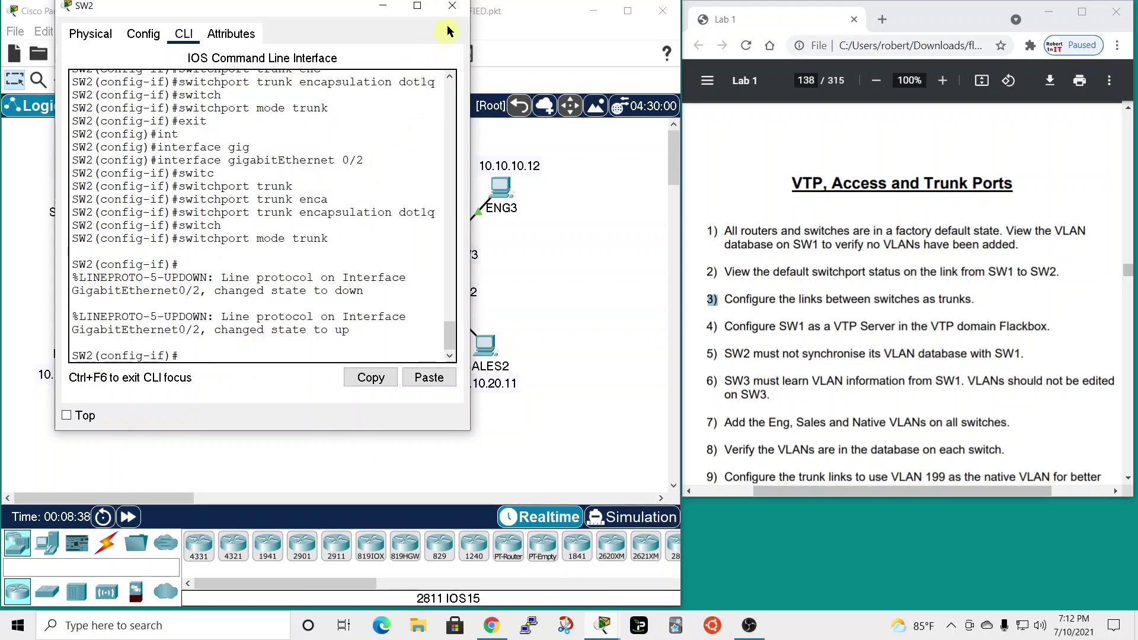
pyautogui.click(452, 6)
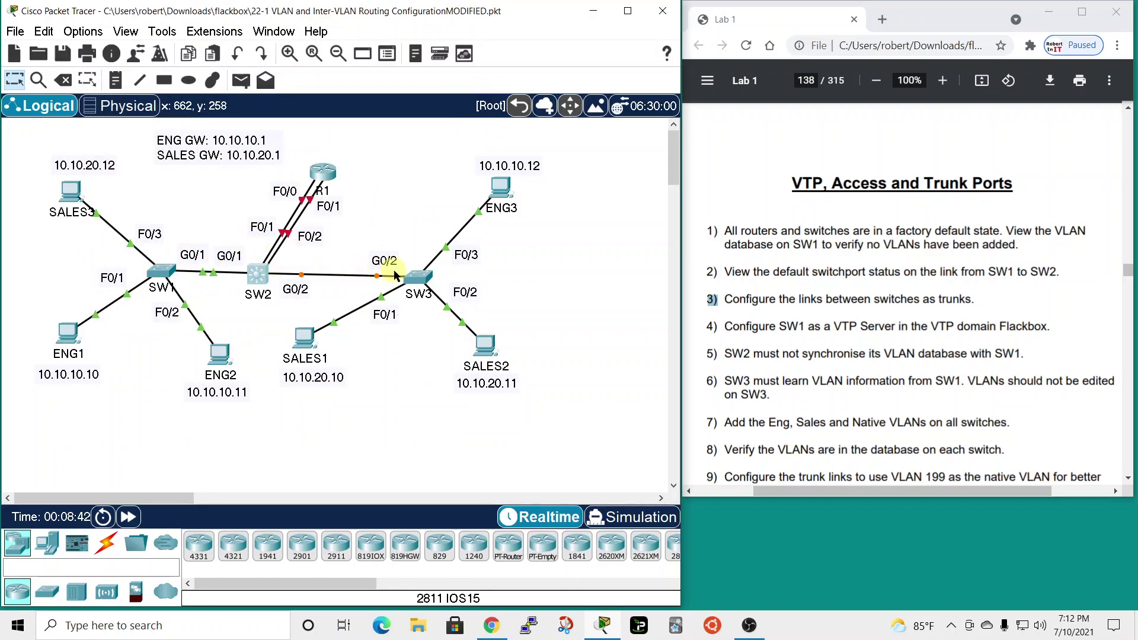
# Step: Open SW3's command line from the topology and widen its window
pyautogui.click(417, 283)
pyautogui.moveTo(524, 110); pyautogui.dragTo(160, 27)
pyautogui.click(133, 37)
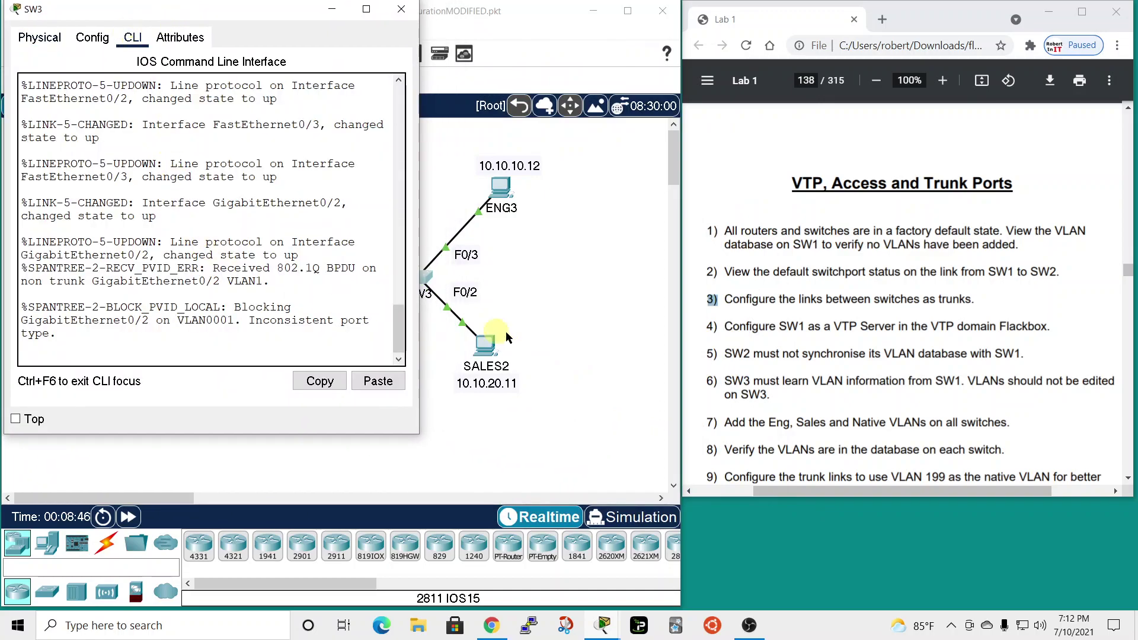
pyautogui.moveTo(423, 314); pyautogui.dragTo(630, 317)
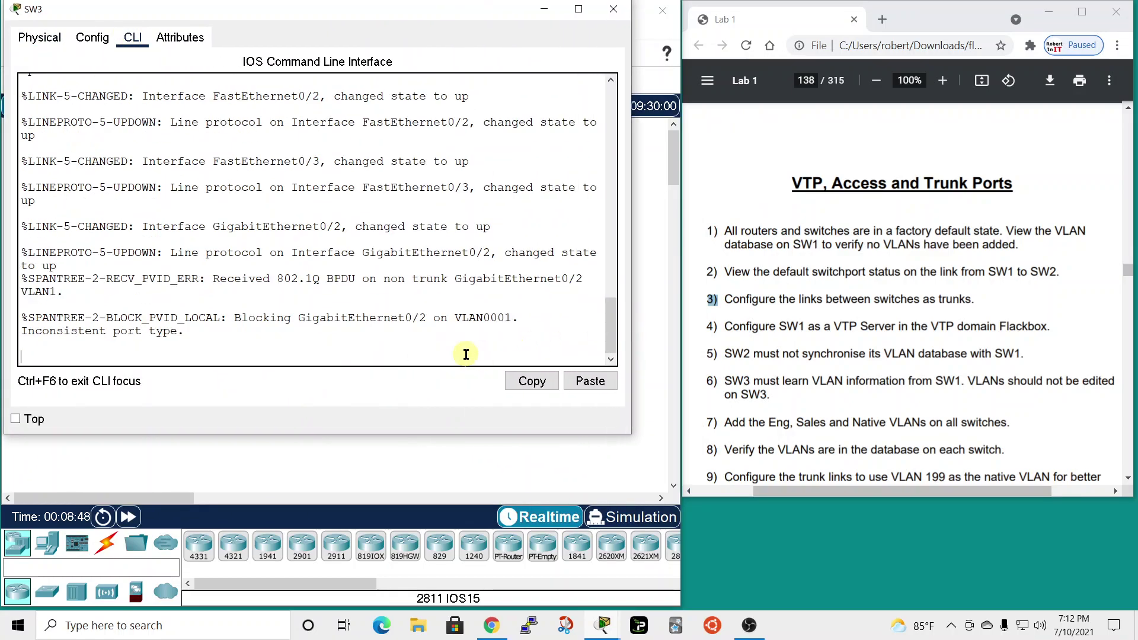
# Step: Enter privileged mode and then global configuration mode on SW3
pyautogui.press('Return')
pyautogui.write('dn')
pyautogui.press('BackSpace')
pyautogui.press('BackSpace')
pyautogui.write('en')
pyautogui.press('Return')
pyautogui.write('codn')
pyautogui.press('BackSpace')
pyautogui.write('fig t')
pyautogui.press('BackSpace')
pyautogui.press('BackSpace')
pyautogui.write('t')
pyautogui.press('Return')
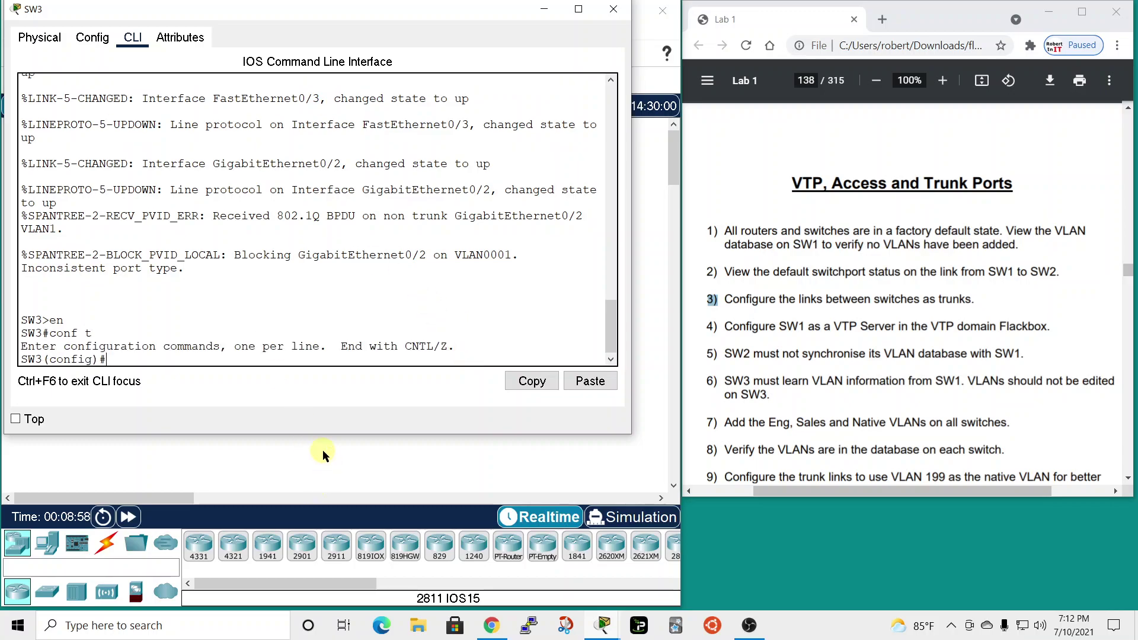
# Step: Enter interface configuration for GigabitEthernet 0/2 on SW3
pyautogui.write('int')
pyautogui.press('Tab')
pyautogui.write('gig')
pyautogui.press('Tab')
pyautogui.write('0/2')
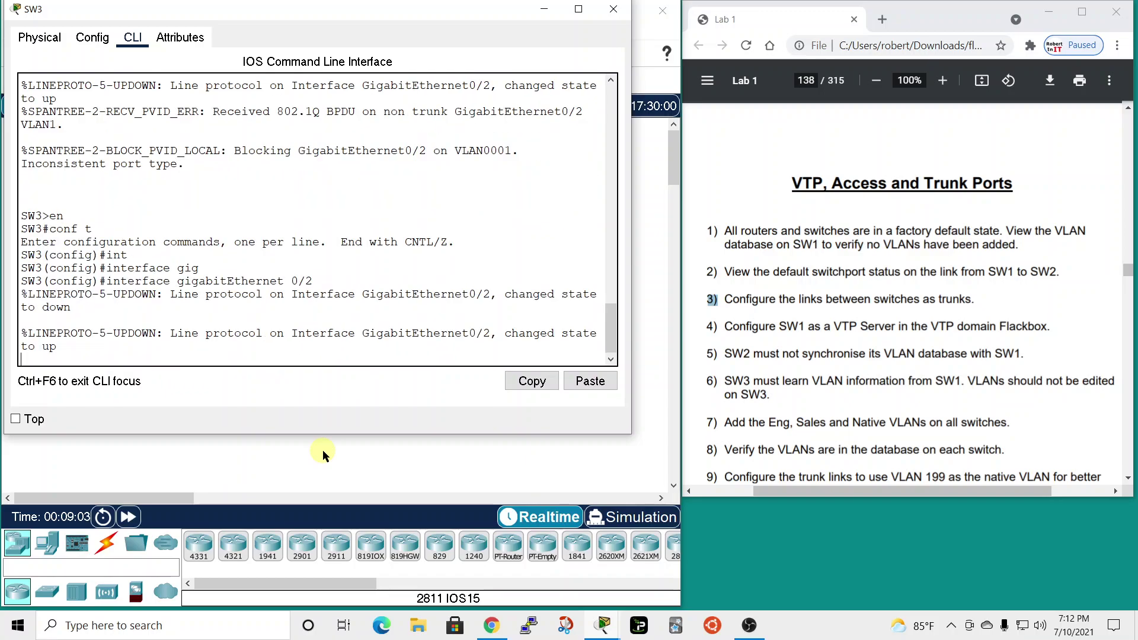
pyautogui.press('Return')
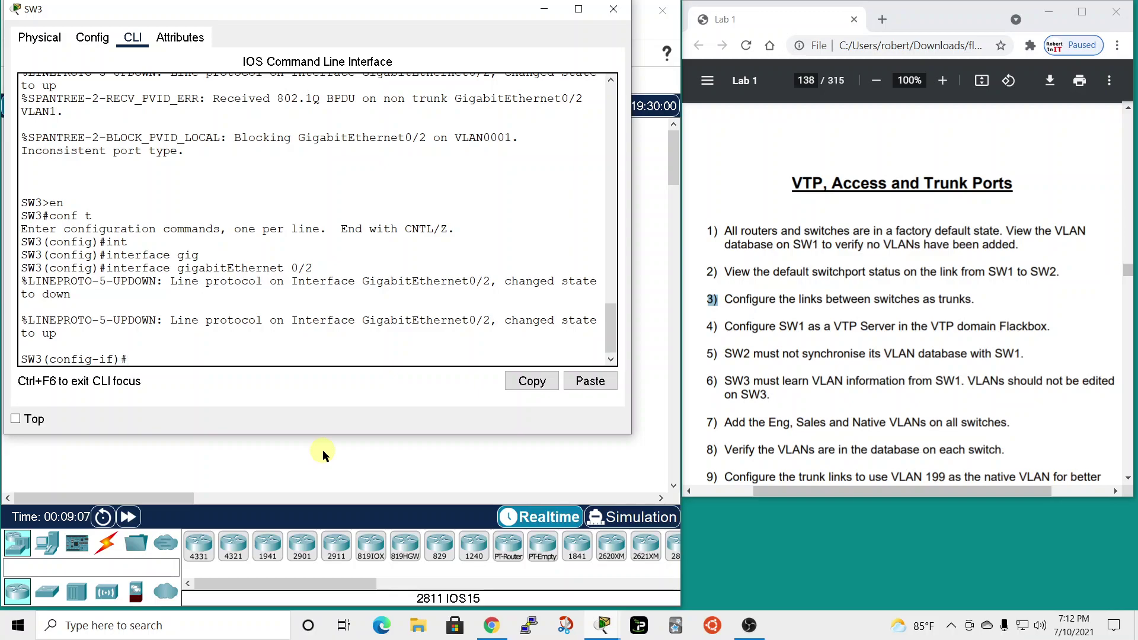
# Step: Try to set the trunk encapsulation to dot1q on SW3's GigabitEthernet 0/2
pyautogui.write('swi')
pyautogui.press('Tab')
pyautogui.write('trunk')
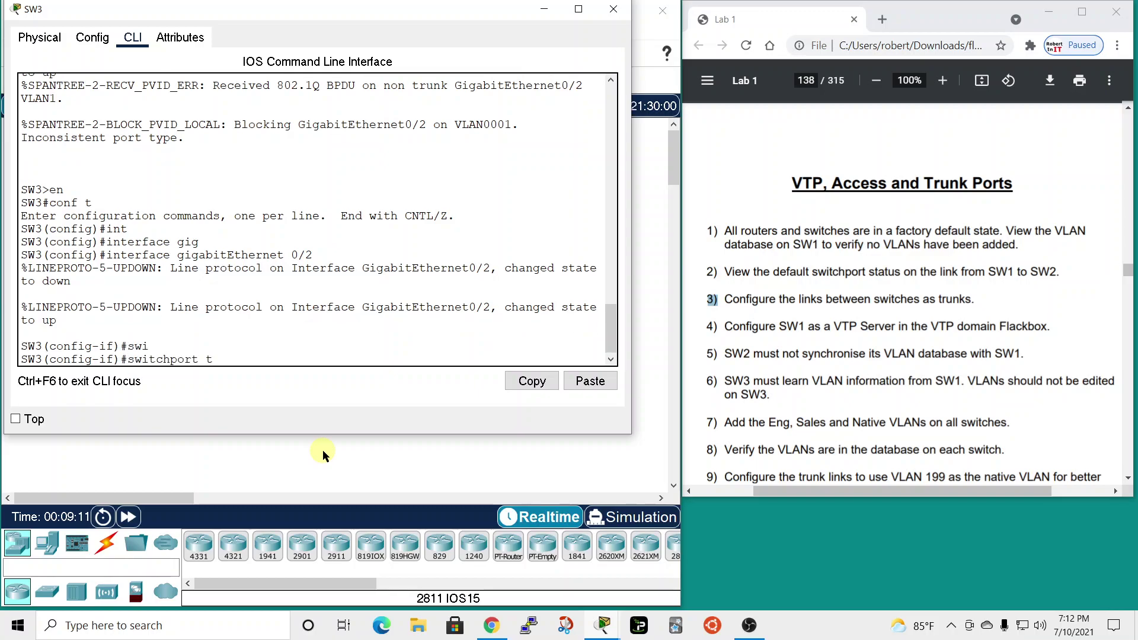
pyautogui.press('Tab')
pyautogui.write('encap')
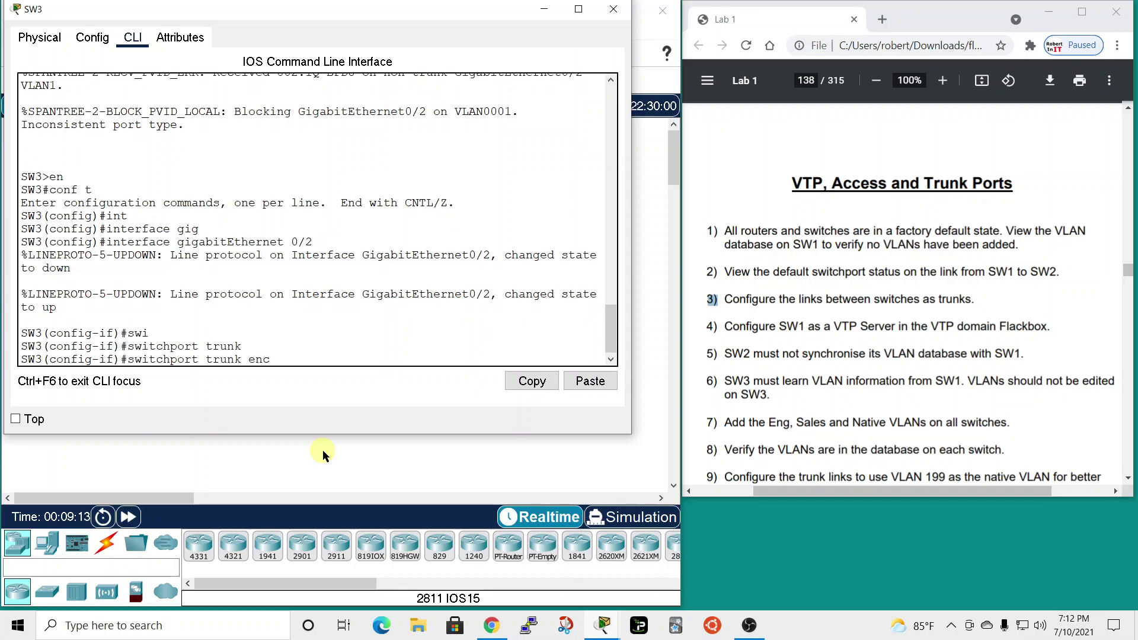
pyautogui.press('Tab')
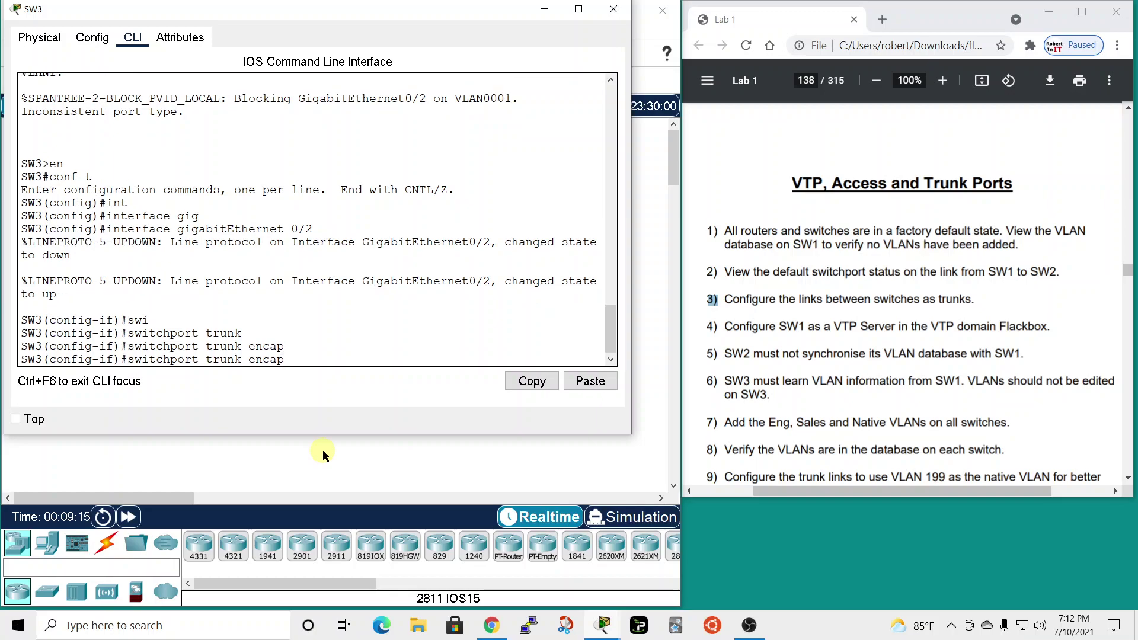
pyautogui.write('dot 1')
pyautogui.press('BackSpace')
pyautogui.write('1q')
pyautogui.press('Return')
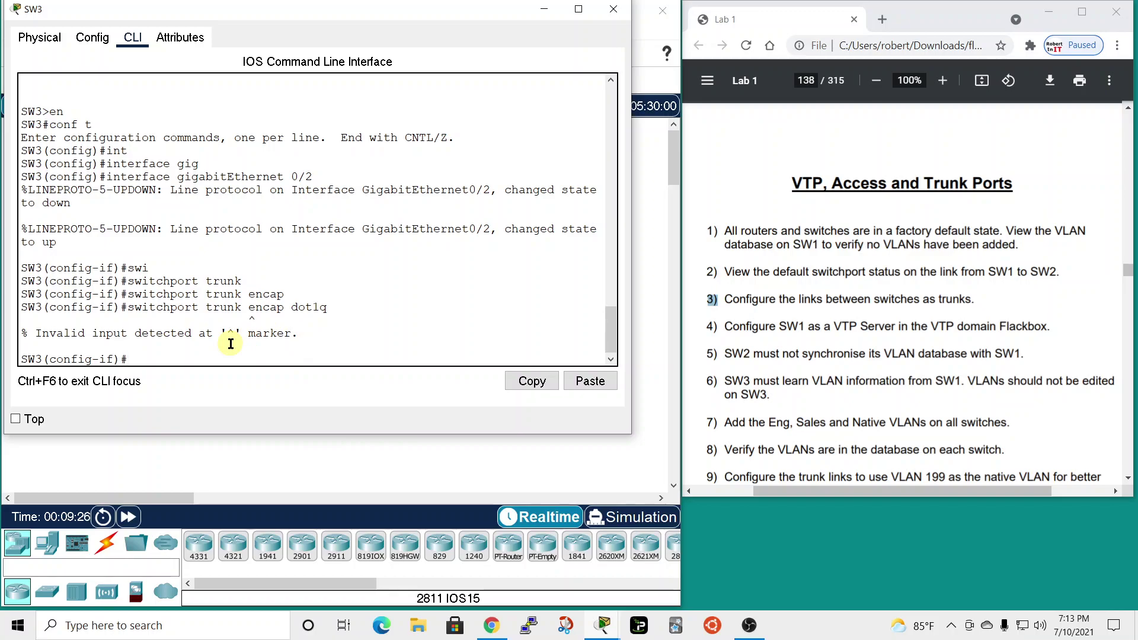
# Step: Set SW3's GigabitEthernet 0/2 to switchport mode trunk and close the SW3 window
pyautogui.write('swit')
pyautogui.press('Tab')
pyautogui.write('mode')
pyautogui.press('Tab')
pyautogui.write('trunk')
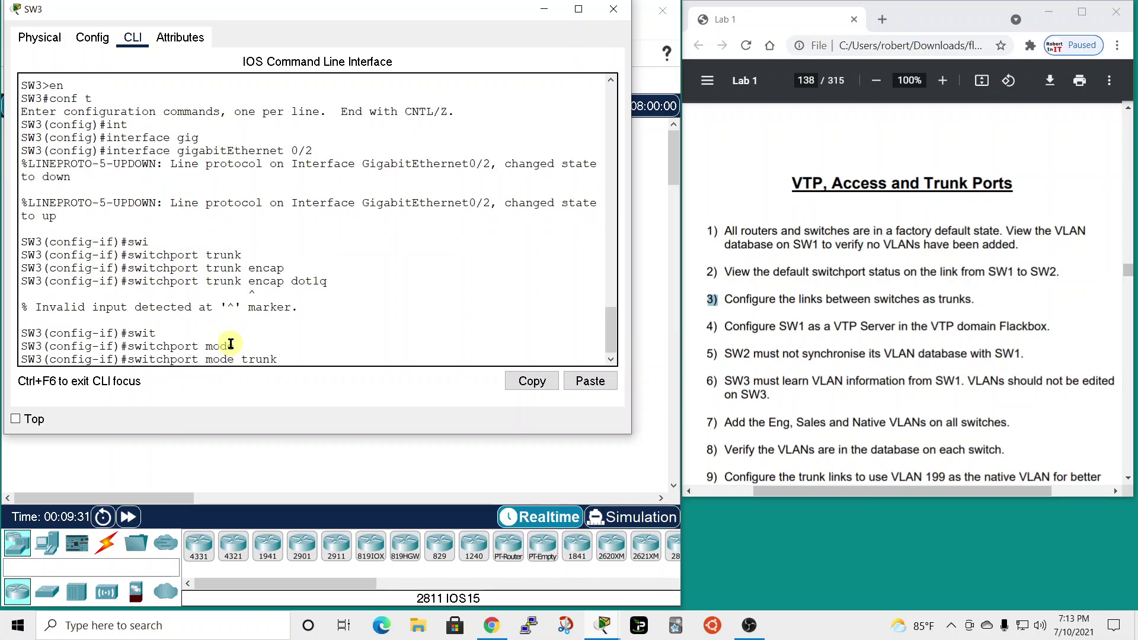
pyautogui.press('Return')
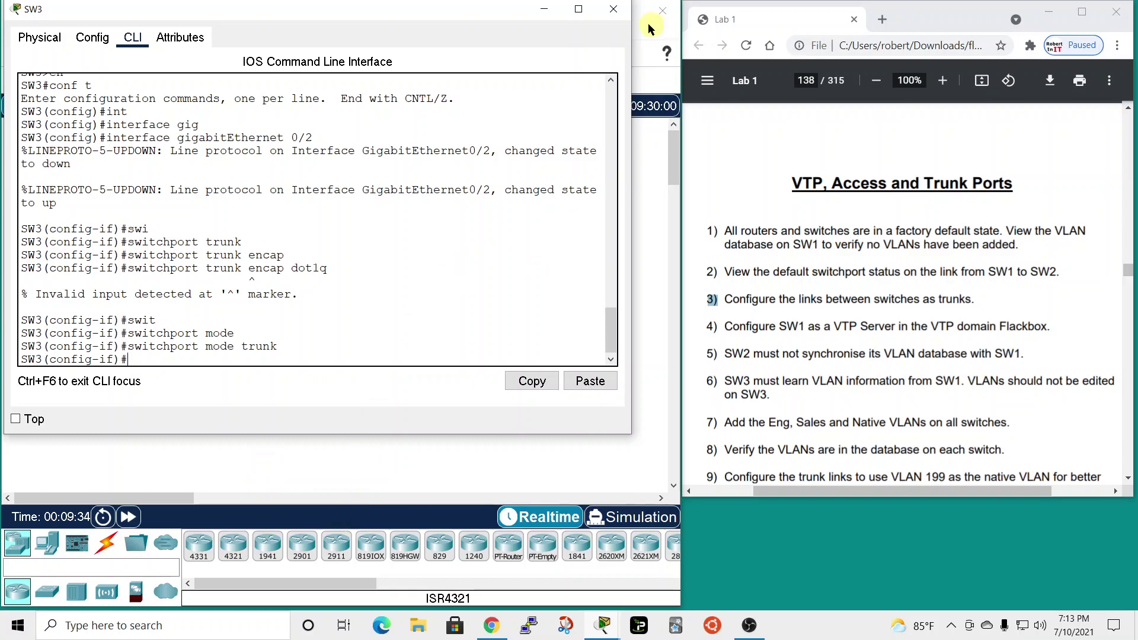
pyautogui.click(613, 9)
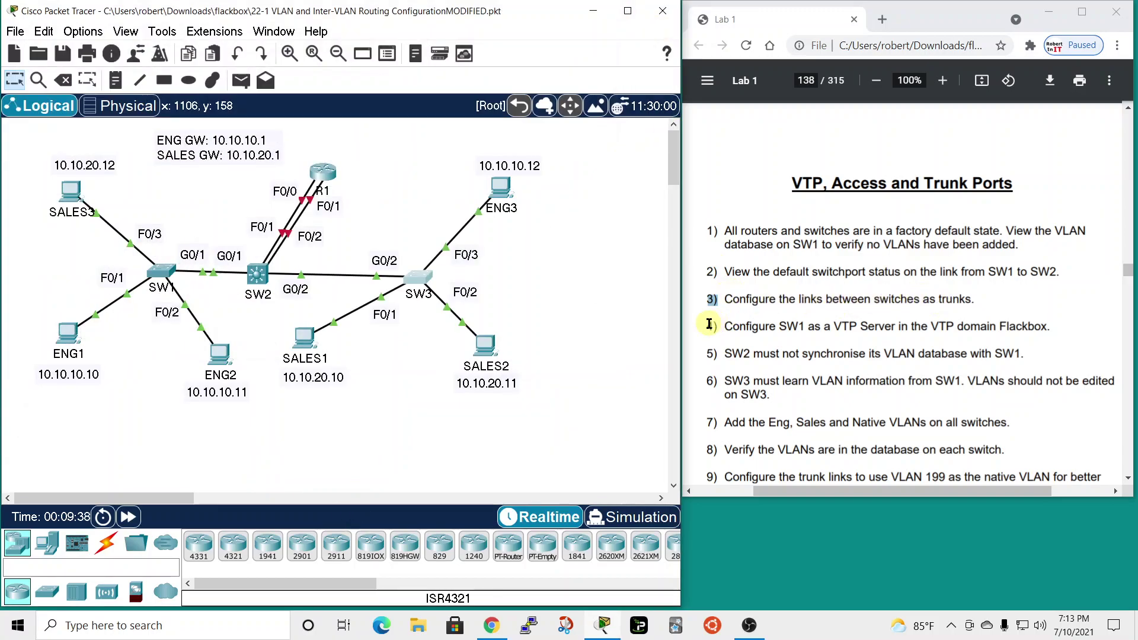
# Step: Highlight task 4 in the lab sheet, then open SW1's command line and return it to global configuration mode
pyautogui.moveTo(708, 326); pyautogui.dragTo(769, 330)
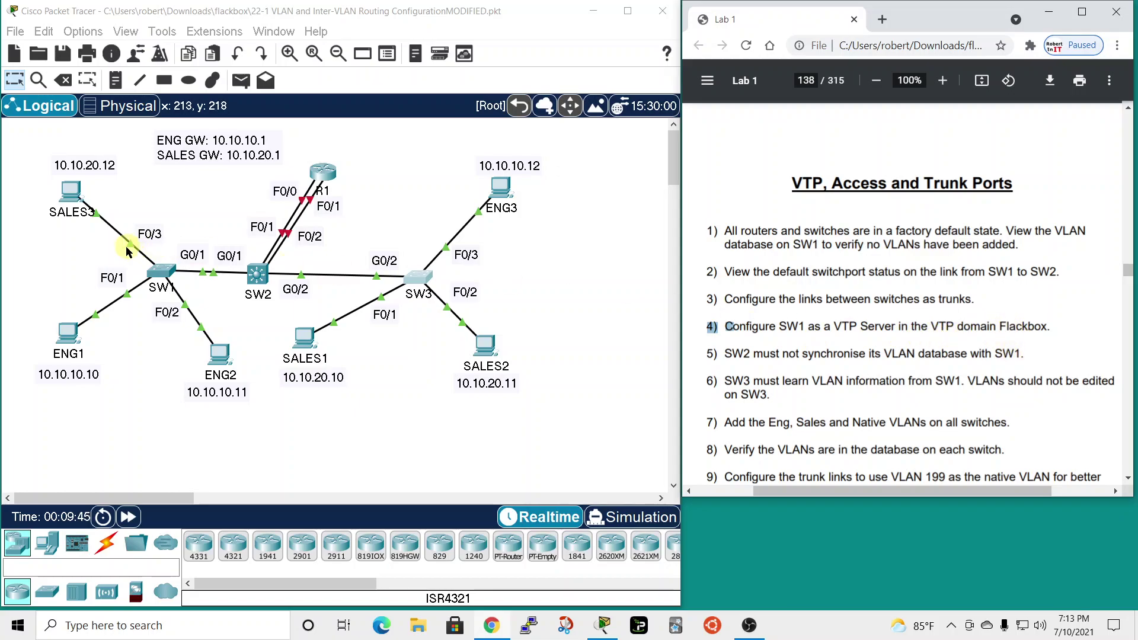
pyautogui.click(159, 279)
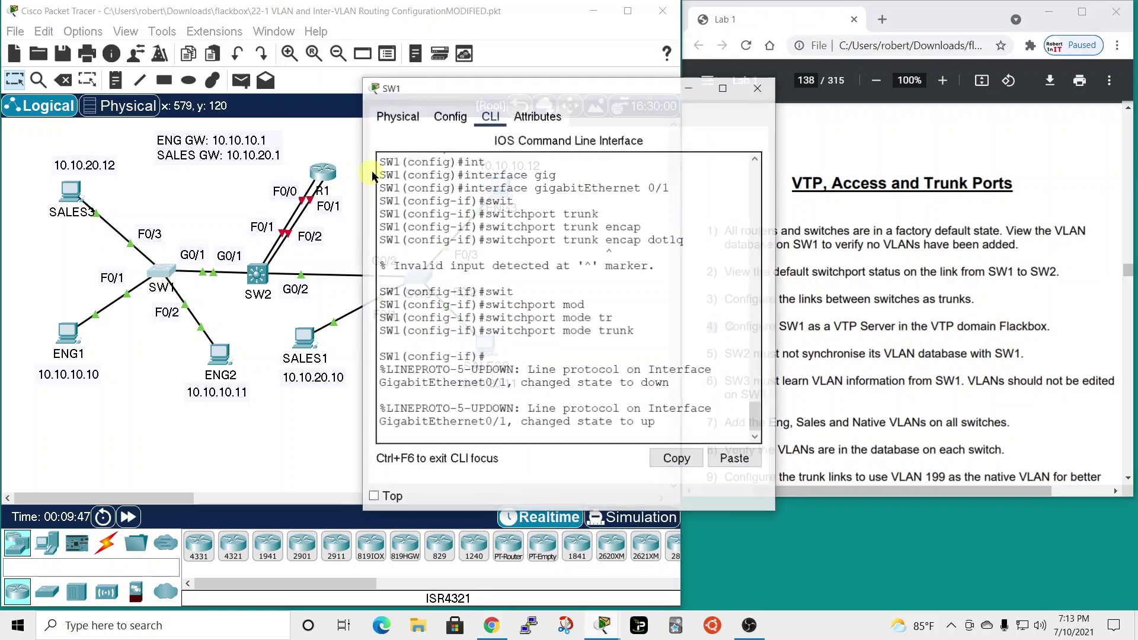
pyautogui.moveTo(549, 90); pyautogui.dragTo(205, 25)
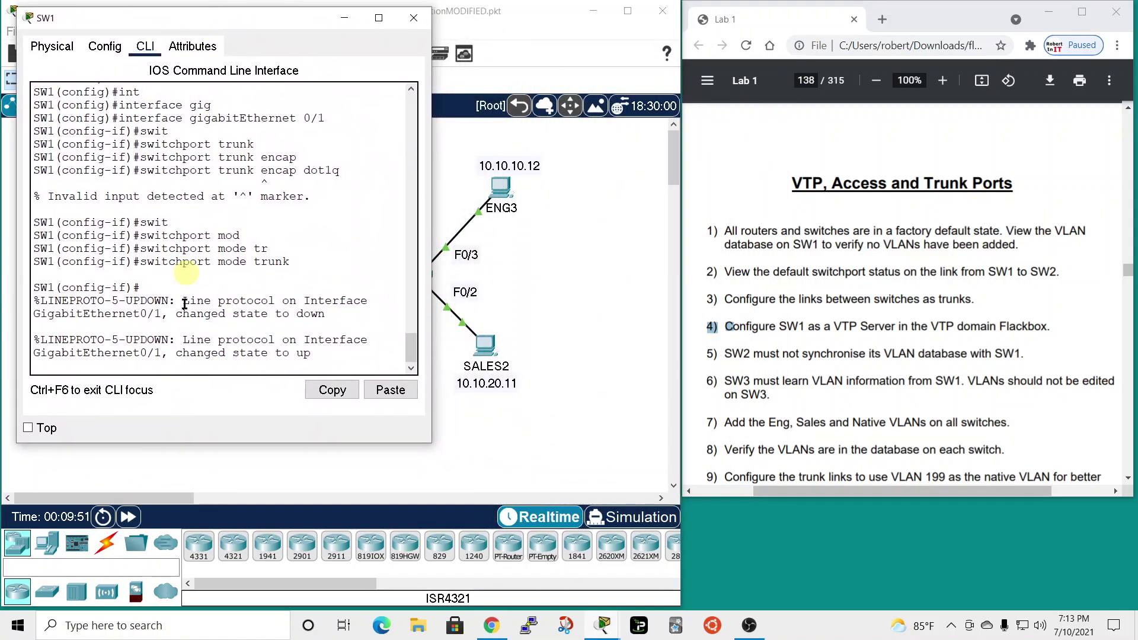
pyautogui.press('Return')
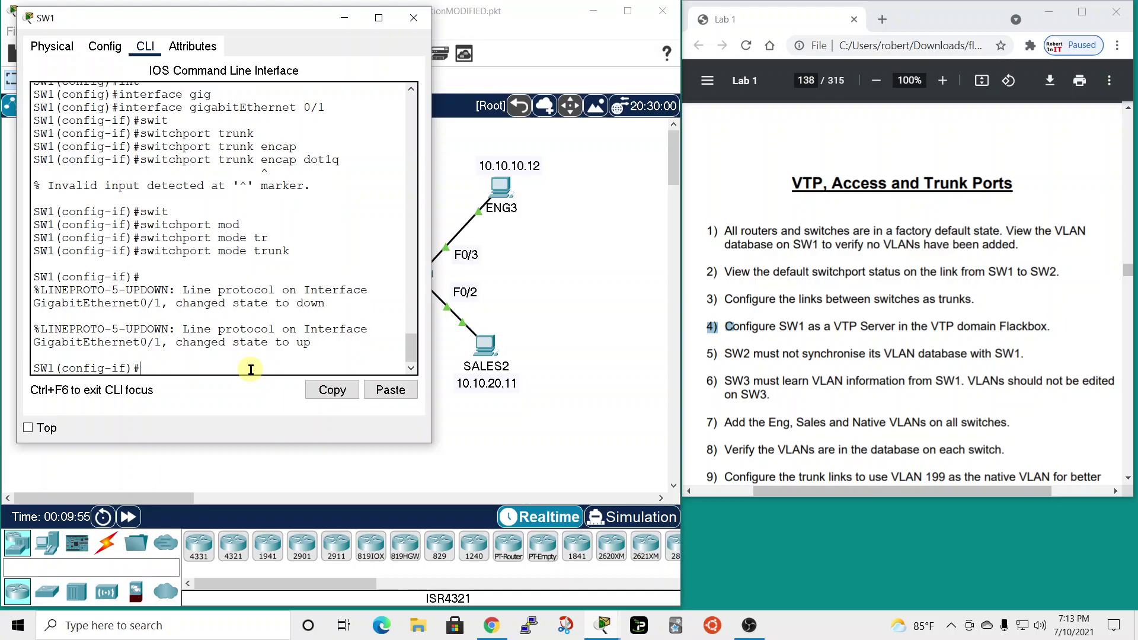
pyautogui.write('exit')
pyautogui.press('Return')
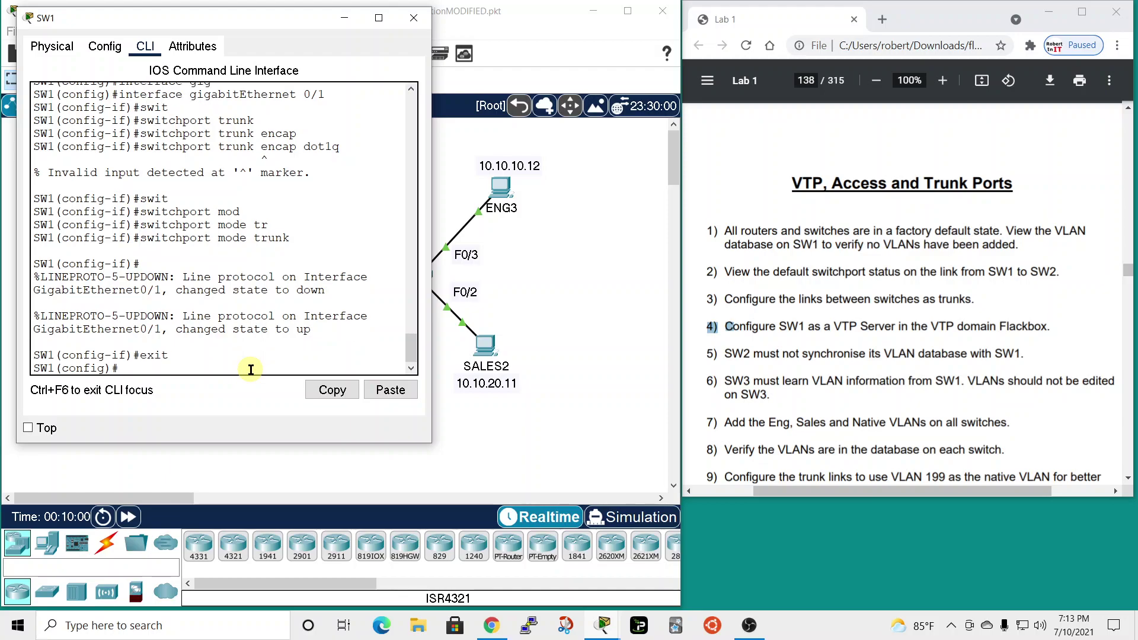
# Step: Set SW1's VTP domain to Flackbox
pyautogui.write('tp dom')
pyautogui.press('Tab')
pyautogui.write('Flackd')
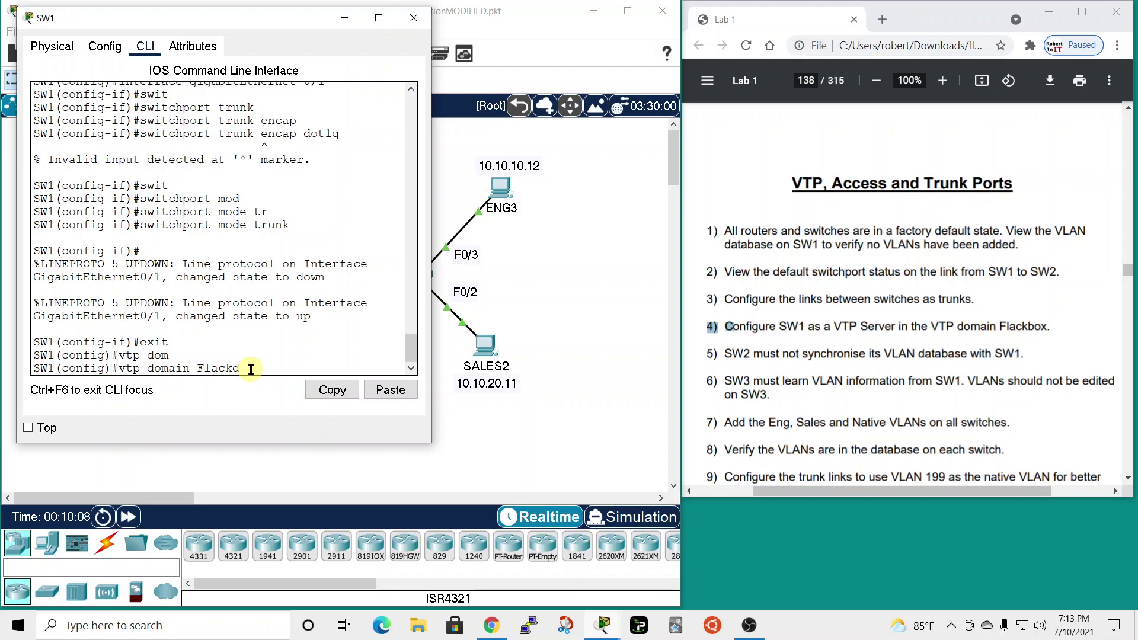
pyautogui.press('BackSpace')
pyautogui.write('box')
pyautogui.press('Return')
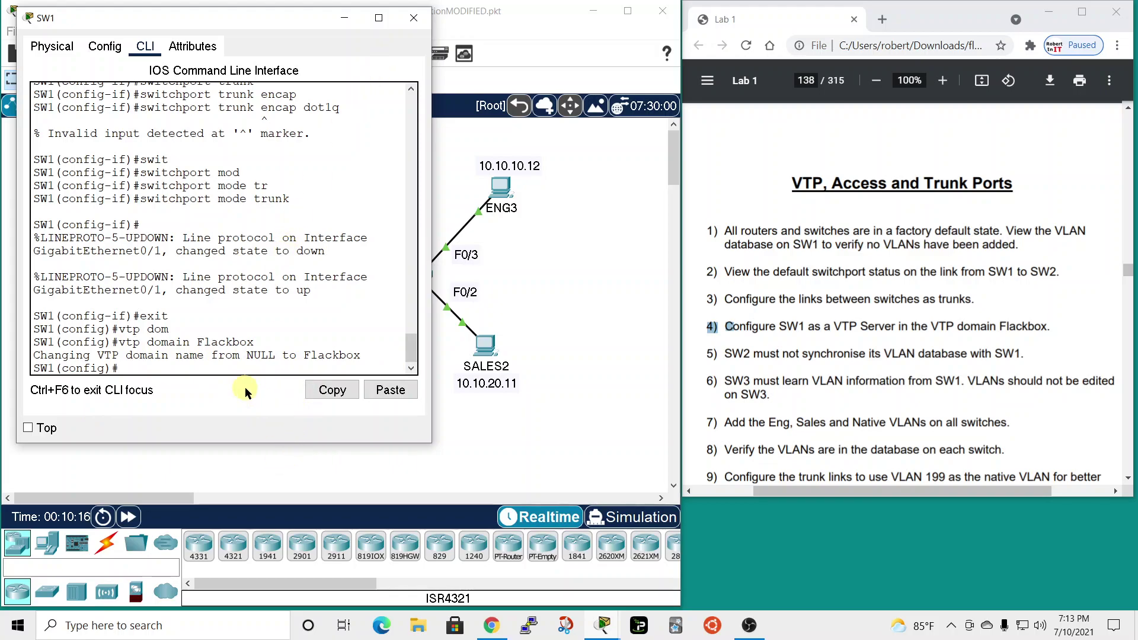
# Step: Set SW1's VTP mode to server and close the SW1 window
pyautogui.write('tp mode')
pyautogui.press('BackSpace')
pyautogui.press('BackSpace')
pyautogui.press('BackSpace')
pyautogui.write('ode')
pyautogui.press('Tab')
pyautogui.write('ser')
pyautogui.press('Tab')
pyautogui.press('Return')
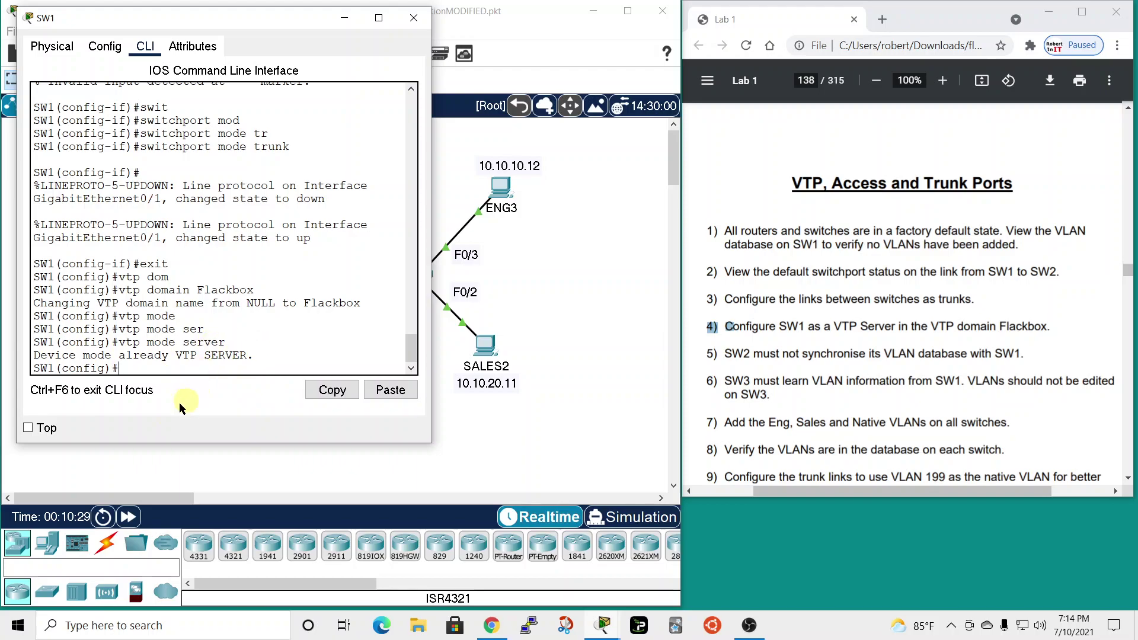
pyautogui.click(408, 20)
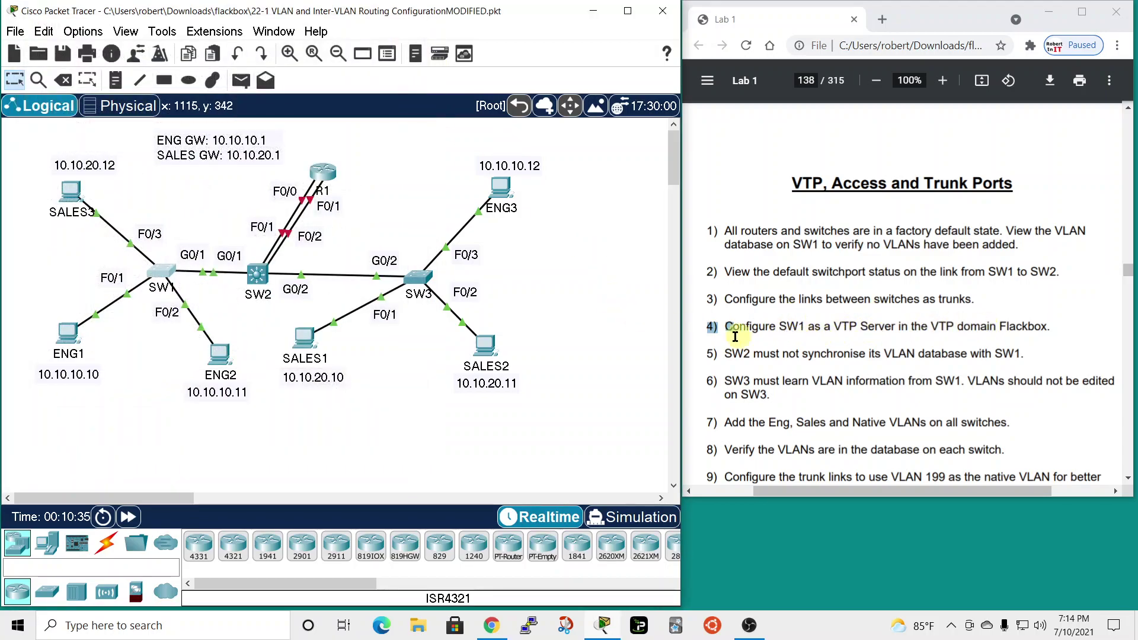
# Step: Highlight task 5 in the lab sheet, then open SW2's command line and return it to global configuration mode
pyautogui.click(710, 358)
pyautogui.moveTo(708, 356); pyautogui.dragTo(719, 356)
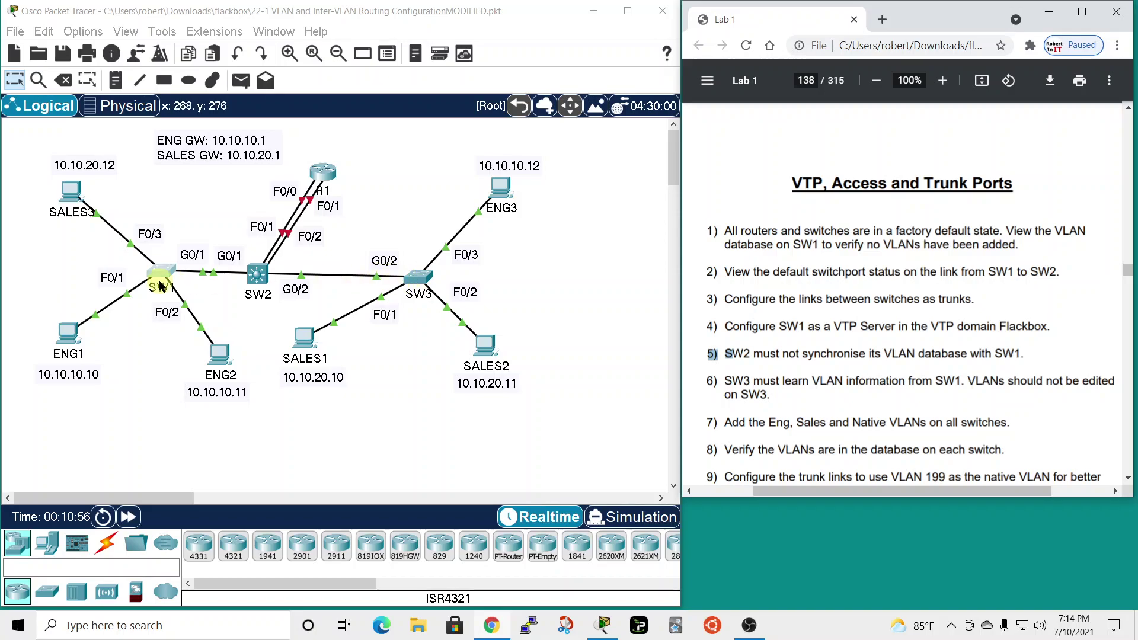
pyautogui.click(259, 278)
pyautogui.moveTo(513, 93); pyautogui.dragTo(170, 23)
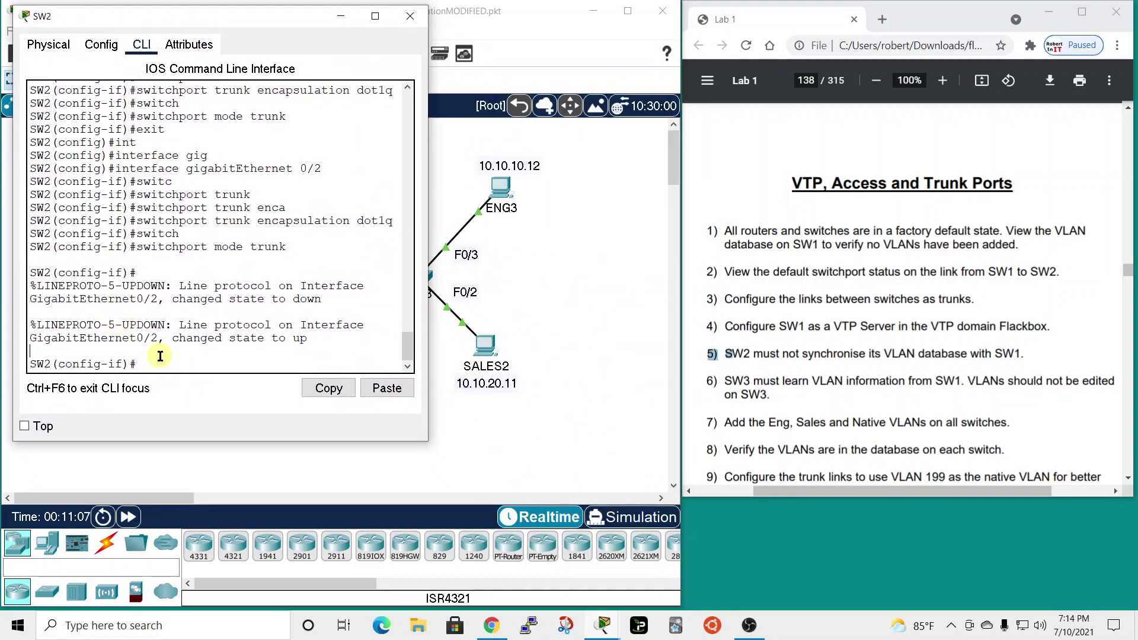
pyautogui.write('exit')
pyautogui.press('Return')
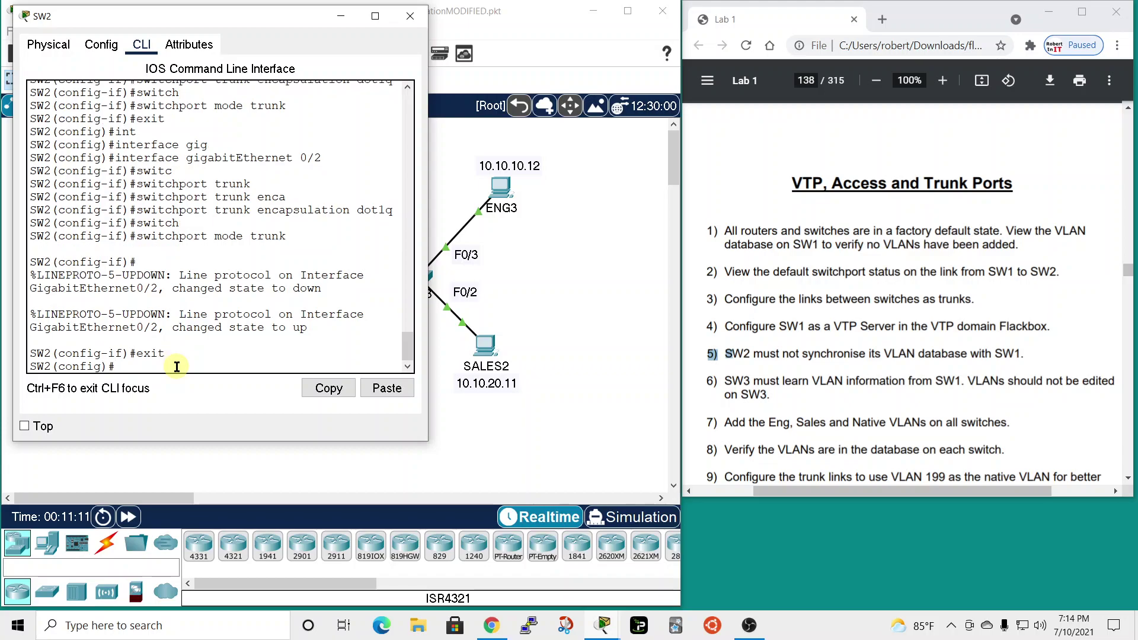
# Step: Set SW2's VTP mode to transparent and close the SW2 window
pyautogui.write('vtp')
pyautogui.press('Tab')
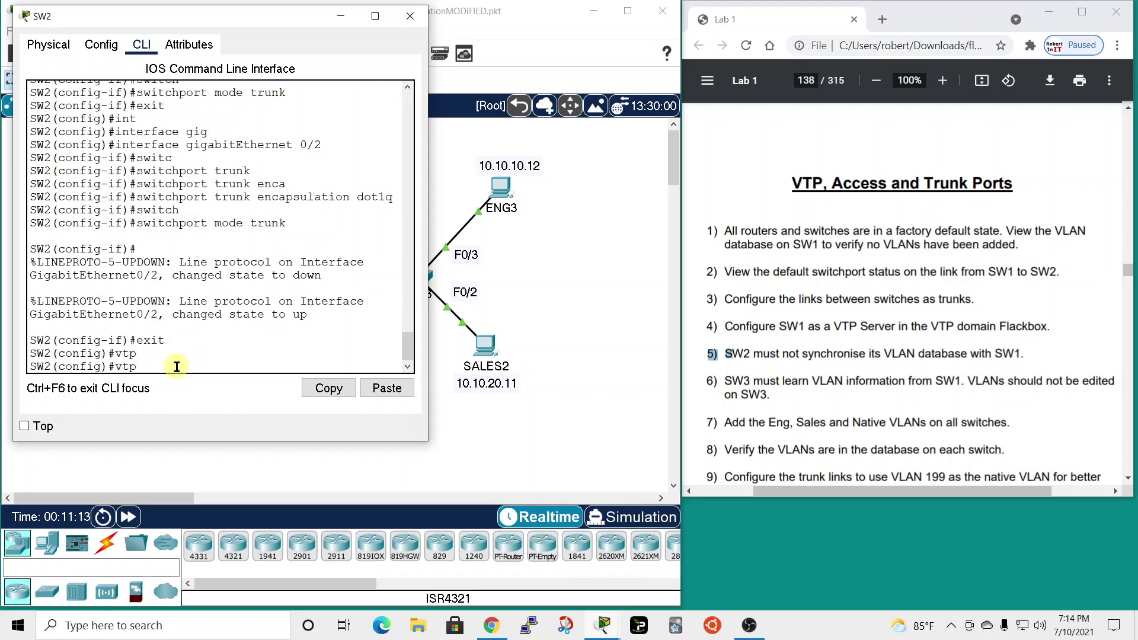
pyautogui.write('mode')
pyautogui.press('Tab')
pyautogui.write('tran')
pyautogui.press('Tab')
pyautogui.press('Return')
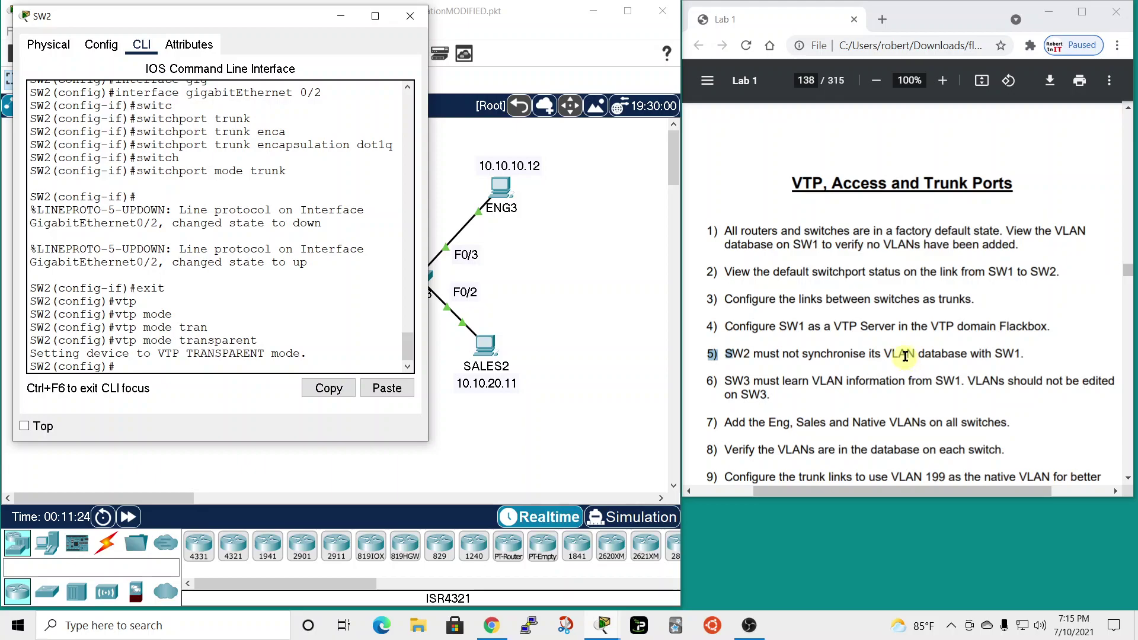
pyautogui.click(413, 16)
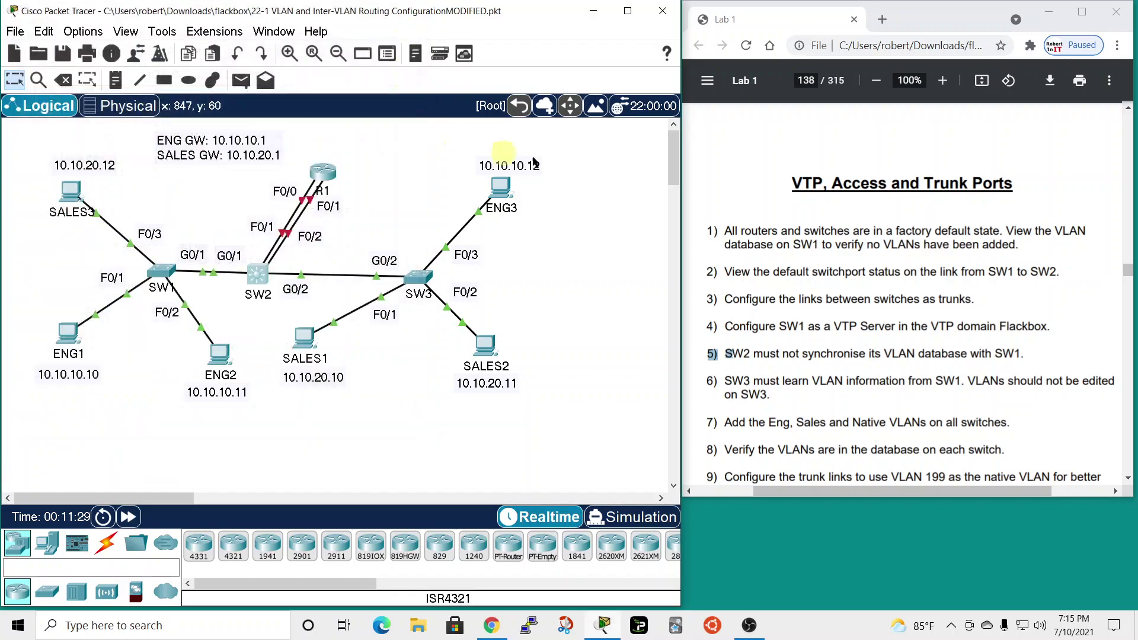
# Step: Highlight task 6 in the lab sheet and open SW3's command line, keeping the task text uncovered
pyautogui.click(704, 380)
pyautogui.doubleClick(705, 380)
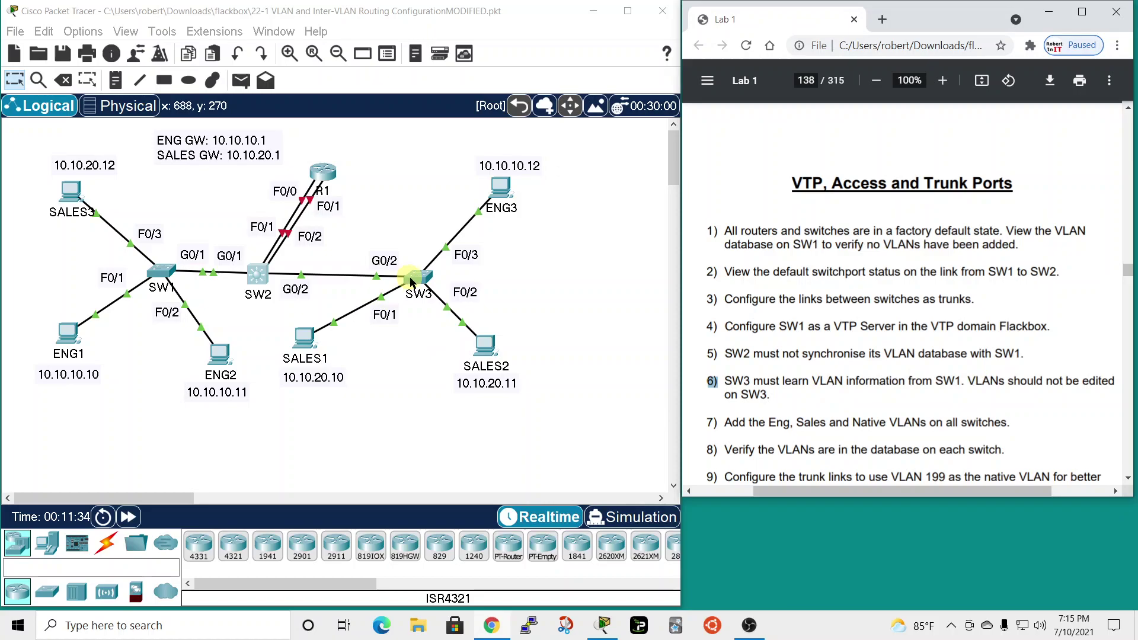
pyautogui.click(413, 281)
pyautogui.moveTo(578, 94); pyautogui.dragTo(365, 26)
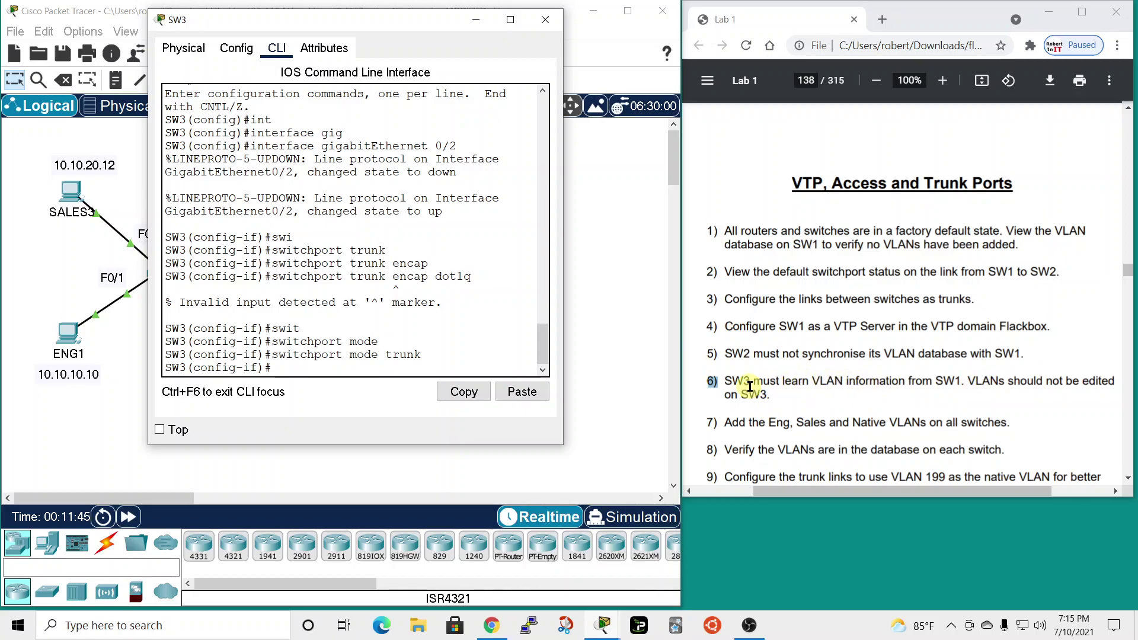
pyautogui.moveTo(909, 381); pyautogui.dragTo(961, 382)
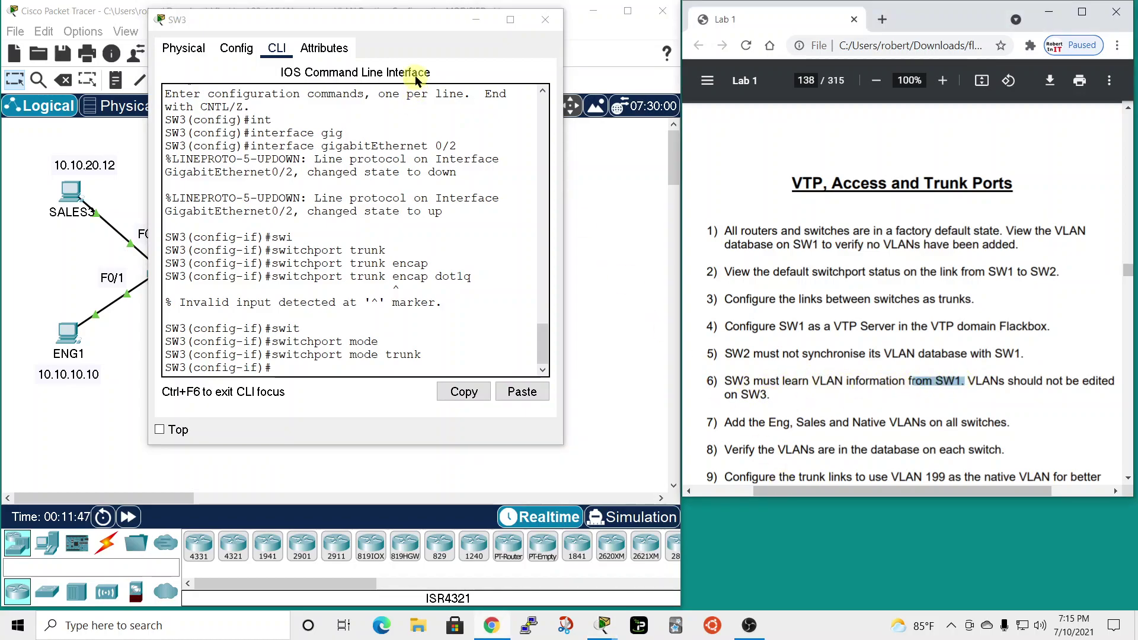
pyautogui.moveTo(401, 24); pyautogui.dragTo(301, 10)
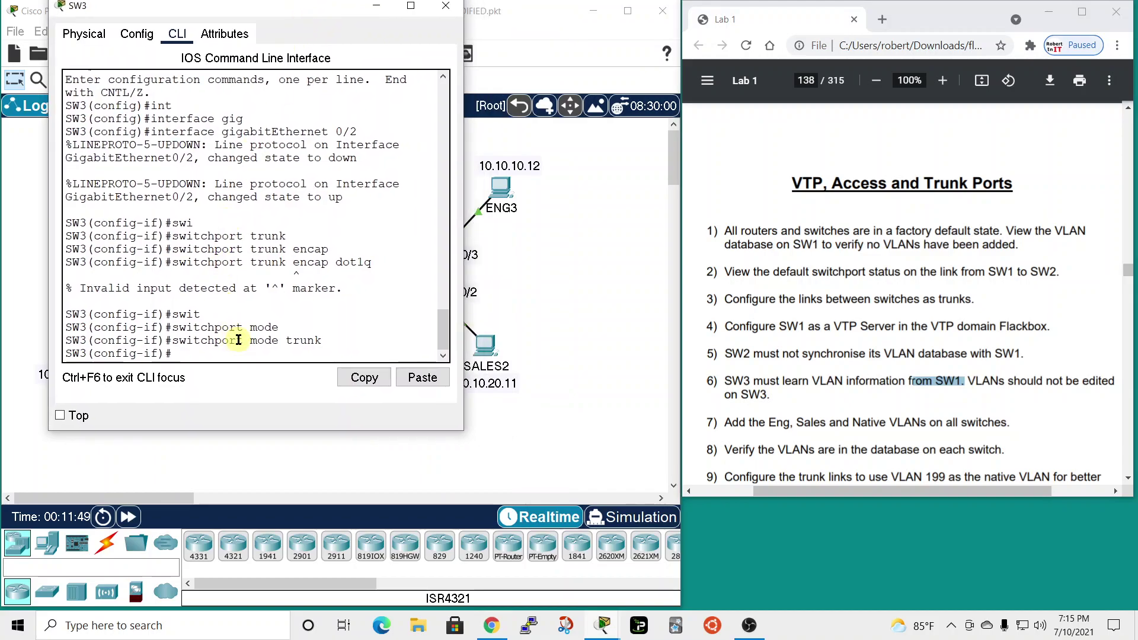
# Step: Return SW3 to global configuration mode and set its VTP mode to client
pyautogui.write('xit')
pyautogui.press('Return')
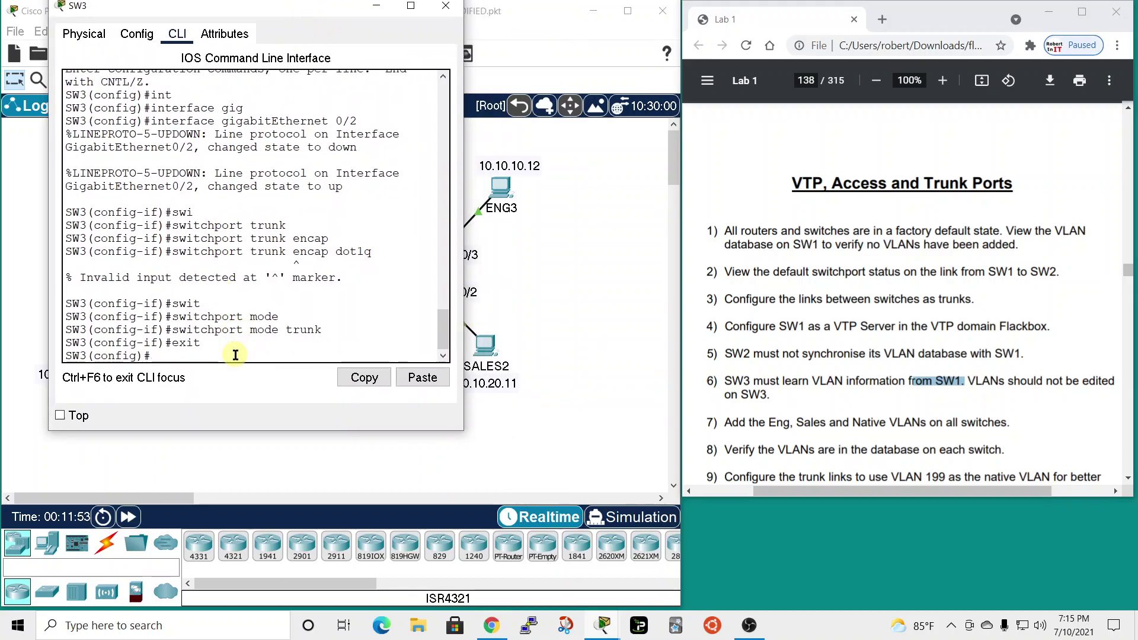
pyautogui.write('vtp mode client')
pyautogui.press('Return')
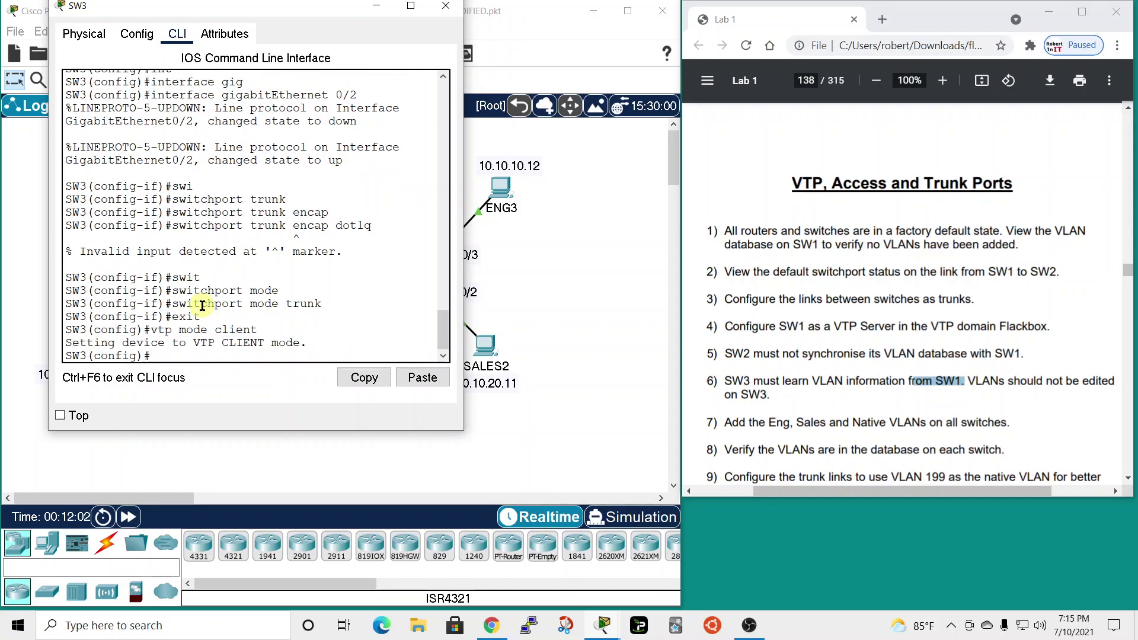
# Step: Set SW3's VTP domain to Flackbox and close the SW3 window
pyautogui.write('vtp')
pyautogui.press('Tab')
pyautogui.write('doma')
pyautogui.press('Tab')
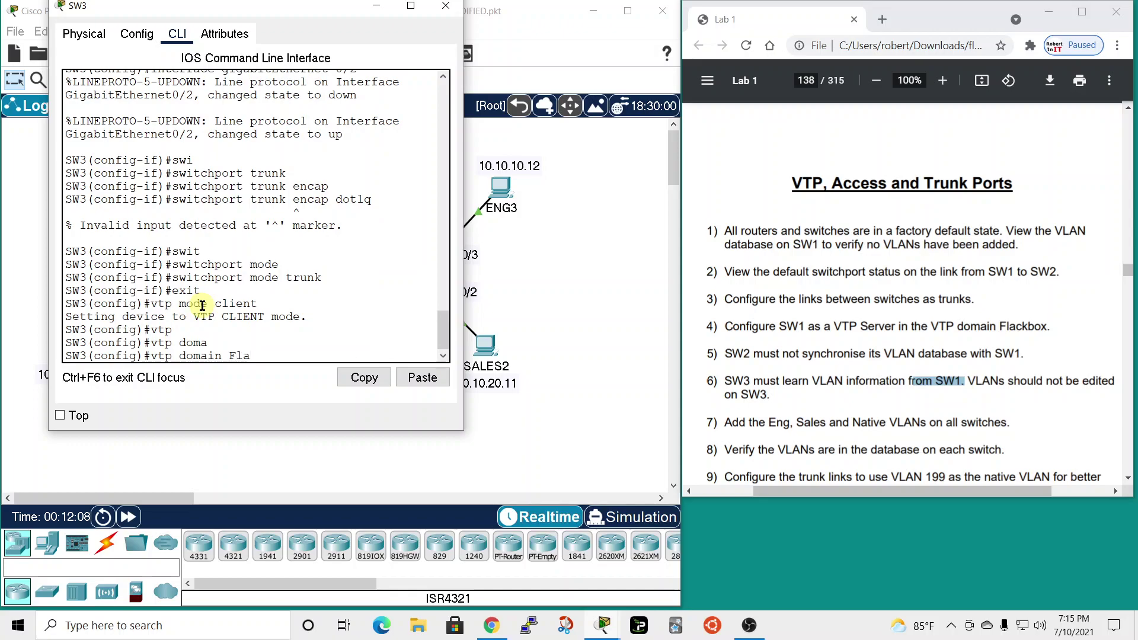
pyautogui.press('Return')
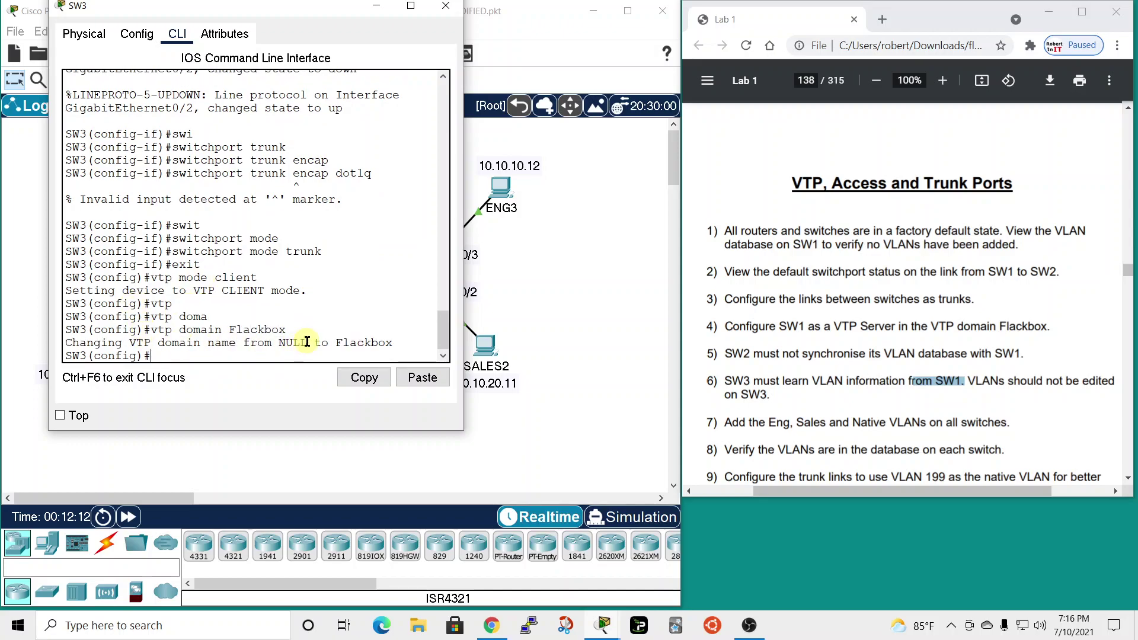
pyautogui.click(444, 8)
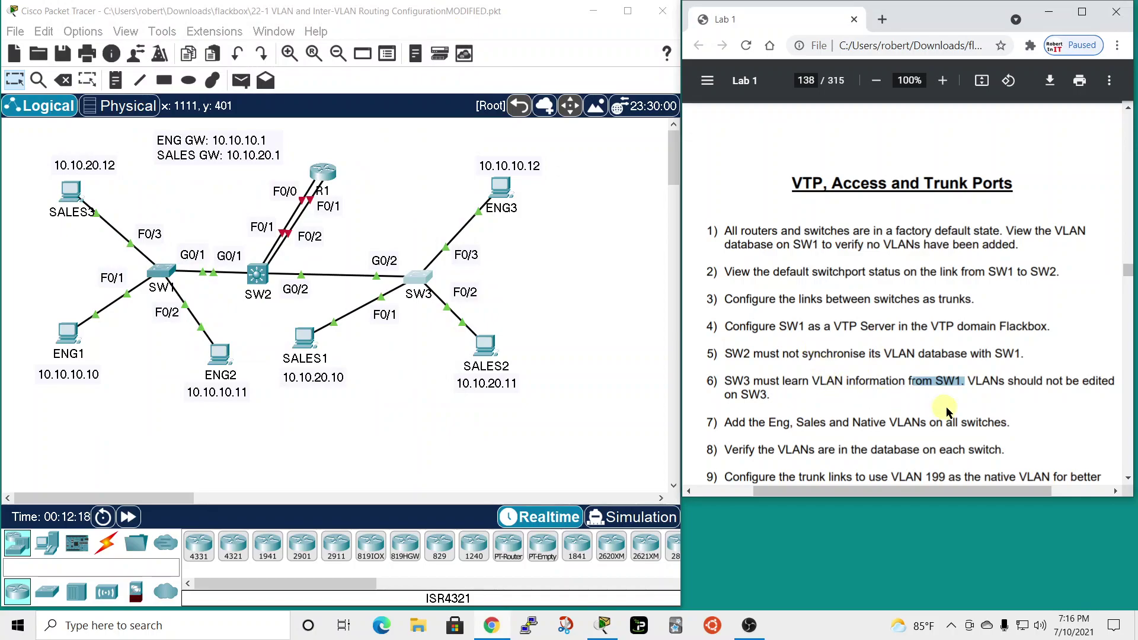
# Step: Highlight task 7 in the lab sheet, then open SW1's command line and place its window clear of the three switches
pyautogui.scroll(-1, 884, 388)
pyautogui.scroll(-1, 884, 387)
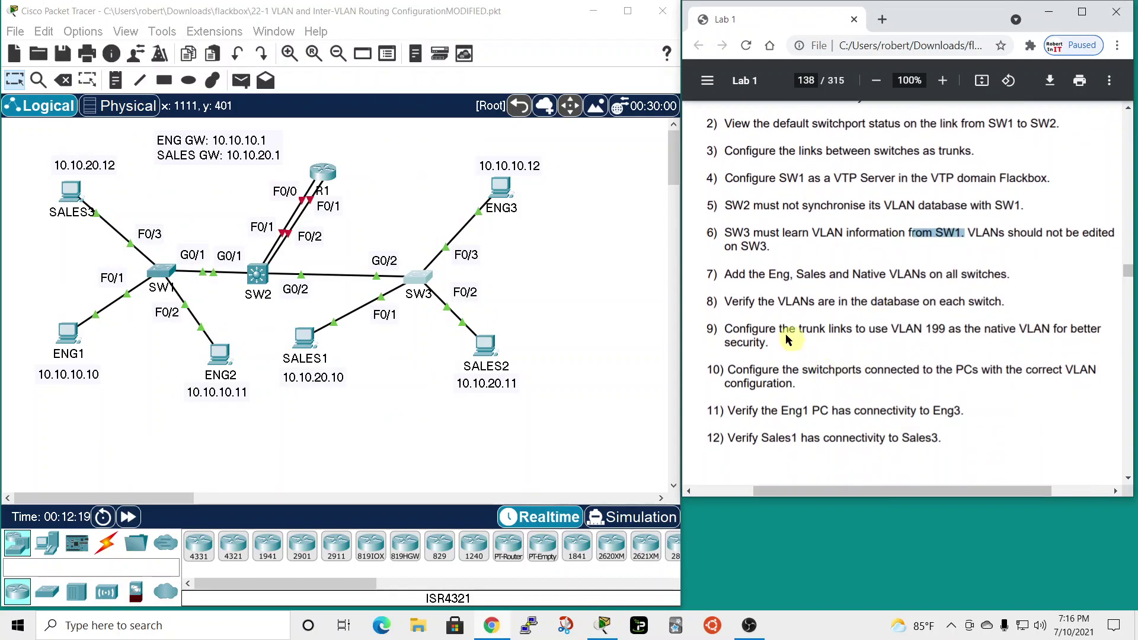
pyautogui.click(708, 271)
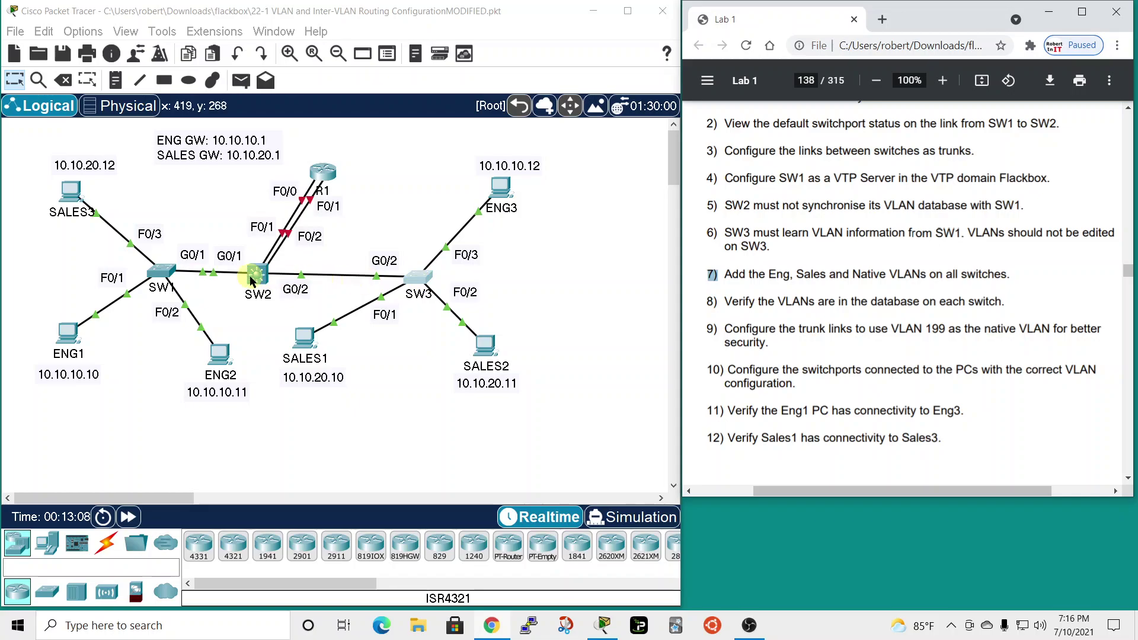
pyautogui.click(159, 271)
pyautogui.moveTo(528, 96); pyautogui.dragTo(189, 23)
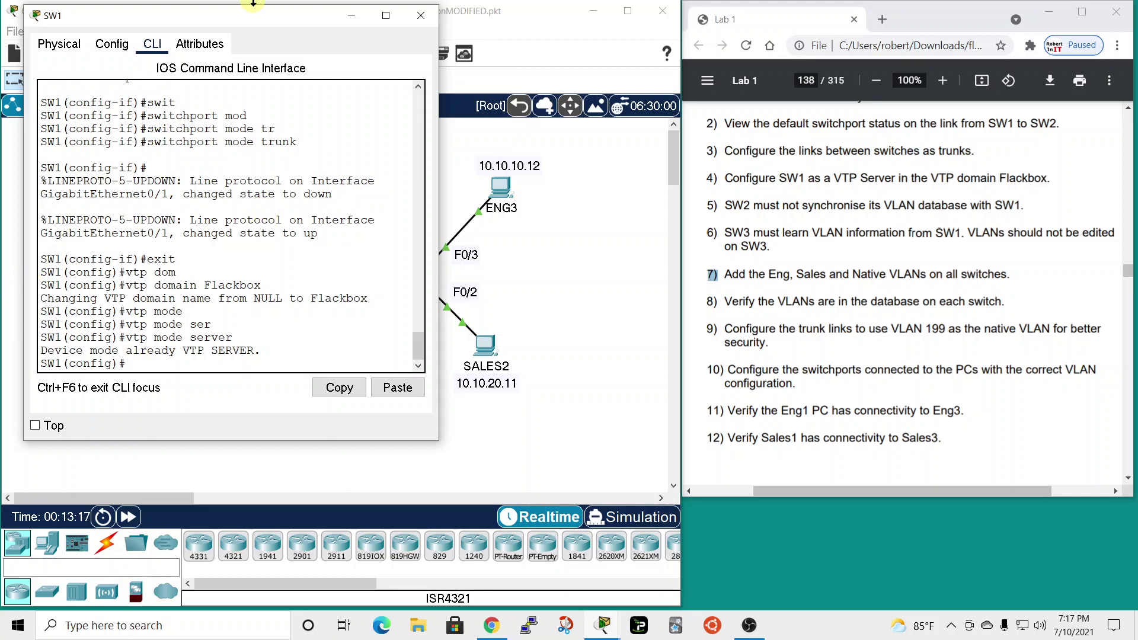
pyautogui.moveTo(259, 19); pyautogui.dragTo(733, 59)
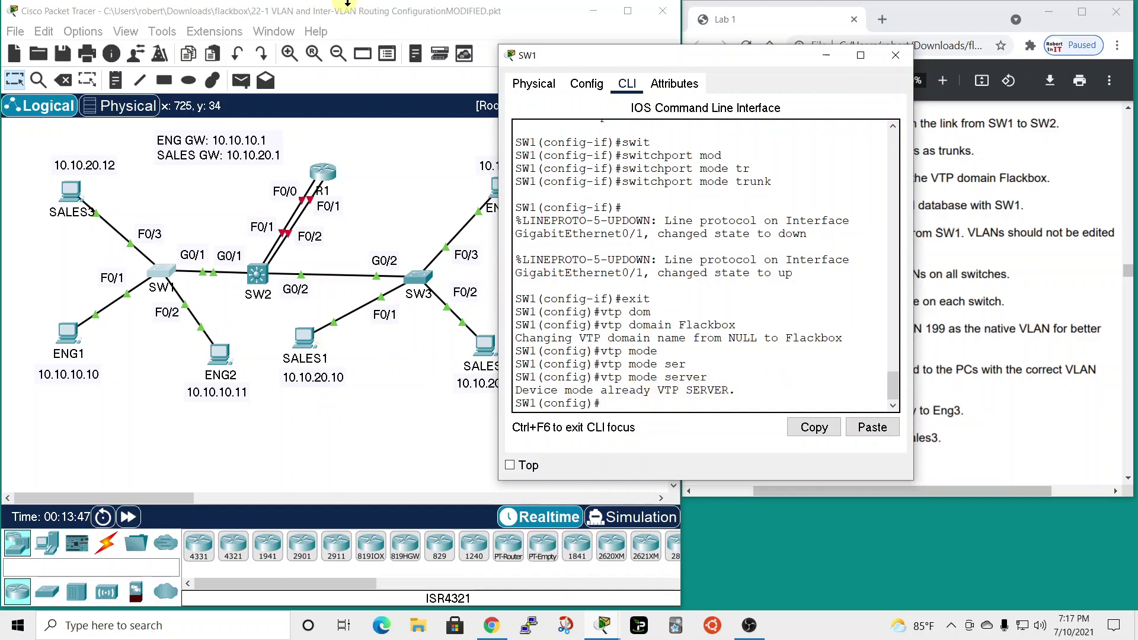
# Step: Move SW1's window clear of the lab tasks, create VLAN 10 named Eng on SW1 and return to global configuration mode
pyautogui.moveTo(670, 58); pyautogui.dragTo(201, 0)
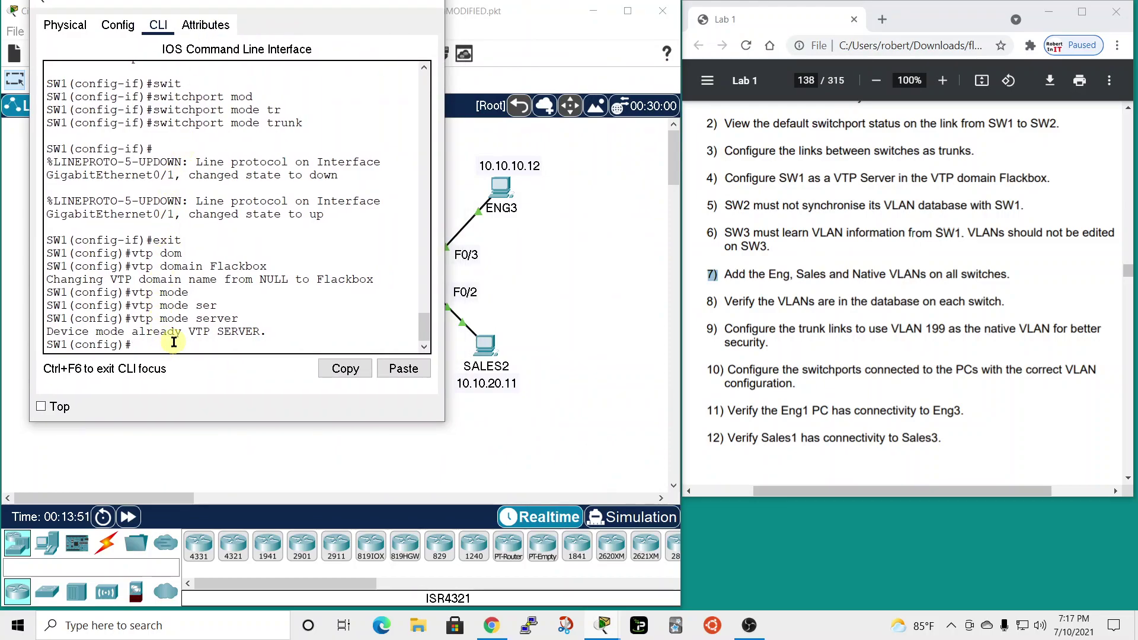
pyautogui.write('vlan 10')
pyautogui.press('Return')
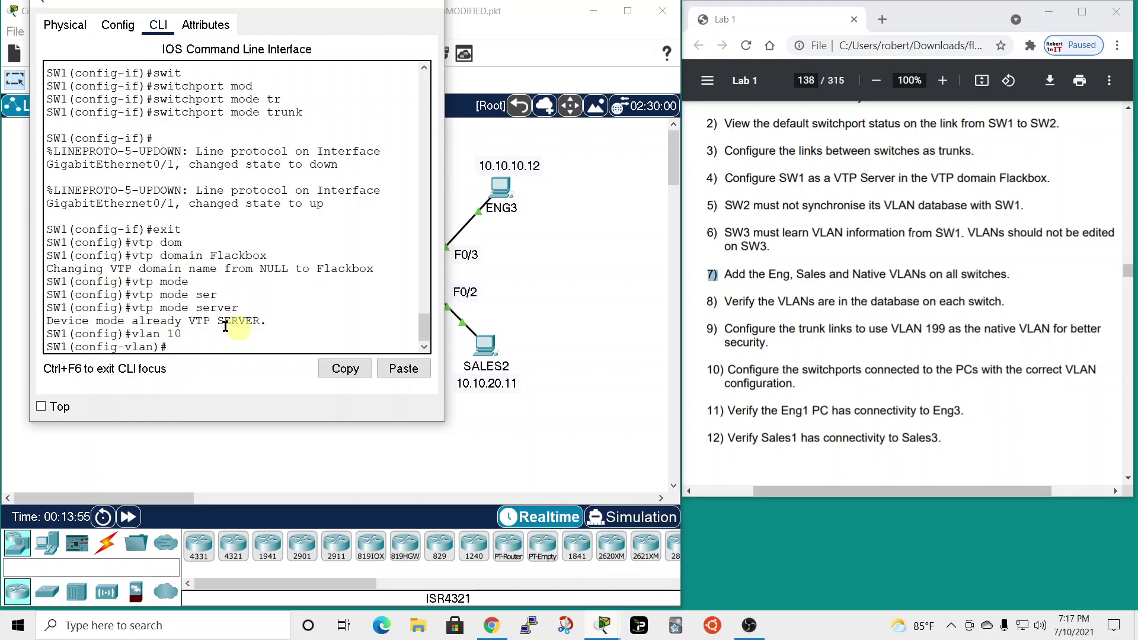
pyautogui.write('name Eng')
pyautogui.press('Return')
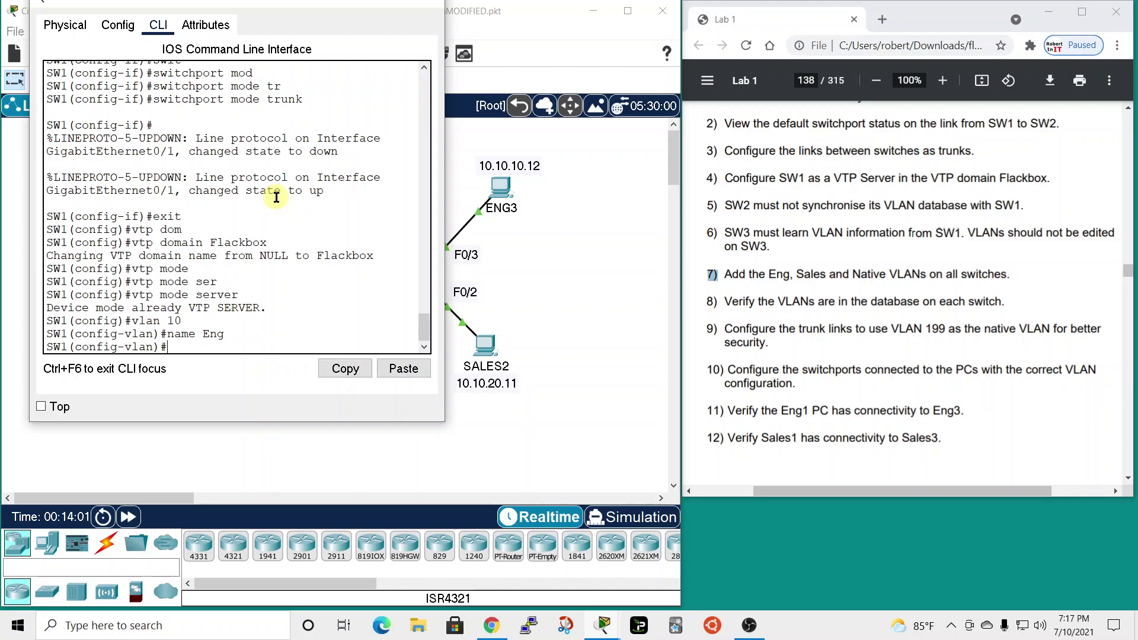
pyautogui.write('exit')
pyautogui.press('Return')
# Step: Create VLAN 20 named Sales on SW1 and return to global configuration mode
pyautogui.write('vlan')
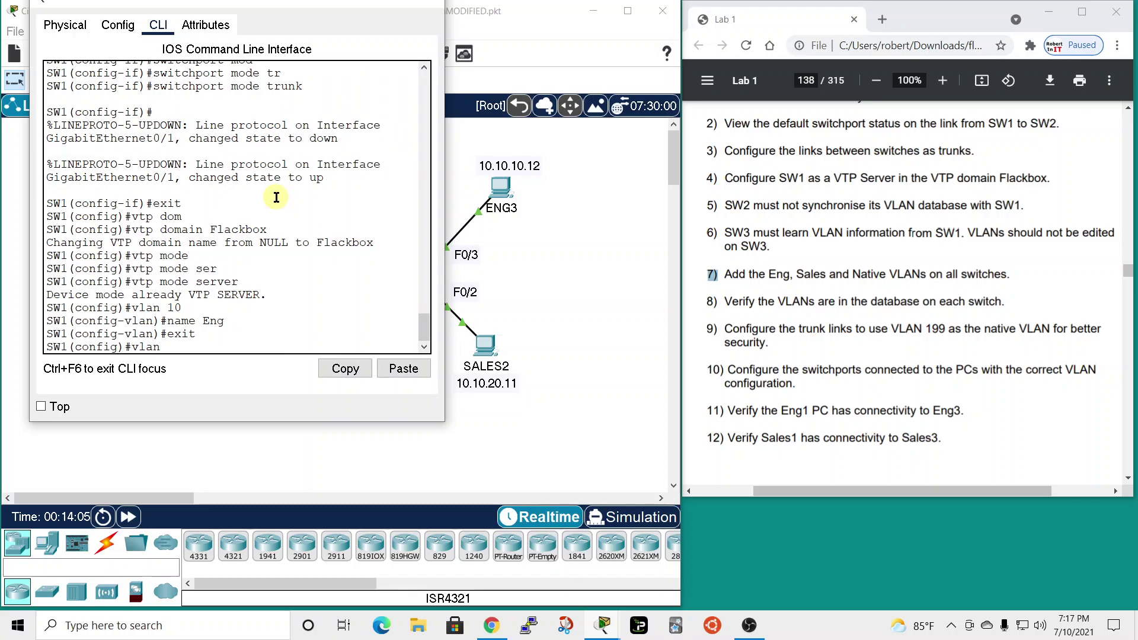
pyautogui.write(' 20')
pyautogui.press('Return')
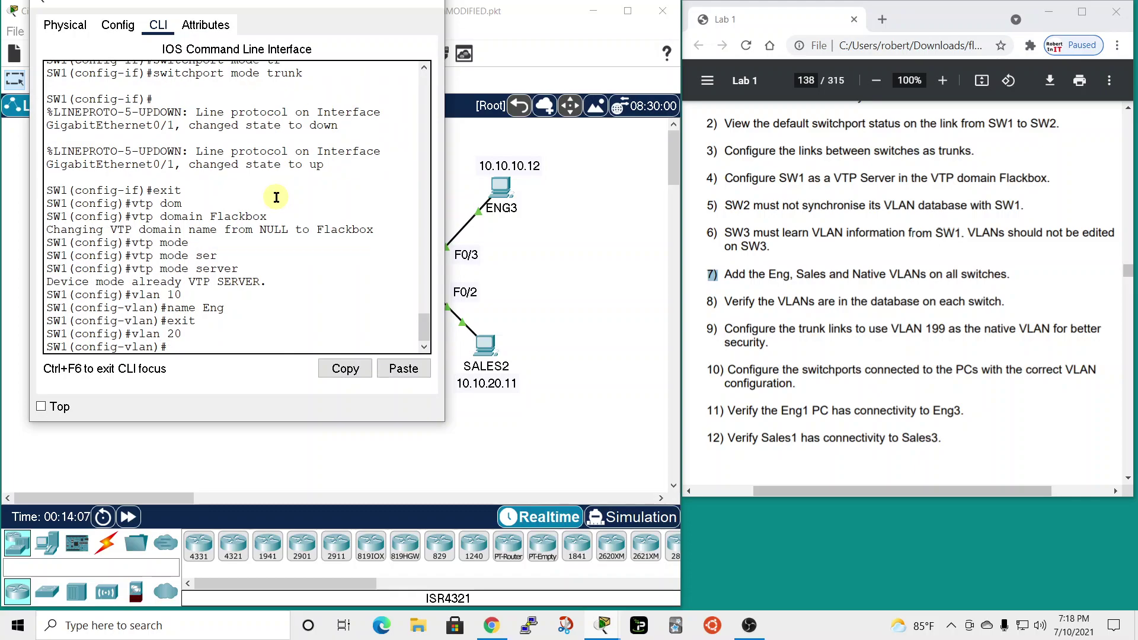
pyautogui.write('name Sales')
pyautogui.press('Return')
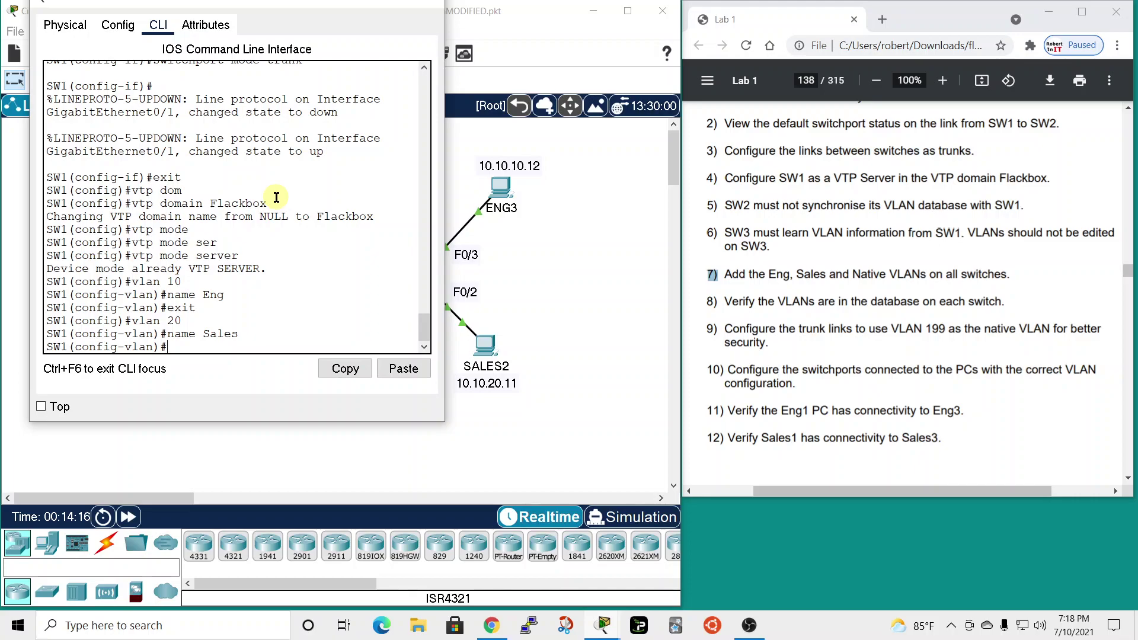
pyautogui.write('exit')
pyautogui.press('Return')
pyautogui.write('vlan')
pyautogui.press('Tab')
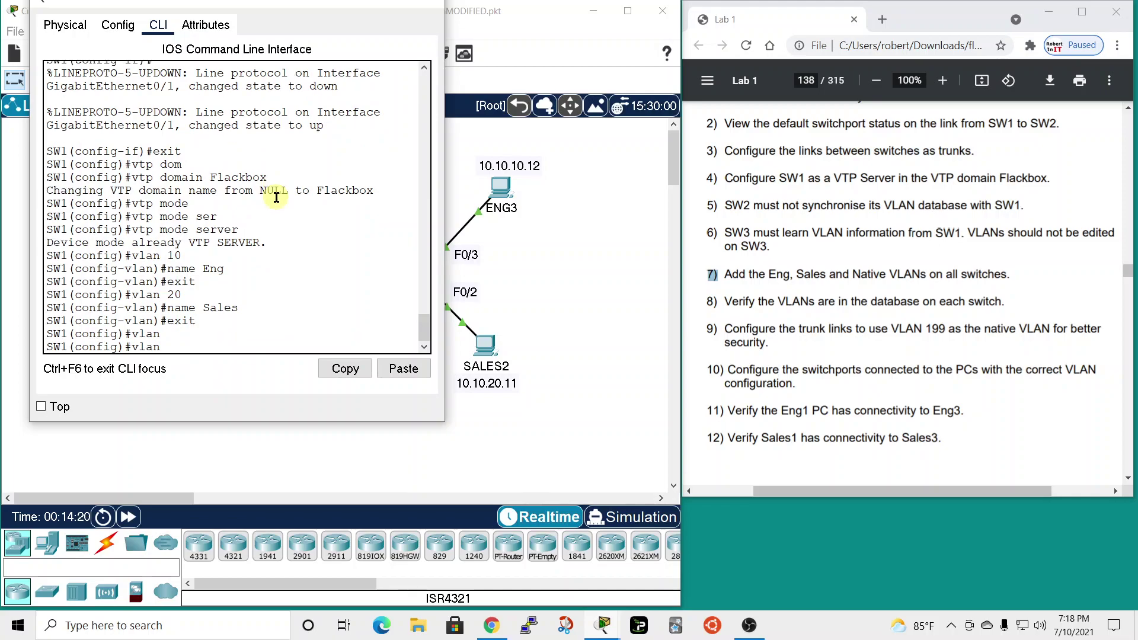
pyautogui.write('199')
pyautogui.press('Return')
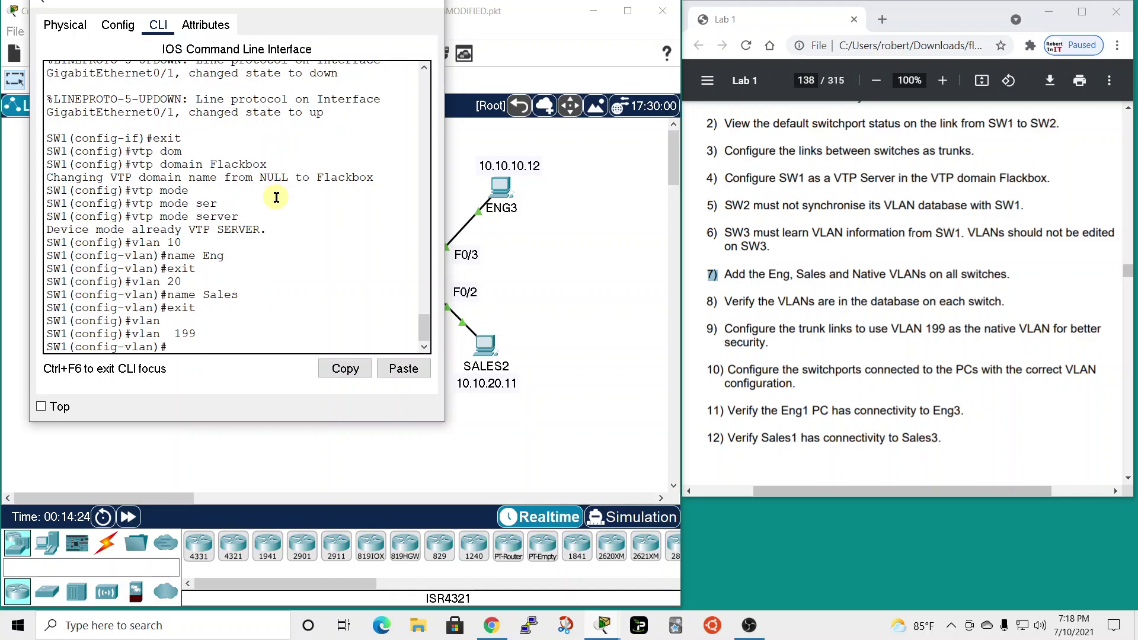
pyautogui.write('exit')
pyautogui.press('Return')
pyautogui.write('no vlan  199')
pyautogui.press('Return')
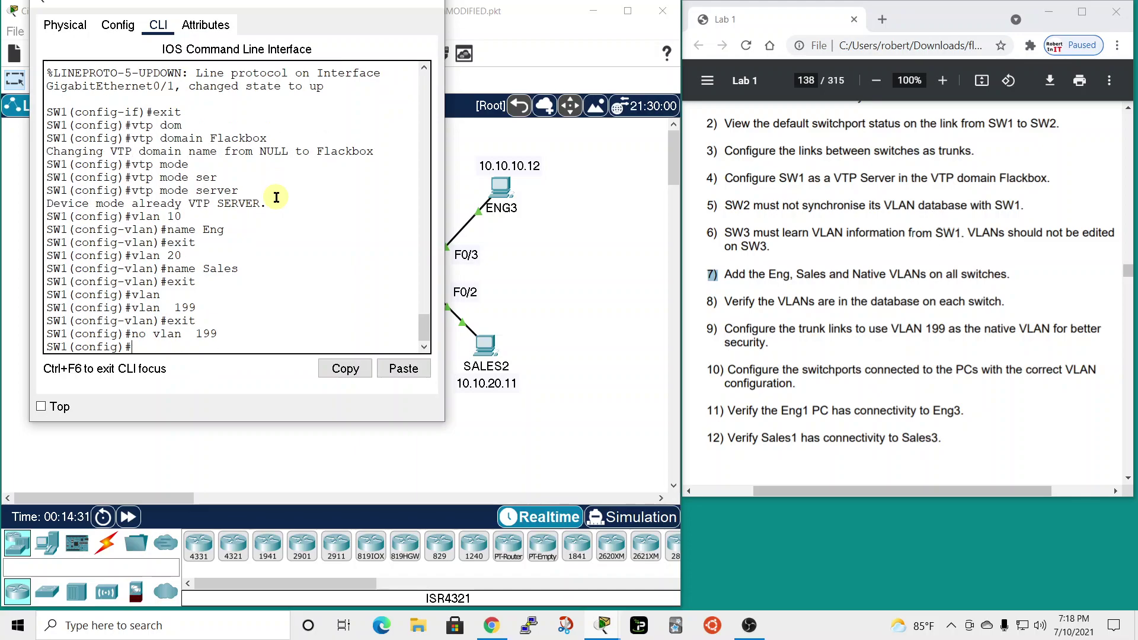
# Step: Create VLAN 199 named Native on SW1 and close the SW1 window
pyautogui.write('no')
pyautogui.press('BackSpace')
pyautogui.press('BackSpace')
pyautogui.press('BackSpace')
pyautogui.write('vlan 199')
pyautogui.press('Return')
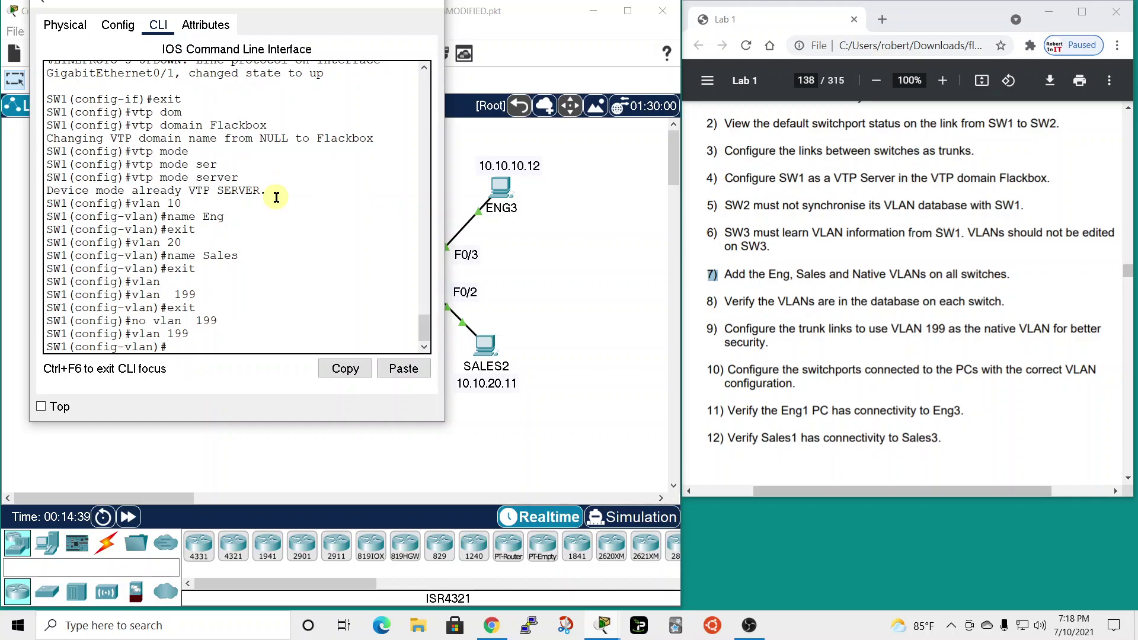
pyautogui.write('name Native')
pyautogui.press('Return')
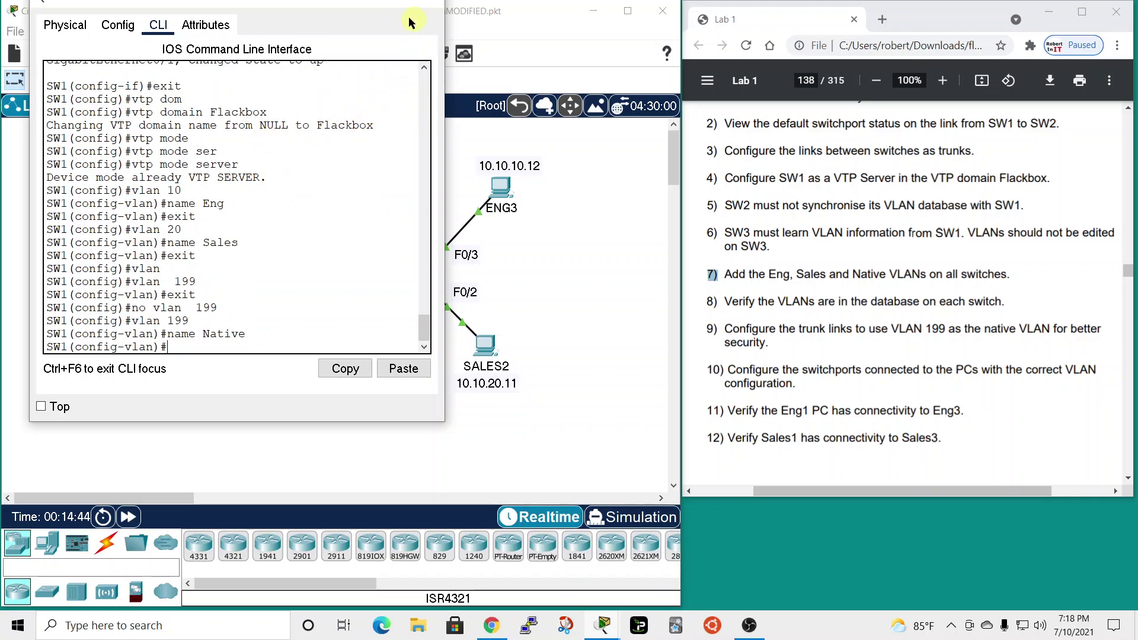
pyautogui.moveTo(282, 1); pyautogui.dragTo(278, 23)
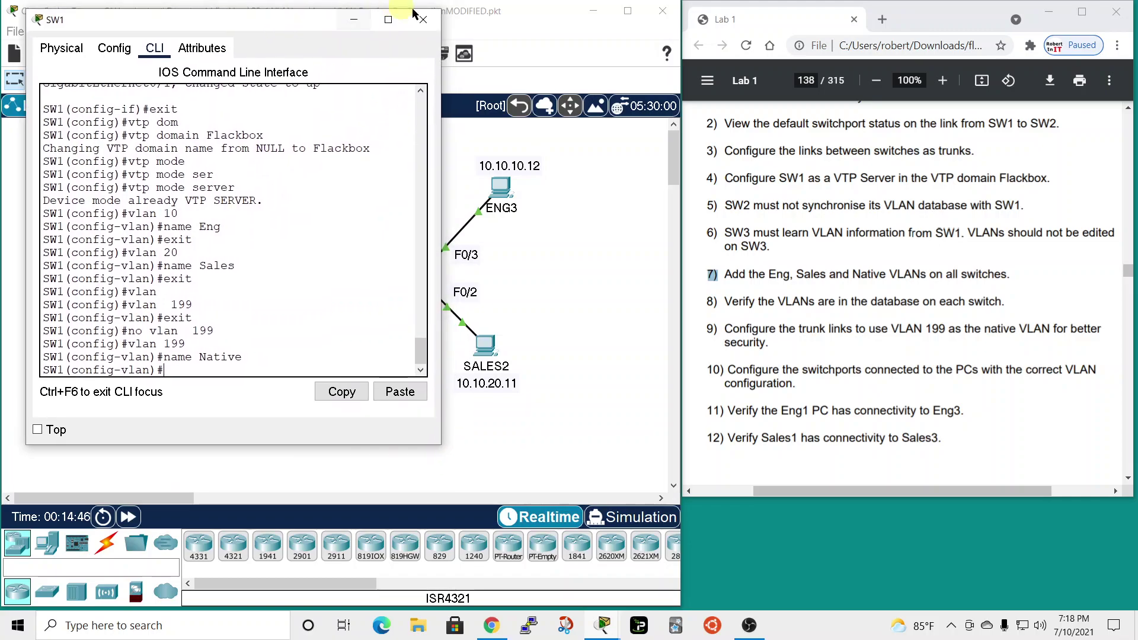
pyautogui.click(425, 21)
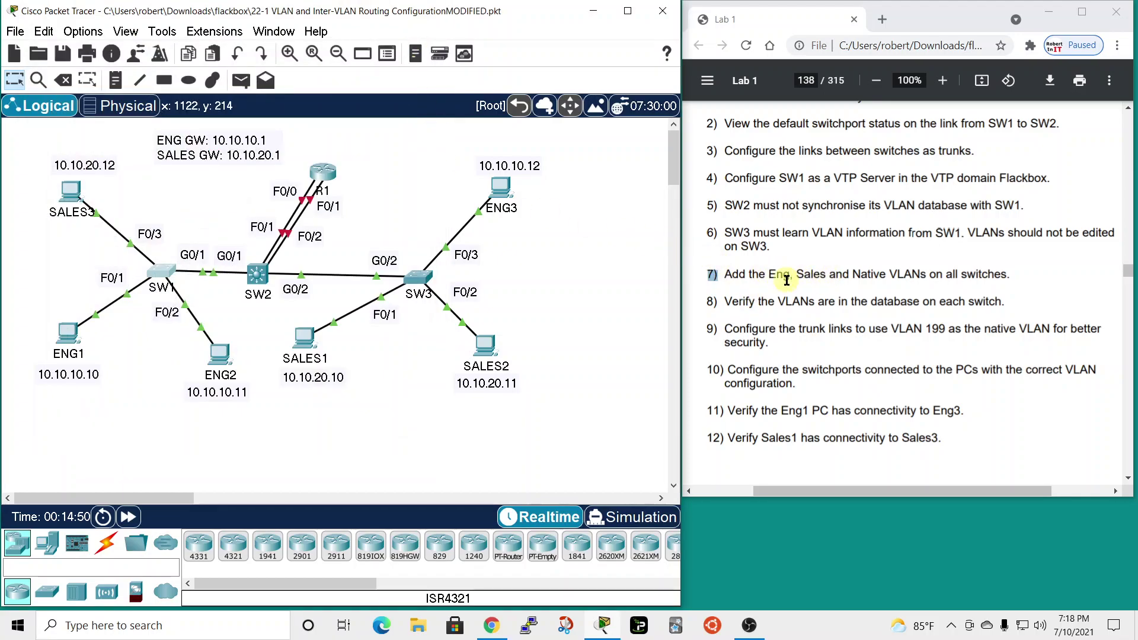
# Step: Open SW2's command line clear of the lab tasks, create VLAN 10 named Eng and return to global configuration mode
pyautogui.click(261, 275)
pyautogui.moveTo(598, 86); pyautogui.dragTo(275, 23)
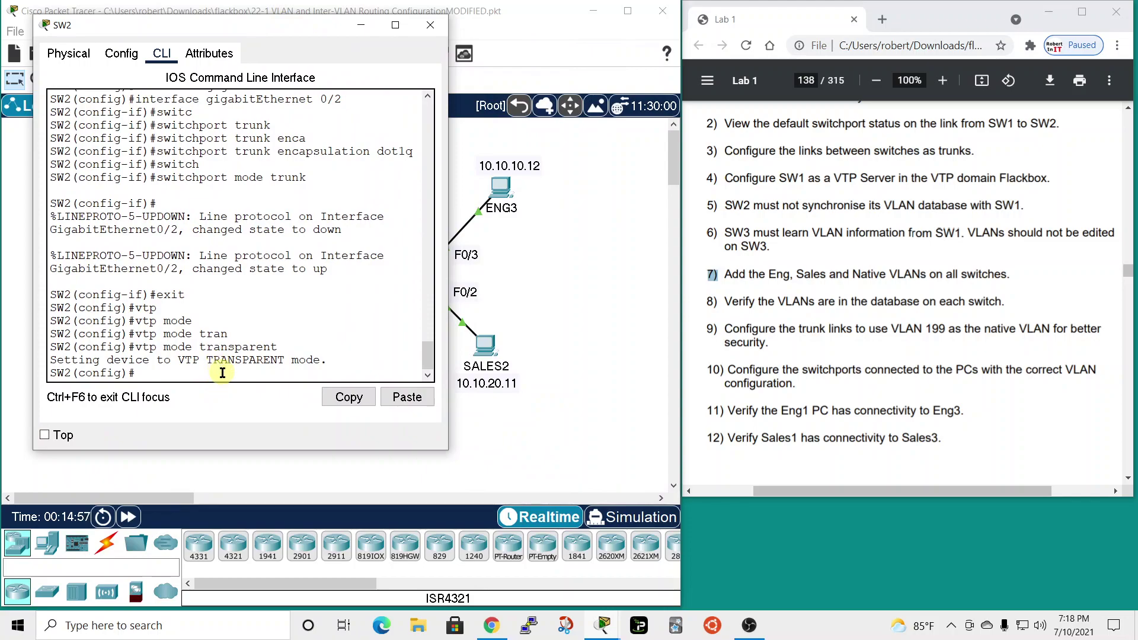
pyautogui.write('vlan 10')
pyautogui.press('Return')
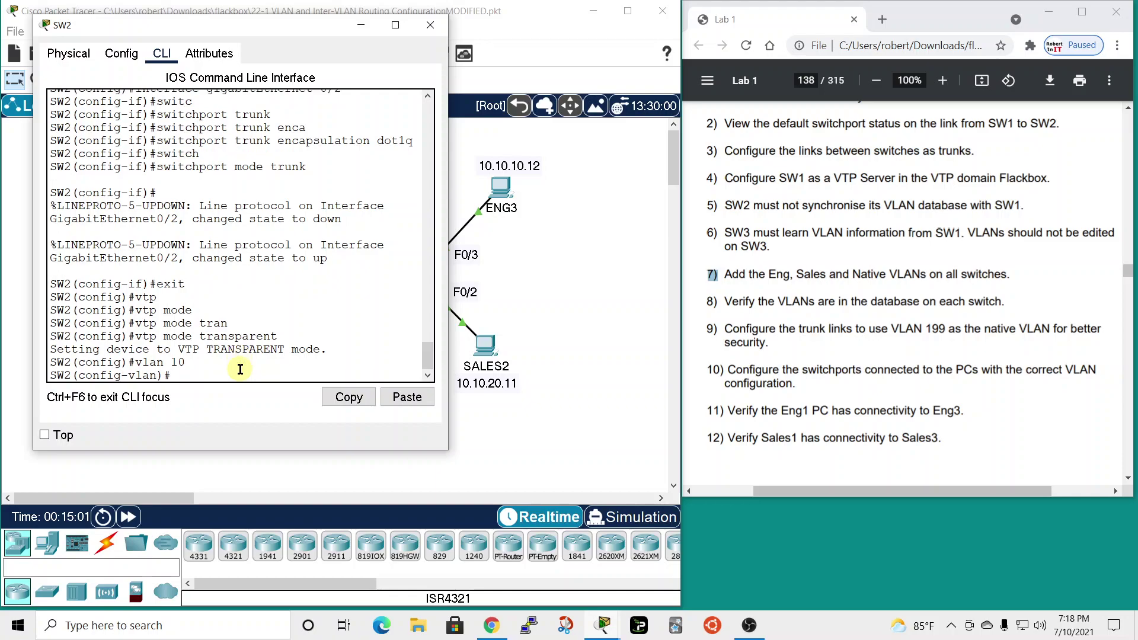
pyautogui.write('name Eng')
pyautogui.press('Return')
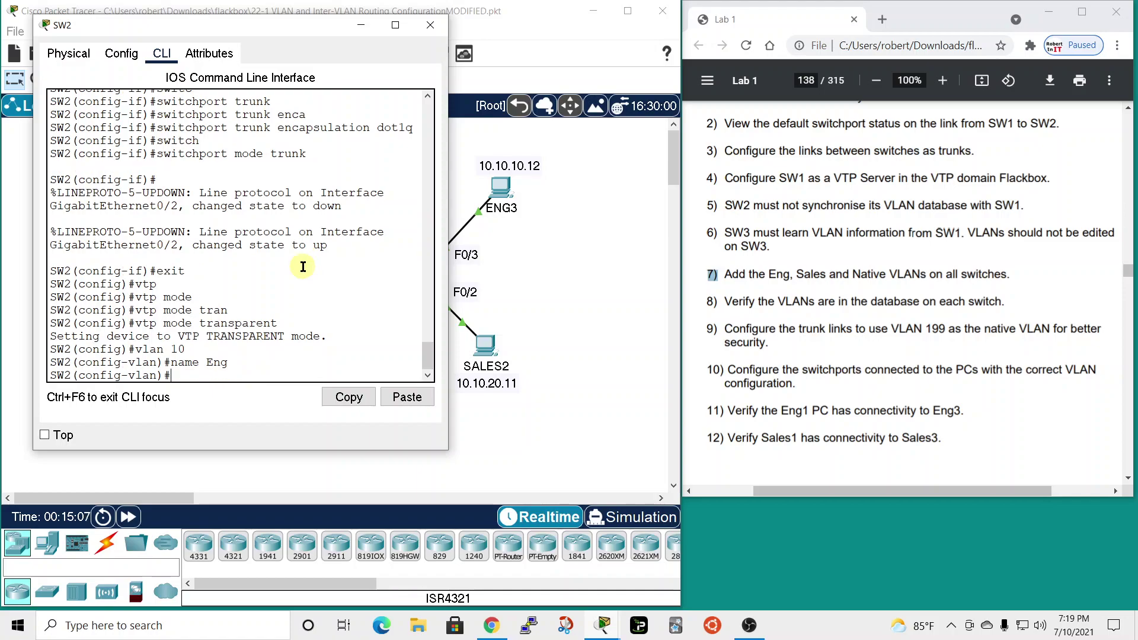
pyautogui.write('exit')
pyautogui.press('Return')
# Step: Create VLAN 20 named Sales on SW2 and return to global configuration mode
pyautogui.write('vlan 20')
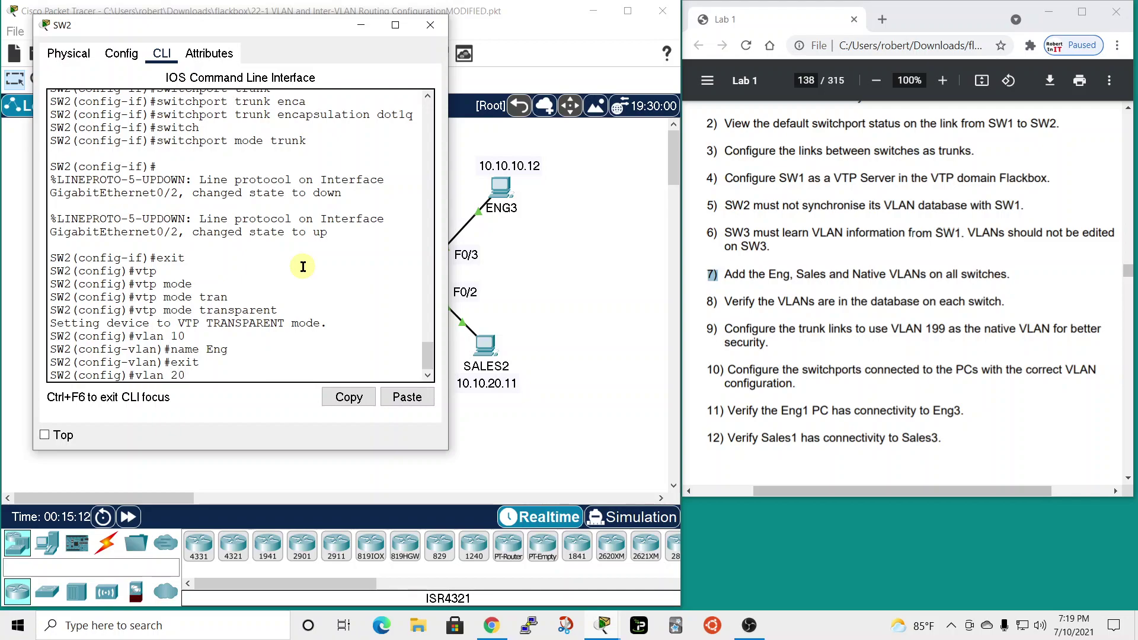
pyautogui.press('Return')
pyautogui.write('name Sales')
pyautogui.press('Return')
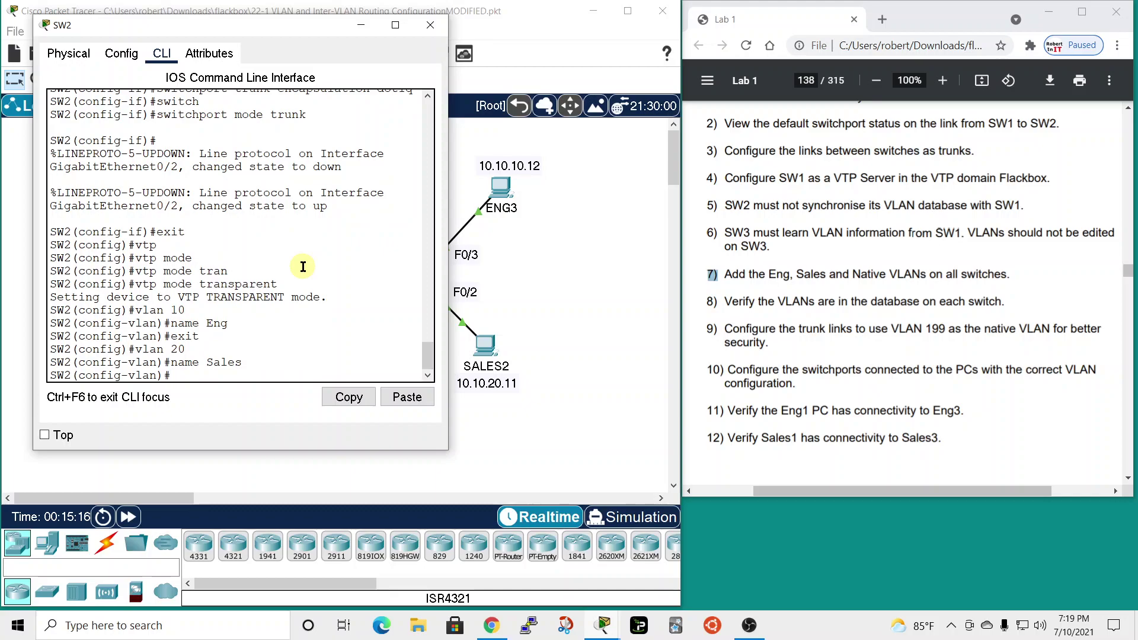
pyautogui.write('exit')
pyautogui.press('Return')
# Step: Create VLAN 199 named Native on SW2 and close the SW2 window
pyautogui.write('vlan 199')
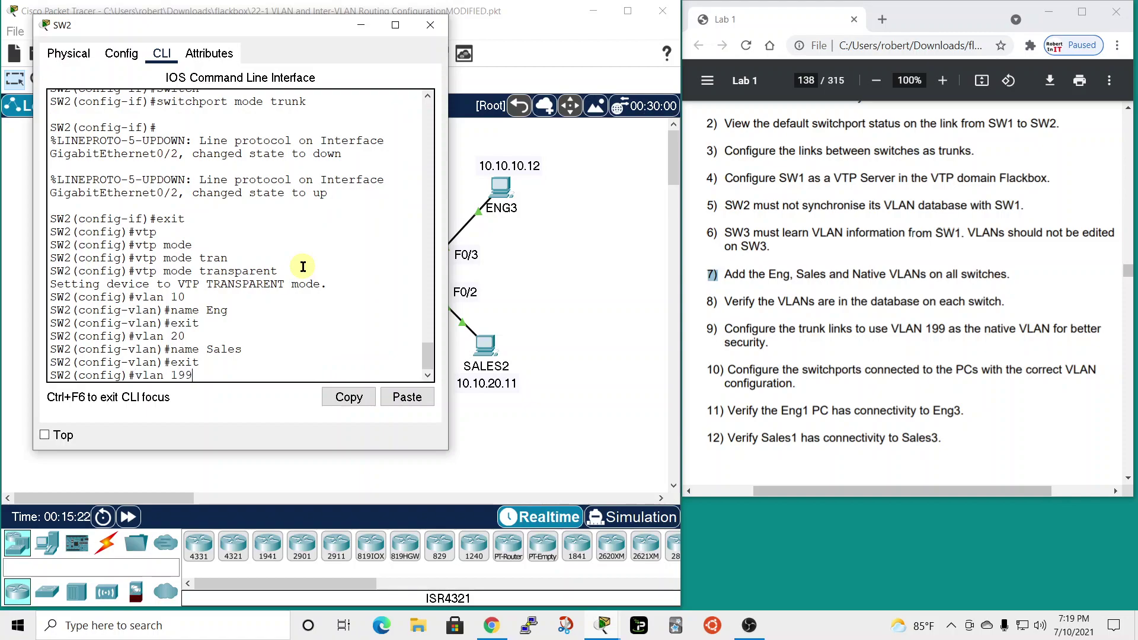
pyautogui.press('Return')
pyautogui.write('name ')
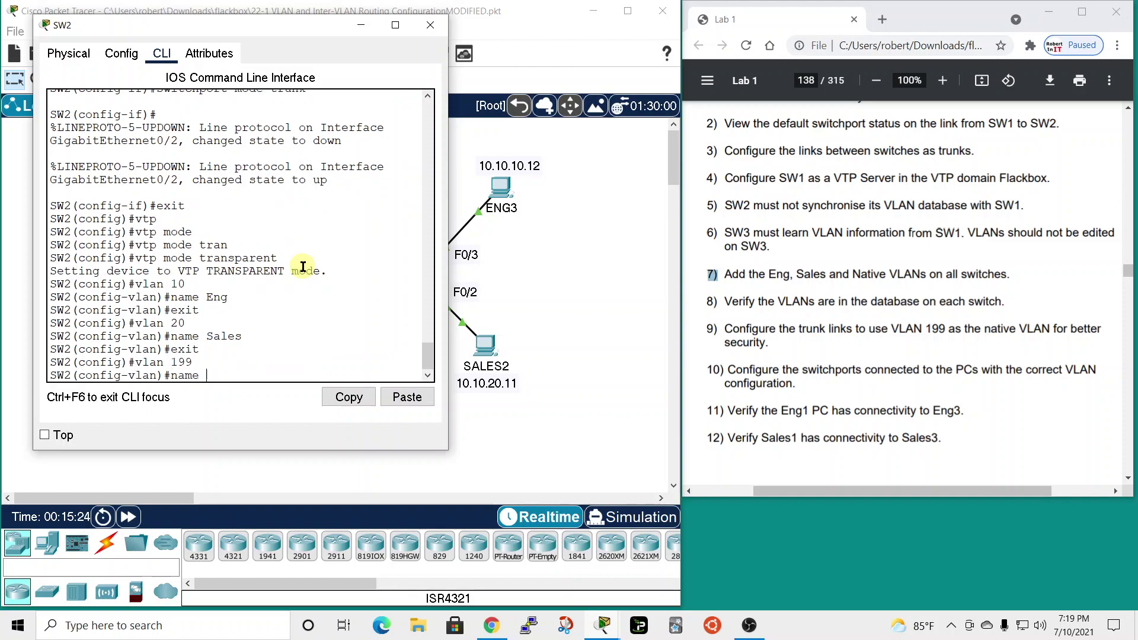
pyautogui.write('Native')
pyautogui.press('Return')
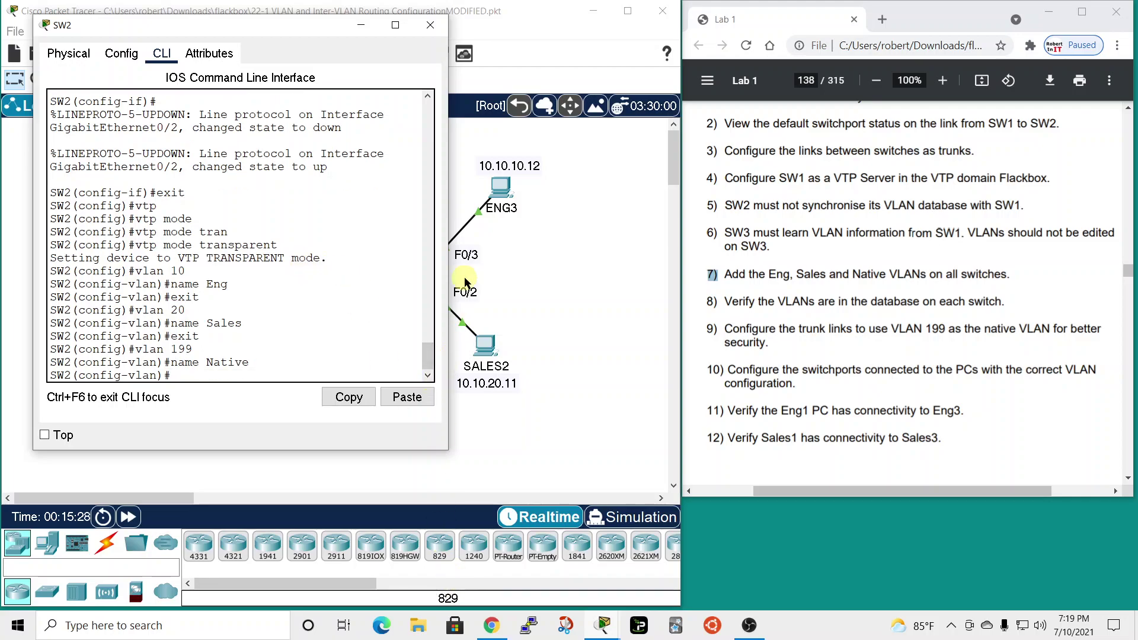
pyautogui.click(430, 24)
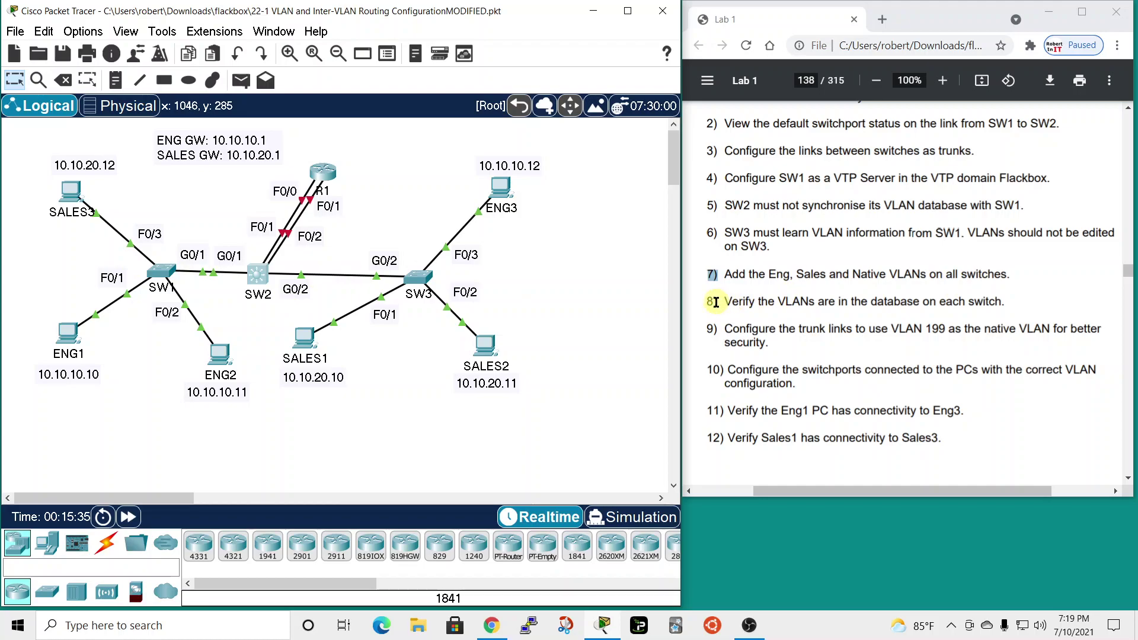
# Step: Highlight task 8 in the lab sheet, then leave configuration mode on SW1 and show its VLAN brief
pyautogui.moveTo(733, 301); pyautogui.dragTo(1011, 303)
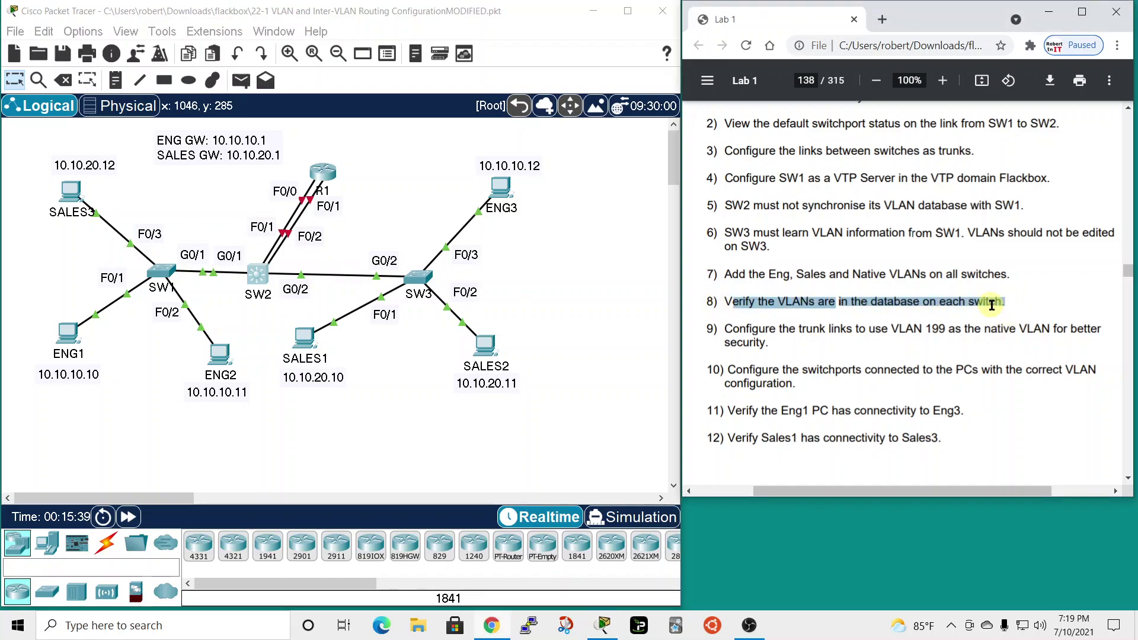
pyautogui.click(161, 270)
pyautogui.moveTo(496, 90); pyautogui.dragTo(227, 66)
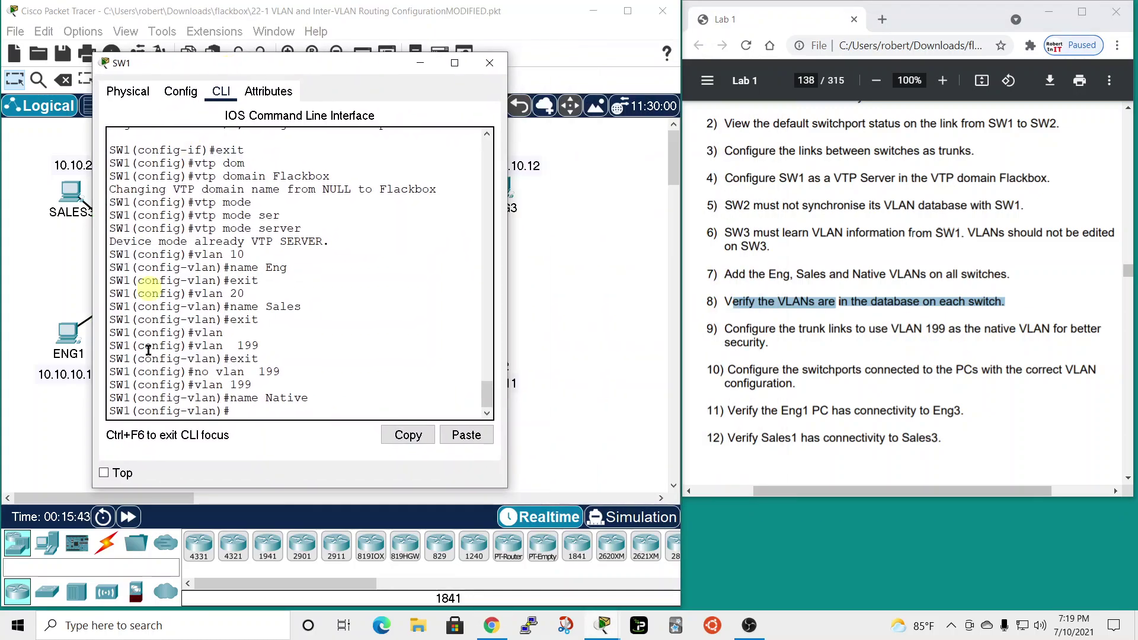
pyautogui.write('en')
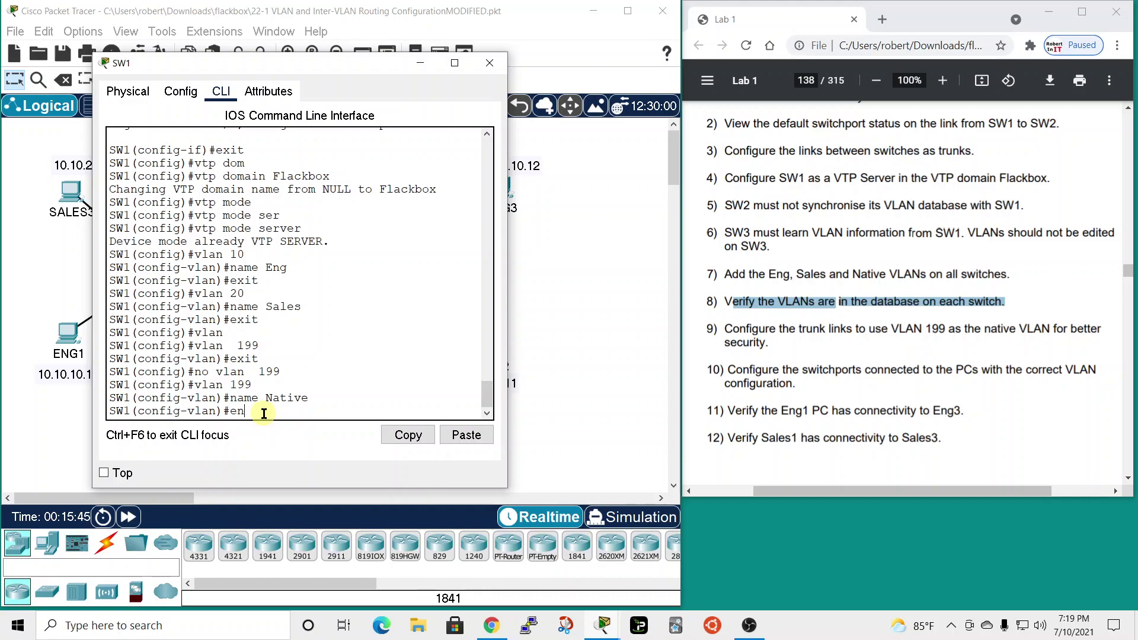
pyautogui.write('d')
pyautogui.press('Return')
pyautogui.write('sh')
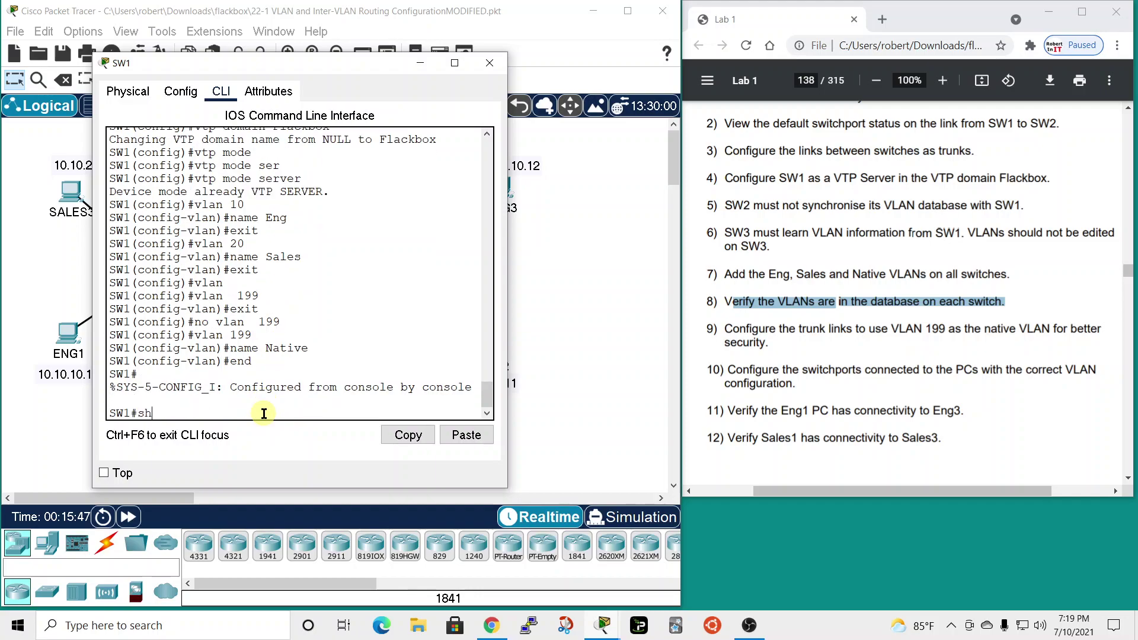
pyautogui.write(' vlan br')
pyautogui.press('Return')
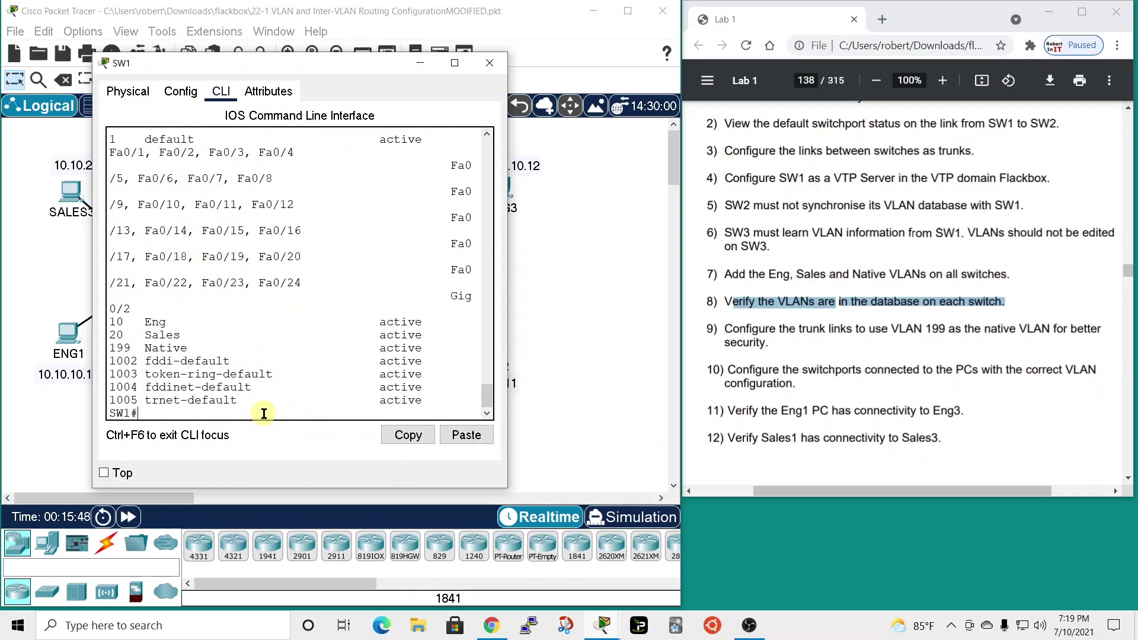
# Step: Widen SW1's window so the VLAN table reads cleanly, check the entries for VLANs 10, 20 and 199, and close the window
pyautogui.moveTo(505, 246); pyautogui.dragTo(751, 247)
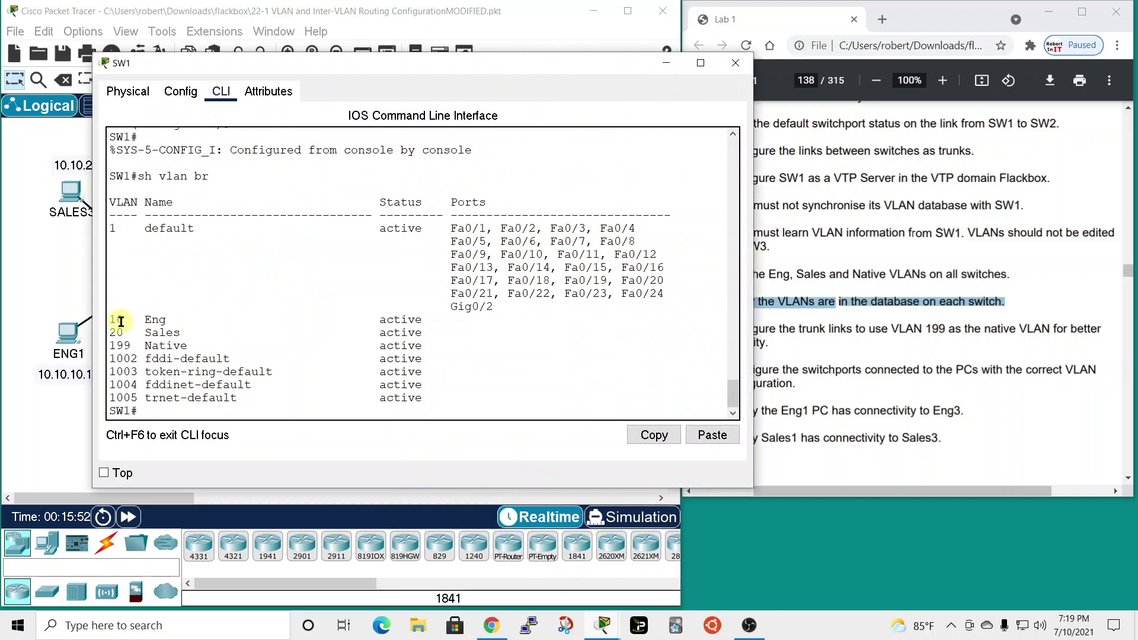
pyautogui.moveTo(109, 320); pyautogui.dragTo(136, 322)
pyautogui.click(114, 330)
pyautogui.moveTo(110, 346); pyautogui.dragTo(133, 345)
pyautogui.click(735, 63)
# Step: Leave configuration mode on SW2, show its VLAN brief in a widened window, and close the window after checking it
pyautogui.click(257, 272)
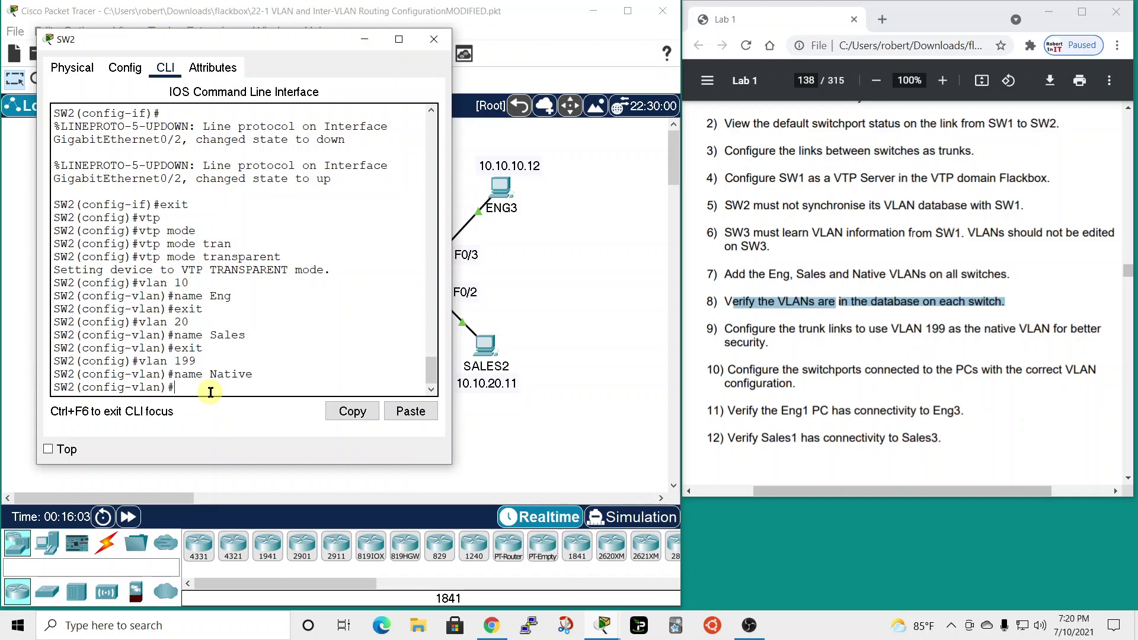
pyautogui.write('end')
pyautogui.press('Return')
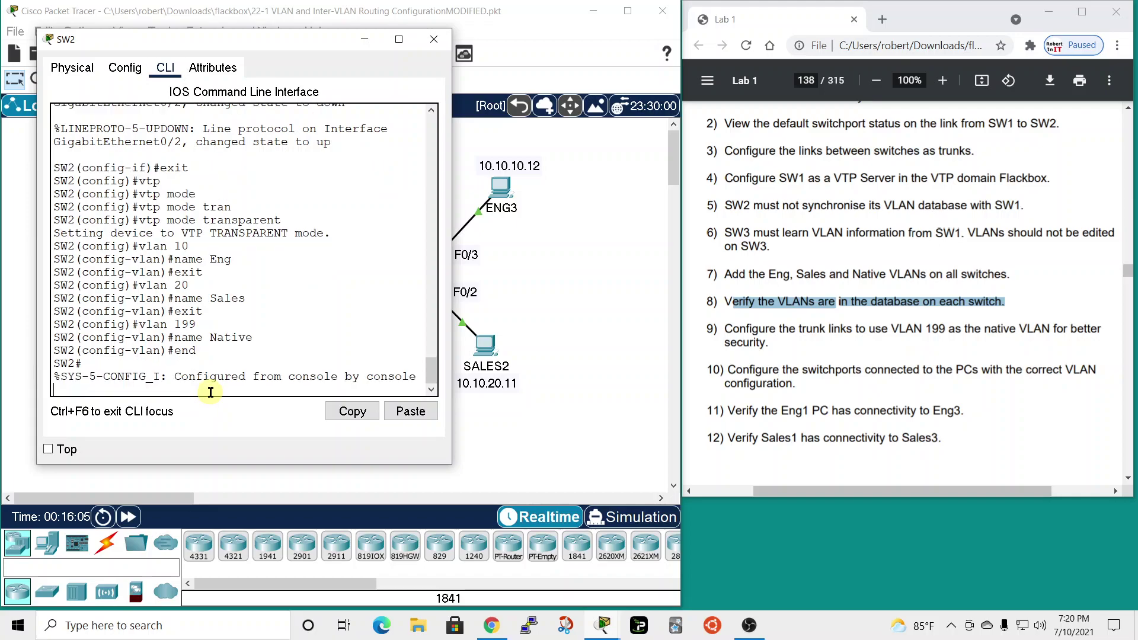
pyautogui.write('sh vlan br')
pyautogui.press('Return')
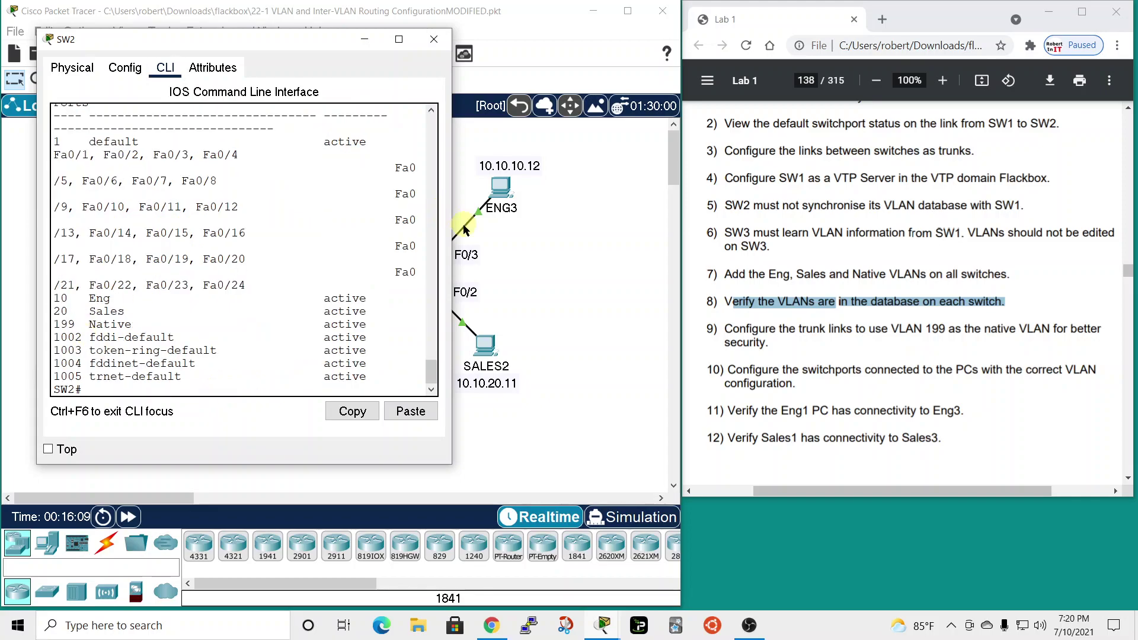
pyautogui.moveTo(452, 240); pyautogui.dragTo(820, 257)
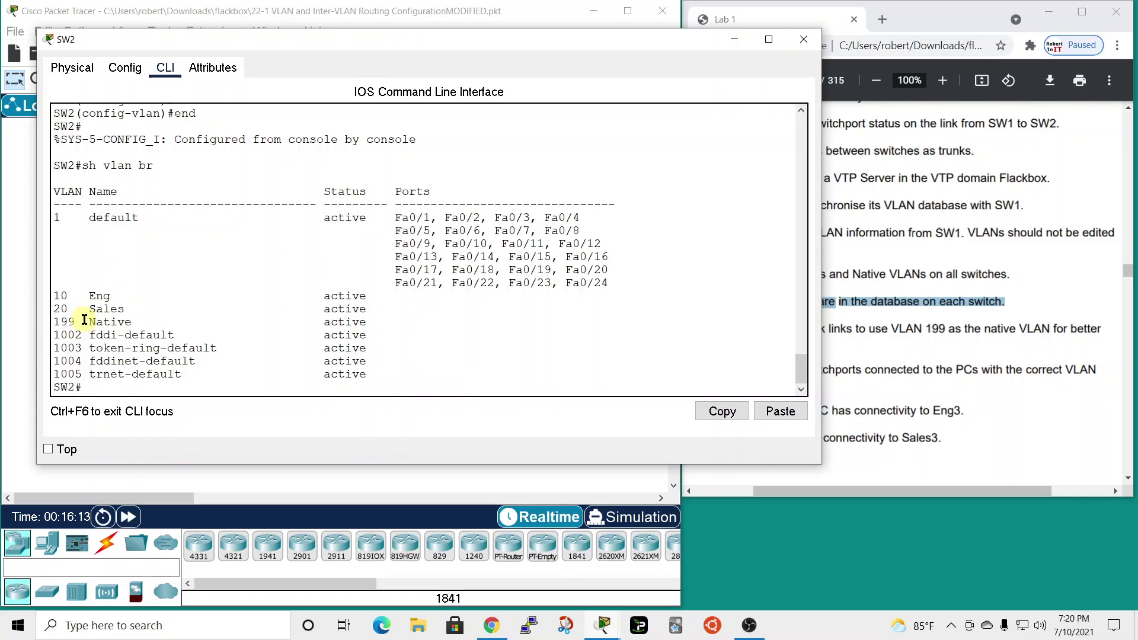
pyautogui.click(804, 39)
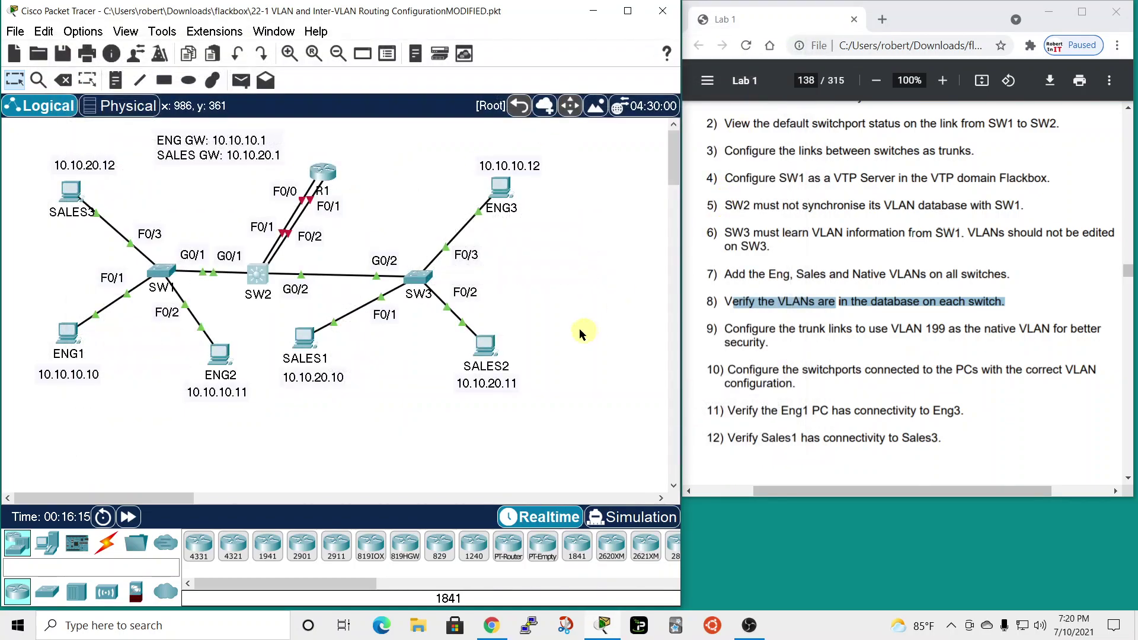
# Step: Leave configuration mode on SW3, show its VLAN brief, check the entries in a widened window, and close the window
pyautogui.click(419, 275)
pyautogui.moveTo(553, 89); pyautogui.dragTo(638, 121)
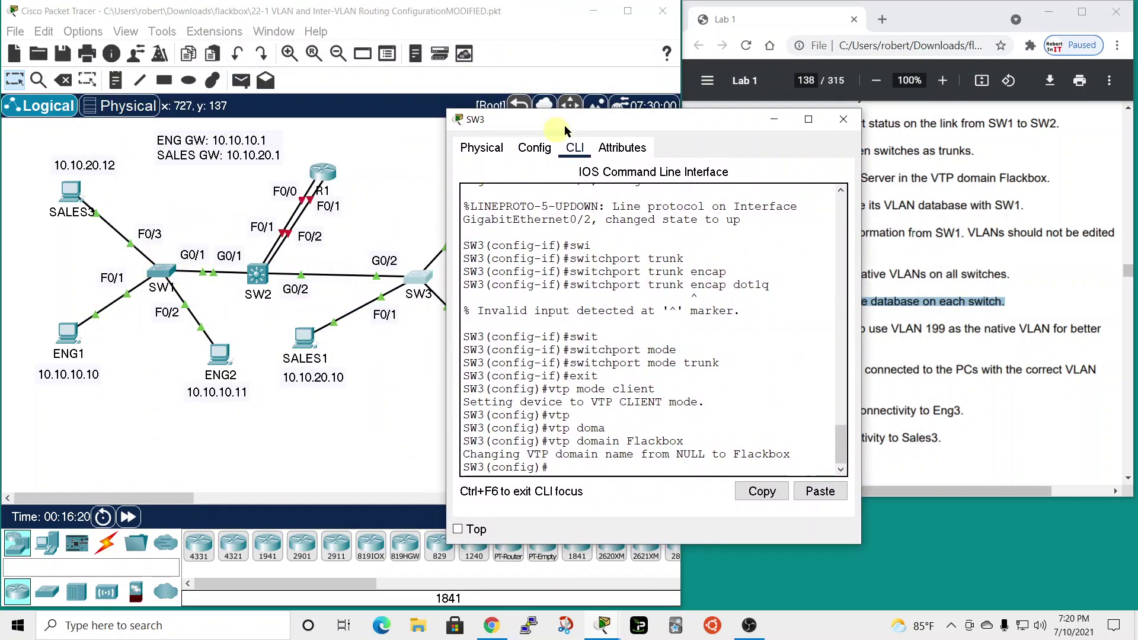
pyautogui.moveTo(691, 129); pyautogui.dragTo(275, 31)
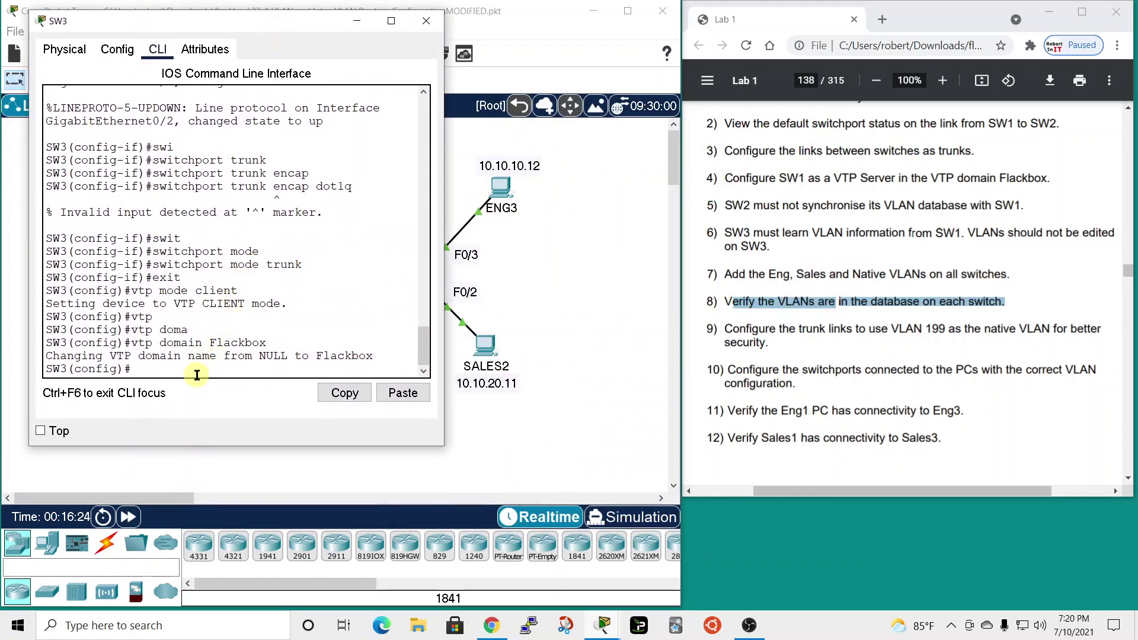
pyautogui.write('end')
pyautogui.press('Return')
pyautogui.write('sh vlan br')
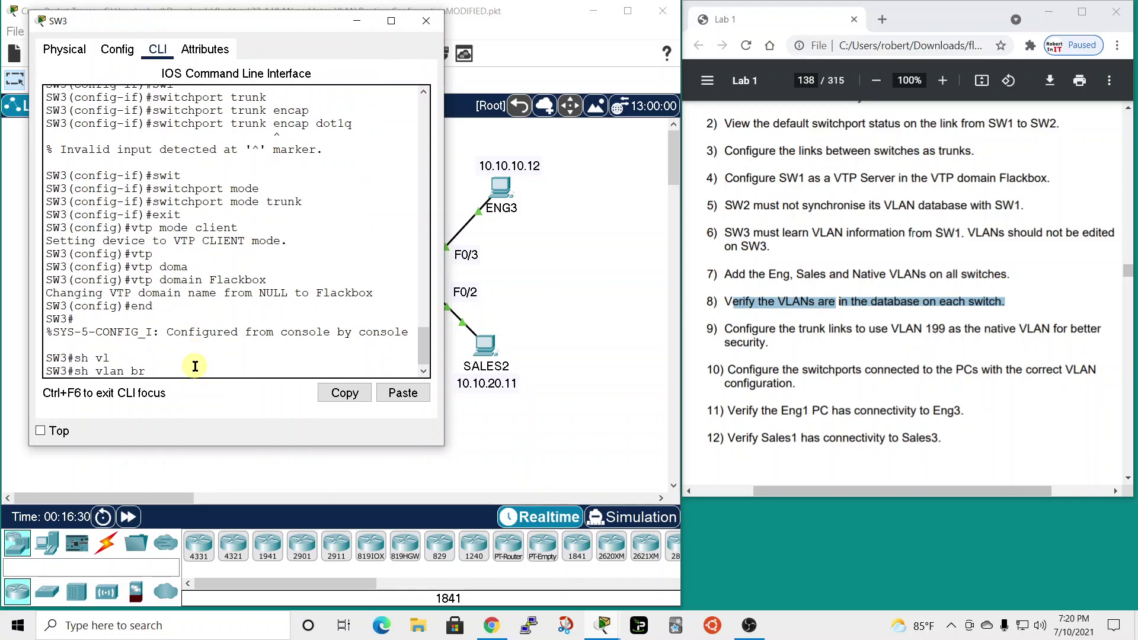
pyautogui.press('Return')
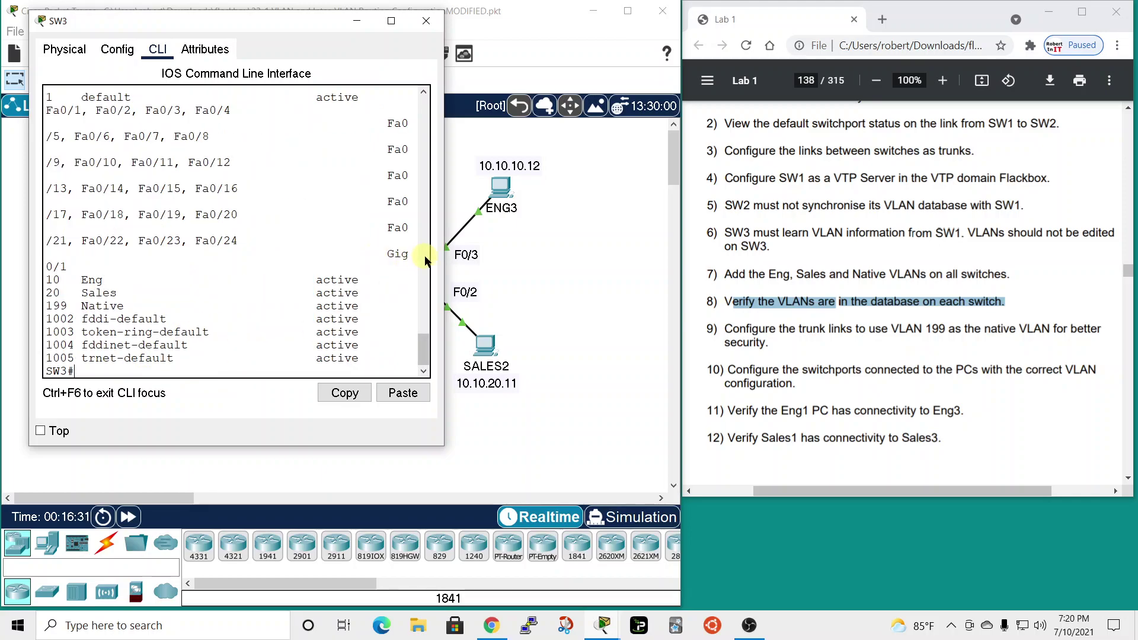
pyautogui.moveTo(444, 263); pyautogui.dragTo(807, 283)
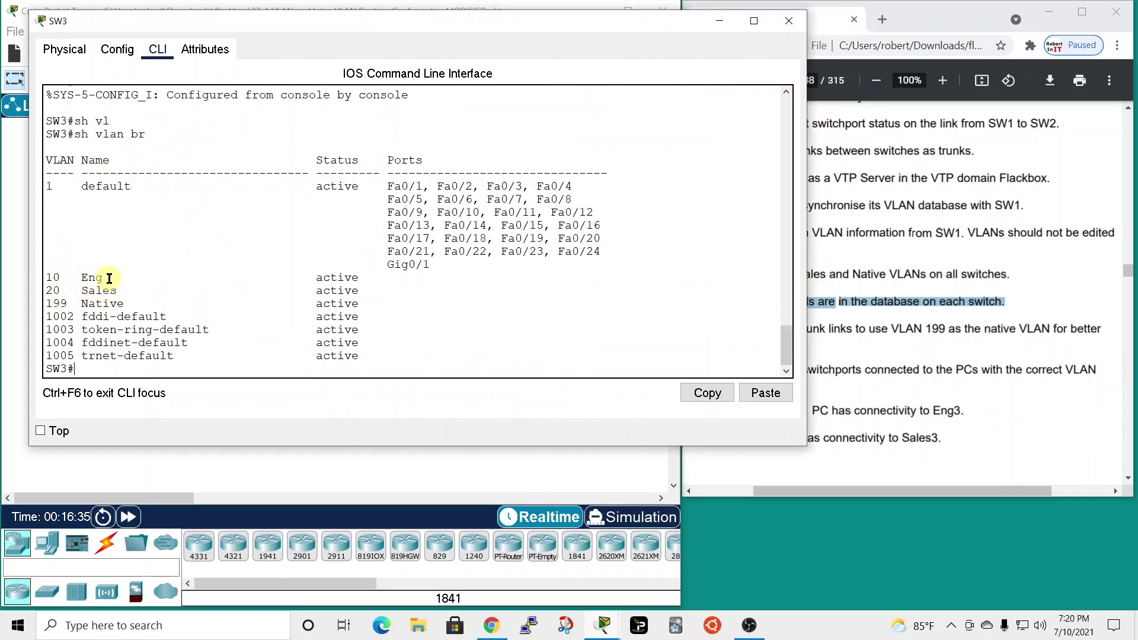
pyautogui.click(784, 23)
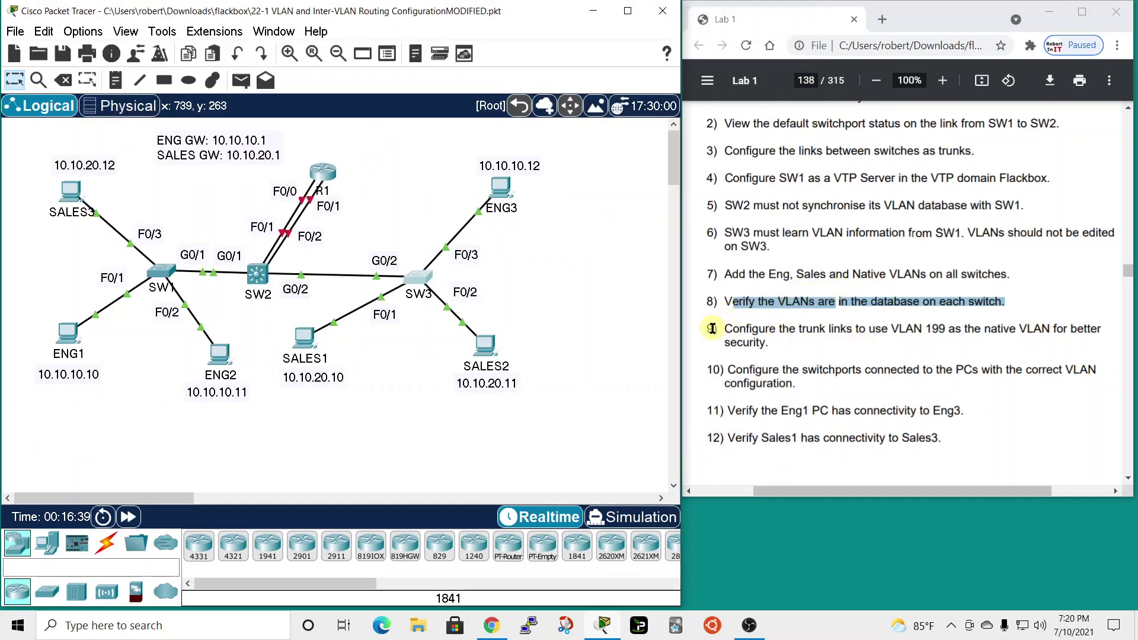
# Step: Highlight the start of task 9 in the lab sheet, then enter interface configuration for GigabitEthernet 0/1 on SW1
pyautogui.moveTo(704, 325); pyautogui.dragTo(766, 361)
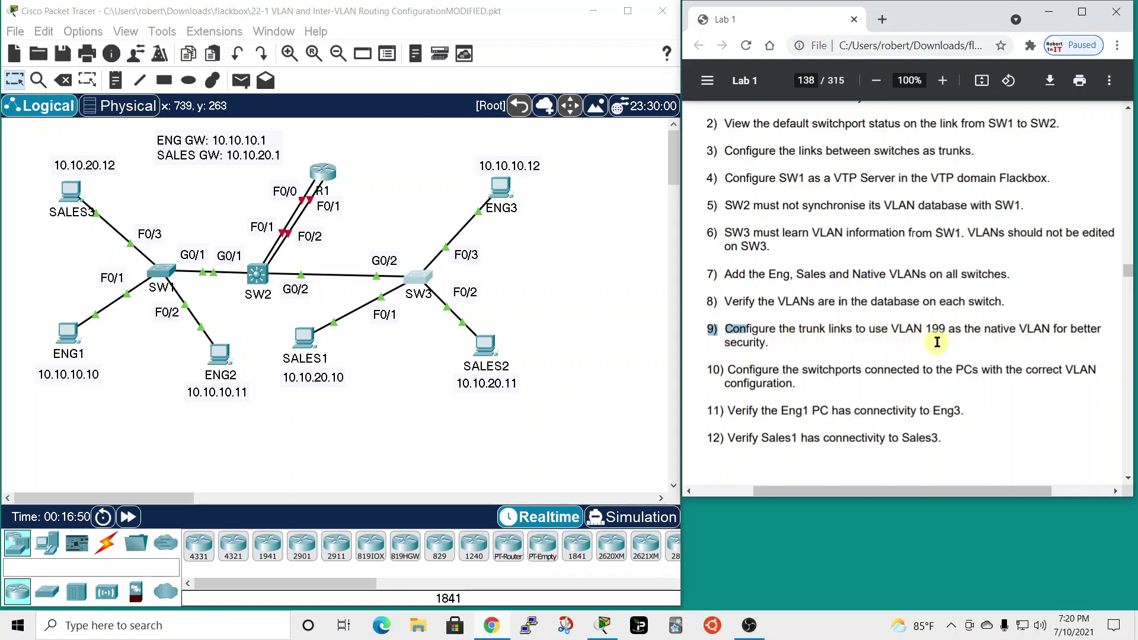
pyautogui.click(166, 278)
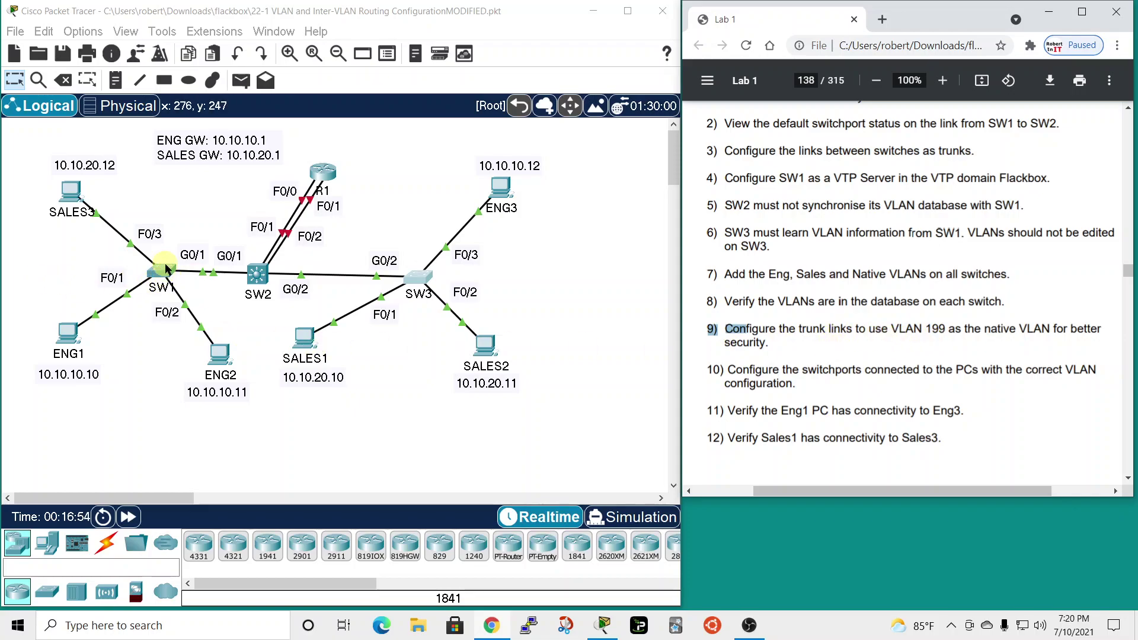
pyautogui.moveTo(640, 83); pyautogui.dragTo(296, 22)
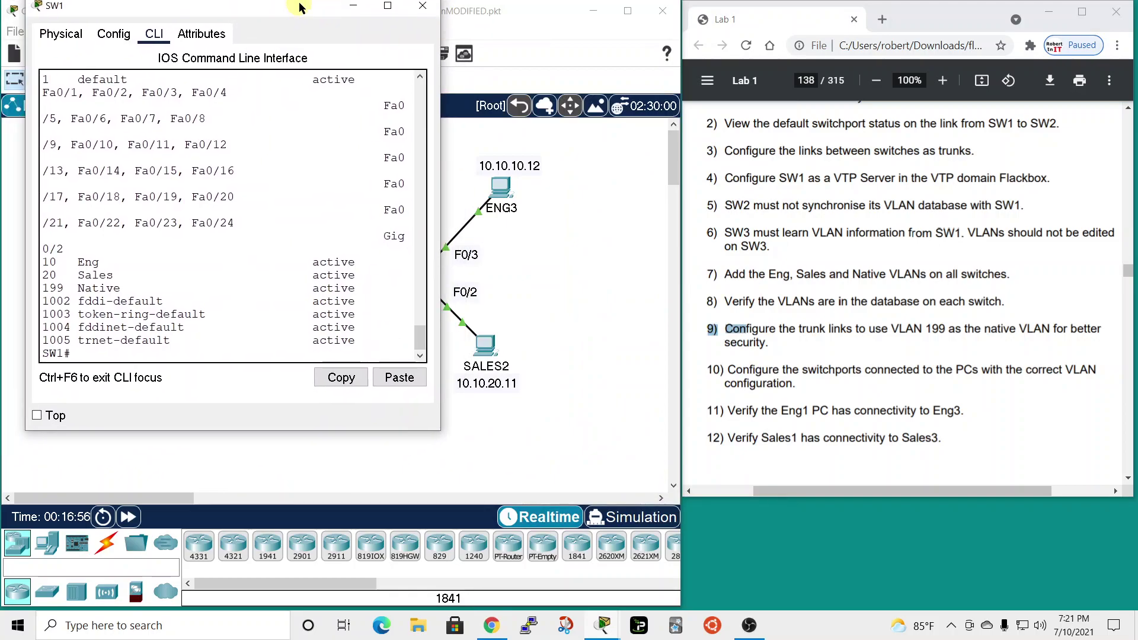
pyautogui.moveTo(438, 179); pyautogui.dragTo(612, 184)
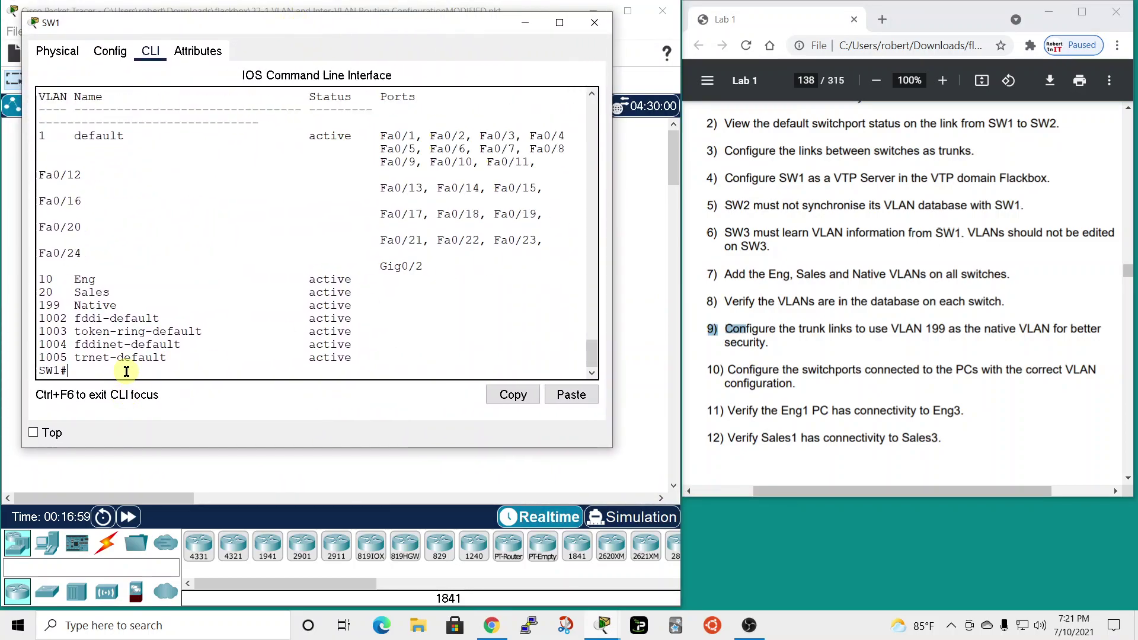
pyautogui.write('conf')
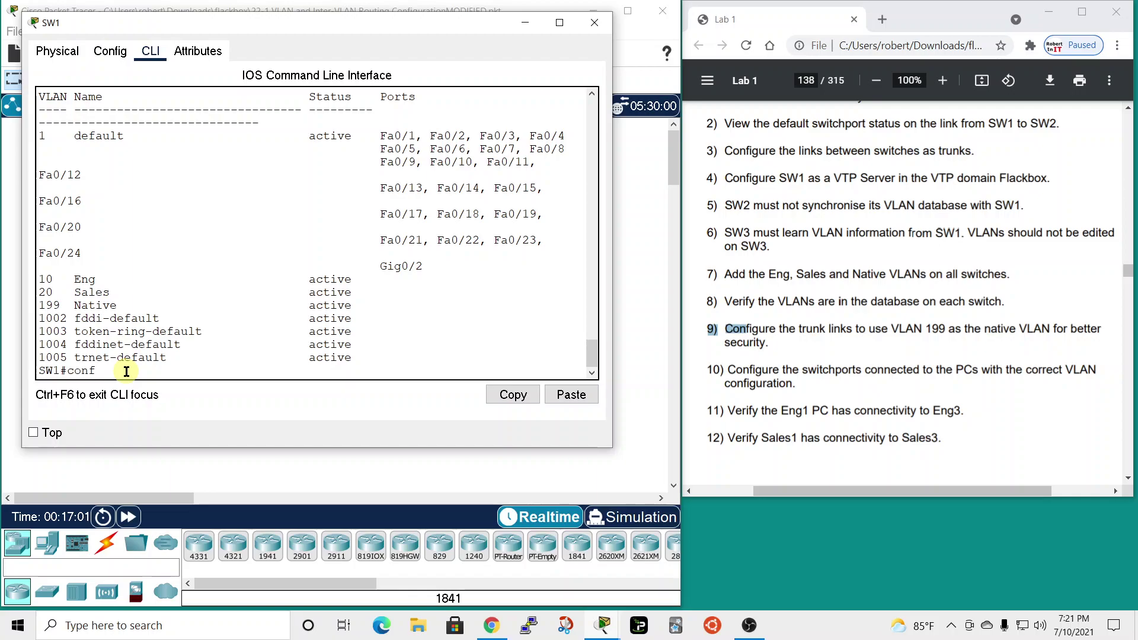
pyautogui.write(' t')
pyautogui.press('Return')
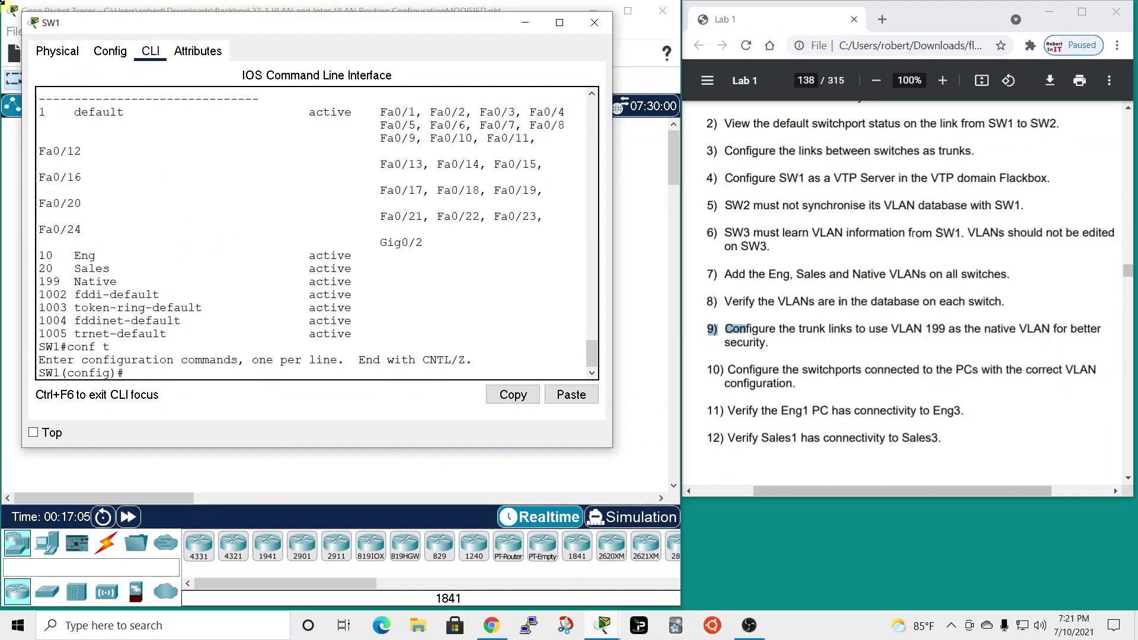
pyautogui.moveTo(232, 24); pyautogui.dragTo(262, 34)
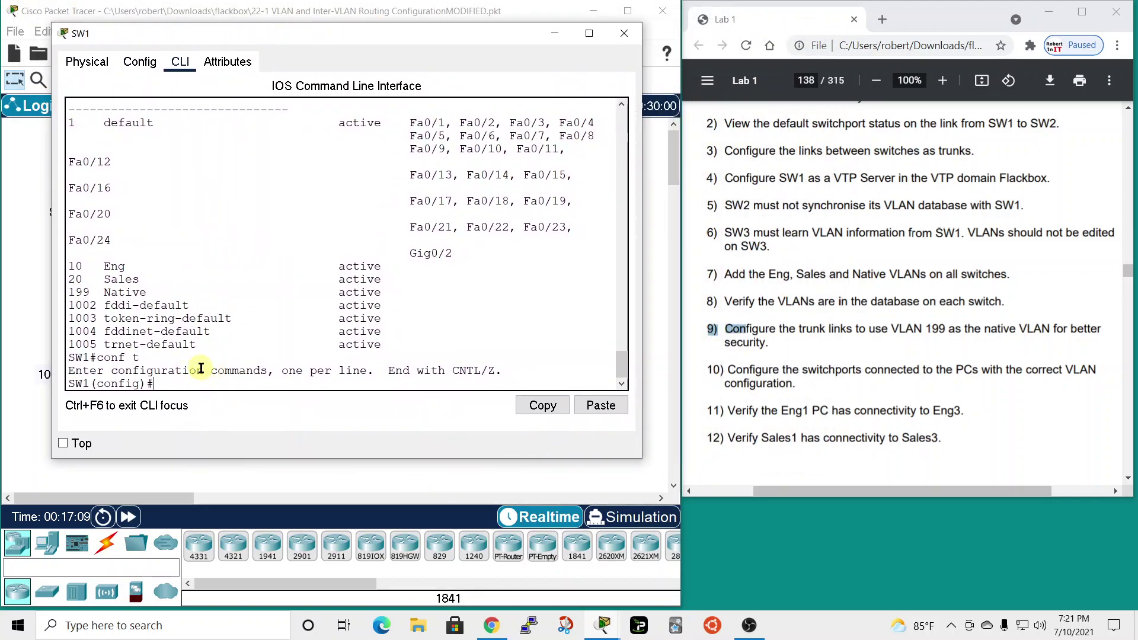
pyautogui.write('int')
pyautogui.press('Tab')
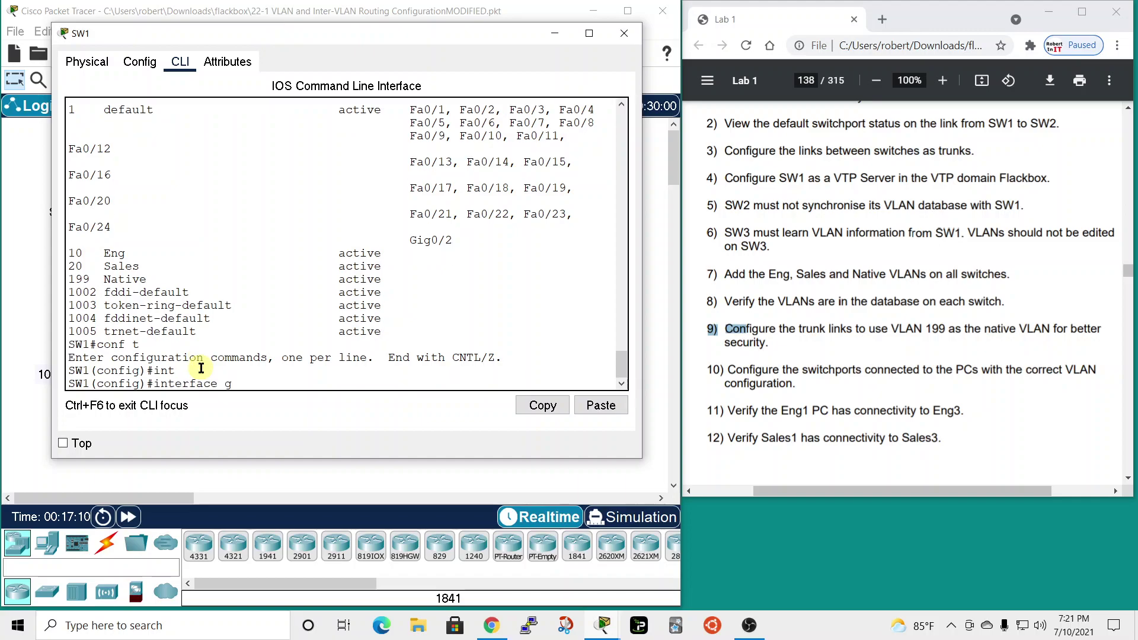
pyautogui.write('gigabitEthernet 0/')
pyautogui.press('Tab')
pyautogui.write('0/1')
pyautogui.press('Return')
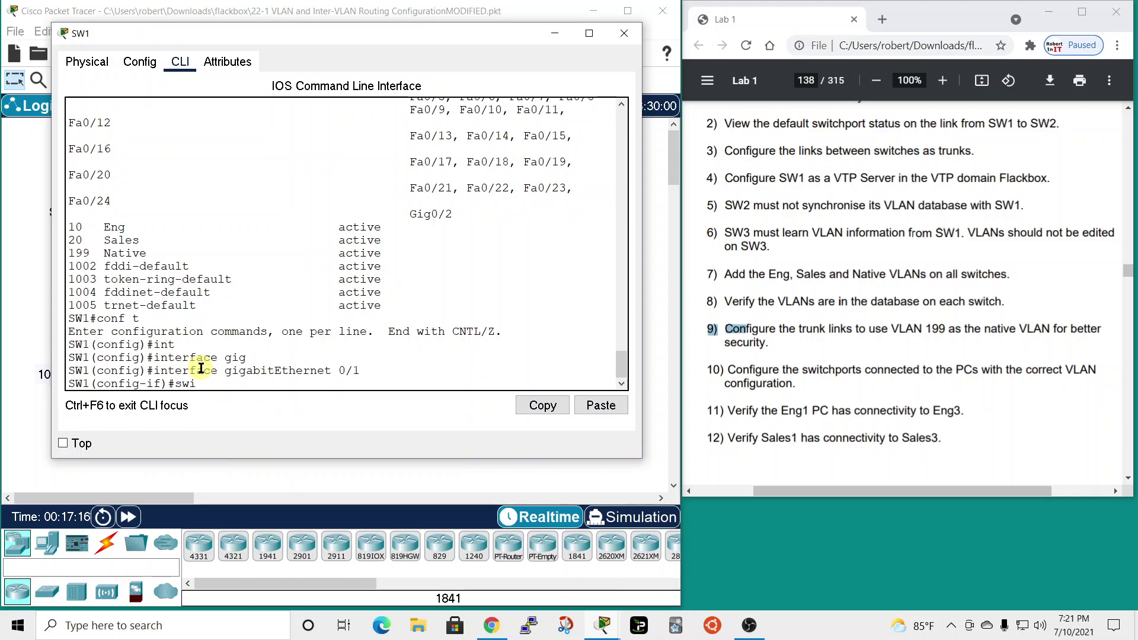
# Step: Set VLAN 199 as the native VLAN on SW1's GigabitEthernet 0/1 trunk and close the SW1 window
pyautogui.write('swi')
pyautogui.press('Tab')
pyautogui.write('trun')
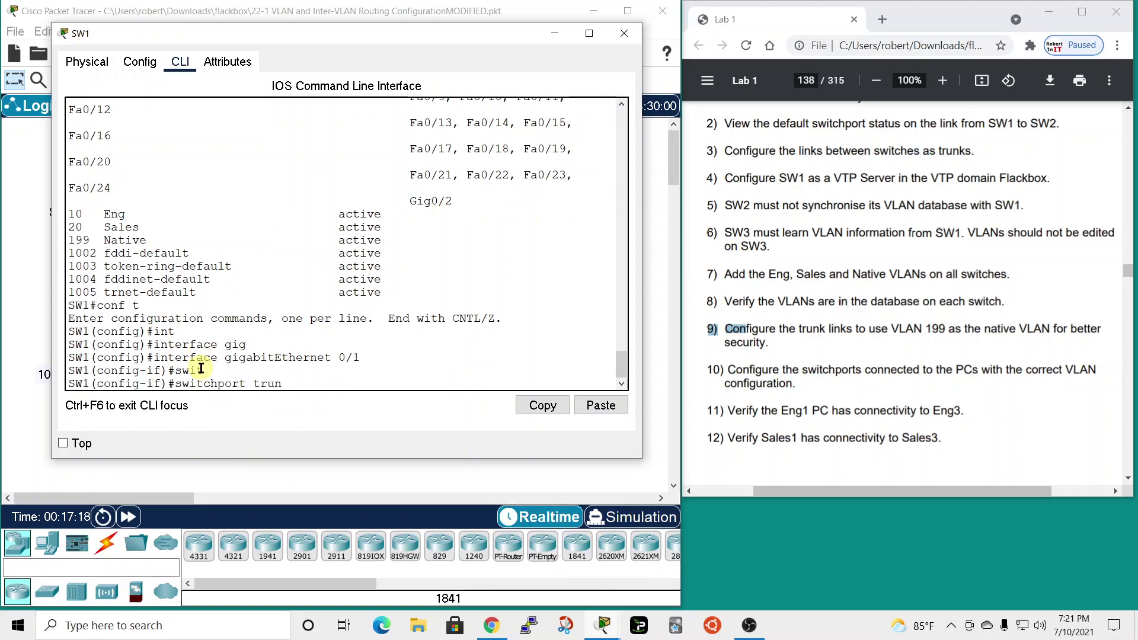
pyautogui.write('k')
pyautogui.press('Tab')
pyautogui.write('natvi')
pyautogui.press('Tab')
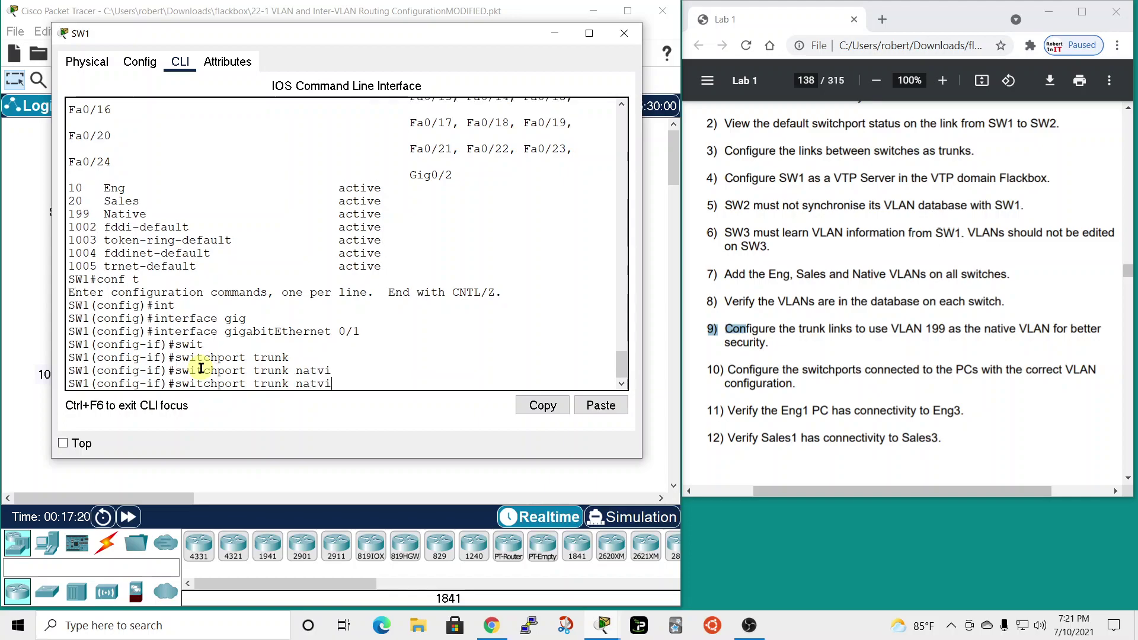
pyautogui.write('e vlan 199')
pyautogui.press('Return')
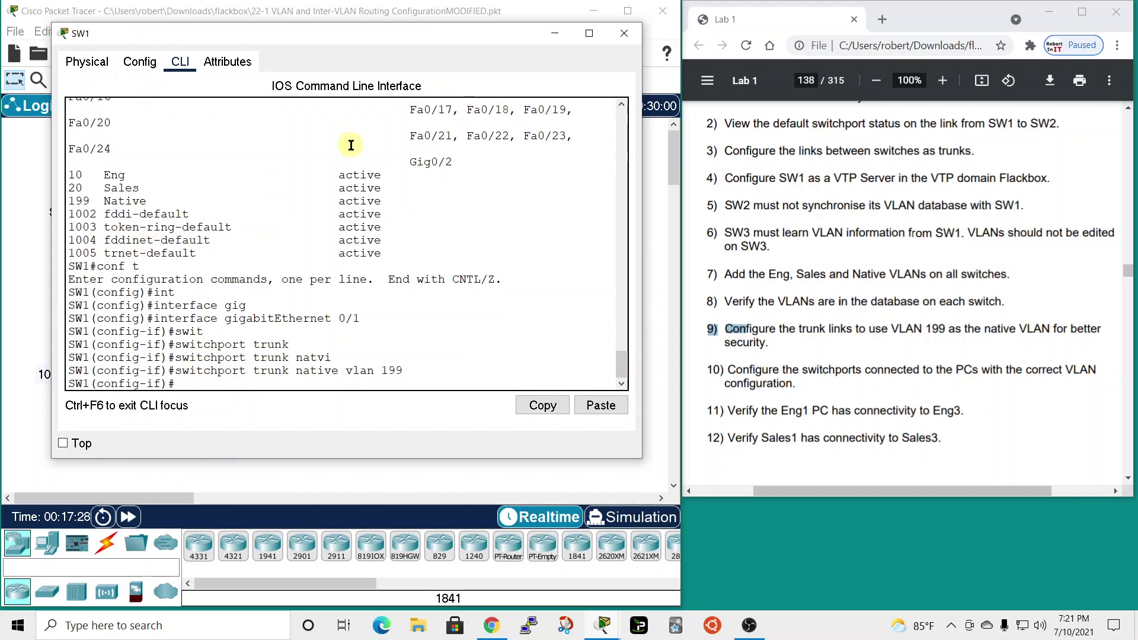
pyautogui.click(625, 33)
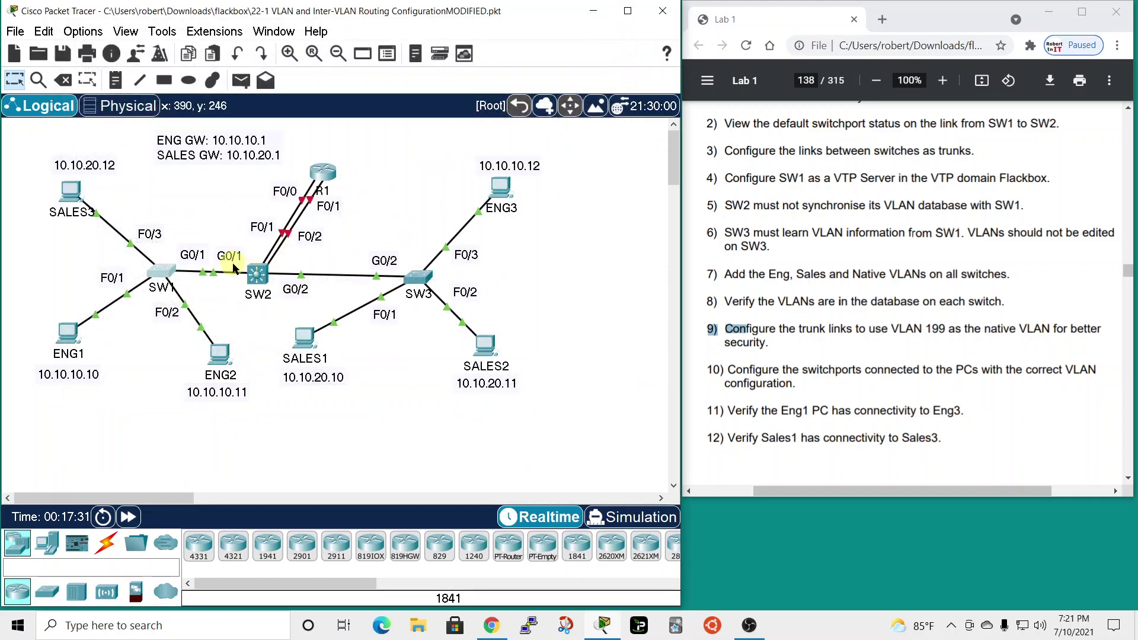
# Step: Open the SW2 command line in a widened window and enter interface configuration for GigabitEthernet 0/1
pyautogui.click(258, 274)
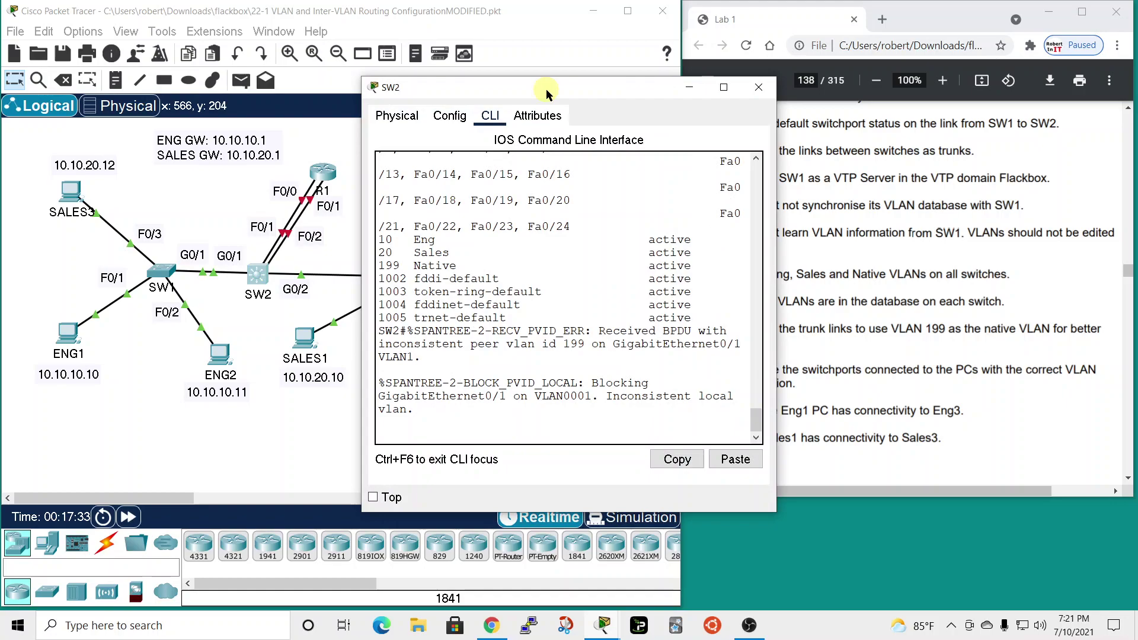
pyautogui.moveTo(546, 89); pyautogui.dragTo(336, 47)
pyautogui.moveTo(566, 329); pyautogui.dragTo(636, 329)
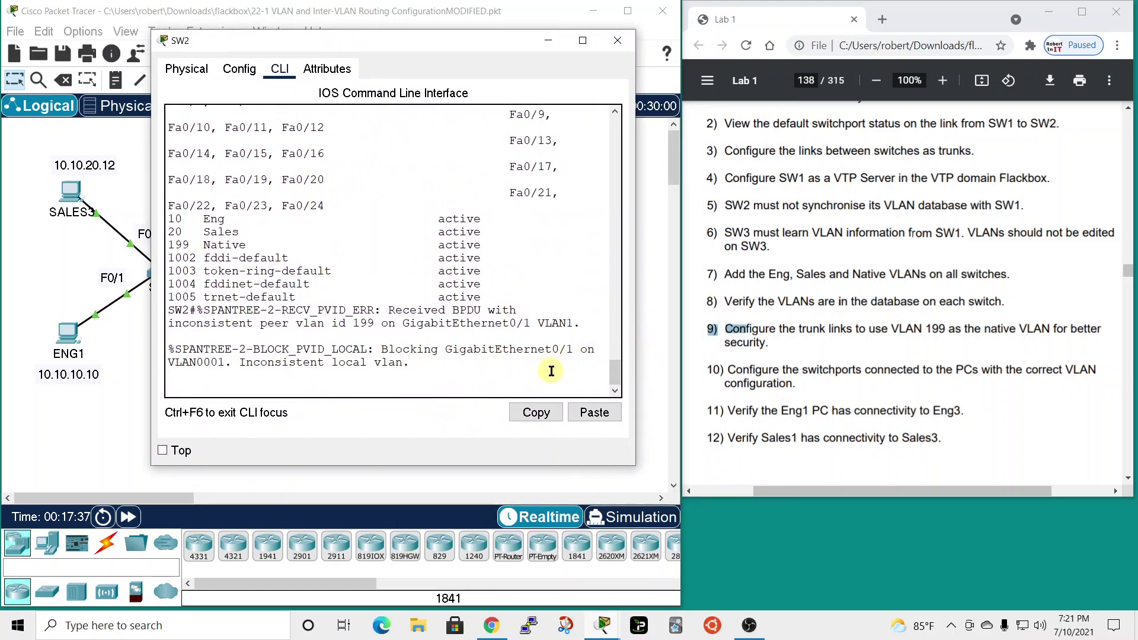
pyautogui.press('Return')
pyautogui.write('conf t')
pyautogui.press('Return')
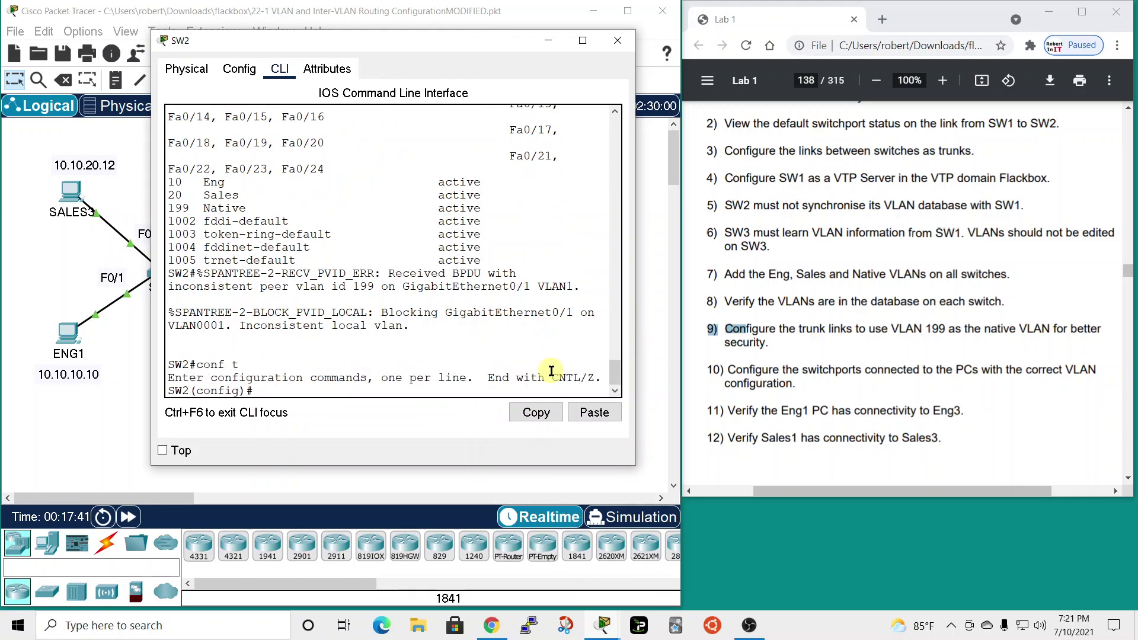
pyautogui.write('int')
pyautogui.press('Tab')
pyautogui.write('gig')
pyautogui.press('Tab')
pyautogui.write('0/1')
pyautogui.press('Return')
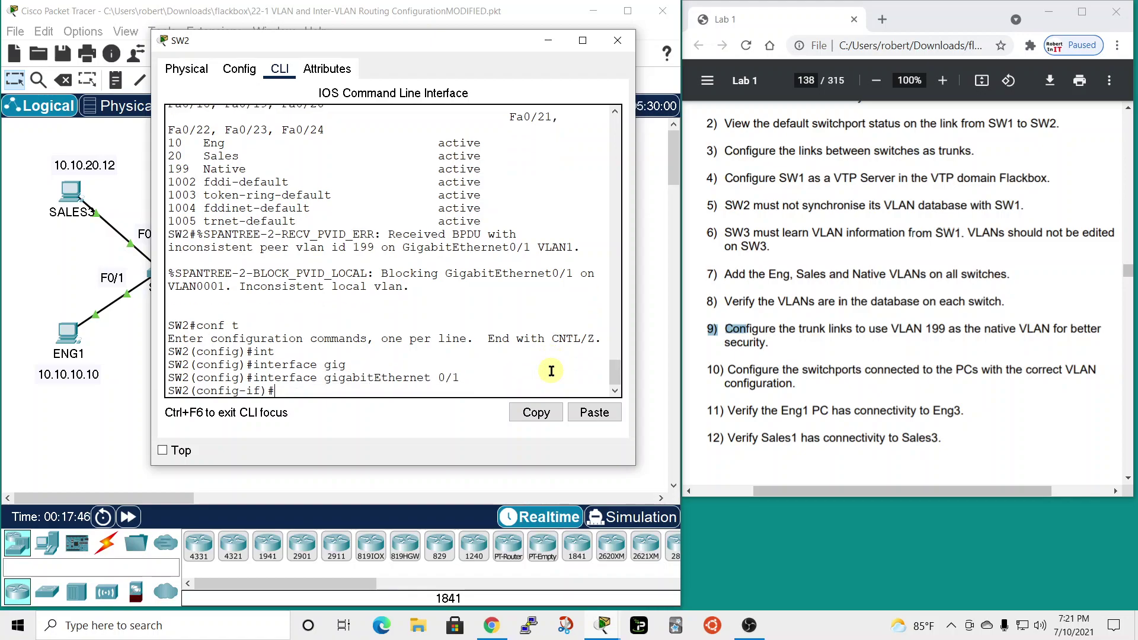
# Step: Set VLAN 199 as the trunk's native VLAN on SW2's GigabitEthernet 0/1
pyautogui.write('swit')
pyautogui.press('Tab')
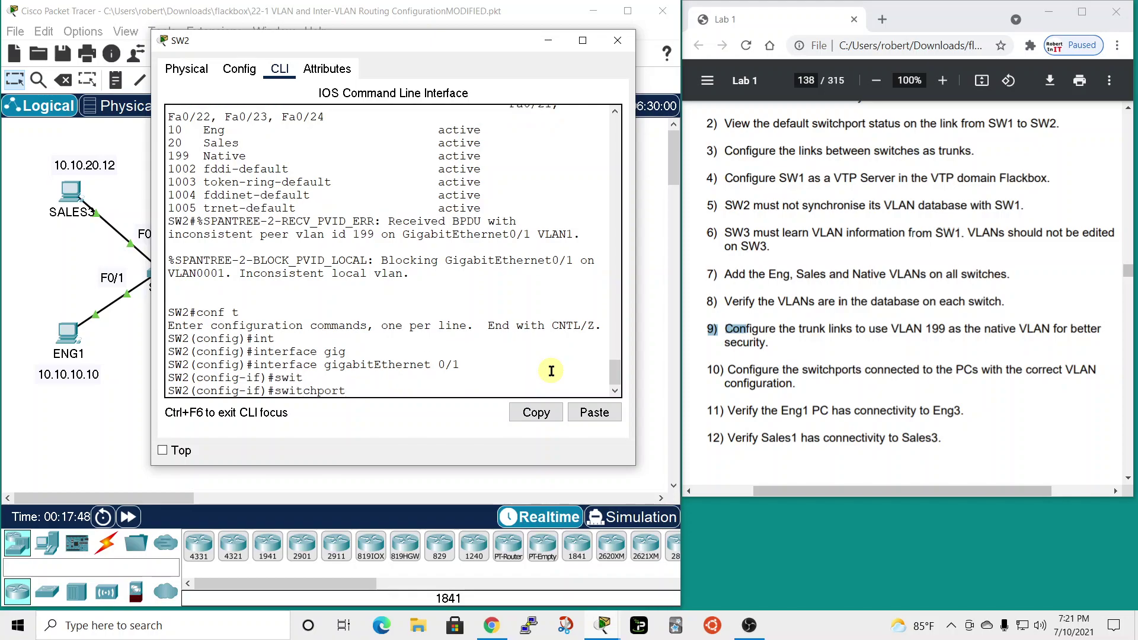
pyautogui.write('trunk natvie vl')
pyautogui.press('BackSpace')
pyautogui.press('BackSpace')
pyautogui.press('BackSpace')
pyautogui.press('BackSpace')
pyautogui.press('BackSpace')
pyautogui.press('BackSpace')
pyautogui.write('ive vl')
pyautogui.press('Tab')
pyautogui.write('1')
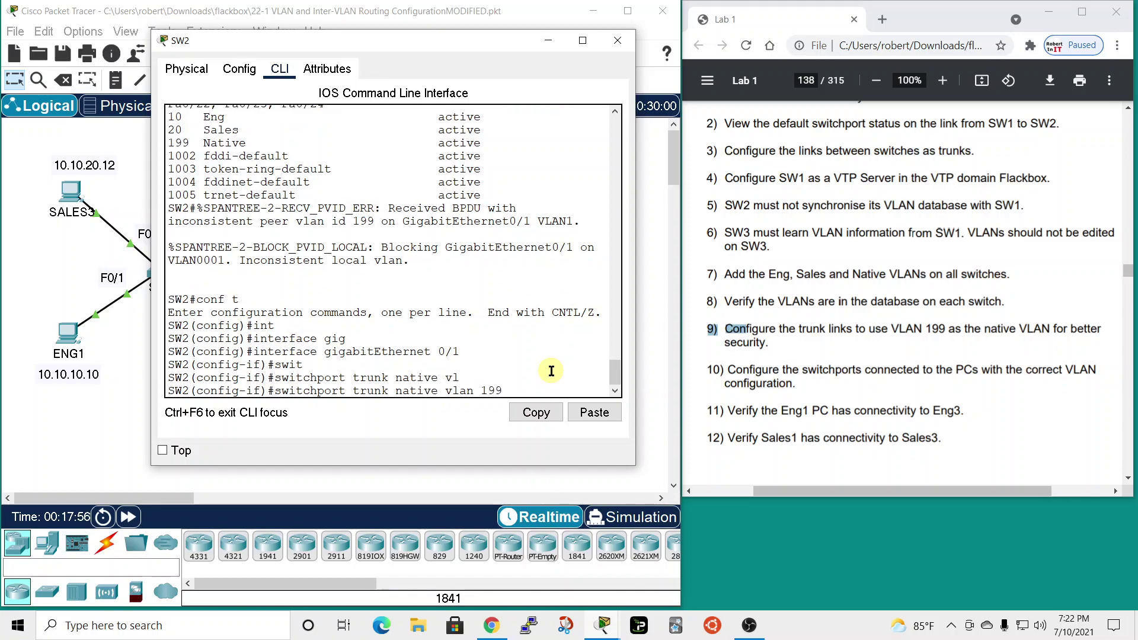
pyautogui.press('Return')
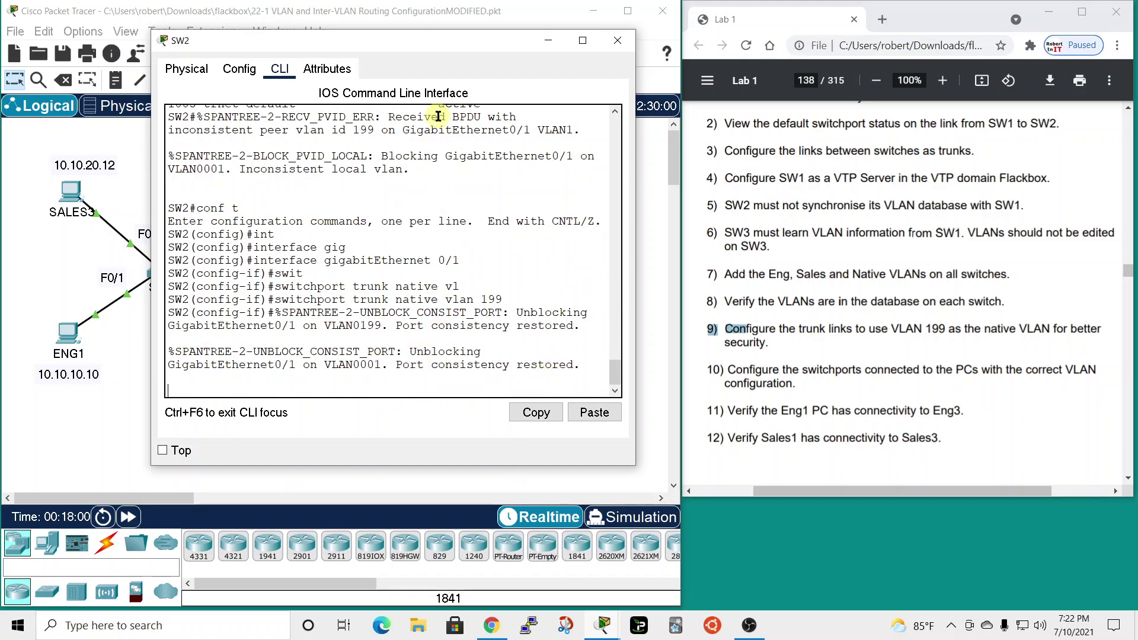
# Step: Check SW2's port labels in the topology, then leave GigabitEthernet 0/1 and enter interface configuration for GigabitEthernet 0/2
pyautogui.moveTo(450, 42); pyautogui.dragTo(733, 79)
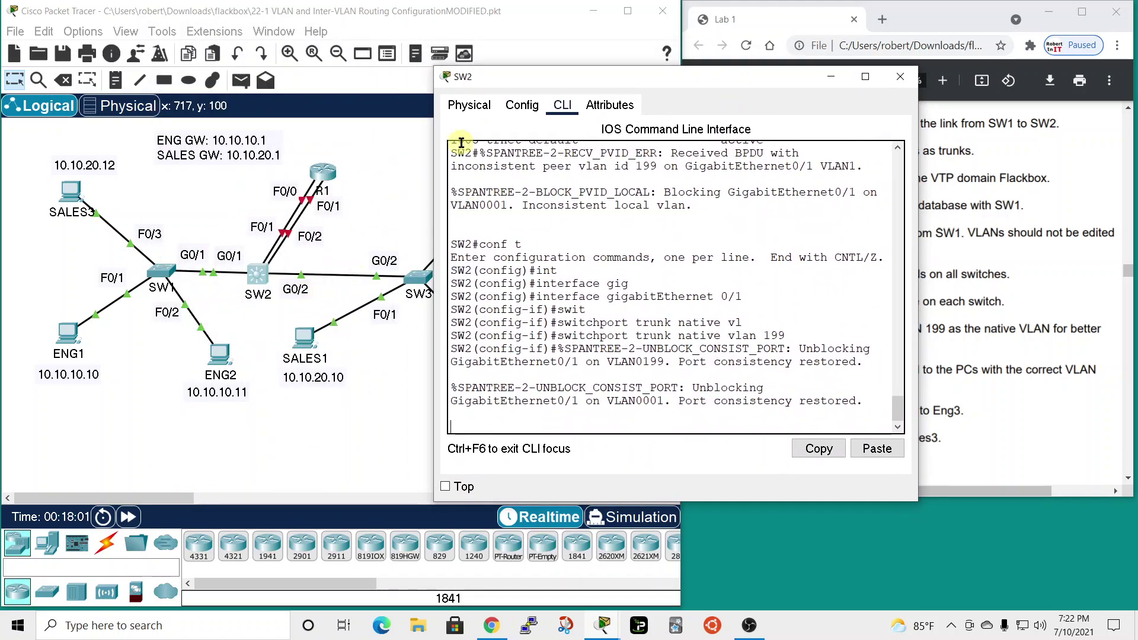
pyautogui.moveTo(616, 76); pyautogui.dragTo(265, 25)
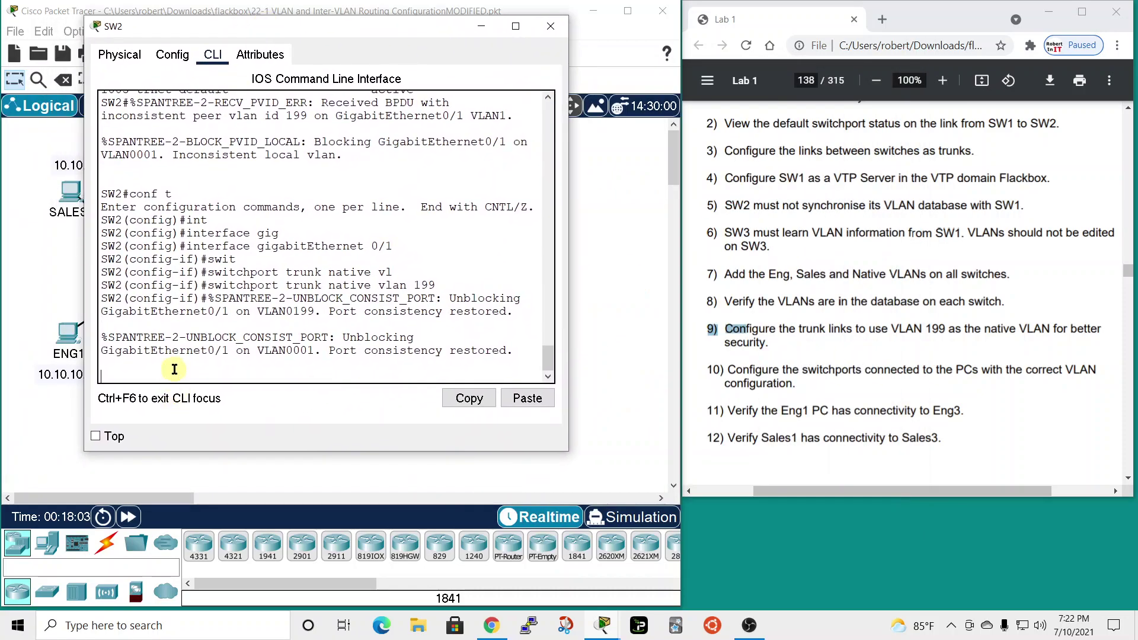
pyautogui.press('Return')
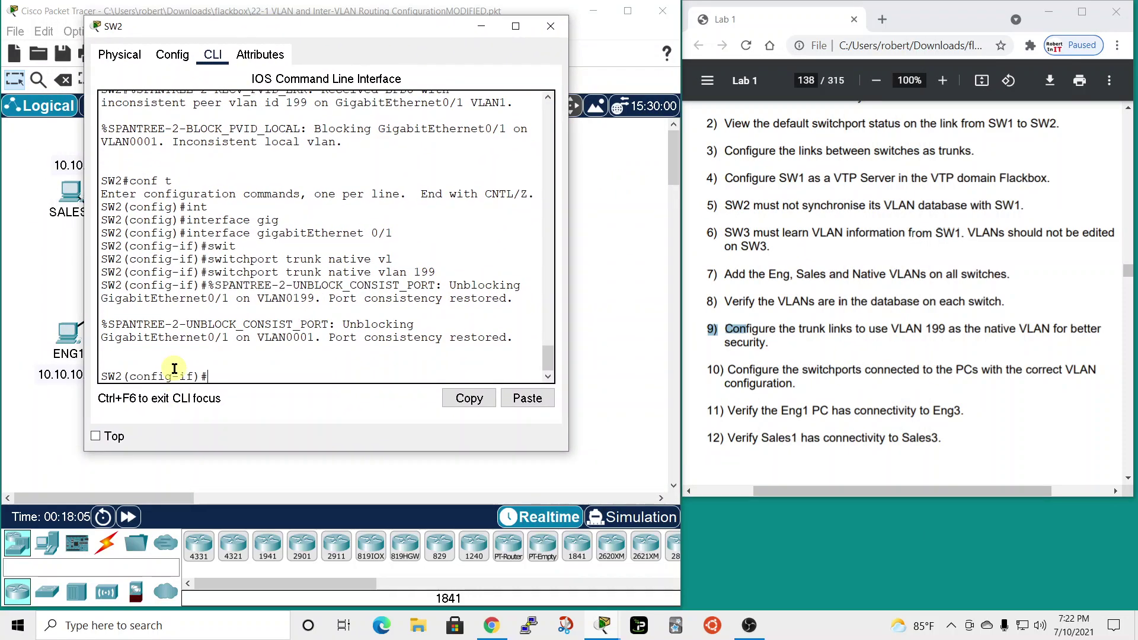
pyautogui.write('exit')
pyautogui.press('Return')
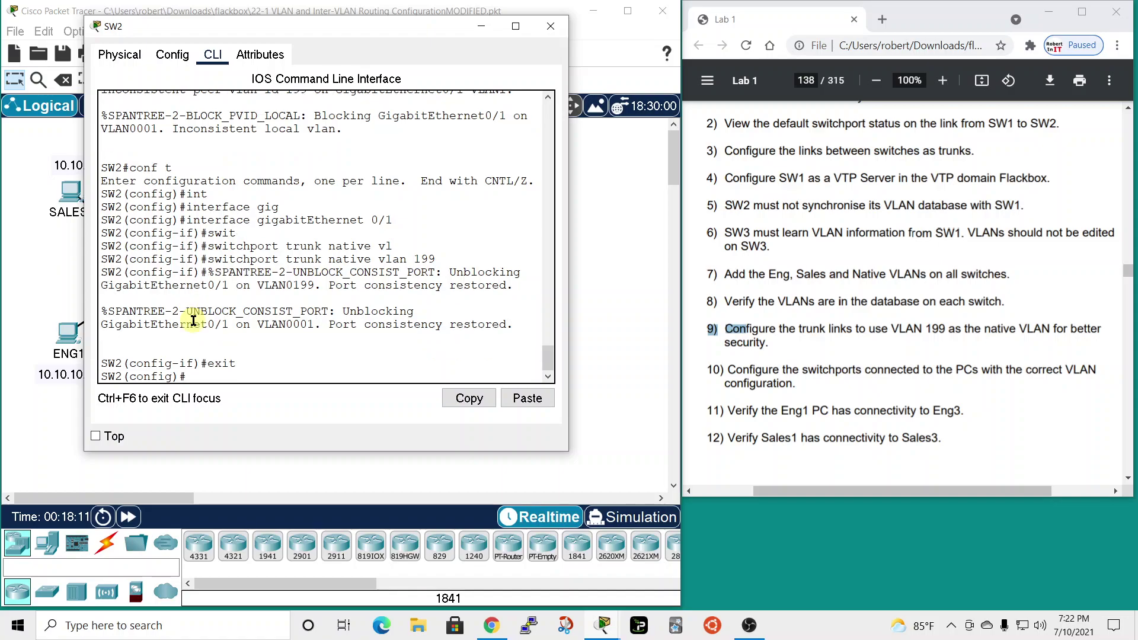
pyautogui.write('int')
pyautogui.press('Tab')
pyautogui.write('gig')
pyautogui.press('Tab')
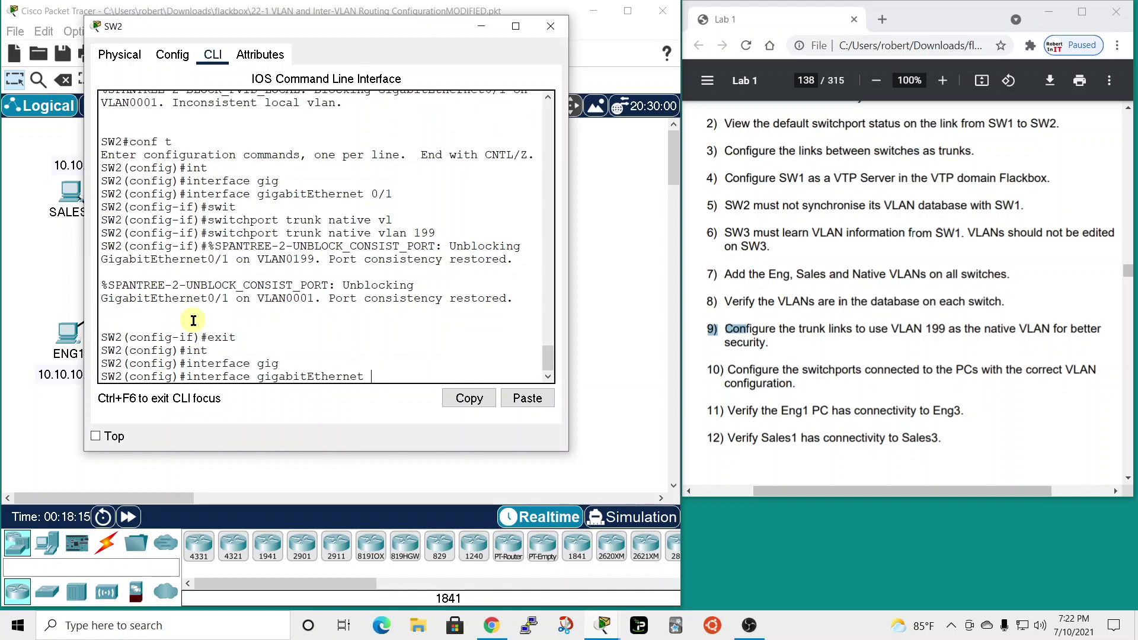
pyautogui.write('0/2')
pyautogui.press('Return')
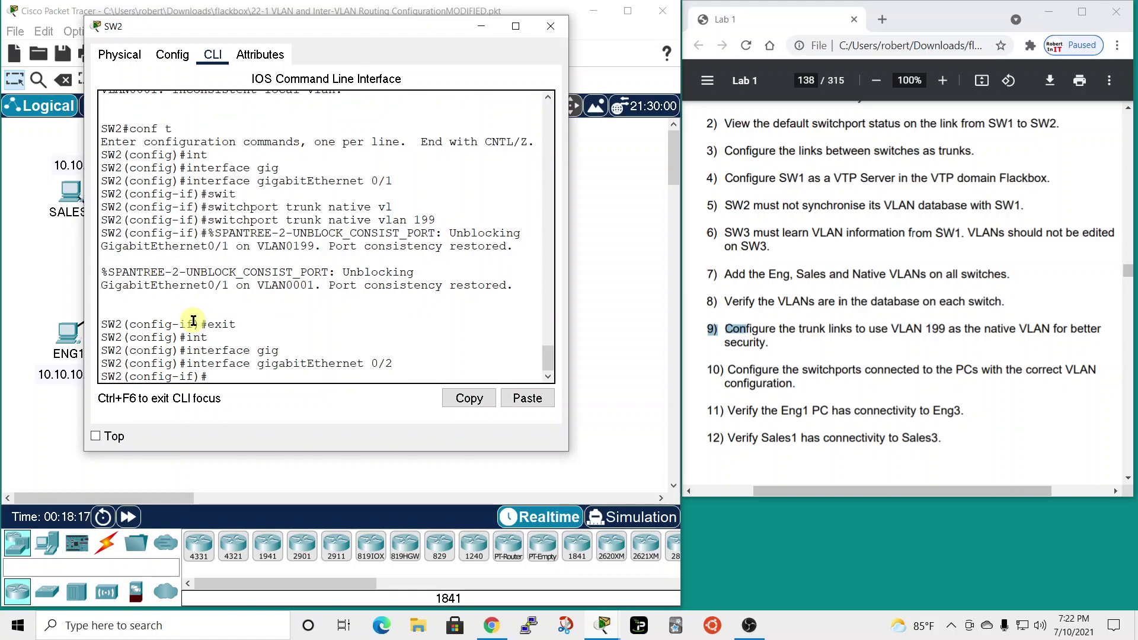
# Step: Set VLAN 199 as the trunk's native VLAN on SW2's GigabitEthernet 0/2
pyautogui.write('swi')
pyautogui.press('Tab')
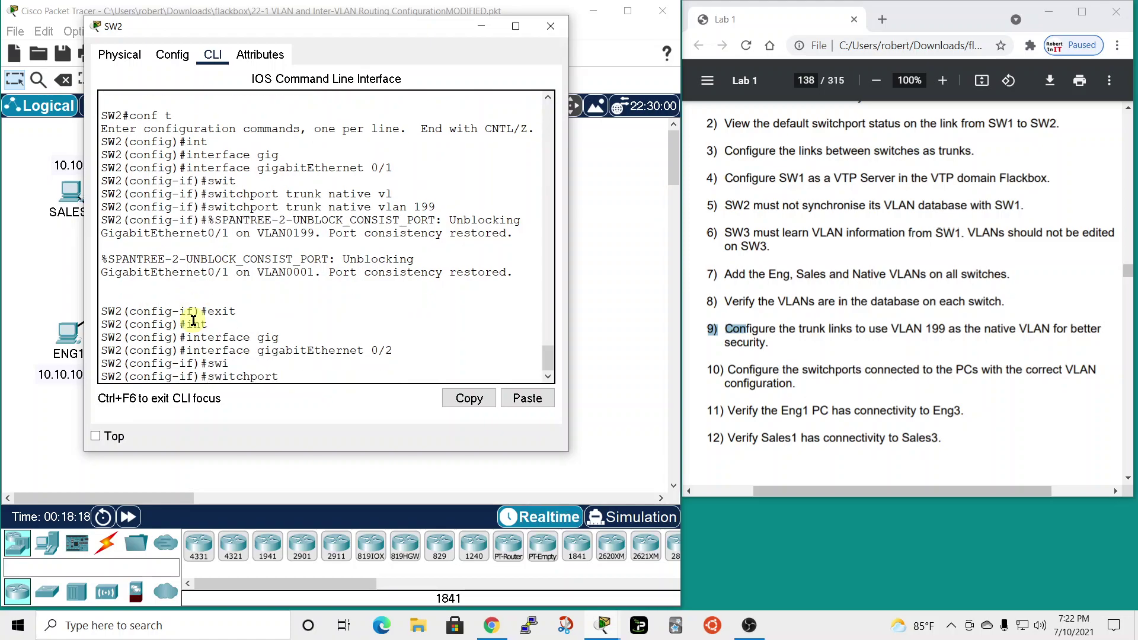
pyautogui.write('trunk')
pyautogui.press('Tab')
pyautogui.write('natv')
pyautogui.press('BackSpace')
pyautogui.write('tv')
pyautogui.press('BackSpace')
pyautogui.write('ve vlan 199')
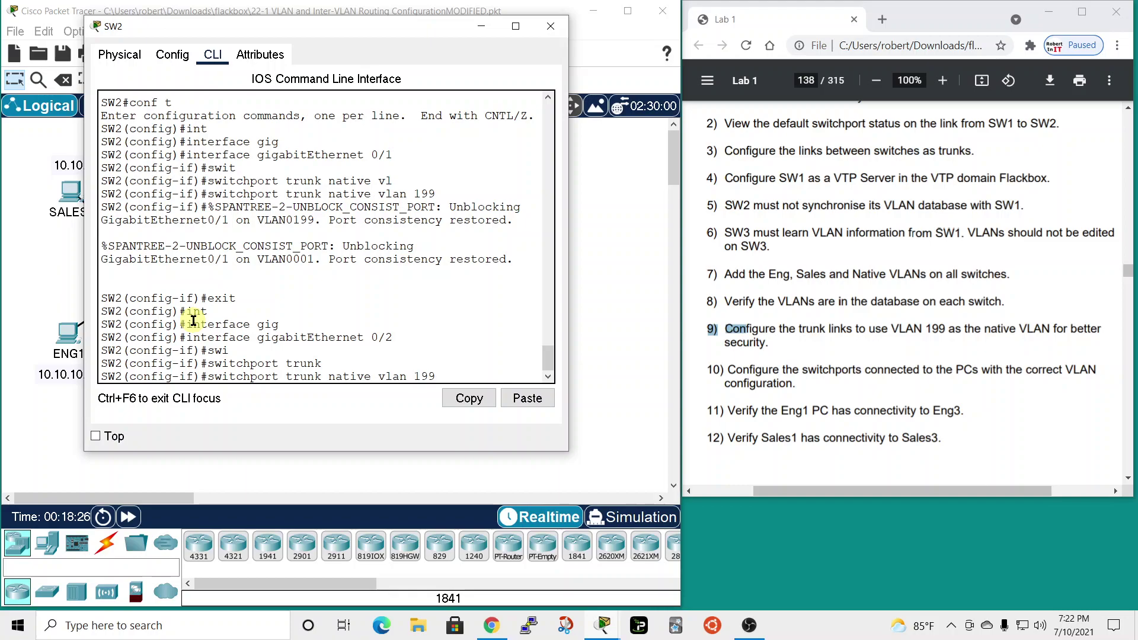
pyautogui.press('Return')
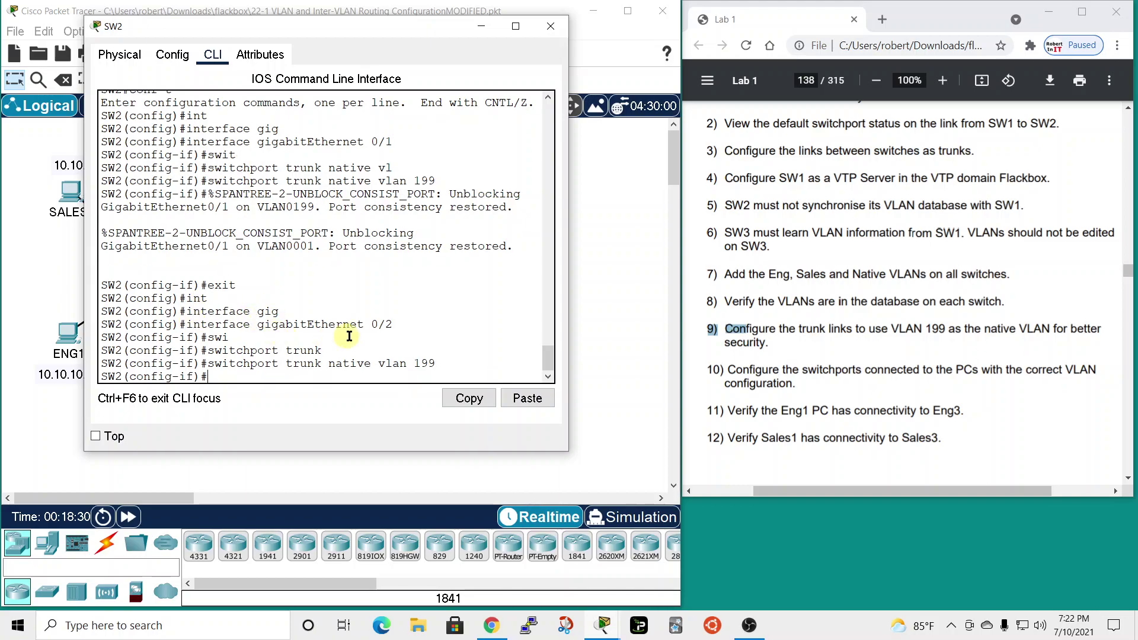
# Step: Close SW2's window and open the SW3 command line at its privileged prompt
pyautogui.click(548, 28)
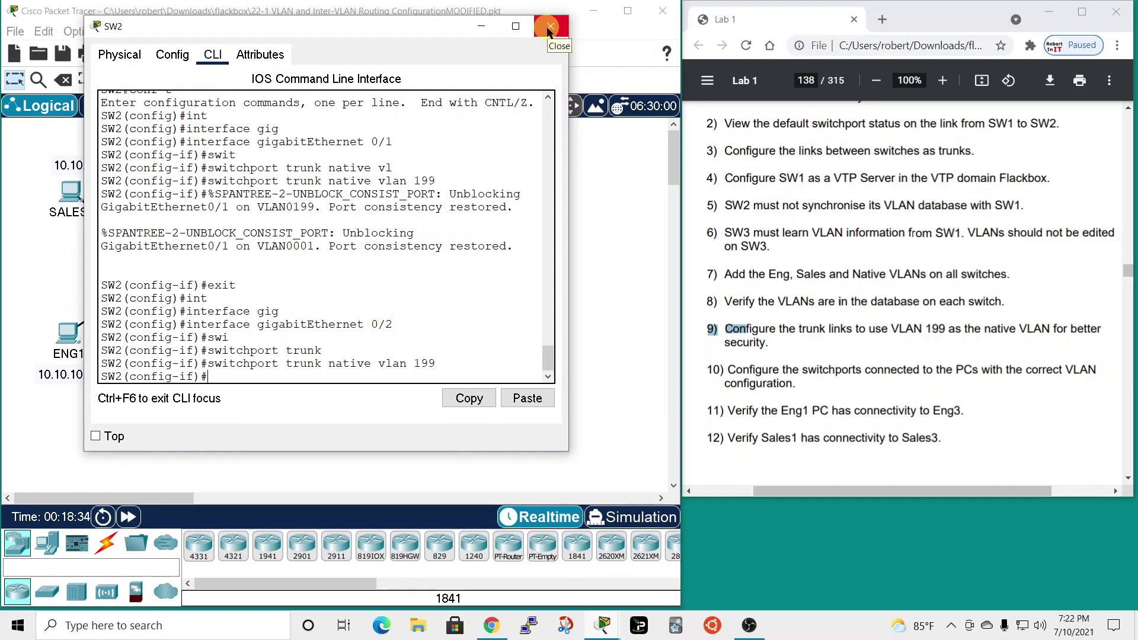
pyautogui.click(548, 28)
pyautogui.click(418, 276)
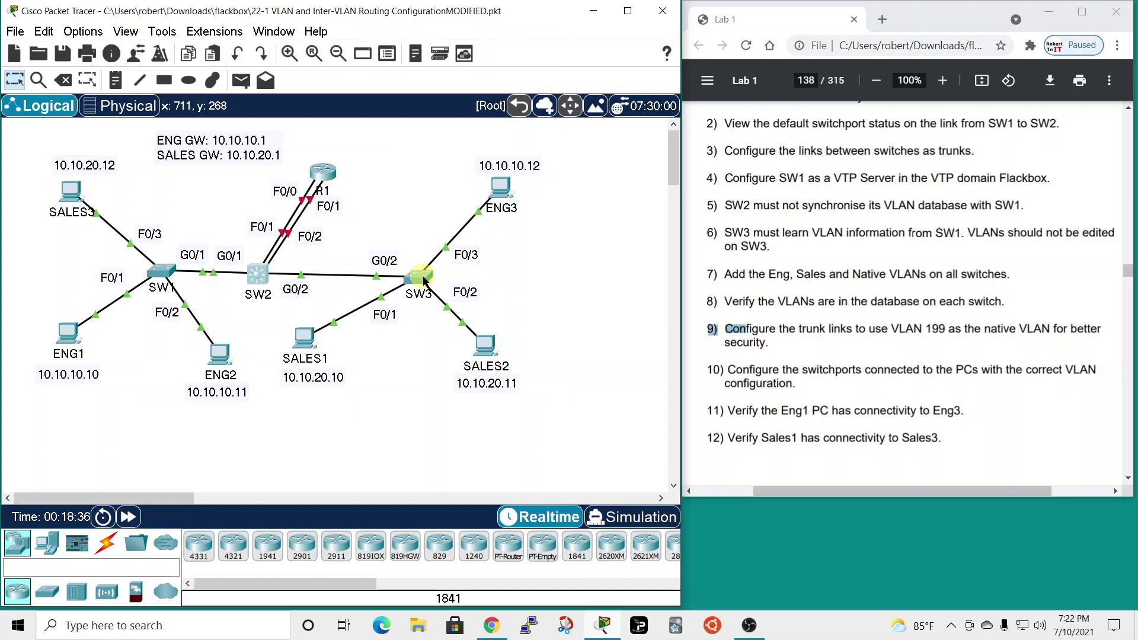
pyautogui.moveTo(566, 86); pyautogui.dragTo(490, 4)
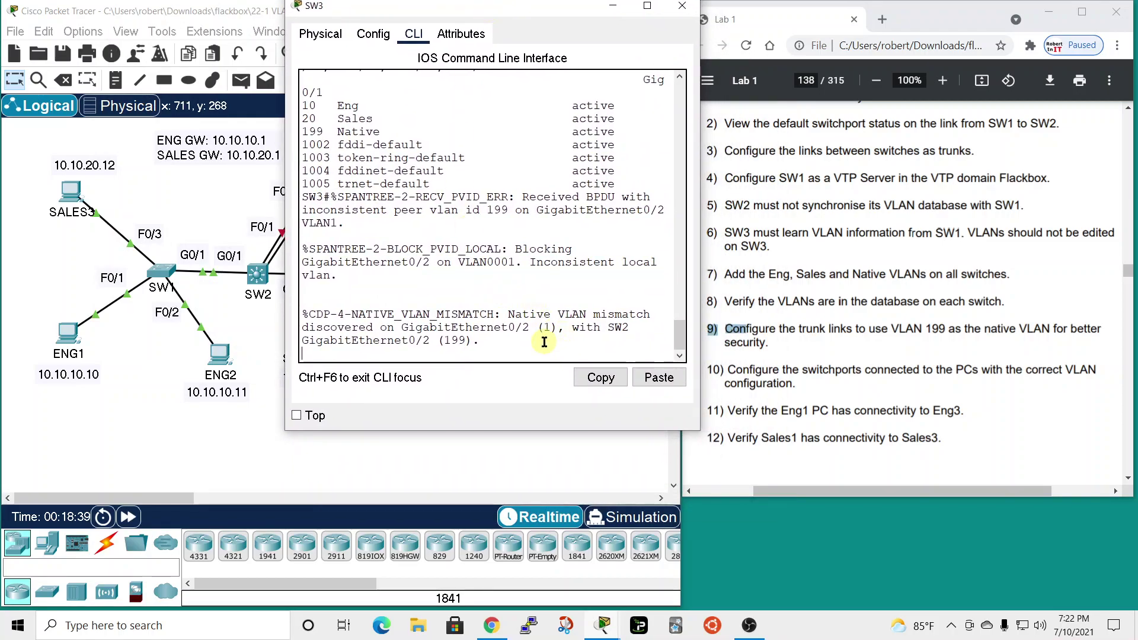
pyautogui.press('Return')
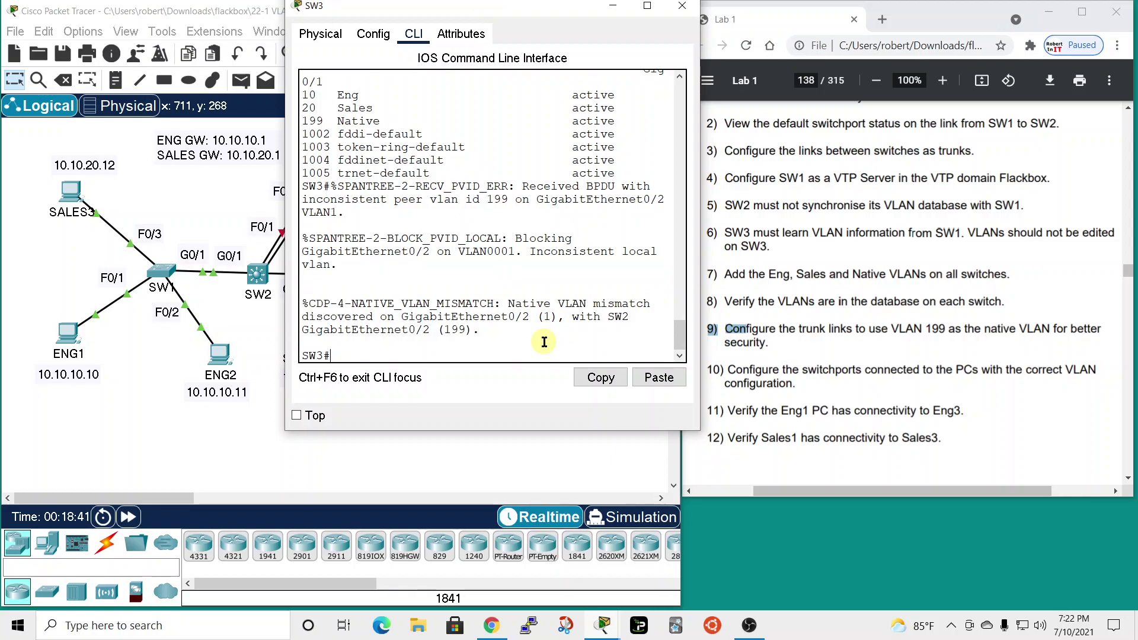
# Step: Enter global configuration mode on SW3 and open interface configuration for GigabitEthernet 0/2
pyautogui.write('conf t')
pyautogui.press('Return')
pyautogui.write('int')
pyautogui.press('Tab')
pyautogui.write('gig')
pyautogui.press('Tab')
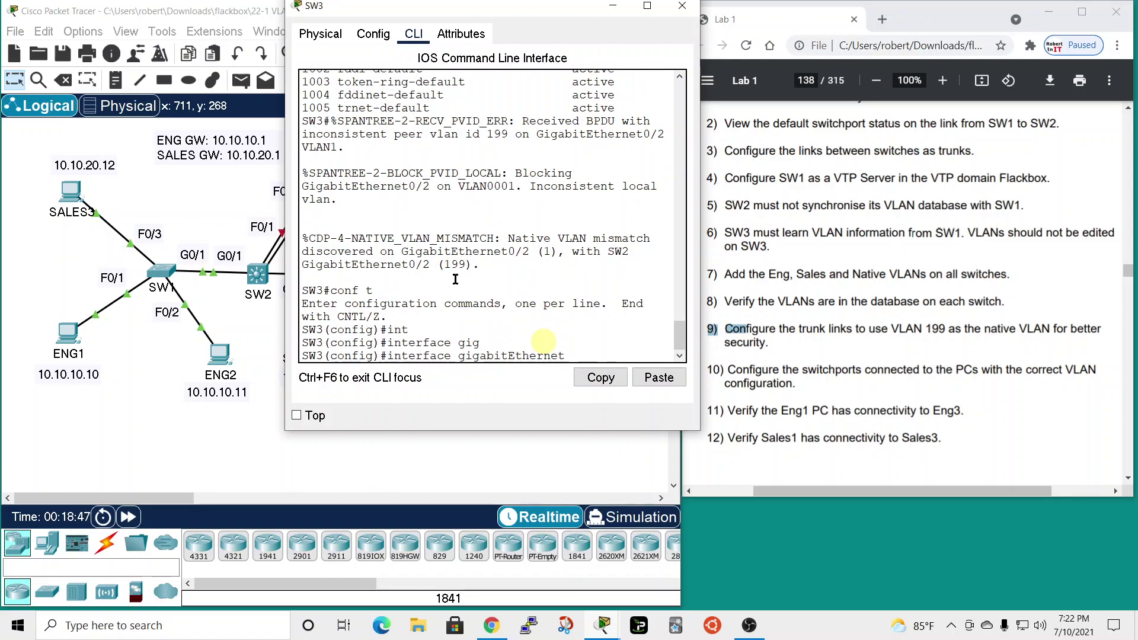
pyautogui.moveTo(504, 12); pyautogui.dragTo(489, 42)
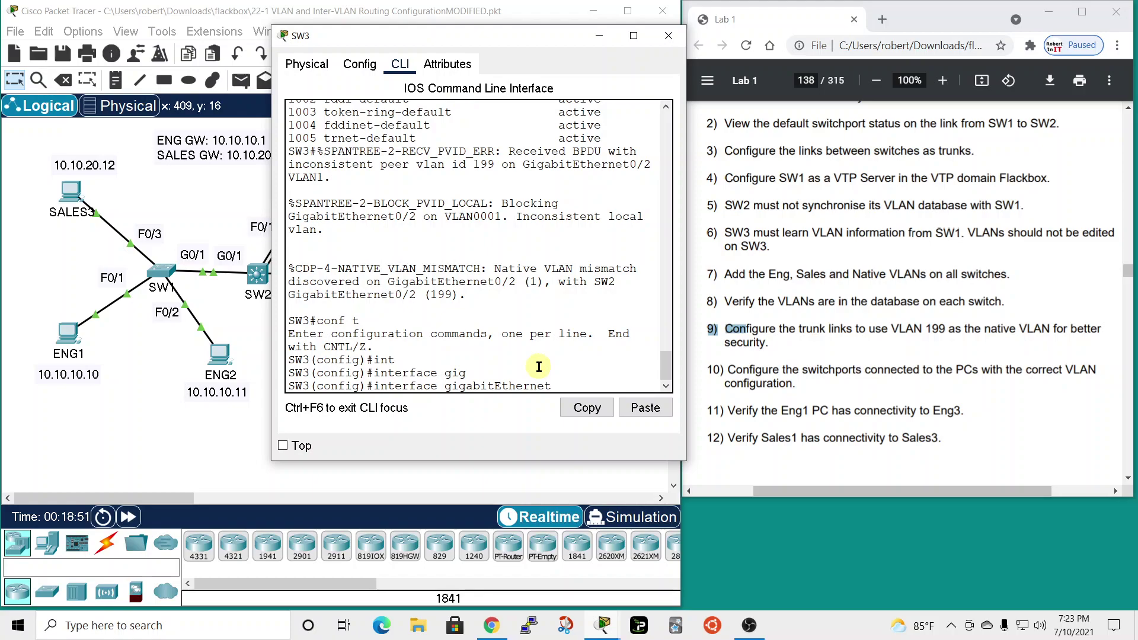
pyautogui.write('0/2')
pyautogui.press('Return')
# Step: Set VLAN 199 as the trunk's native VLAN on SW3's GigabitEthernet 0/2, and close SW3's window
pyautogui.write('switch')
pyautogui.press('Tab')
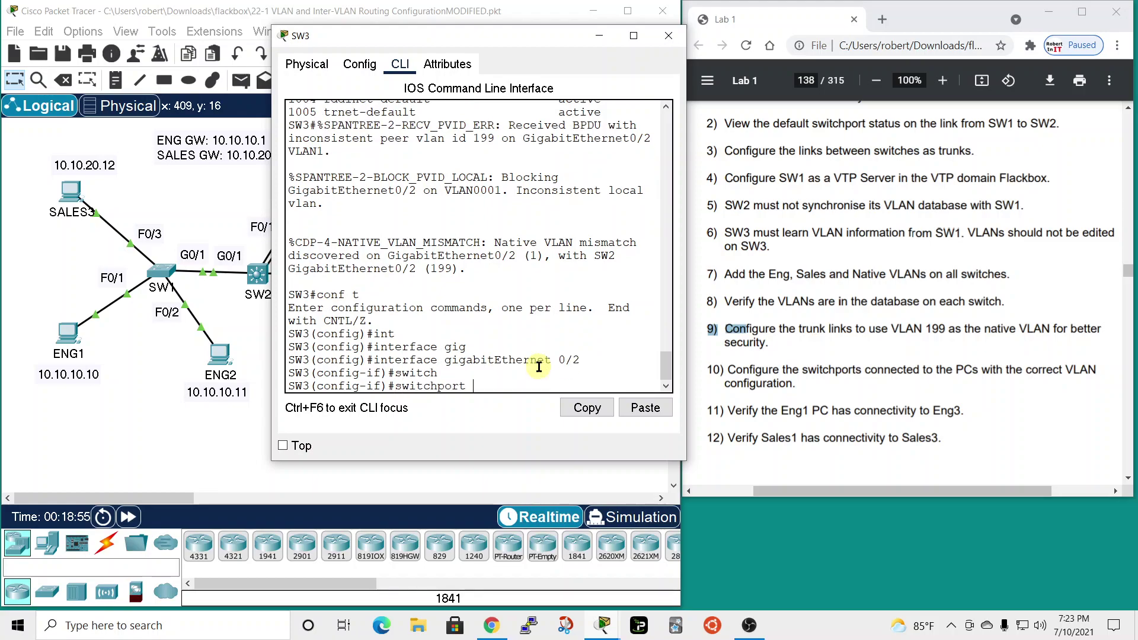
pyautogui.write('tru')
pyautogui.press('Tab')
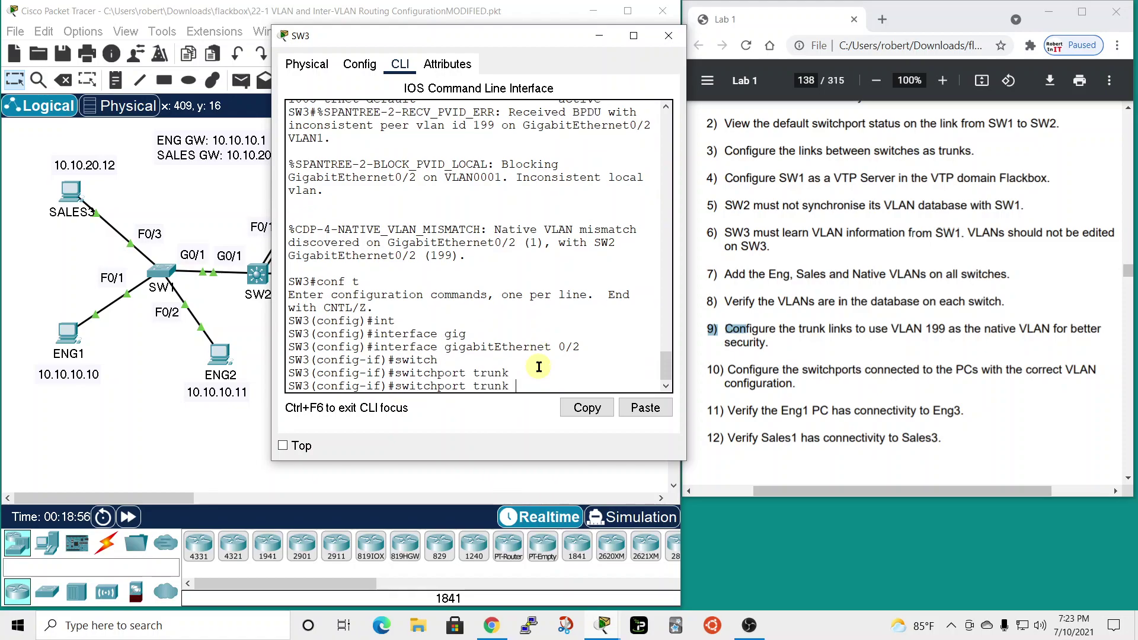
pyautogui.write('natvie')
pyautogui.press('BackSpace')
pyautogui.press('BackSpace')
pyautogui.write('ive')
pyautogui.write(' lan')
pyautogui.press('BackSpace')
pyautogui.write('vlan 199')
pyautogui.press('Return')
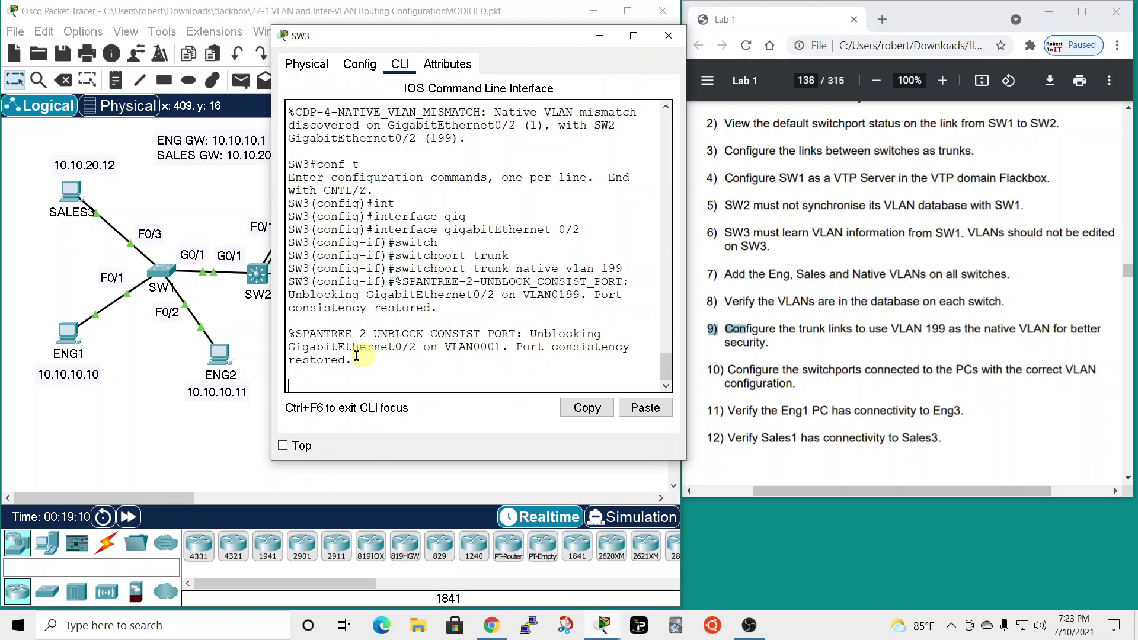
pyautogui.click(664, 38)
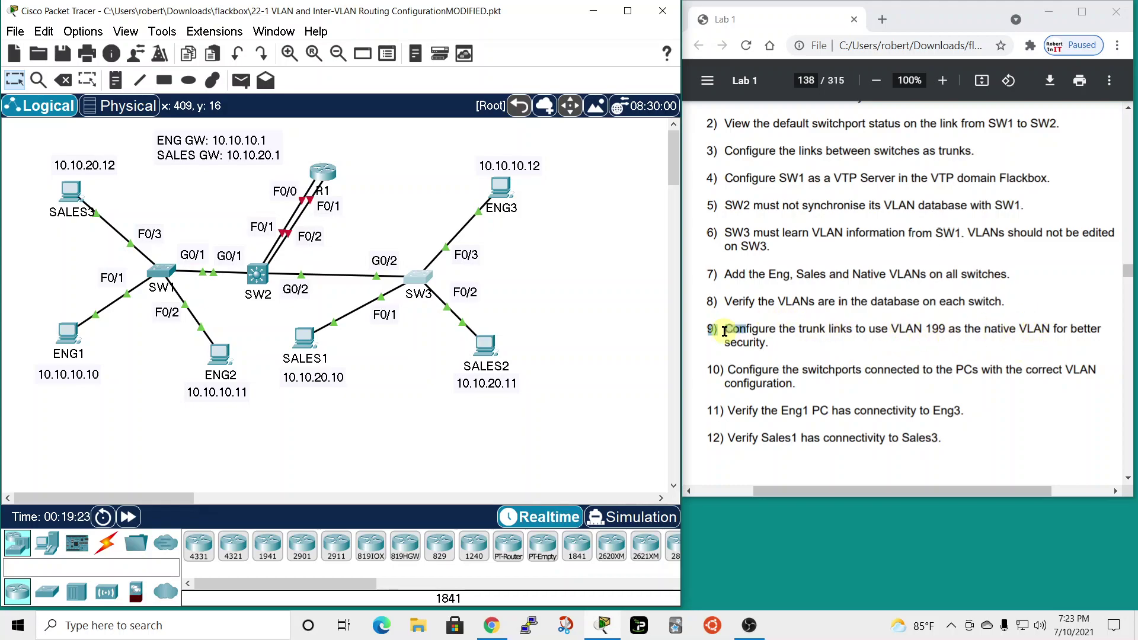
# Step: Highlight the number of task 10 in the lab instructions and open the SW1 command line
pyautogui.moveTo(709, 368); pyautogui.dragTo(735, 369)
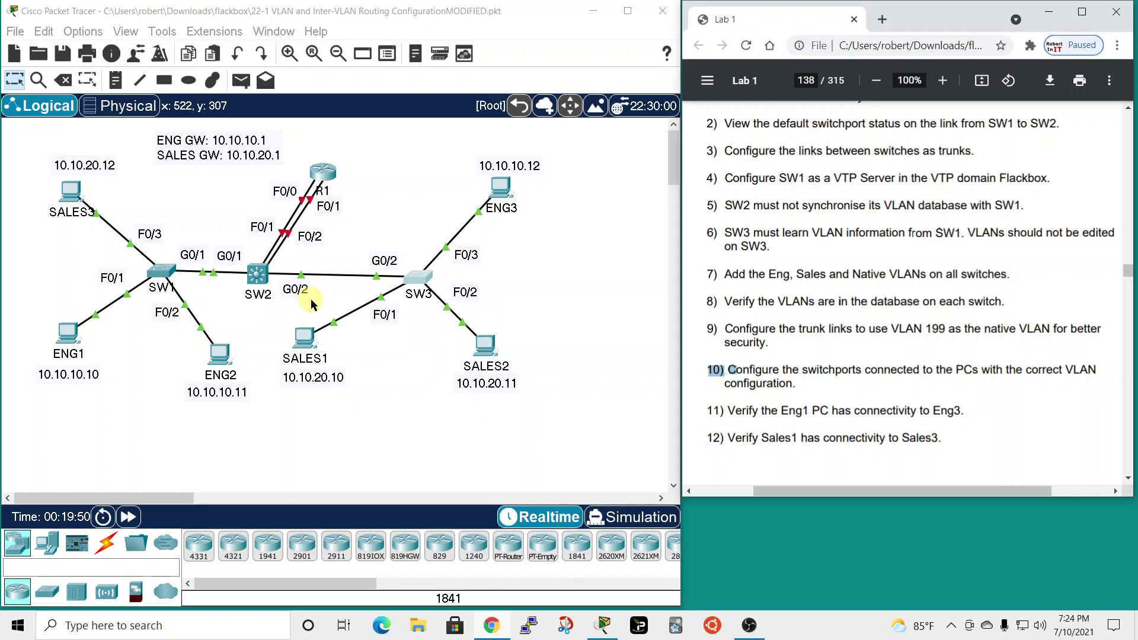
pyautogui.click(165, 278)
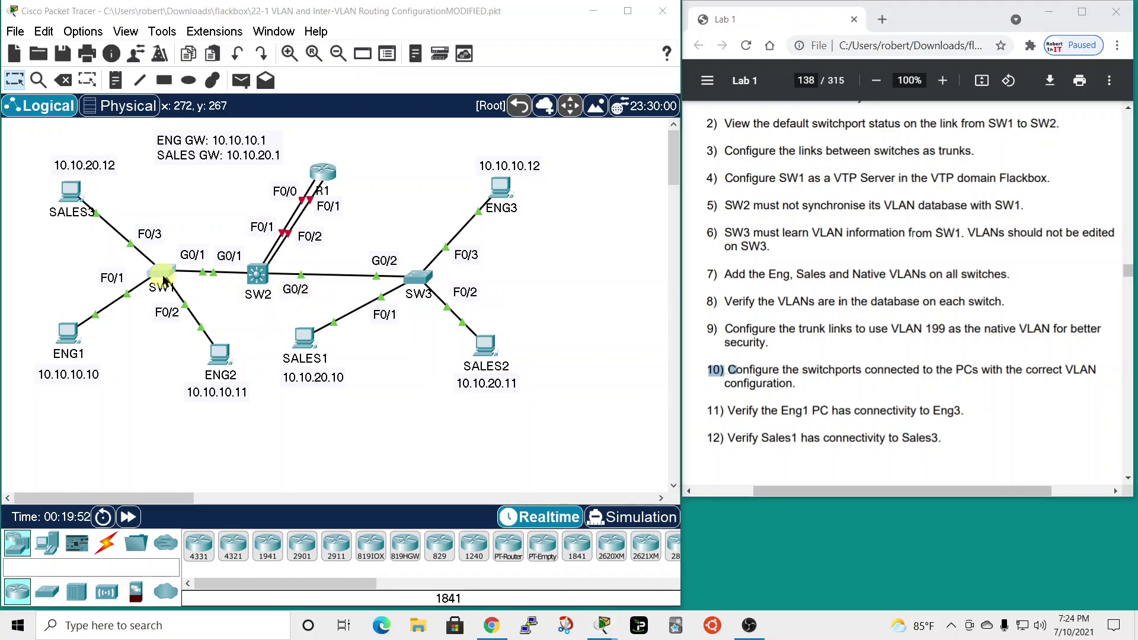
pyautogui.moveTo(585, 92); pyautogui.dragTo(255, 10)
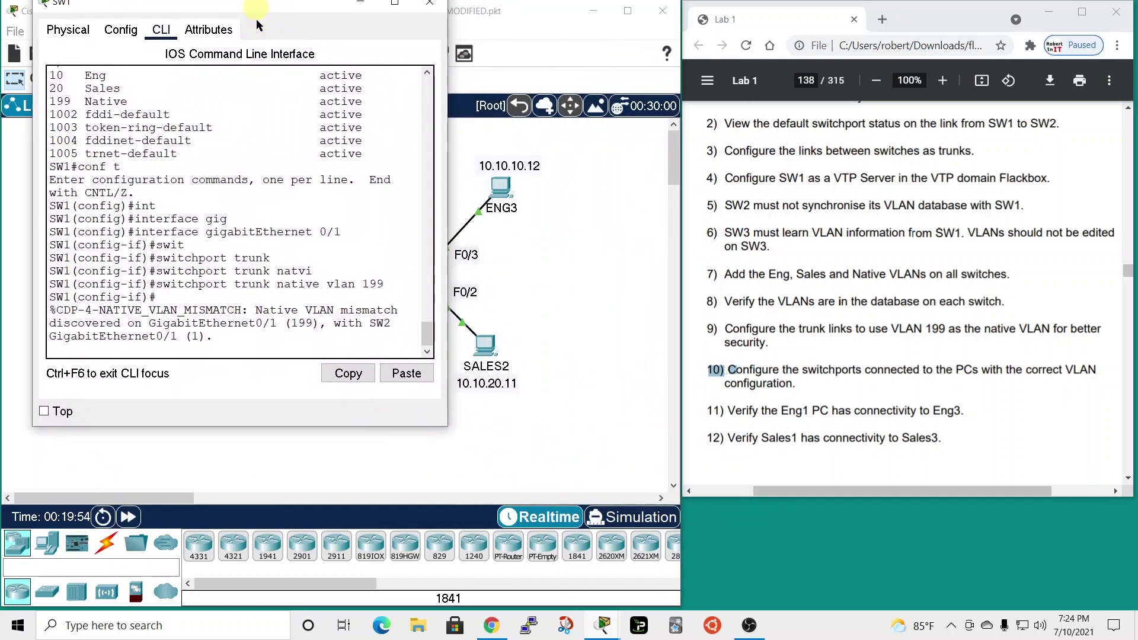
pyautogui.press('Return')
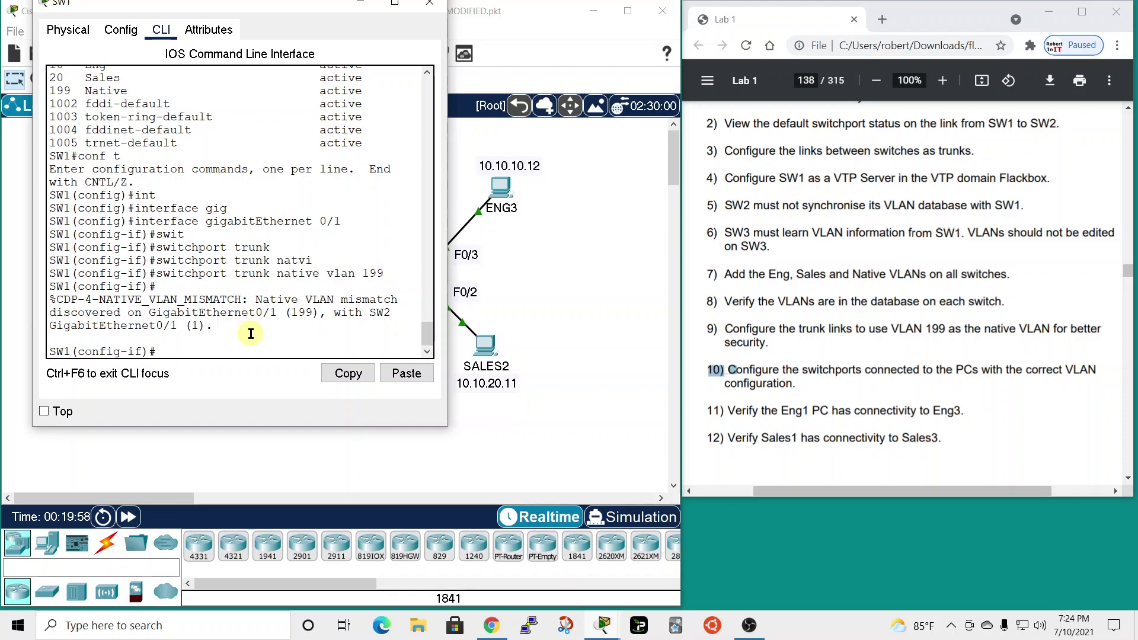
# Step: End the GigabitEthernet 0/1 configuration session on SW1 and re-enter global configuration mode
pyautogui.write('end')
pyautogui.press('Return')
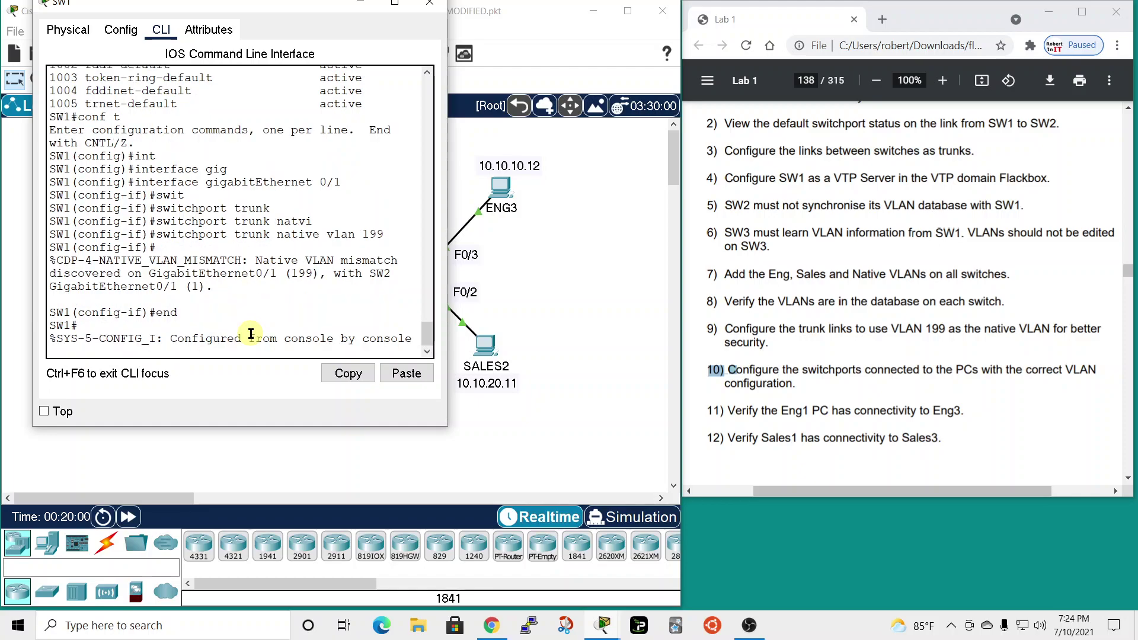
pyautogui.write('conf t')
pyautogui.press('Return')
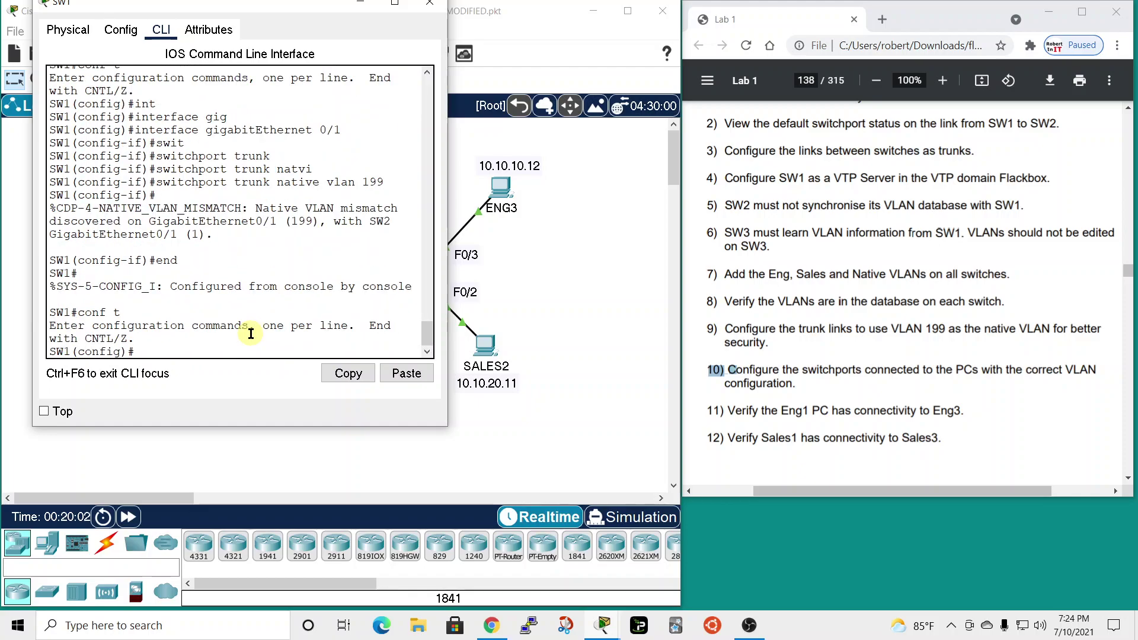
# Step: Check SW1's port labels in the topology, then enter interface range configuration for FastEthernet 0/1 - 2
pyautogui.moveTo(266, 14); pyautogui.dragTo(588, 48)
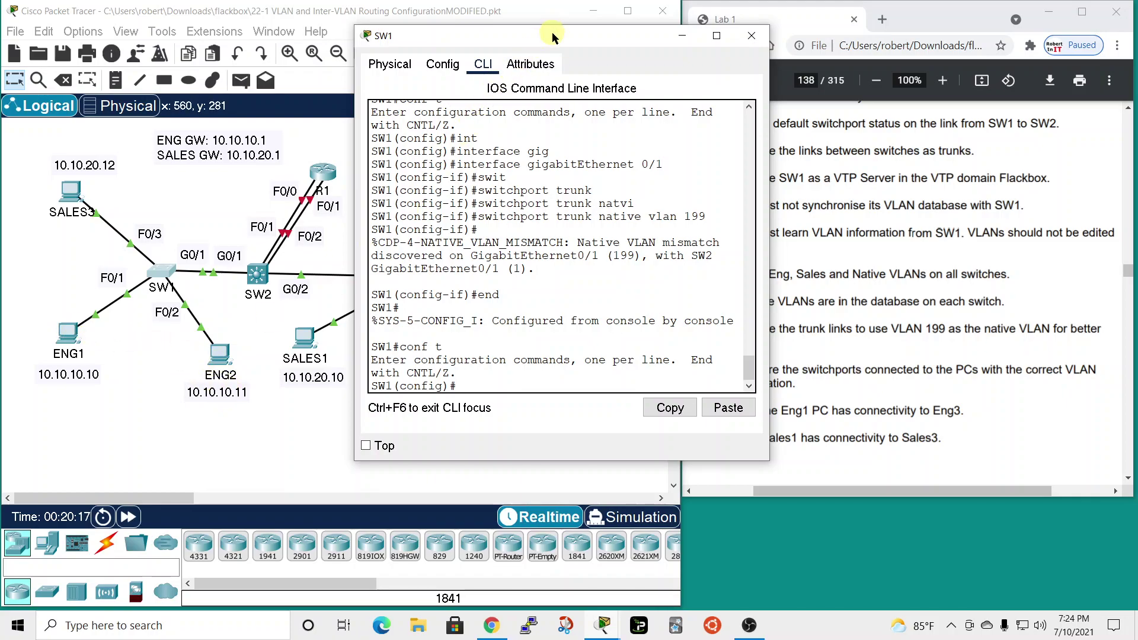
pyautogui.moveTo(550, 34); pyautogui.dragTo(372, 3)
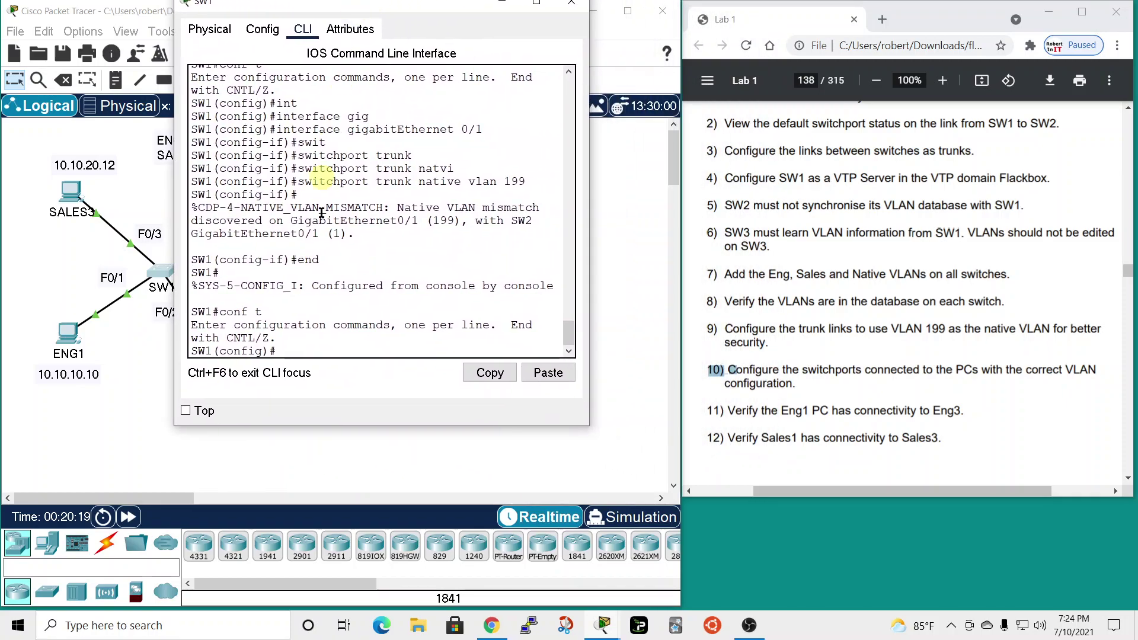
pyautogui.click(305, 344)
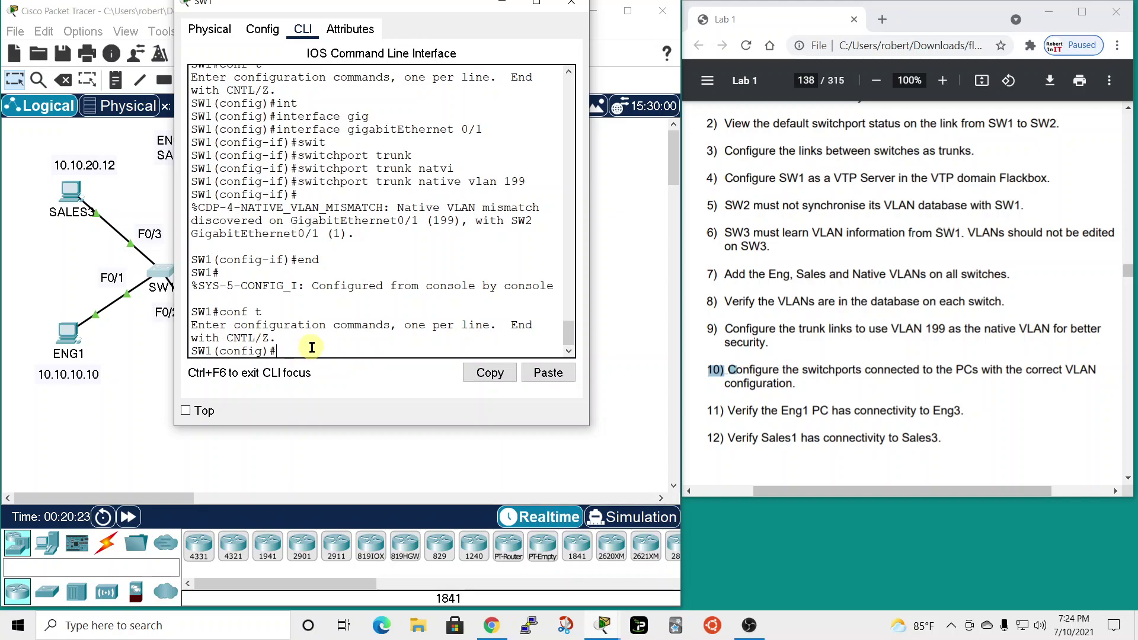
pyautogui.press('Return')
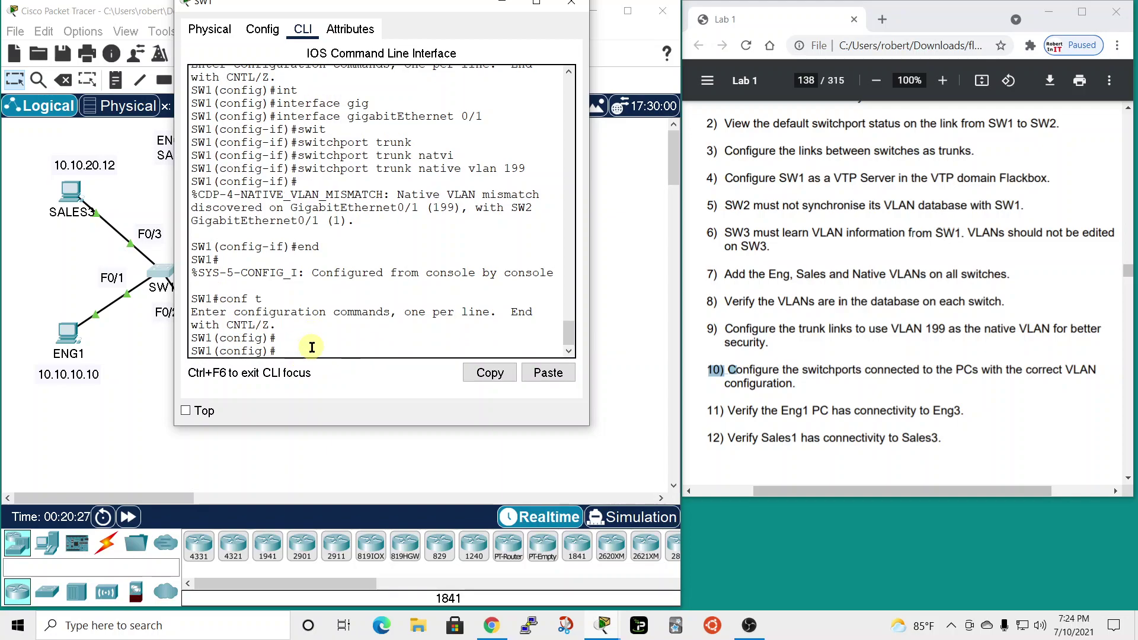
pyautogui.write('int')
pyautogui.press('Tab')
pyautogui.write('ran')
pyautogui.press('Tab')
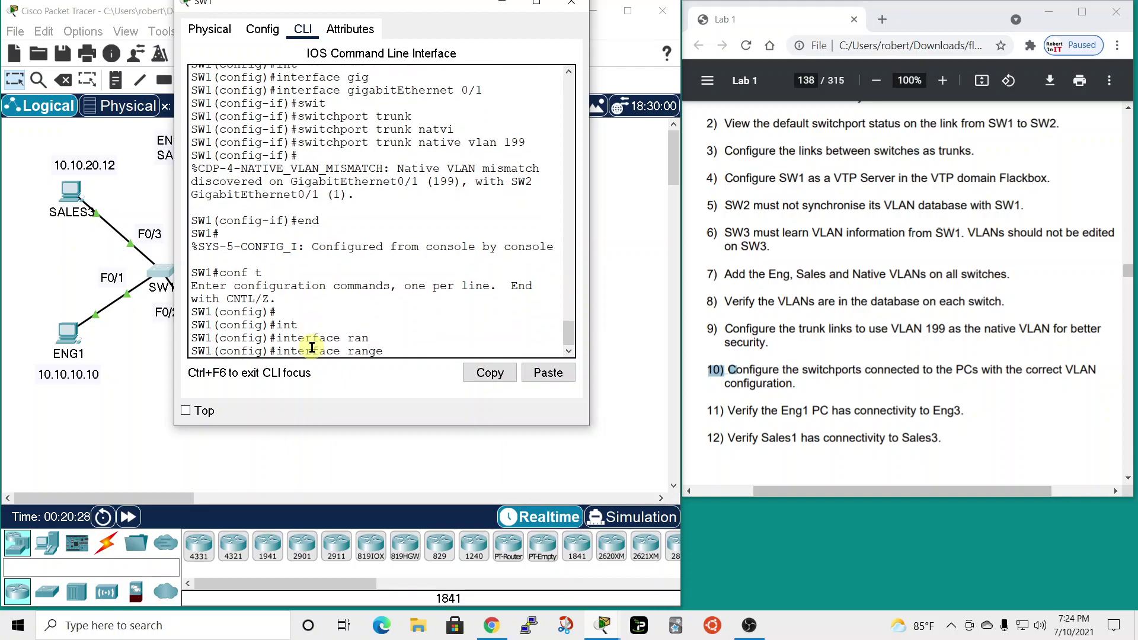
pyautogui.write('fa')
pyautogui.press('Tab')
pyautogui.write('0/1 -')
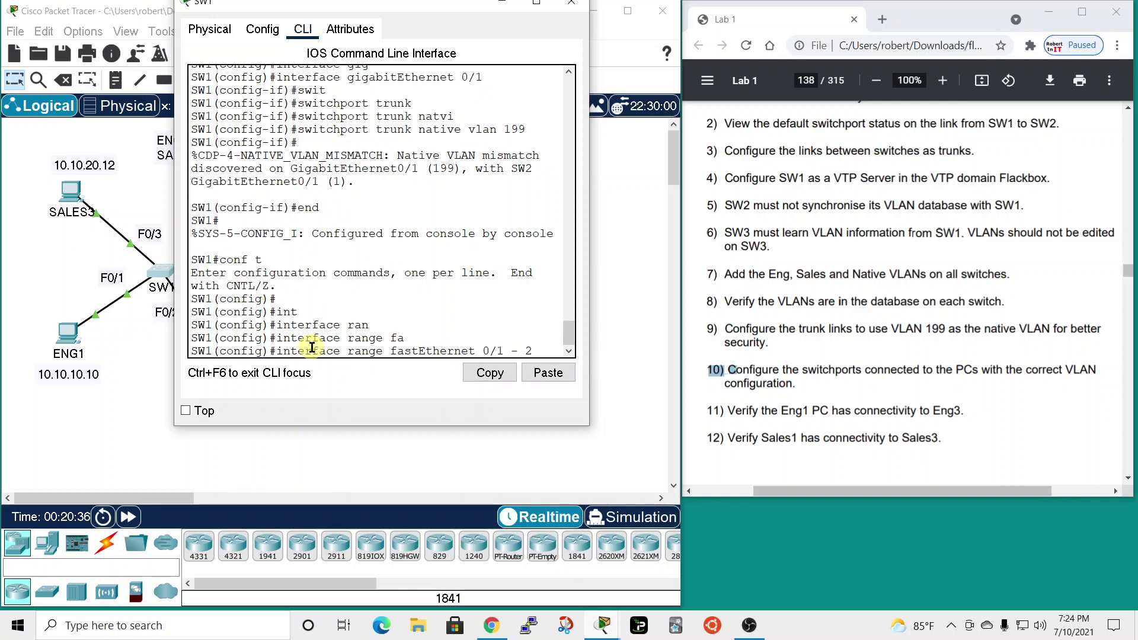
pyautogui.write(' 2')
pyautogui.press('Return')
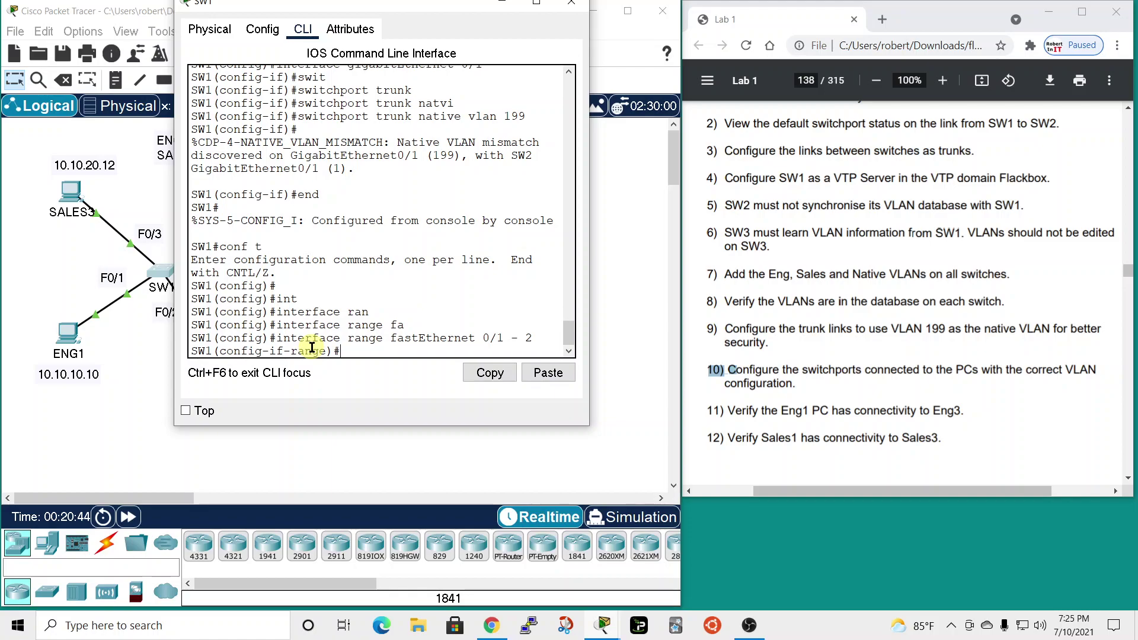
# Step: Set SW1's FastEthernet 0/1 - 2 ports to access mode
pyautogui.write('switch')
pyautogui.press('Tab')
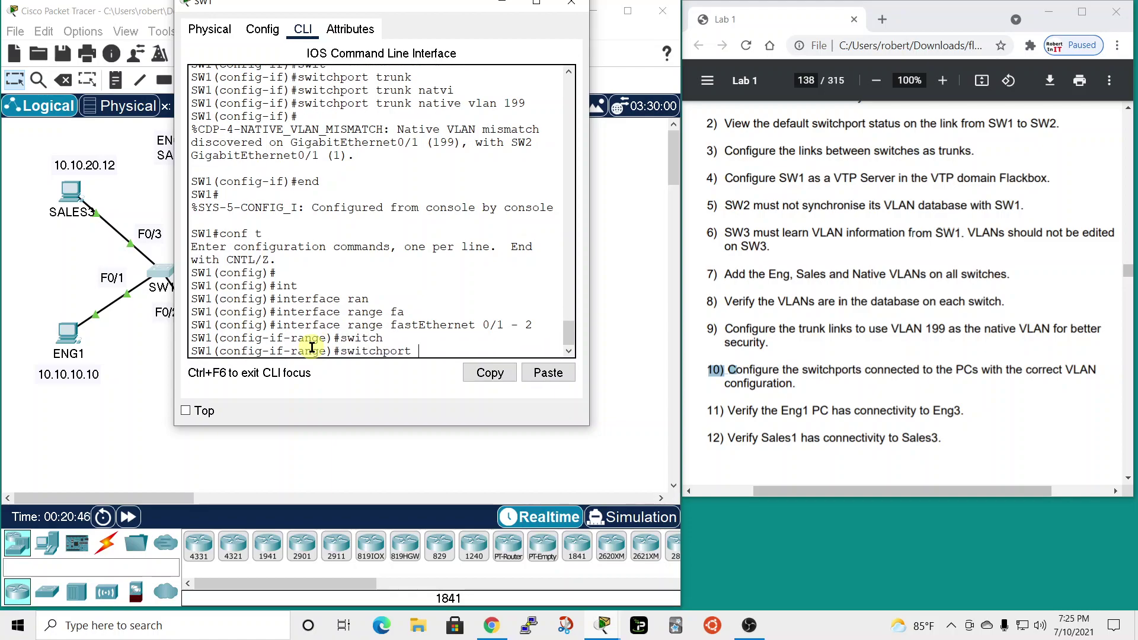
pyautogui.write('mod')
pyautogui.press('Tab')
pyautogui.write('acc')
pyautogui.press('Tab')
pyautogui.press('Return')
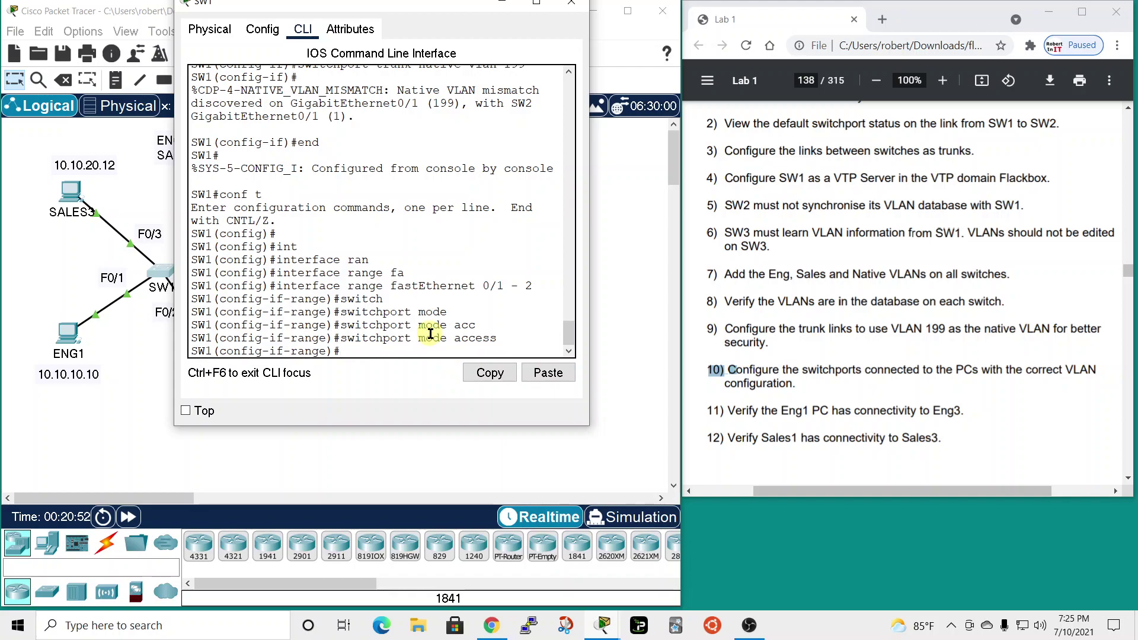
# Step: Assign SW1's FastEthernet 0/1 - 2 ports to access VLAN 10
pyautogui.write('witwit')
pyautogui.press('Tab')
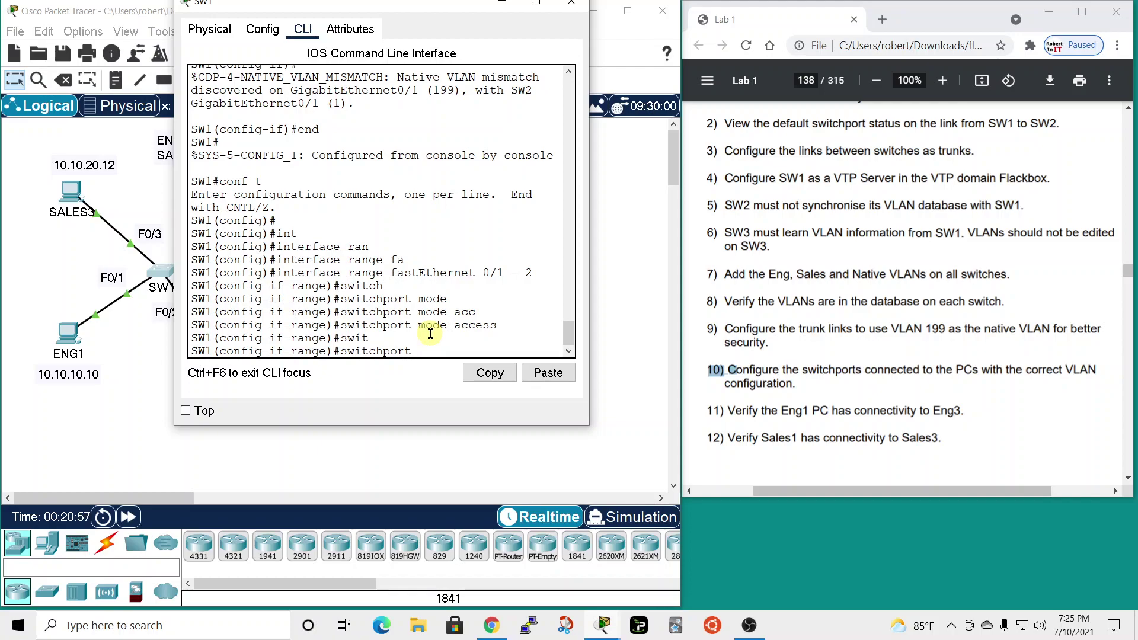
pyautogui.write('aces')
pyautogui.press('Tab')
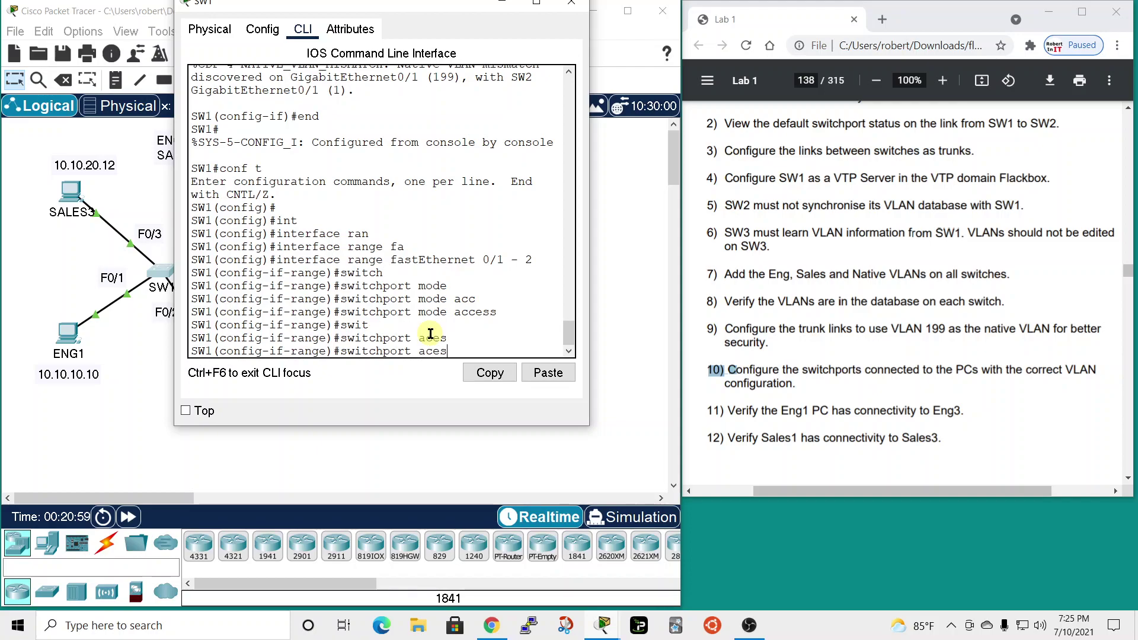
pyautogui.write('cess')
pyautogui.press('Tab')
pyautogui.write('v')
pyautogui.press('BackSpace')
pyautogui.press('BackSpace')
pyautogui.write('vlan 10')
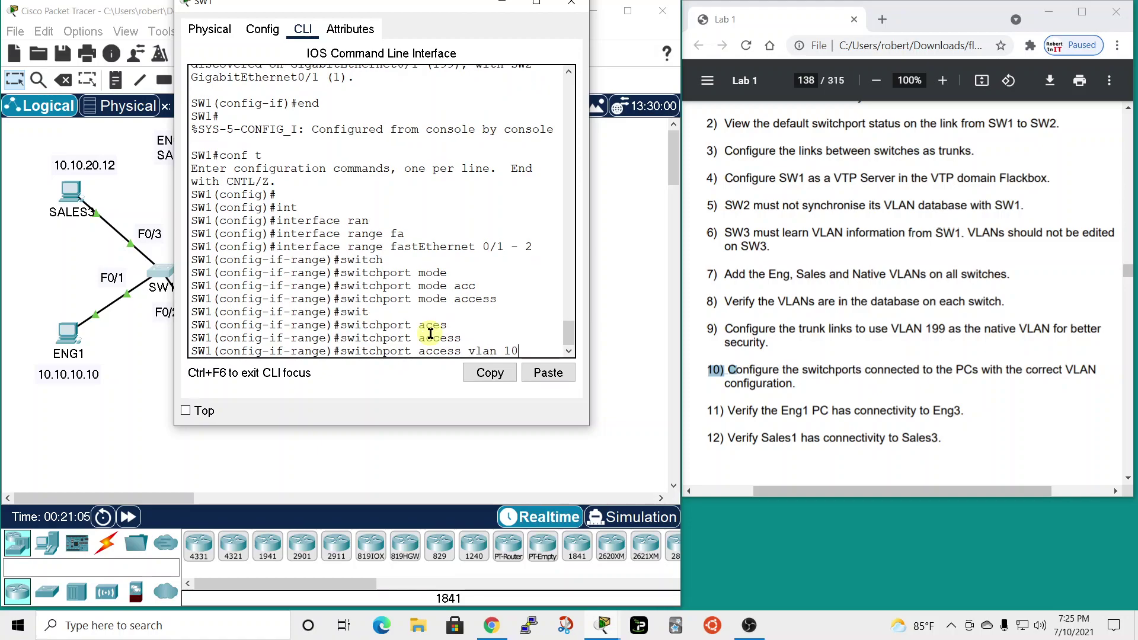
pyautogui.press('Return')
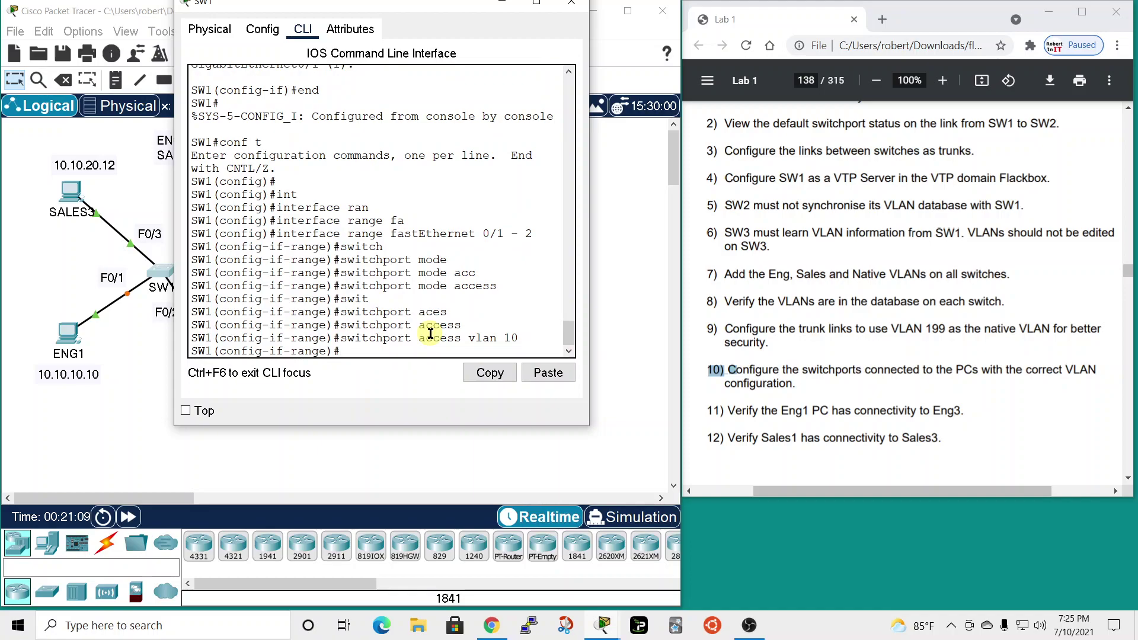
# Step: Check SW1's remaining PC port in the topology, then leave the range and enter interface configuration for FastEthernet 0/3
pyautogui.moveTo(403, 13); pyautogui.dragTo(537, 32)
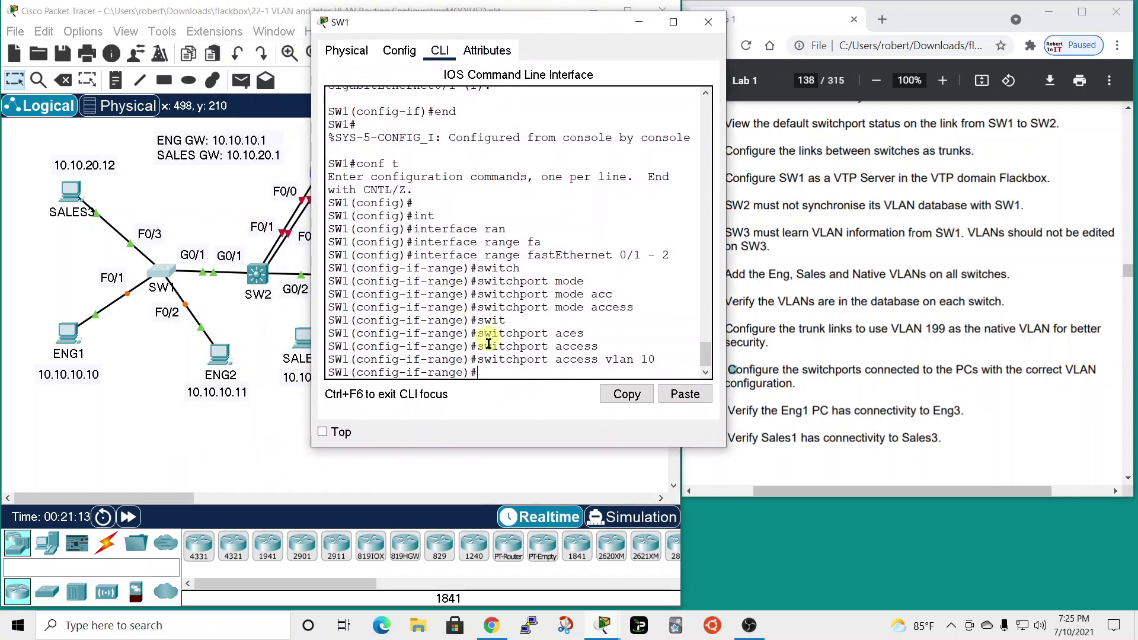
pyautogui.write('exit')
pyautogui.press('Return')
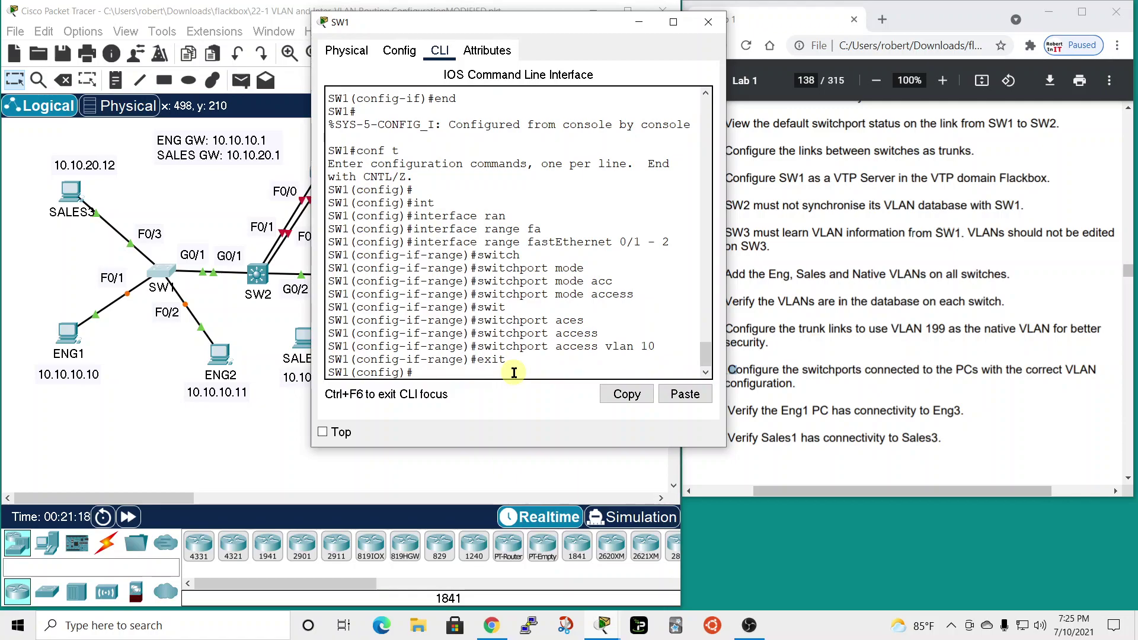
pyautogui.write('int')
pyautogui.press('Tab')
pyautogui.write('f')
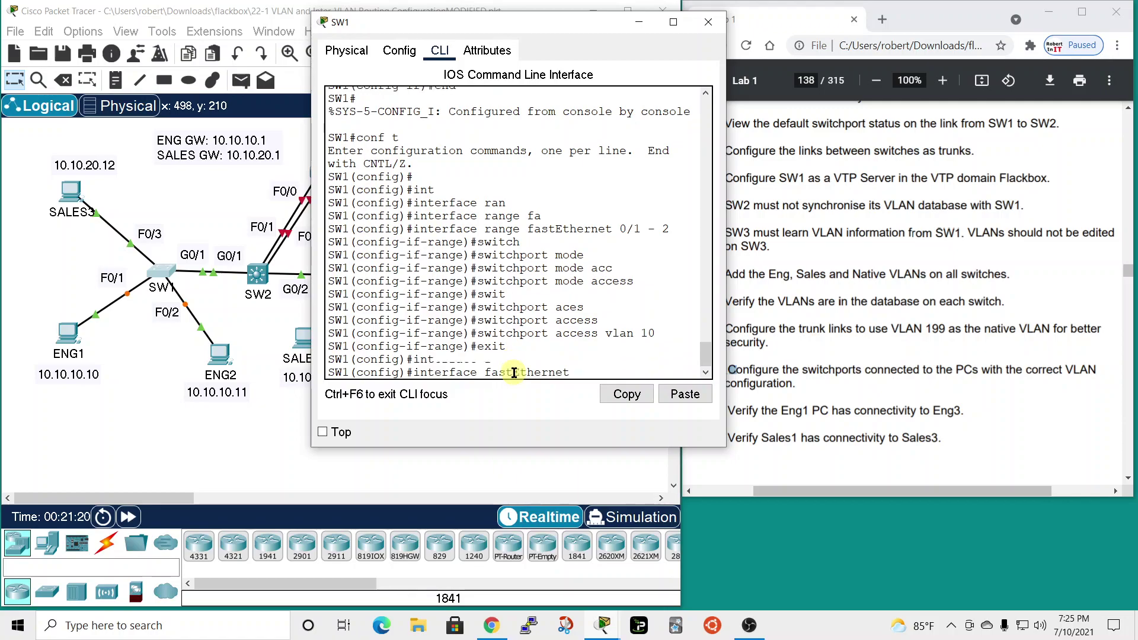
pyautogui.press('Tab')
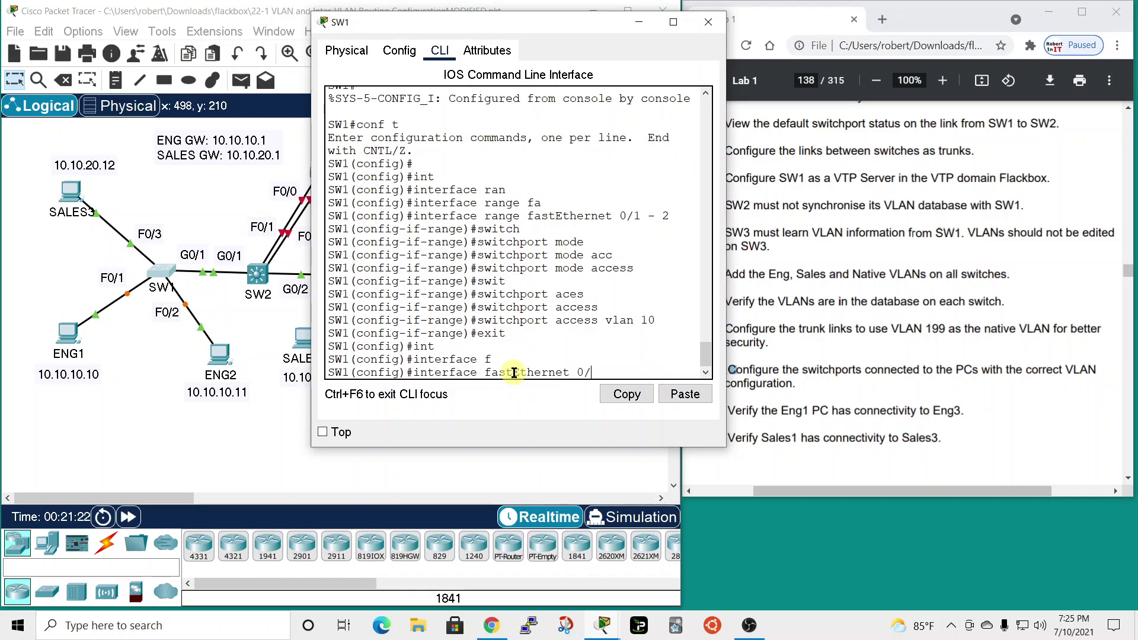
pyautogui.press('Return')
# Step: Set SW1's FastEthernet 0/3 port to access mode
pyautogui.write('wiwit')
pyautogui.press('Tab')
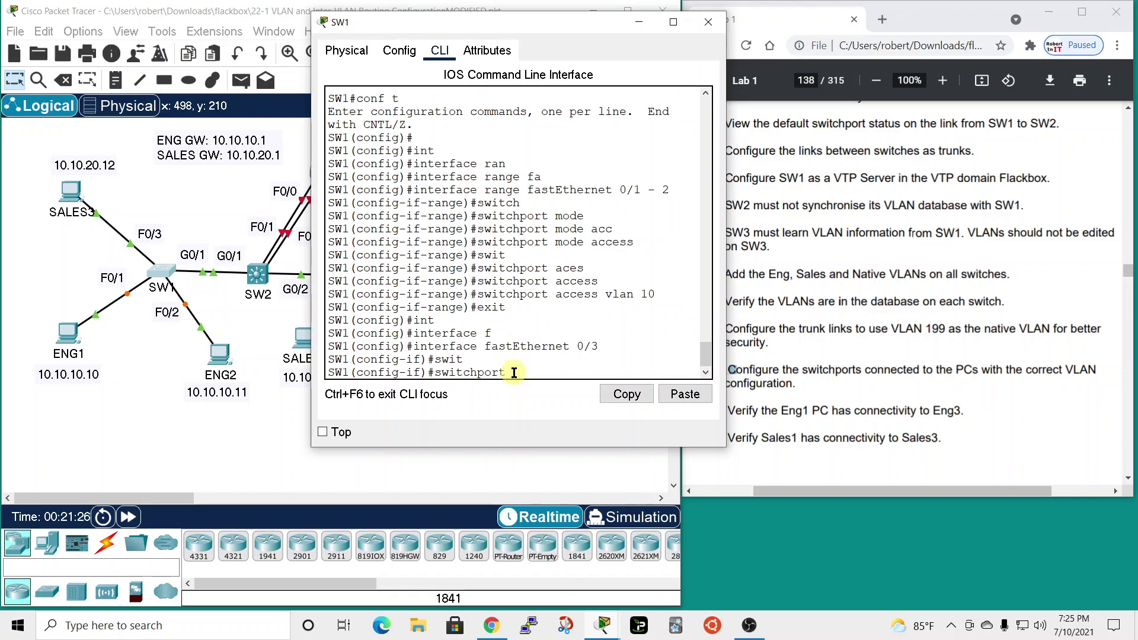
pyautogui.write('mod')
pyautogui.press('Tab')
pyautogui.write('acc')
pyautogui.press('Tab')
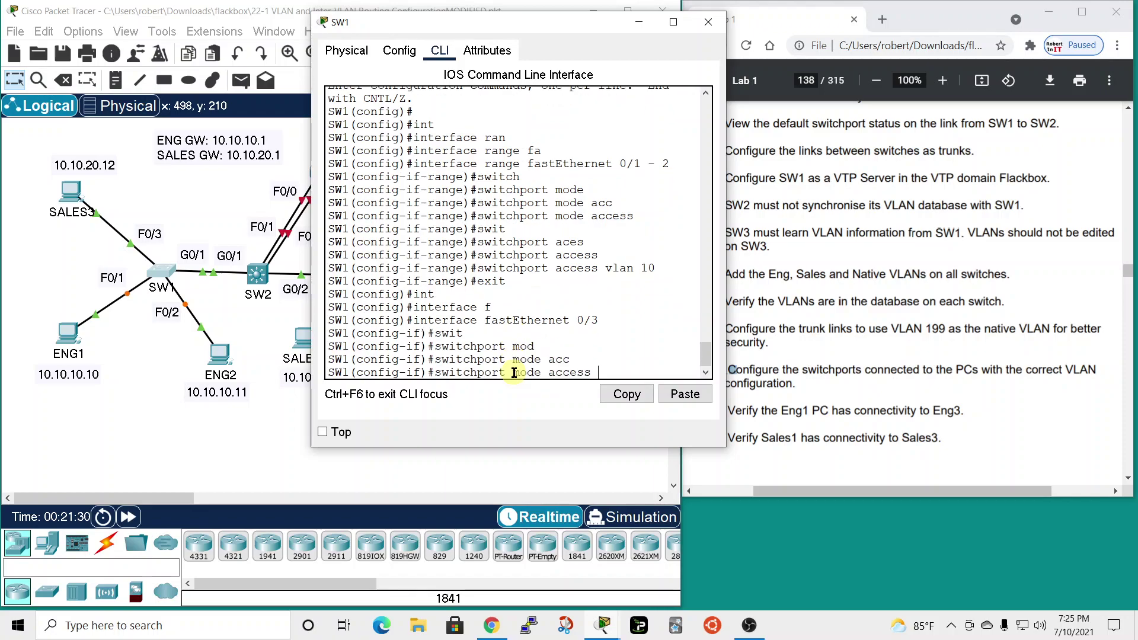
pyautogui.press('Return')
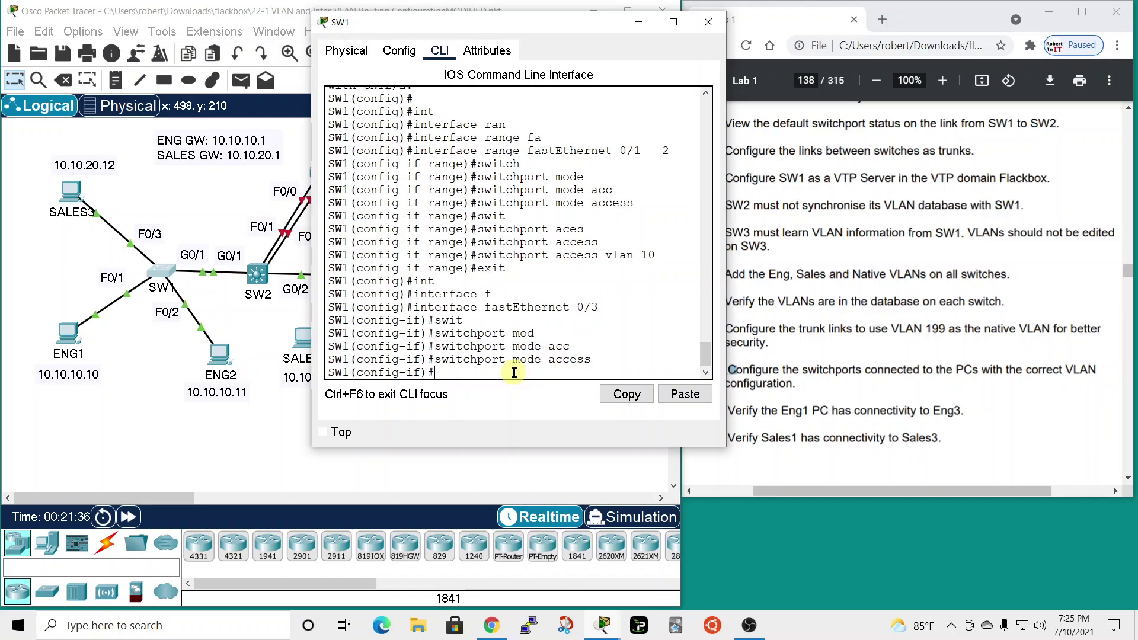
# Step: Assign SW1's FastEthernet 0/3 port to access VLAN 20
pyautogui.write('sw')
pyautogui.press('Tab')
pyautogui.write('acc')
pyautogui.press('Tab')
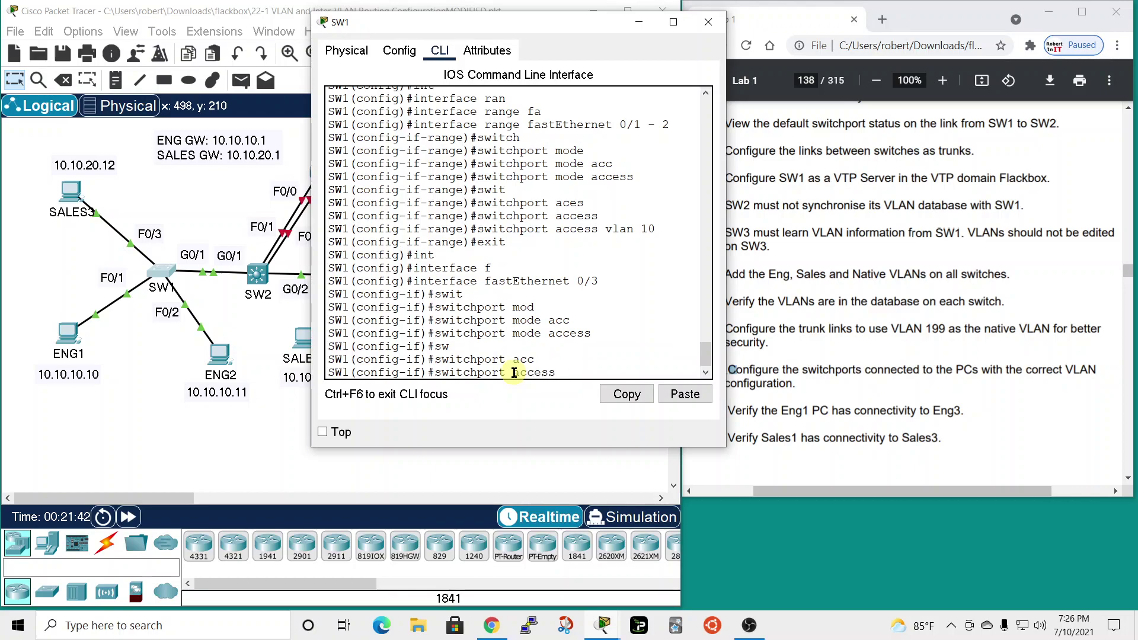
pyautogui.write('vla')
pyautogui.press('Tab')
pyautogui.write('20')
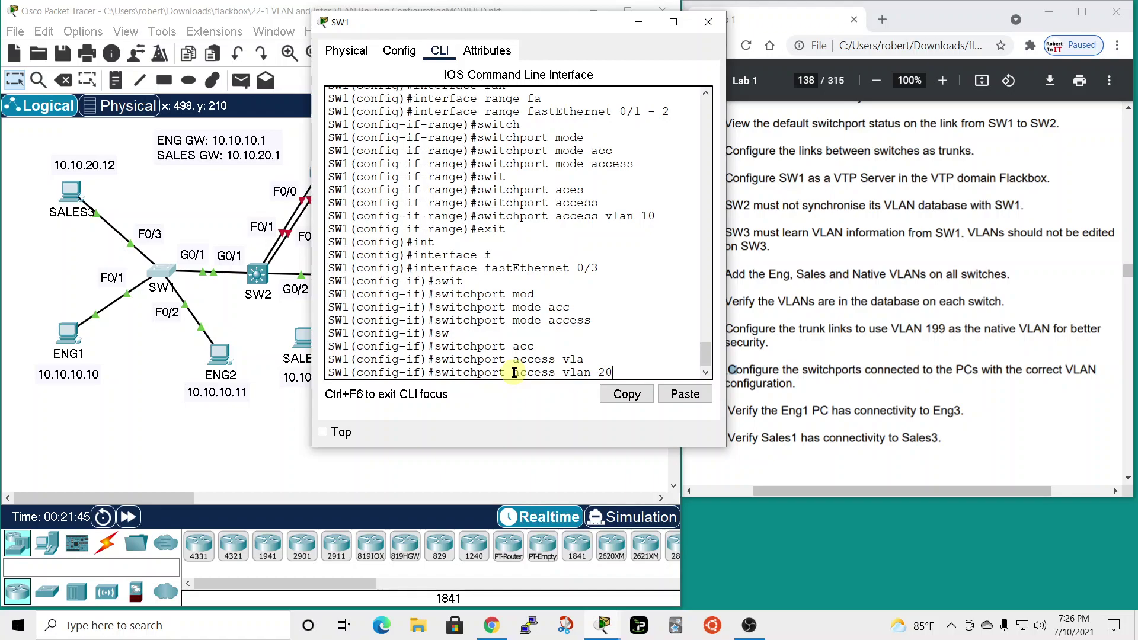
pyautogui.press('Return')
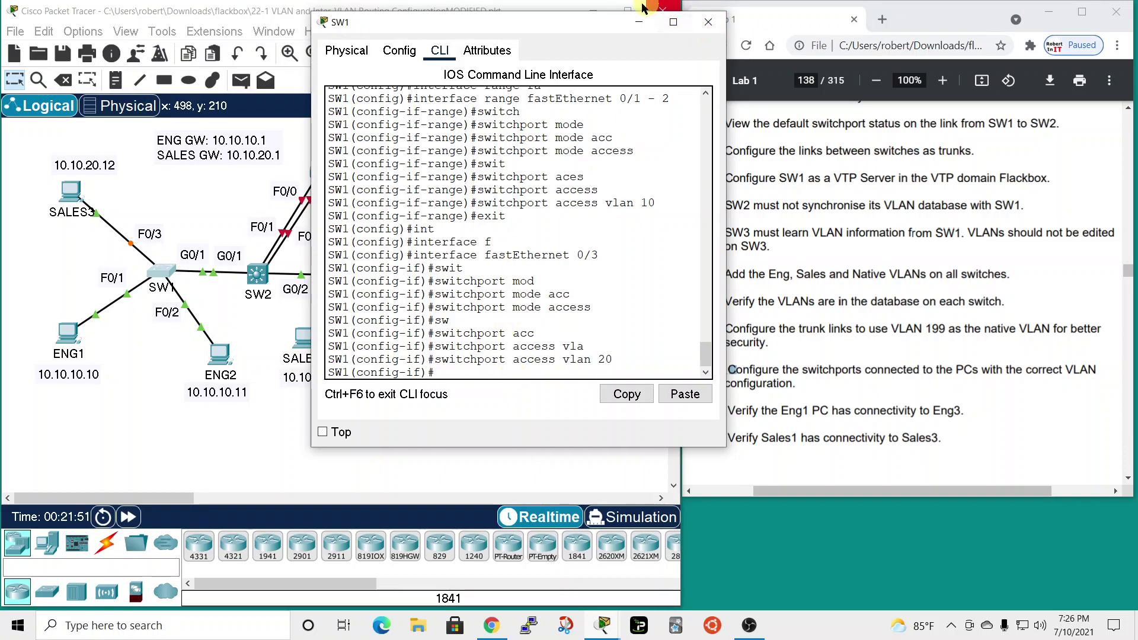
# Step: Close SW1's window and open the SW3 command line at its configuration prompt
pyautogui.moveTo(592, 22); pyautogui.dragTo(558, 41)
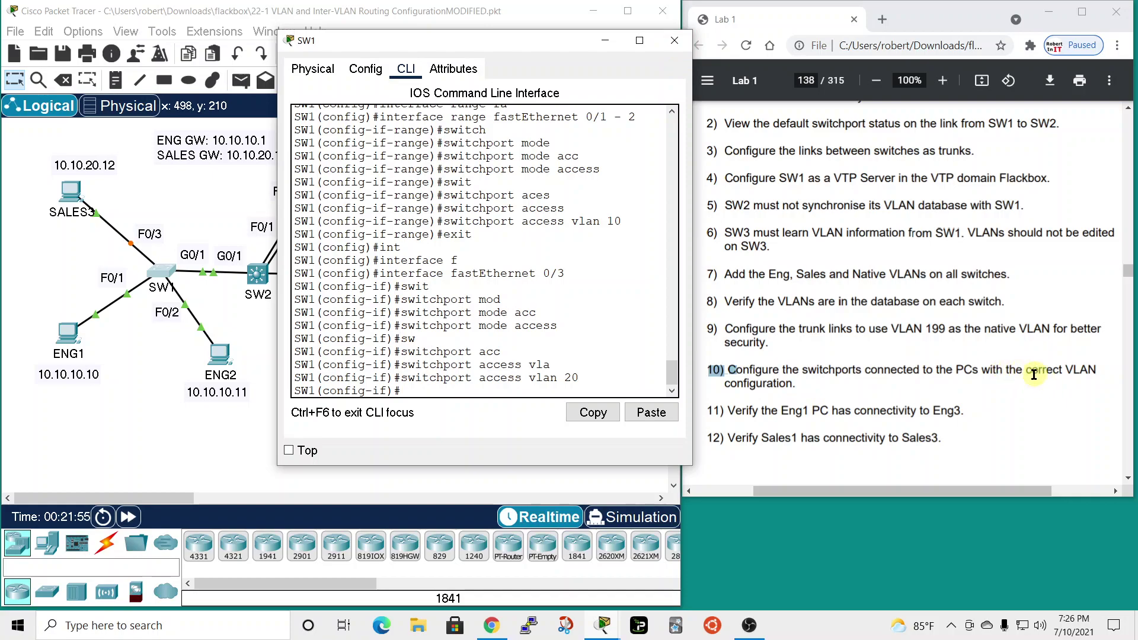
pyautogui.click(676, 41)
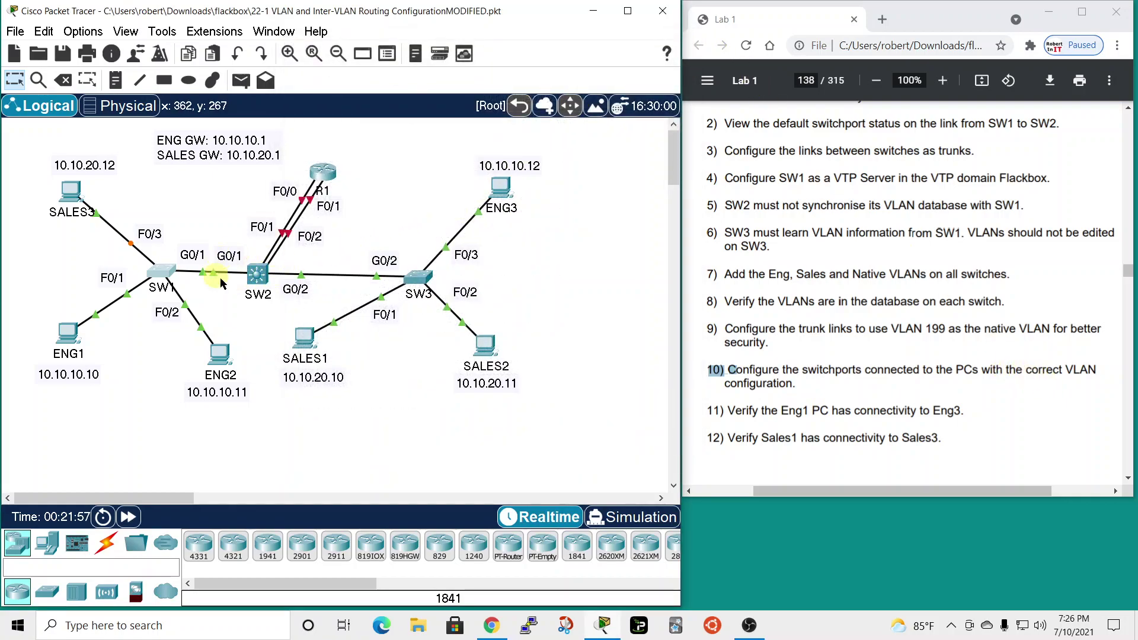
pyautogui.click(423, 279)
pyautogui.moveTo(650, 92); pyautogui.dragTo(433, 12)
pyautogui.moveTo(561, 202); pyautogui.dragTo(648, 205)
pyautogui.moveTo(458, 19); pyautogui.dragTo(349, 46)
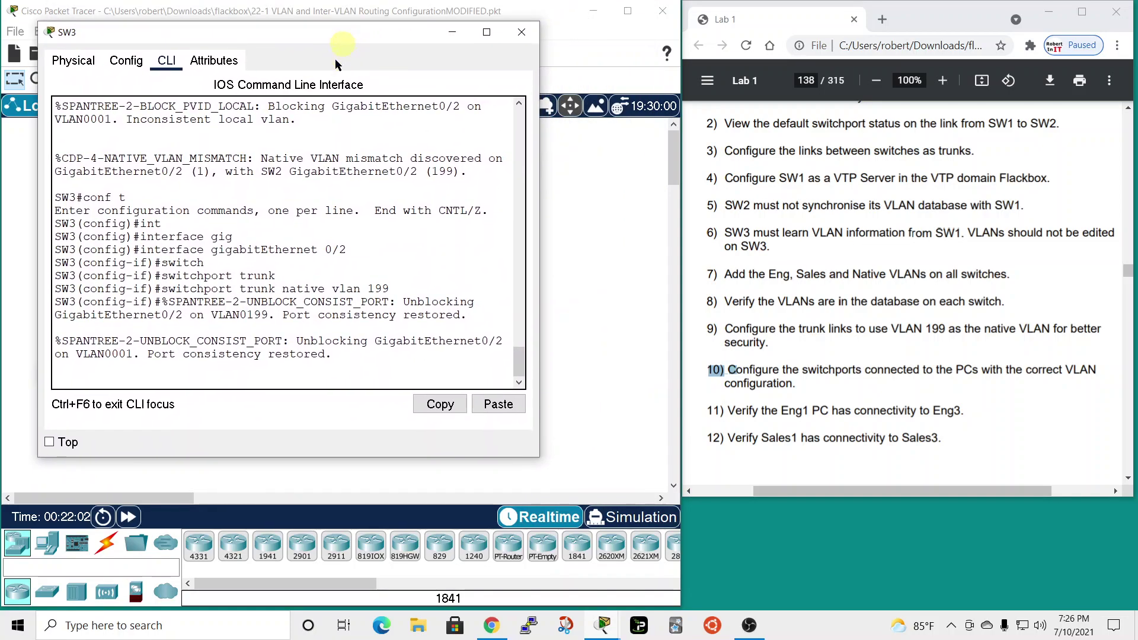
pyautogui.press('Return')
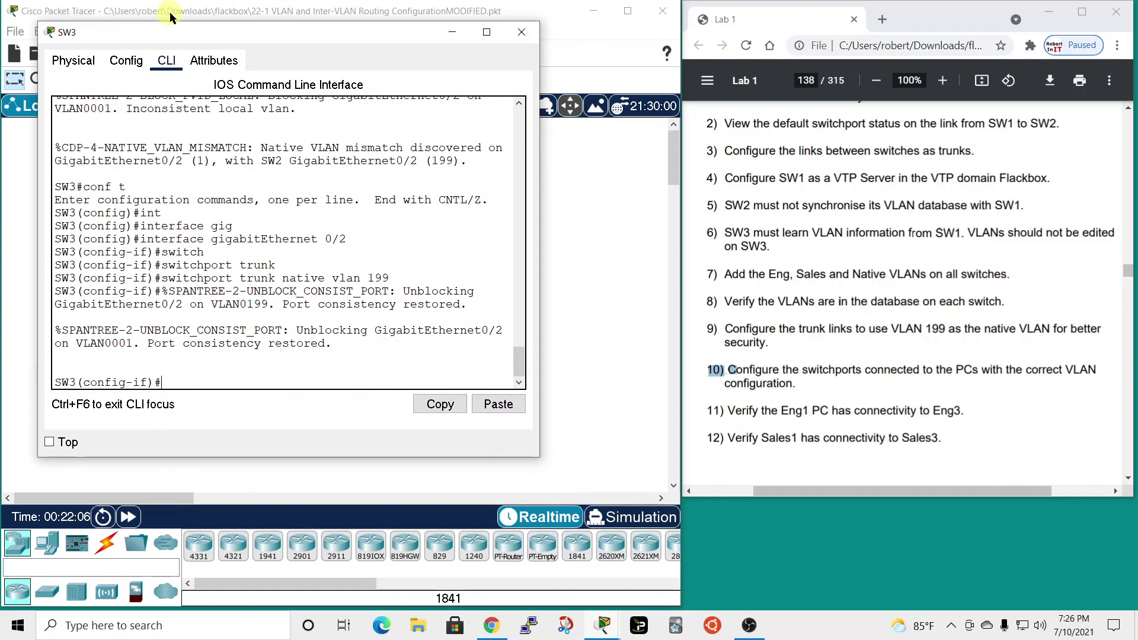
# Step: Check SW3's PC port labels in the topology, then exit its interface configuration to global configuration mode
pyautogui.moveTo(252, 38); pyautogui.dragTo(780, 112)
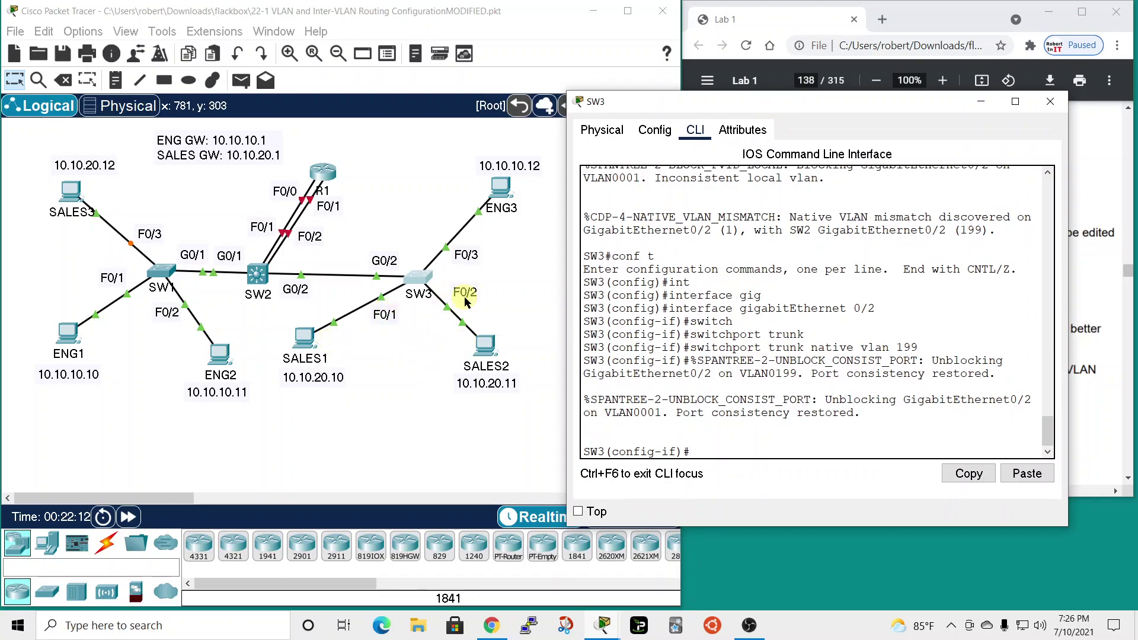
pyautogui.moveTo(794, 100); pyautogui.dragTo(353, 16)
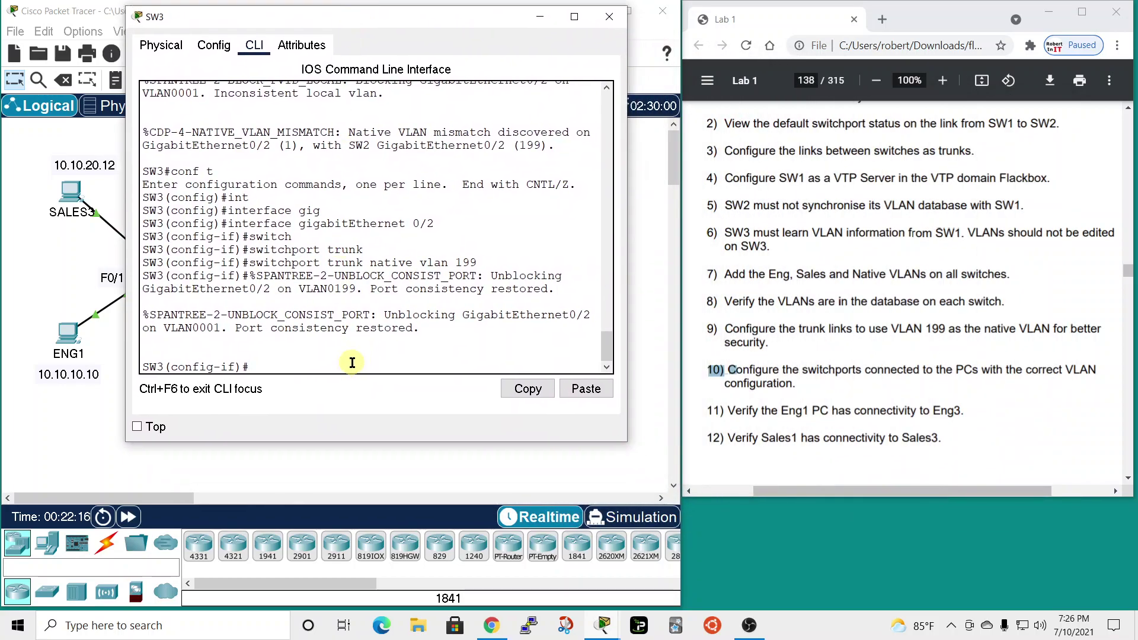
pyautogui.write('exit')
pyautogui.press('Return')
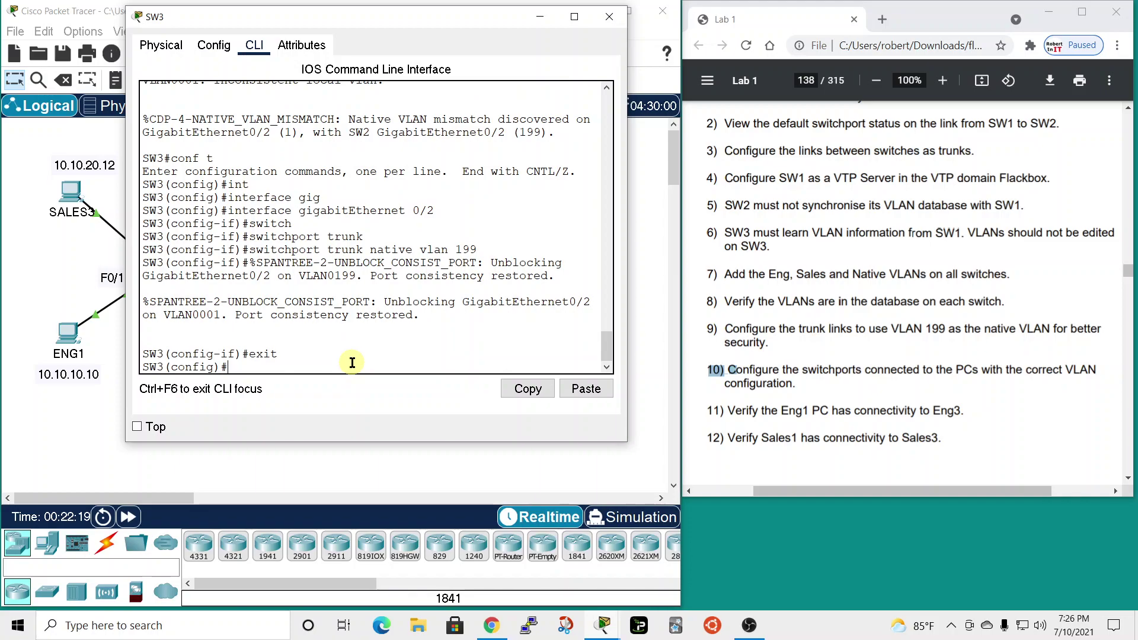
# Step: Enter interface range configuration for SW3's FastEthernet 0/1 - 2, checking the topology for the Sales PC ports
pyautogui.write('int')
pyautogui.press('Tab')
pyautogui.write('ran')
pyautogui.press('Tab')
pyautogui.write('f')
pyautogui.press('Tab')
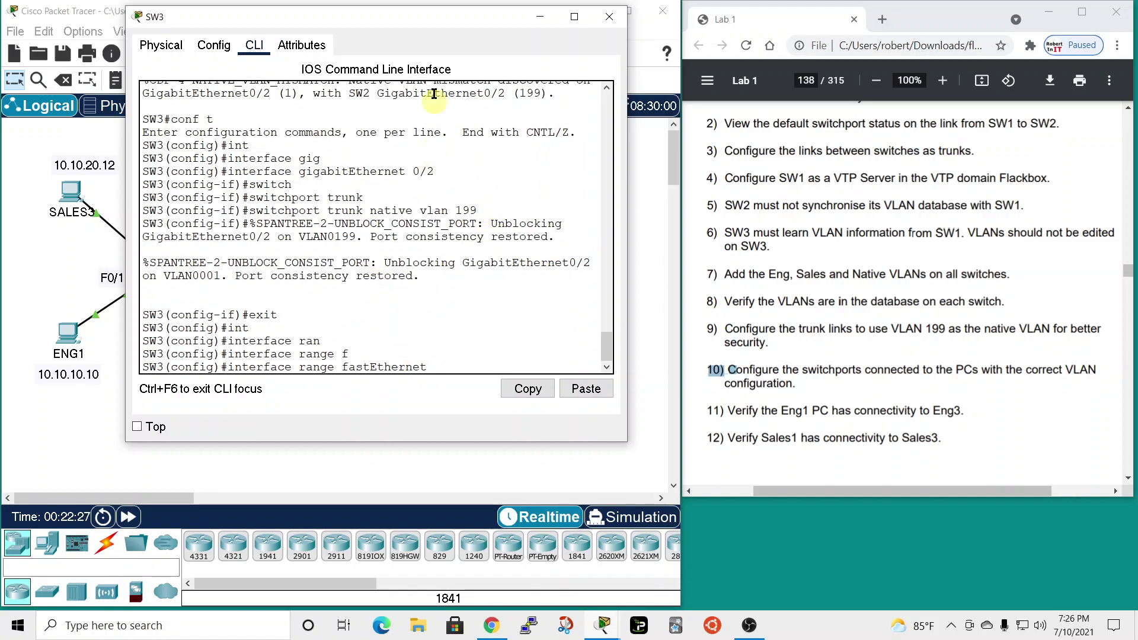
pyautogui.moveTo(438, 18); pyautogui.dragTo(781, 49)
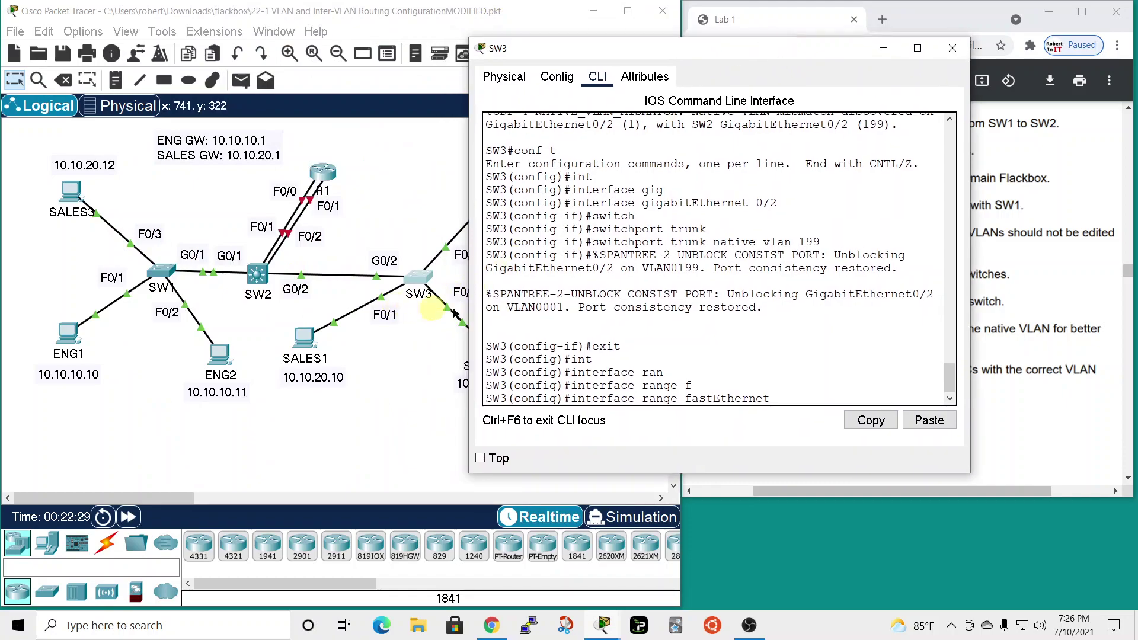
pyautogui.moveTo(651, 49); pyautogui.dragTo(688, 45)
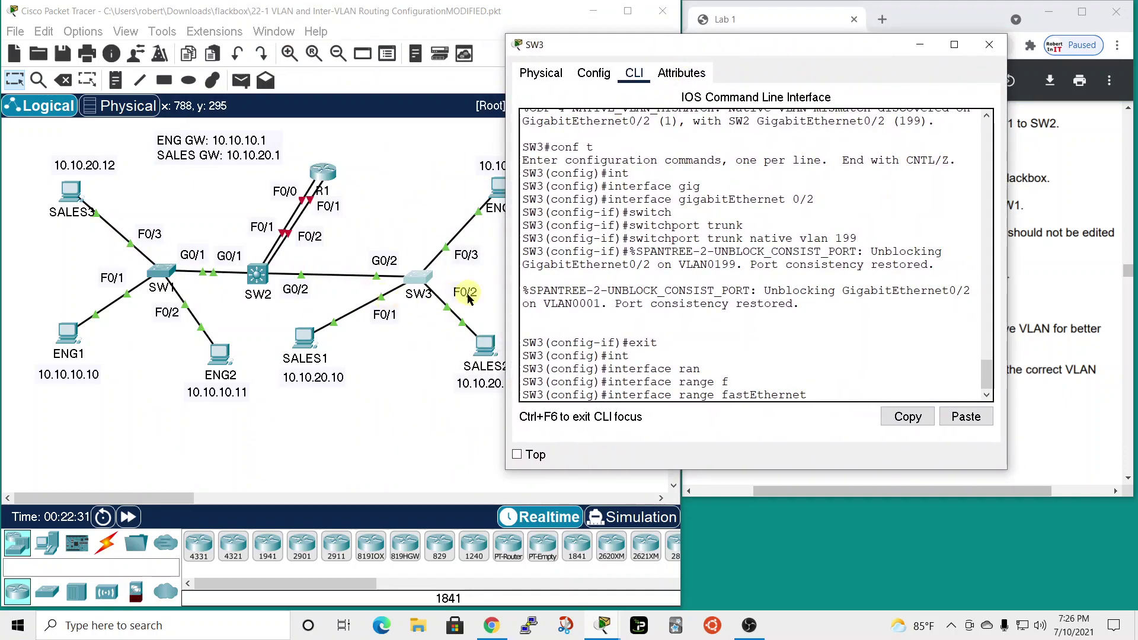
pyautogui.moveTo(769, 45); pyautogui.dragTo(364, 12)
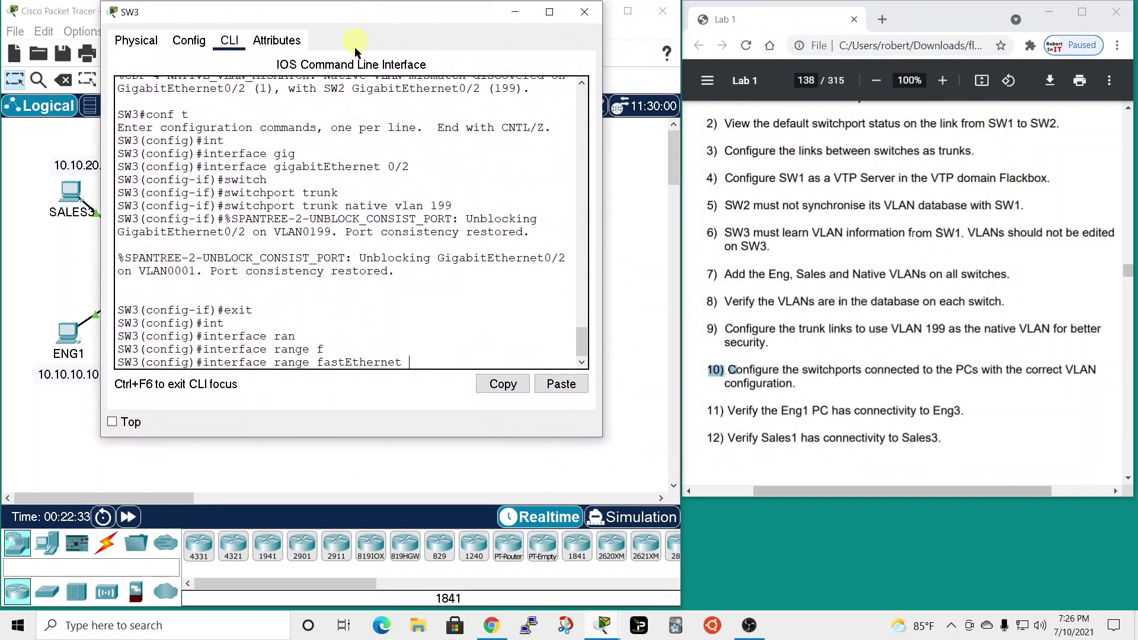
pyautogui.write('0/1 - 2')
pyautogui.press('Return')
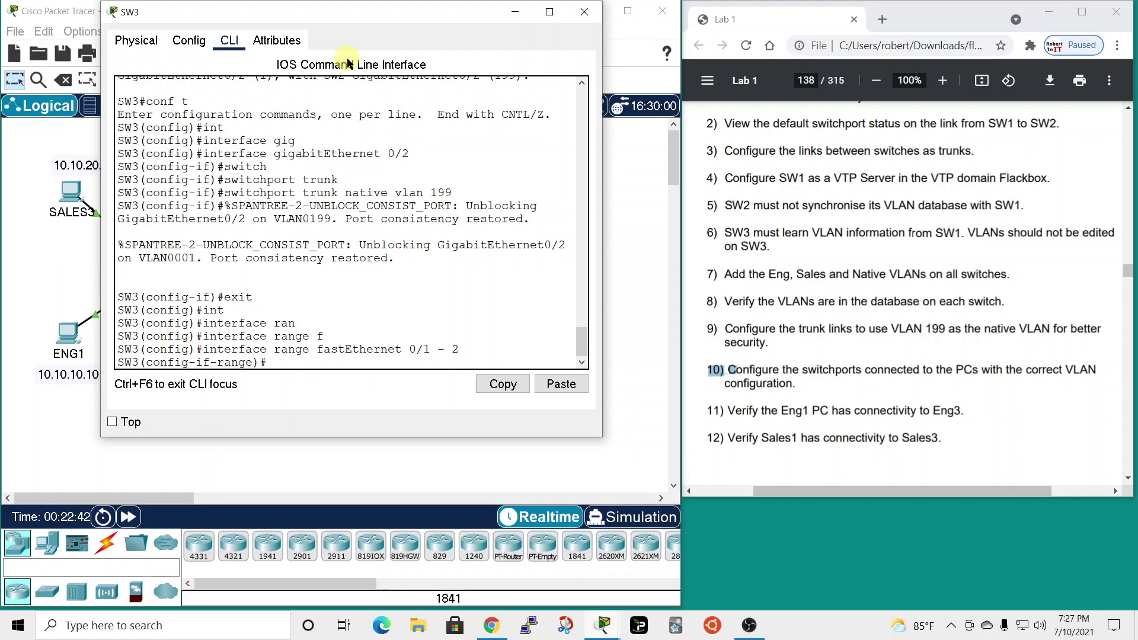
# Step: Set the FastEthernet 0/1 - 2 interface range on SW3 to switchport access mode
pyautogui.write('swi')
pyautogui.press('Tab')
pyautogui.write('m')
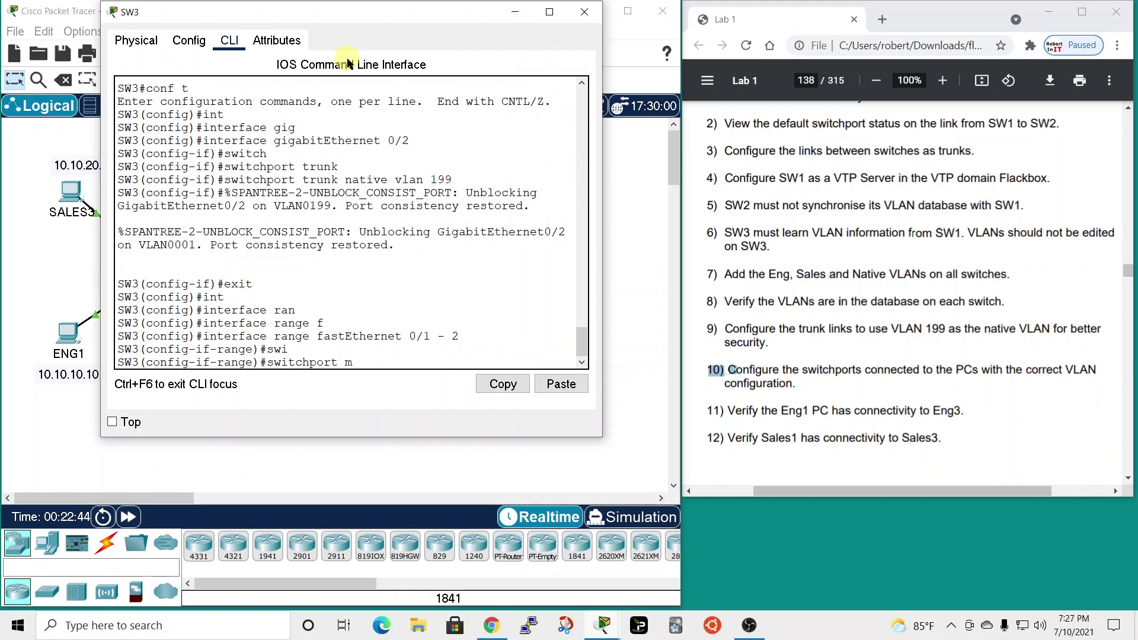
pyautogui.write('od')
pyautogui.press('Tab')
pyautogui.write('acc')
pyautogui.press('Tab')
pyautogui.press('Return')
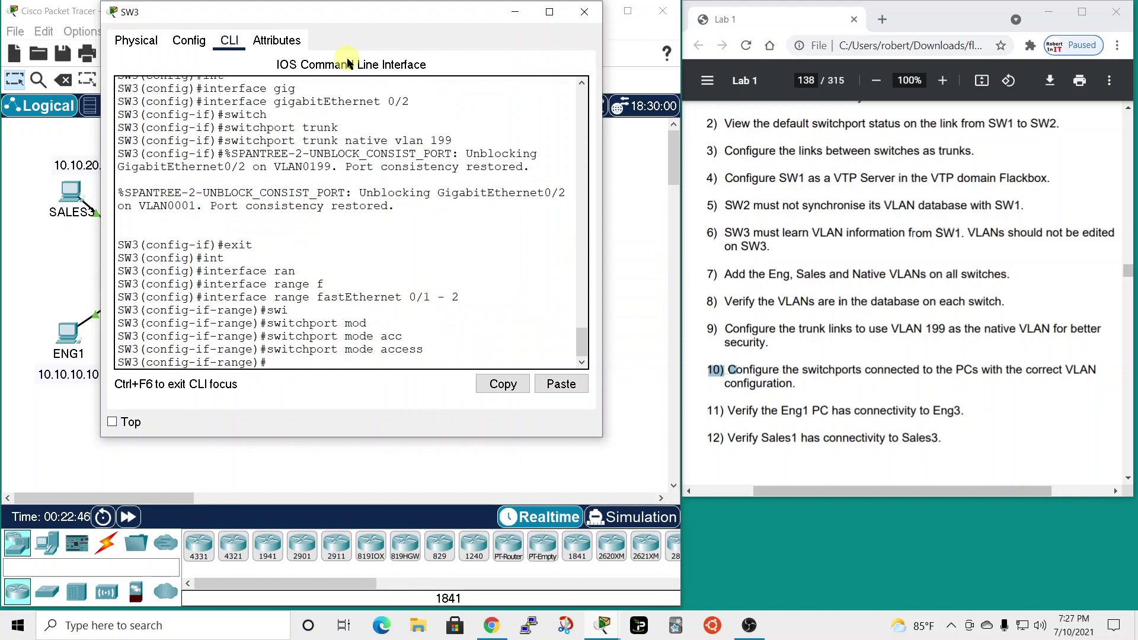
# Step: Assign the FastEthernet 0/1 - 2 range on SW3 to access VLAN 20 and exit to global configuration mode
pyautogui.write('swit')
pyautogui.press('Tab')
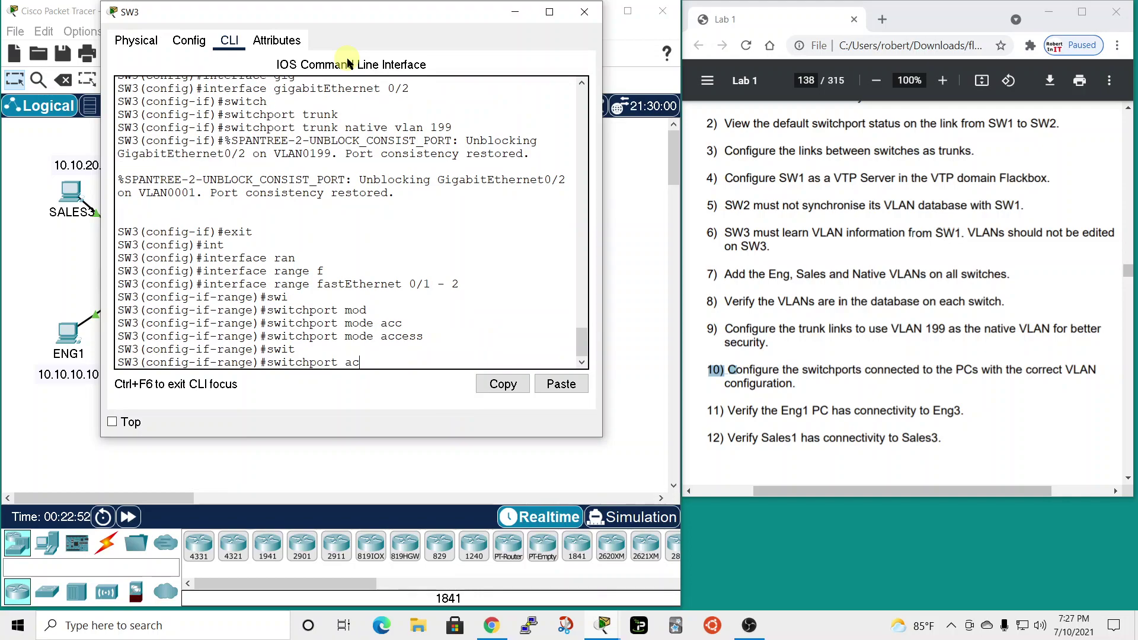
pyautogui.press('Tab')
pyautogui.write('sale')
pyautogui.press('BackSpace')
pyautogui.write('v')
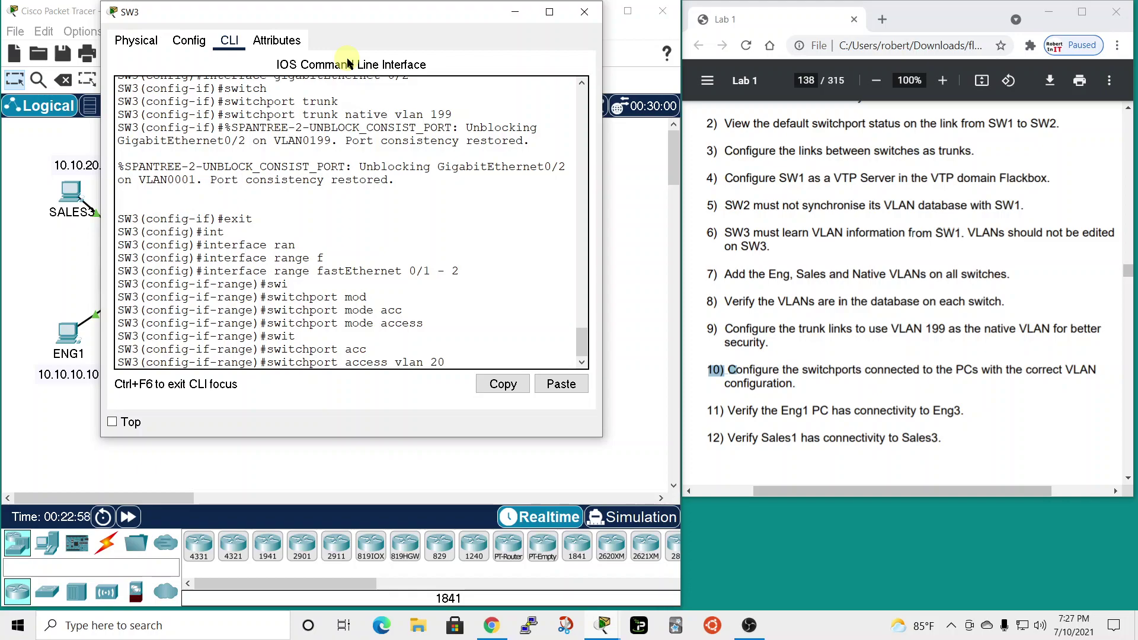
pyautogui.write('lan 20')
pyautogui.press('Return')
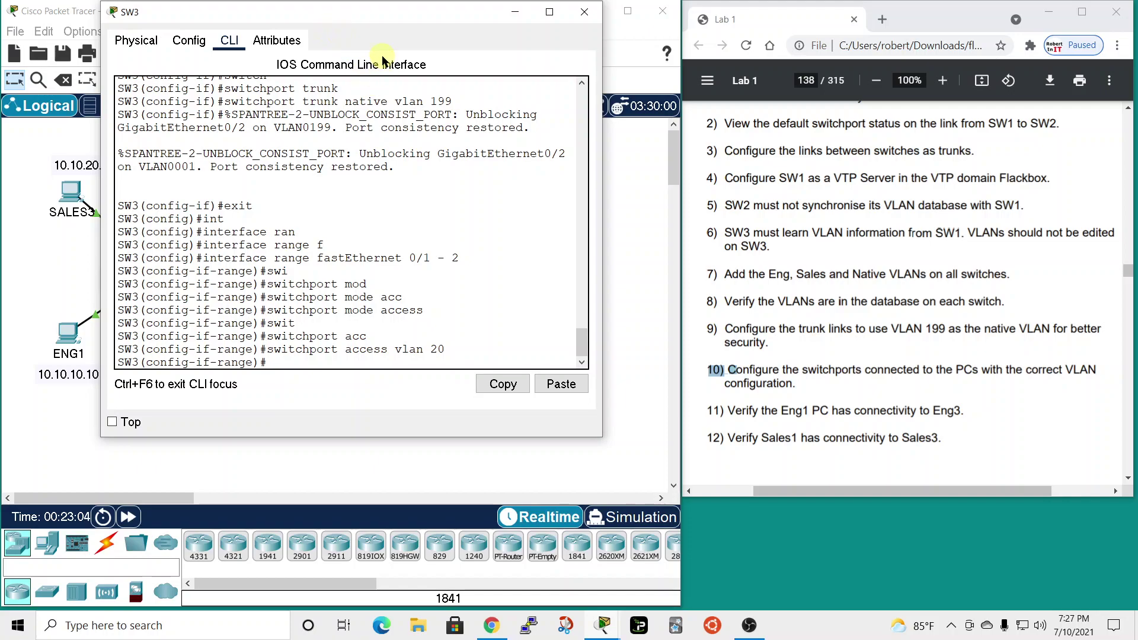
pyautogui.moveTo(419, 10); pyautogui.dragTo(870, 80)
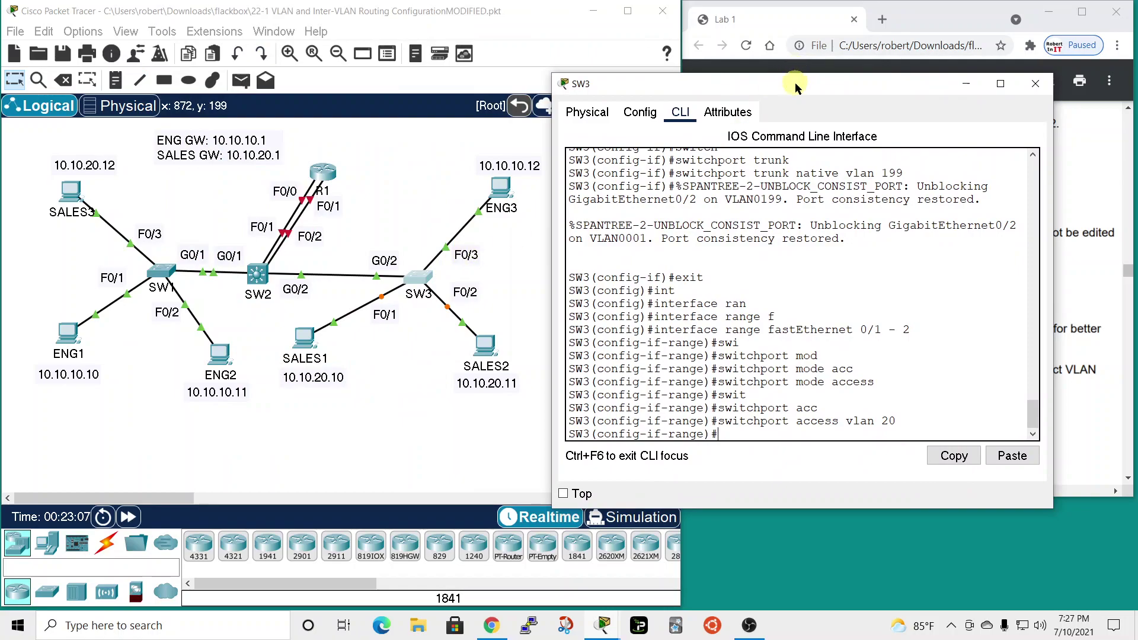
pyautogui.moveTo(795, 85); pyautogui.dragTo(437, 33)
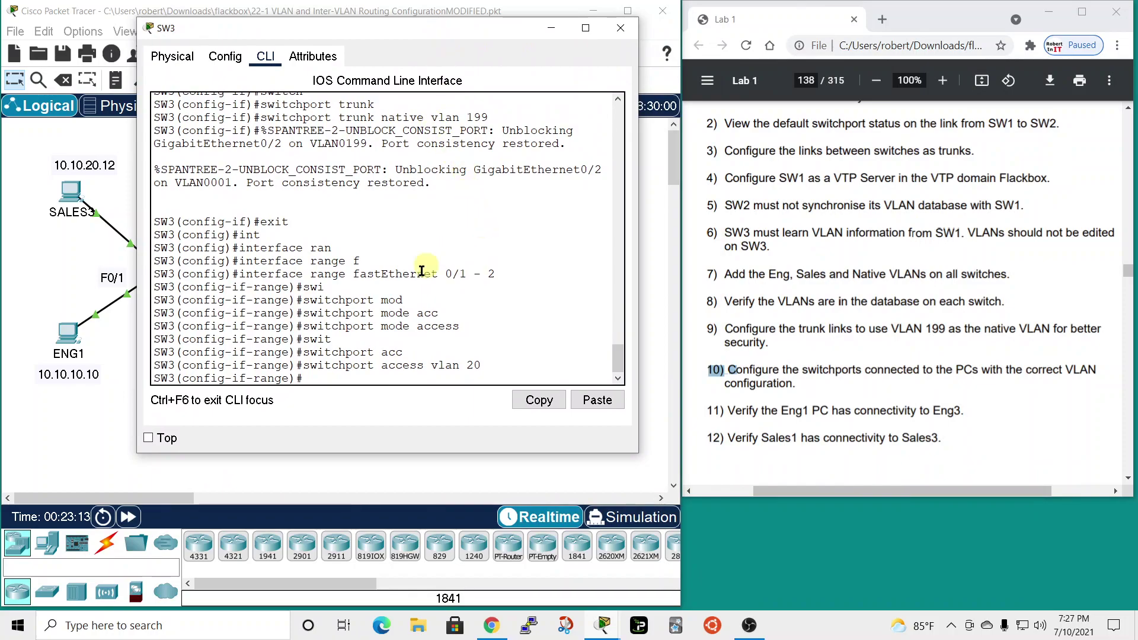
pyautogui.write('xit')
pyautogui.press('Return')
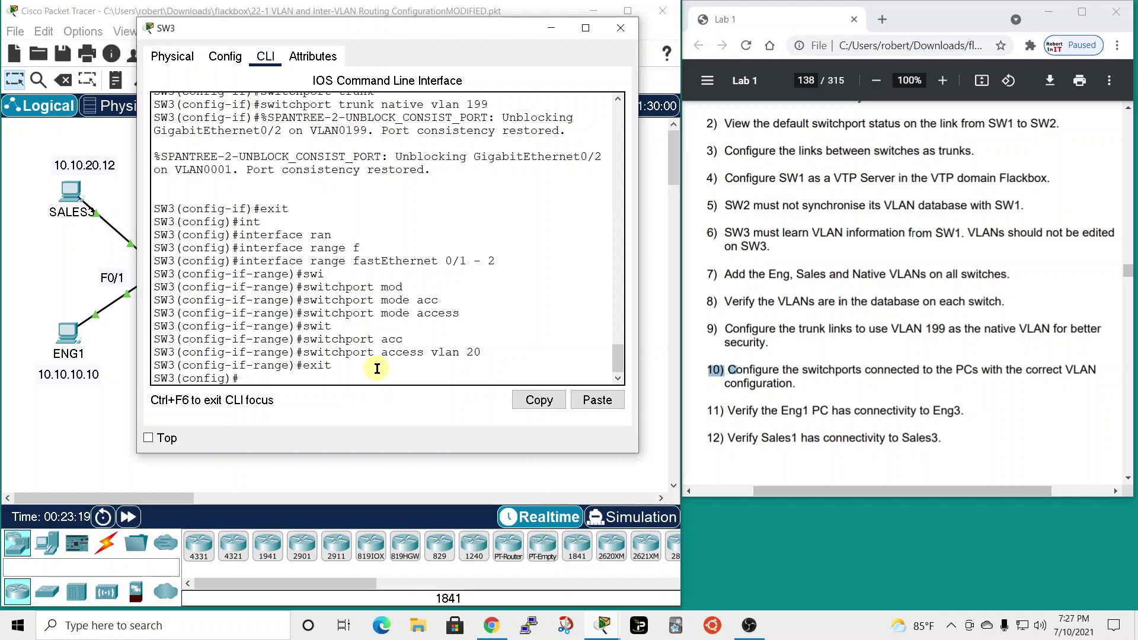
# Step: Enter interface fastEthernet 0/3 on SW3 and set it to switchport access mode
pyautogui.moveTo(490, 29); pyautogui.dragTo(542, 51)
pyautogui.press('Tab')
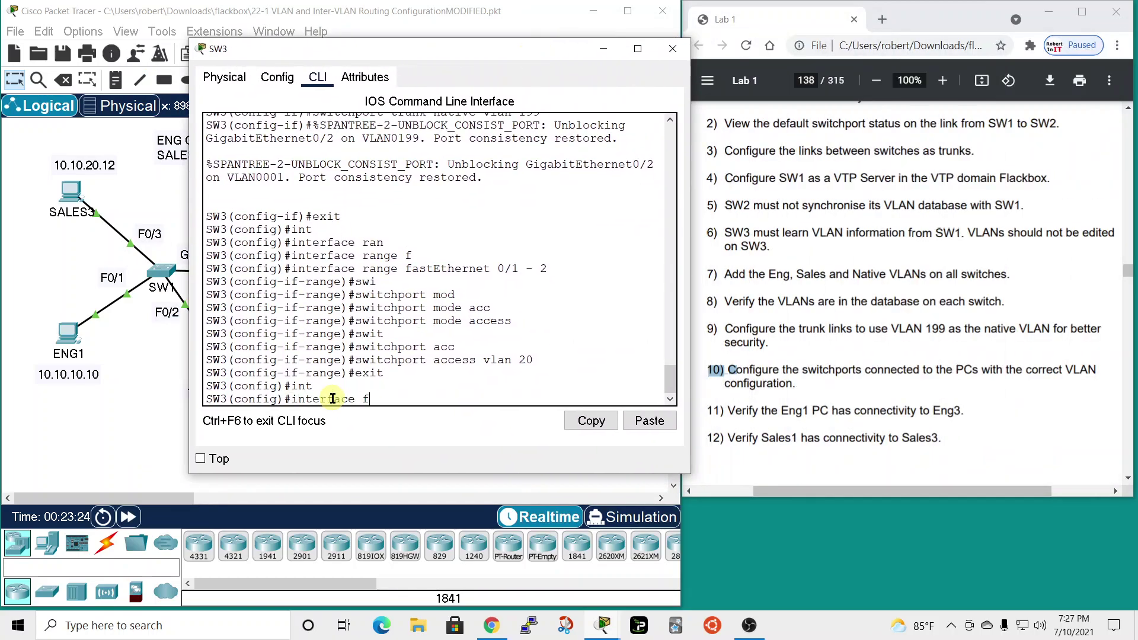
pyautogui.write('fa')
pyautogui.press('Tab')
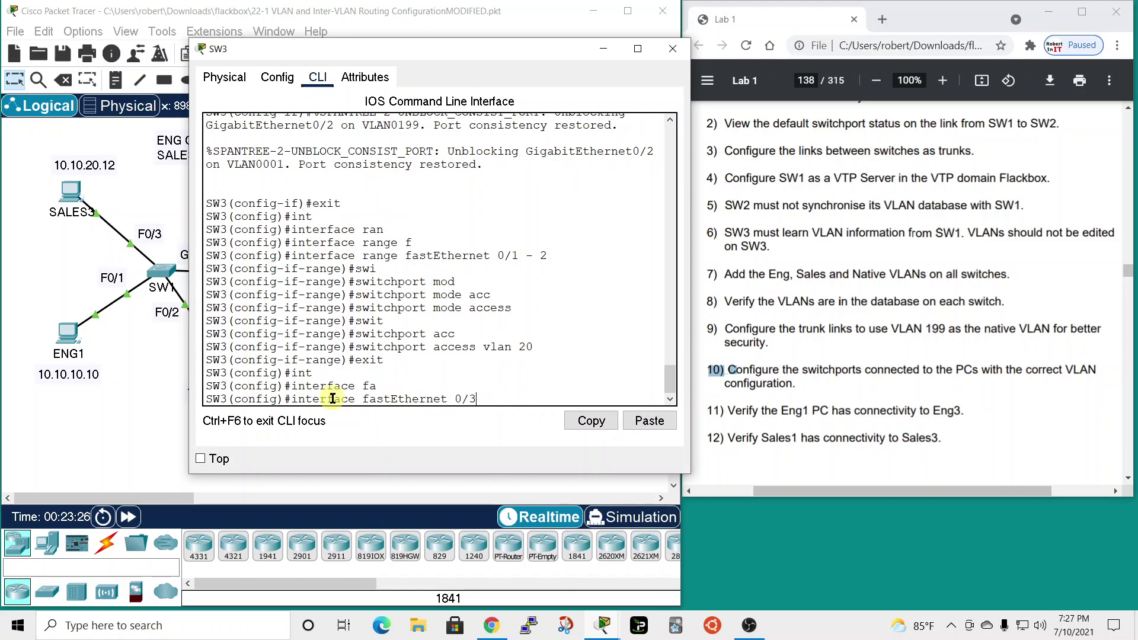
pyautogui.write('0/3')
pyautogui.press('Return')
pyautogui.write('swit')
pyautogui.press('Tab')
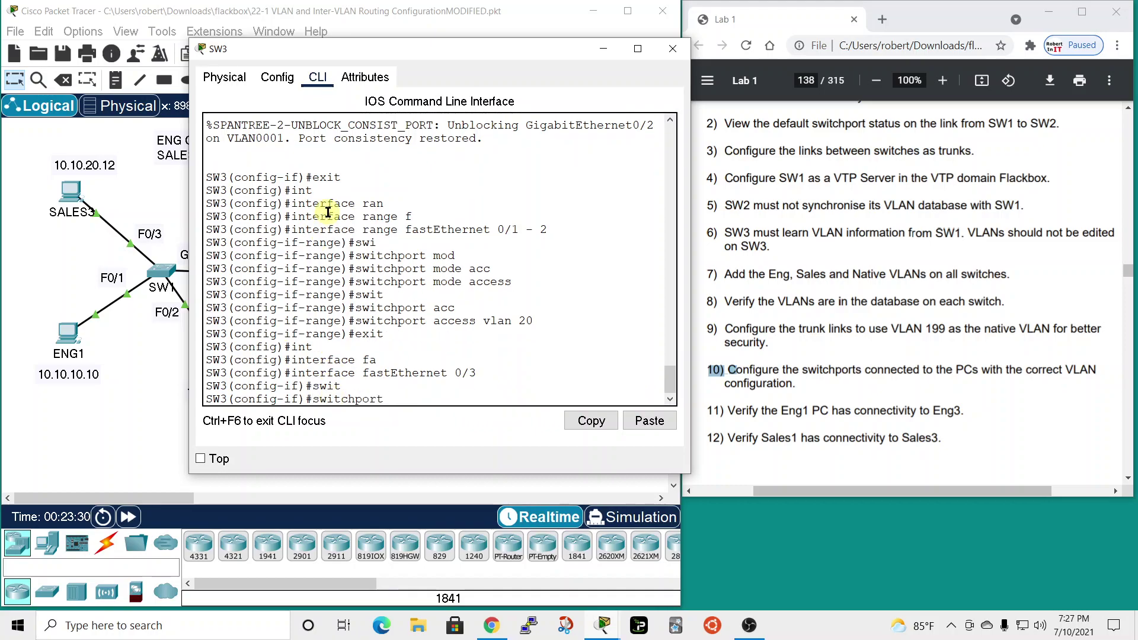
pyautogui.write('mod')
pyautogui.press('Tab')
pyautogui.write('acc')
pyautogui.press('Tab')
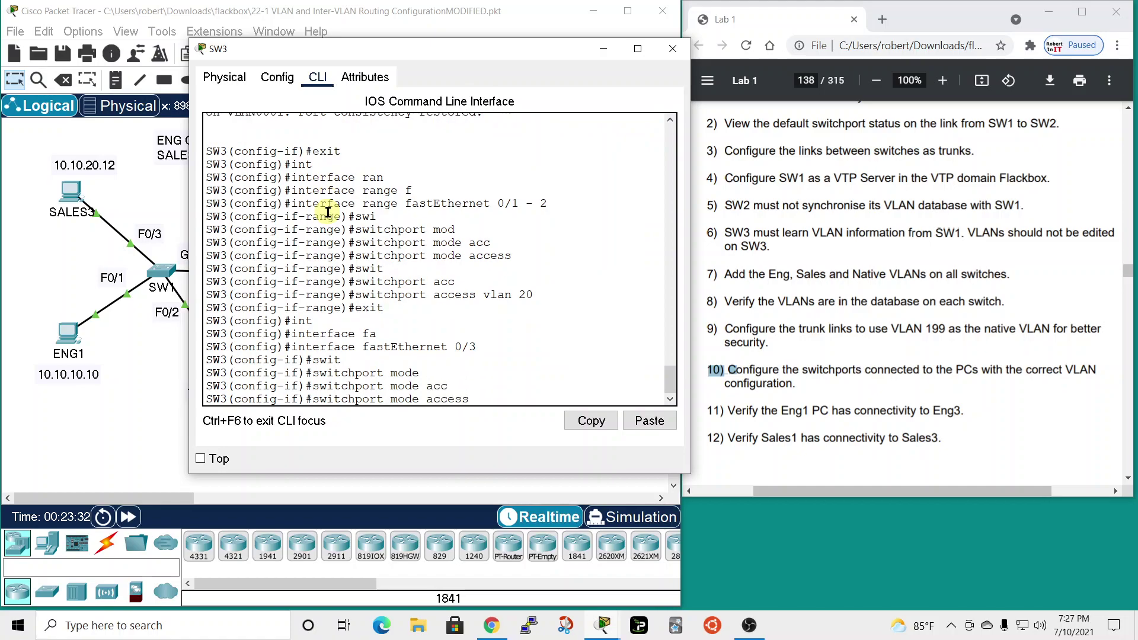
pyautogui.press('Return')
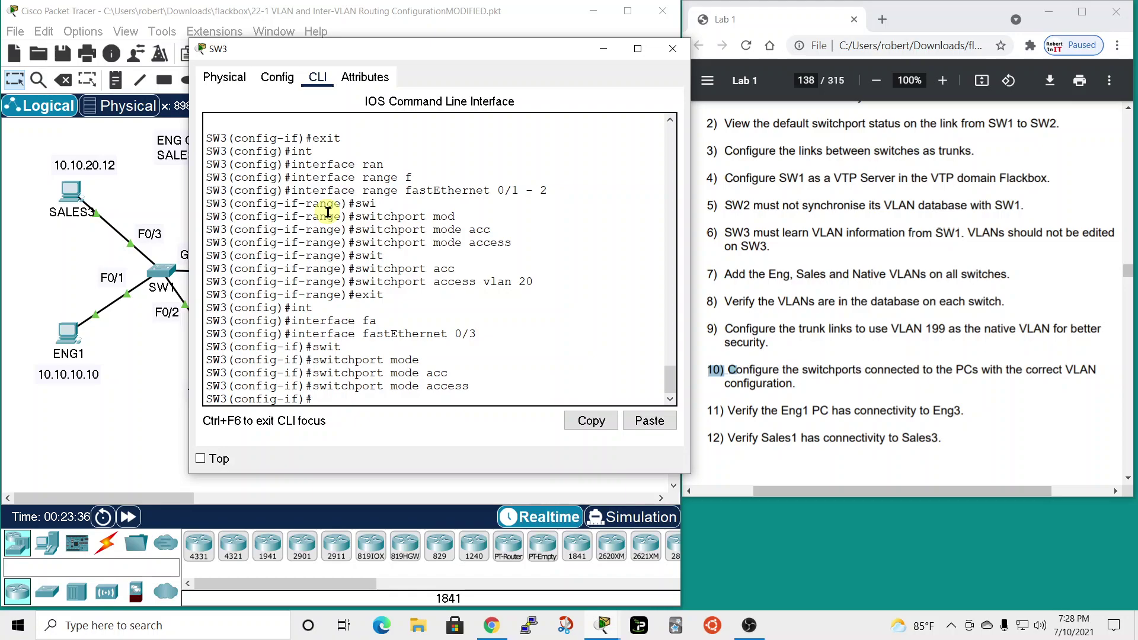
# Step: Assign interface fastEthernet 0/3 on SW3 to access VLAN 10 and close the switch's window
pyautogui.write('switch')
pyautogui.press('Tab')
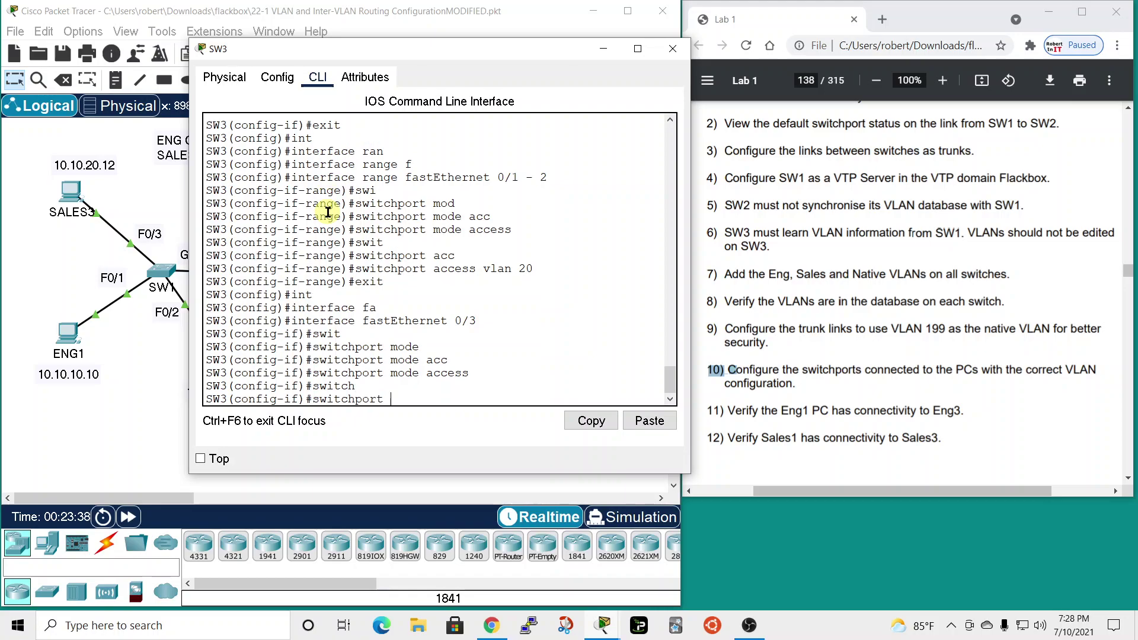
pyautogui.write('acc')
pyautogui.press('Tab')
pyautogui.write('v')
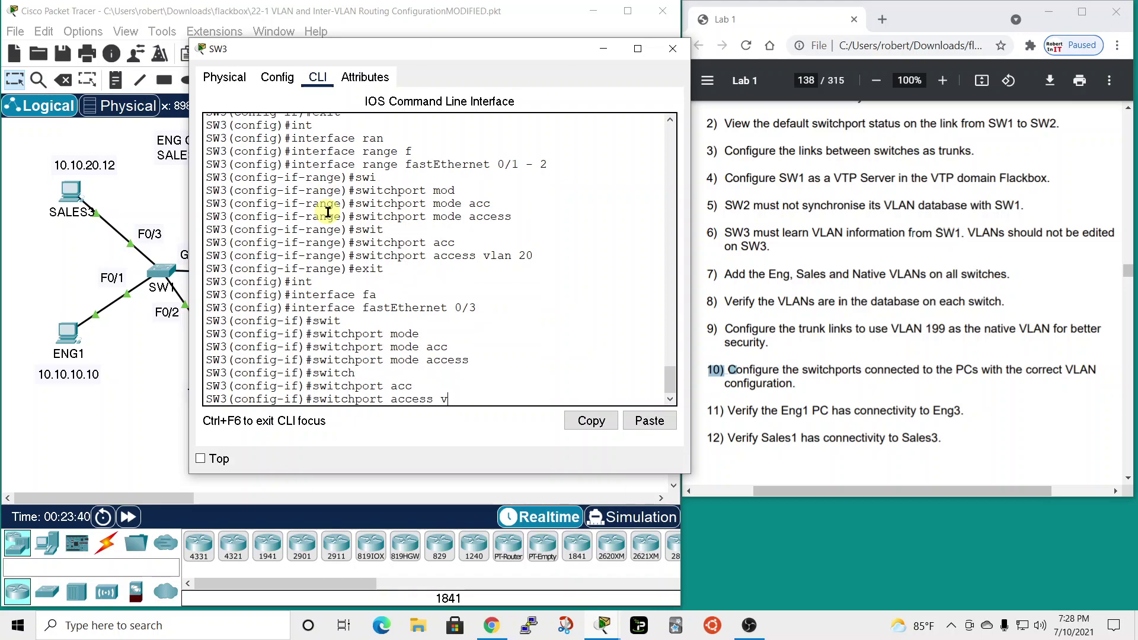
pyautogui.write('lan')
pyautogui.press('Tab')
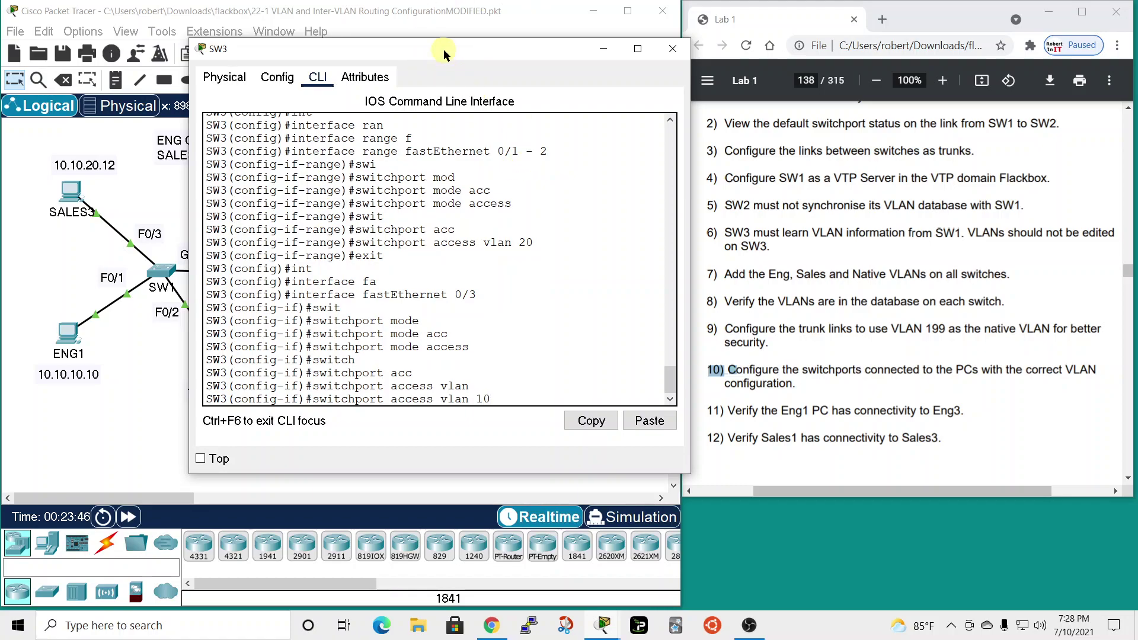
pyautogui.press('Return')
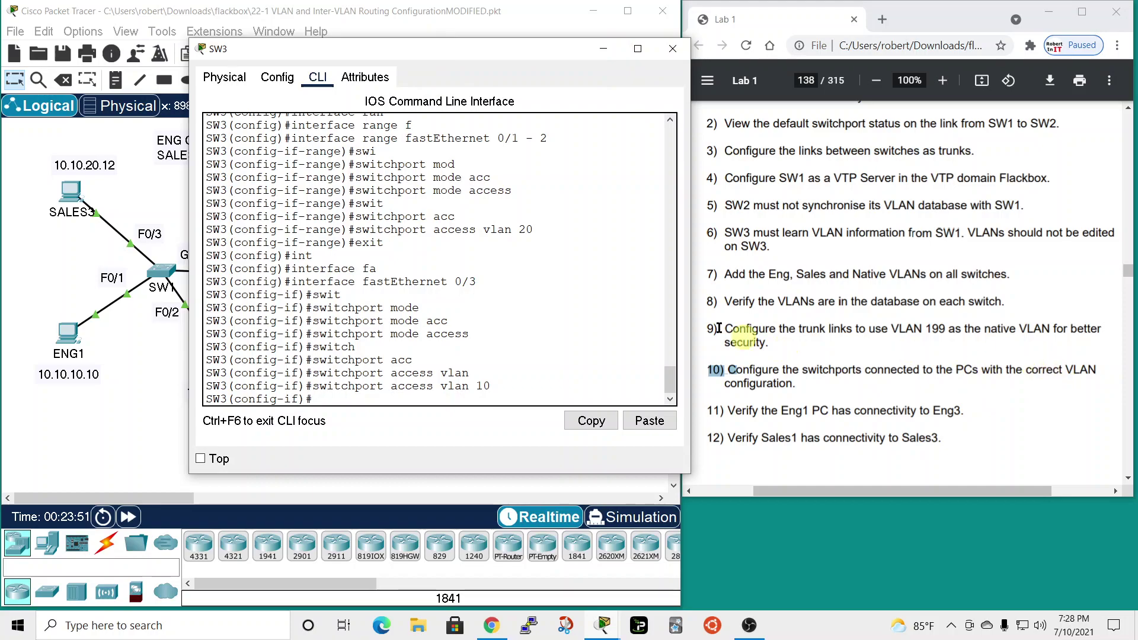
pyautogui.click(674, 52)
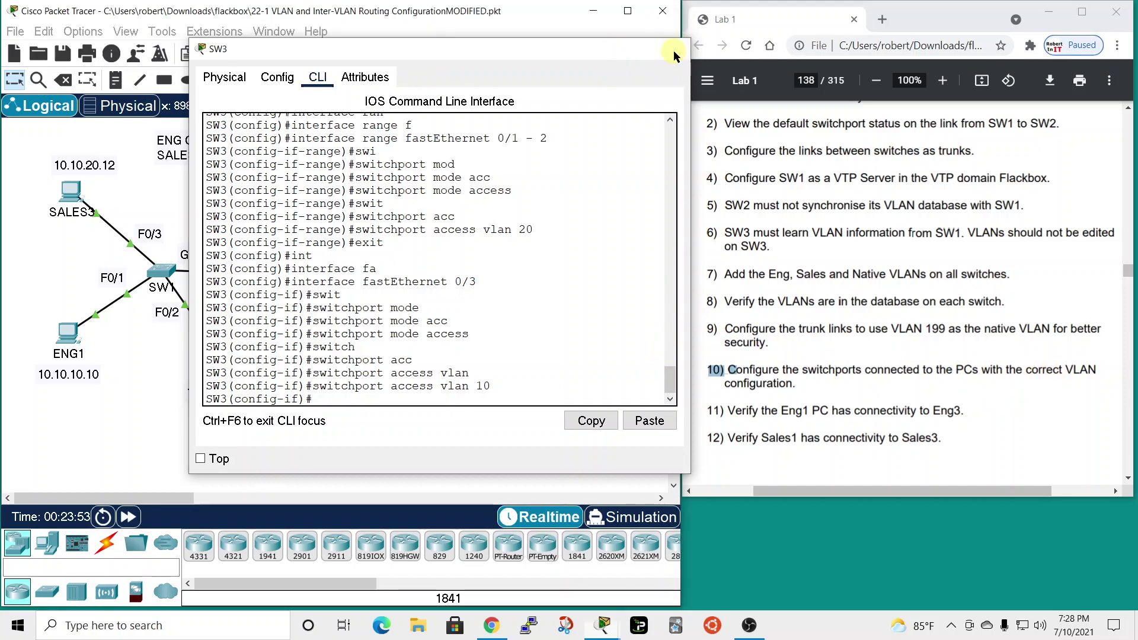
# Step: Verify lab task 11 by pinging ENG3 at 10.10.10.12 from ENG1's command prompt
pyautogui.moveTo(708, 412); pyautogui.dragTo(978, 415)
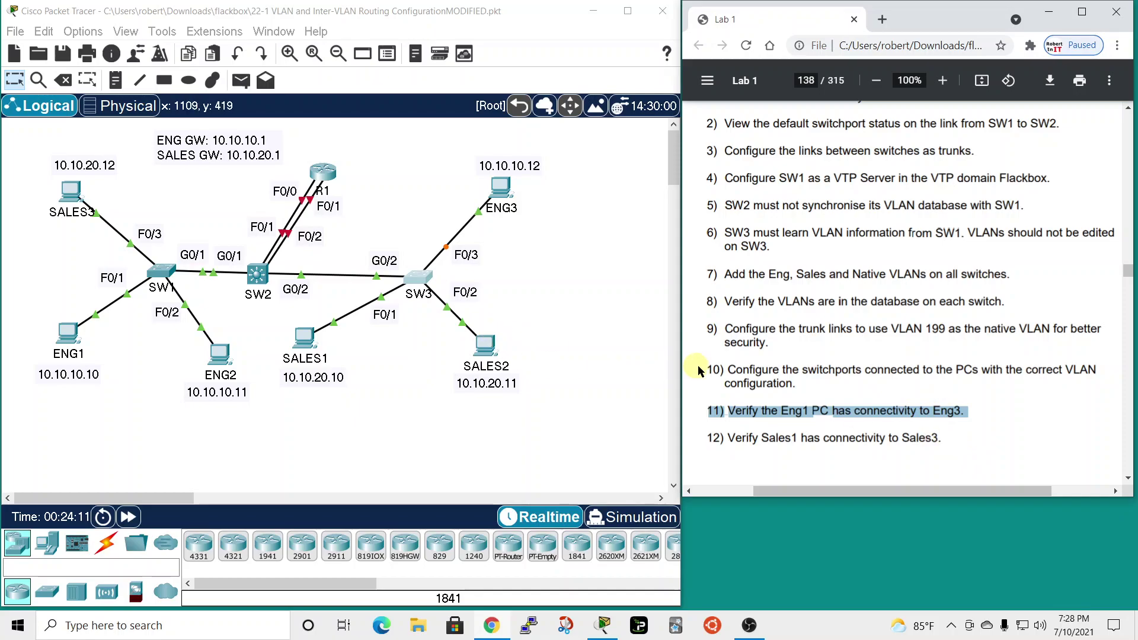
pyautogui.click(67, 331)
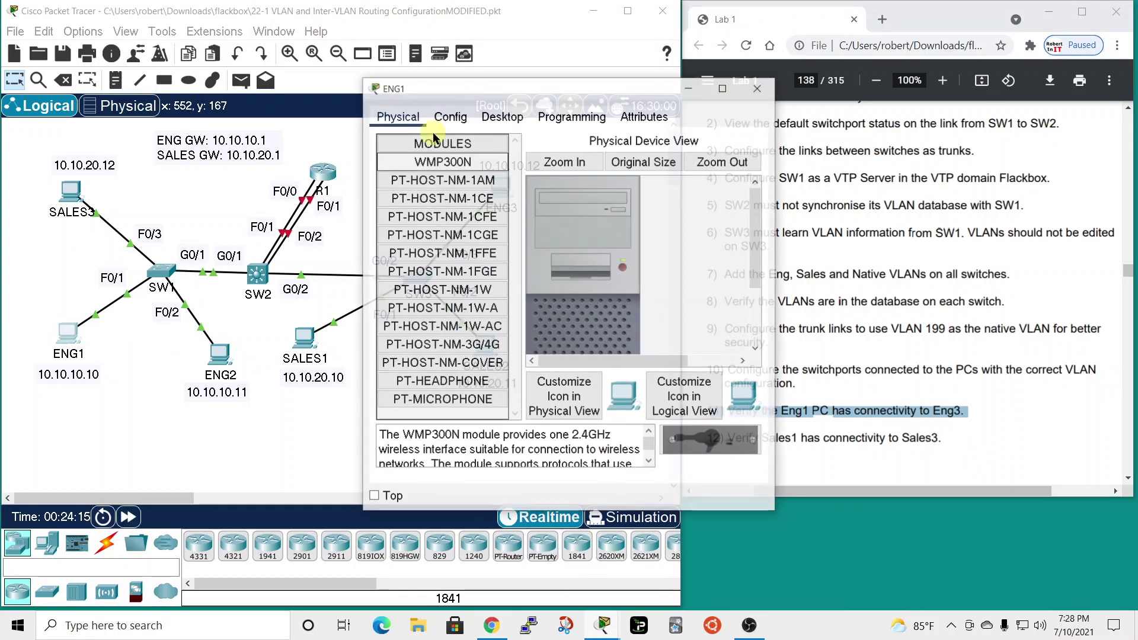
pyautogui.moveTo(571, 85); pyautogui.dragTo(239, 45)
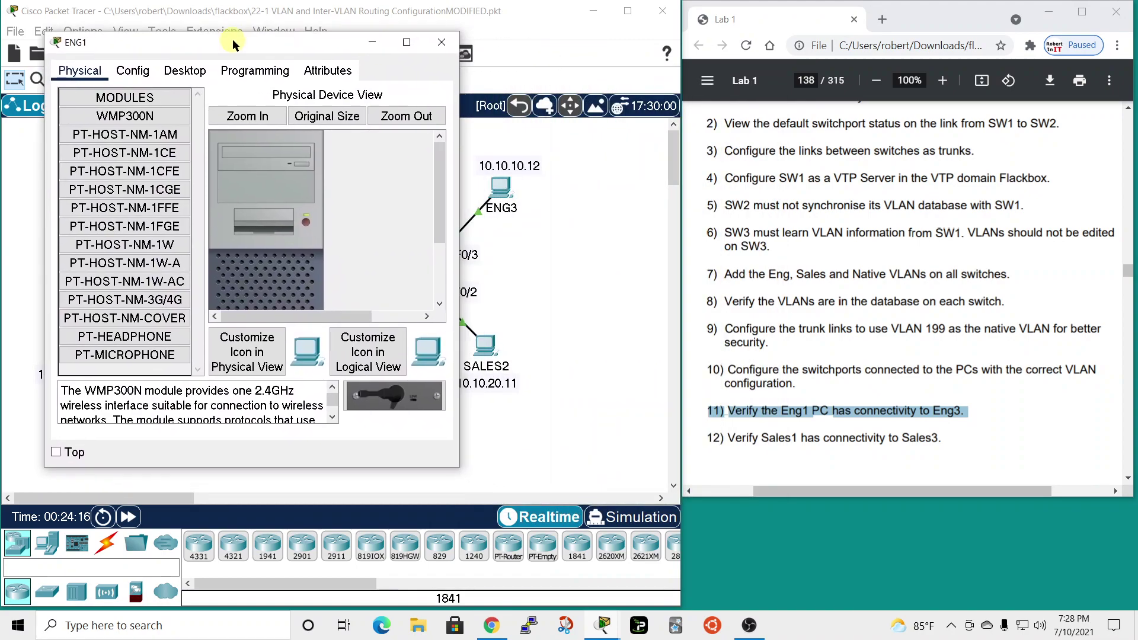
pyautogui.click(174, 71)
pyautogui.click(315, 129)
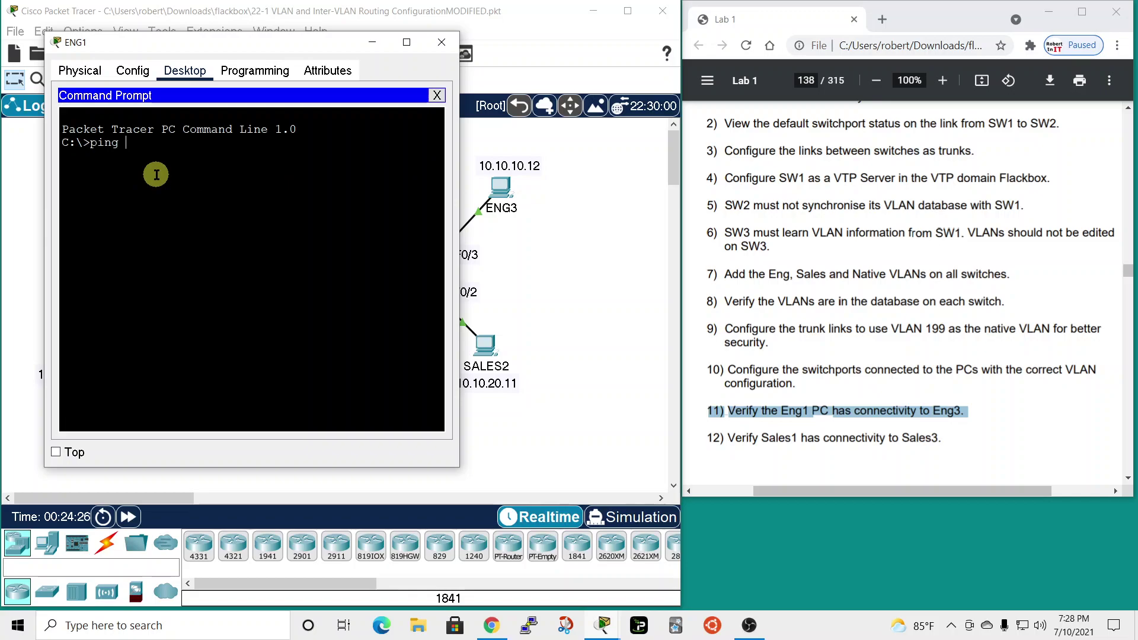
pyautogui.write('12')
pyautogui.press('Return')
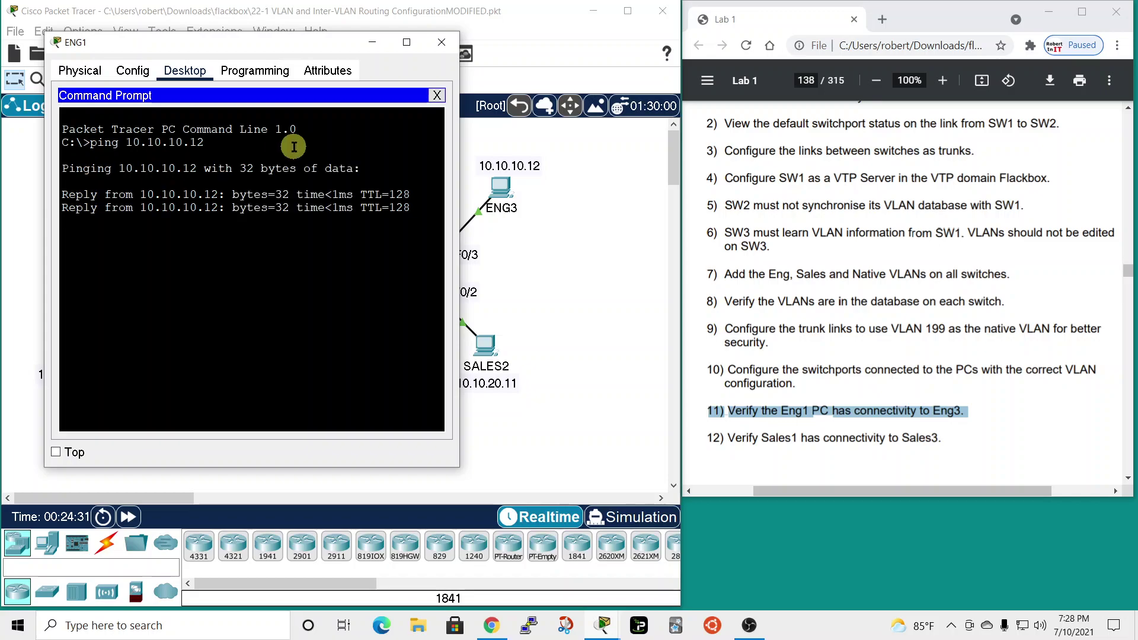
pyautogui.click(442, 41)
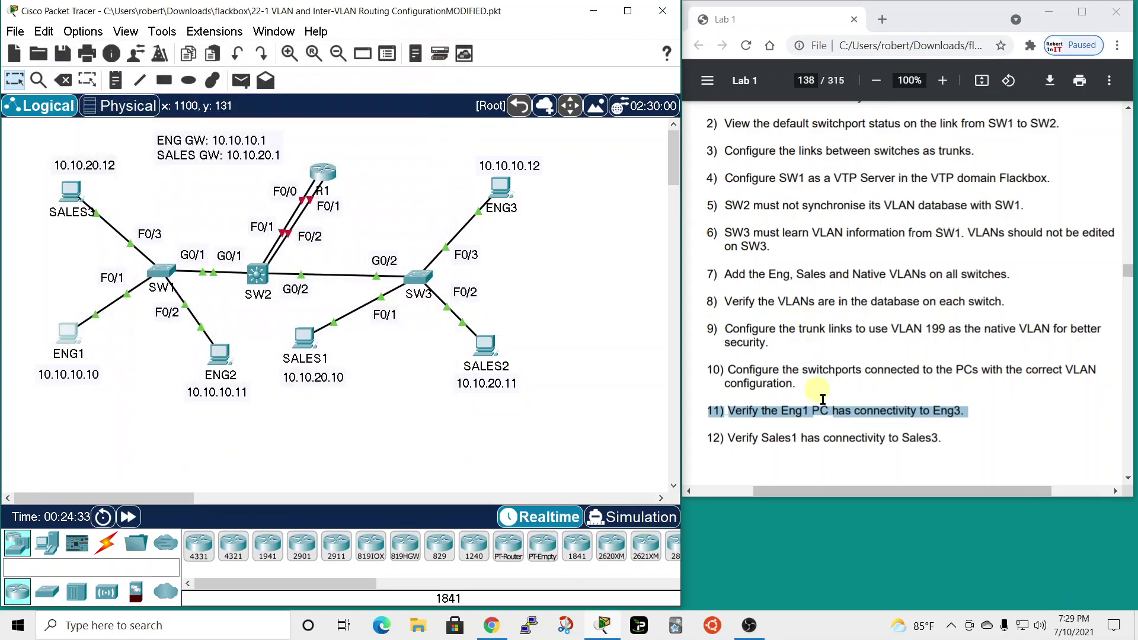
# Step: Verify lab task 12 by pinging SALES3 at 10.10.20.12 from SALES1's command prompt
pyautogui.scroll(-1, 770, 379)
pyautogui.moveTo(708, 364); pyautogui.dragTo(945, 363)
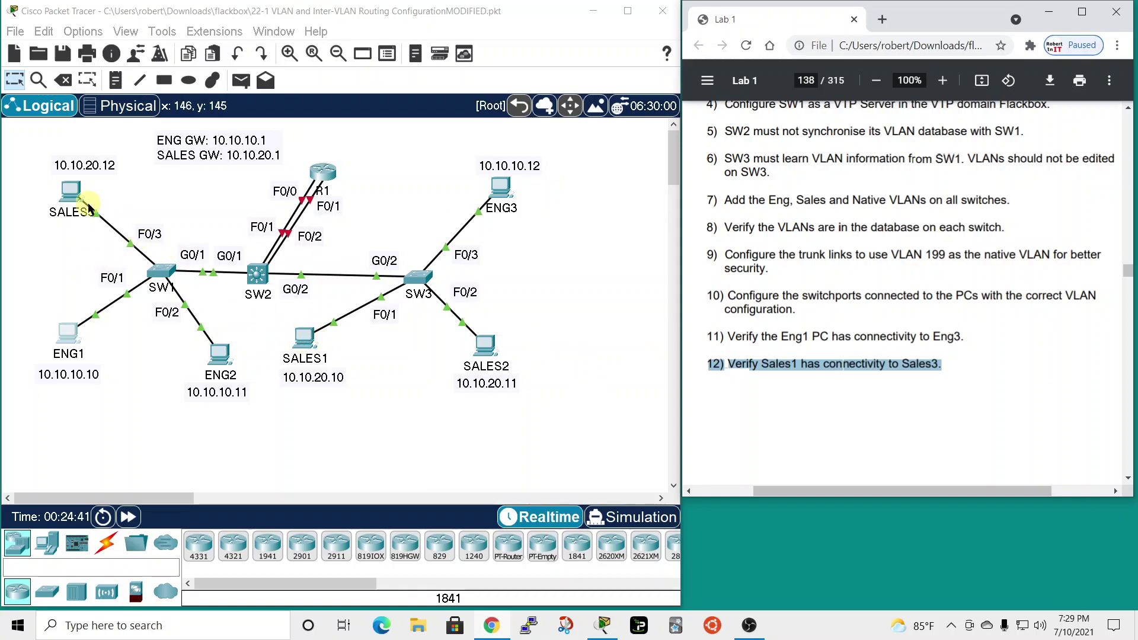
pyautogui.click(305, 335)
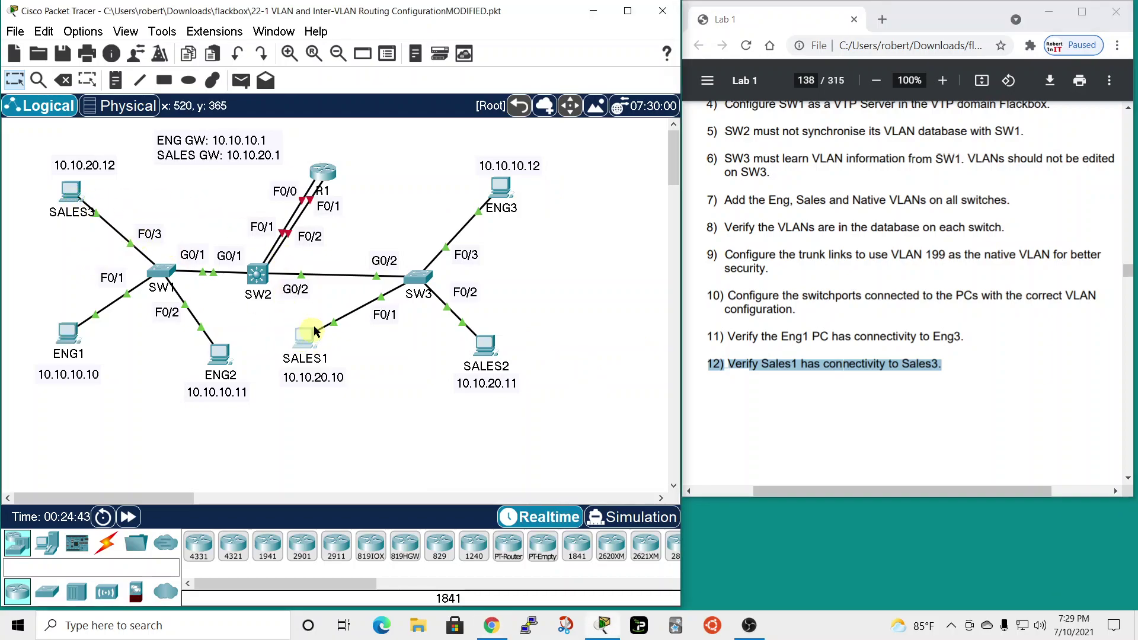
pyautogui.moveTo(508, 67); pyautogui.dragTo(423, 8)
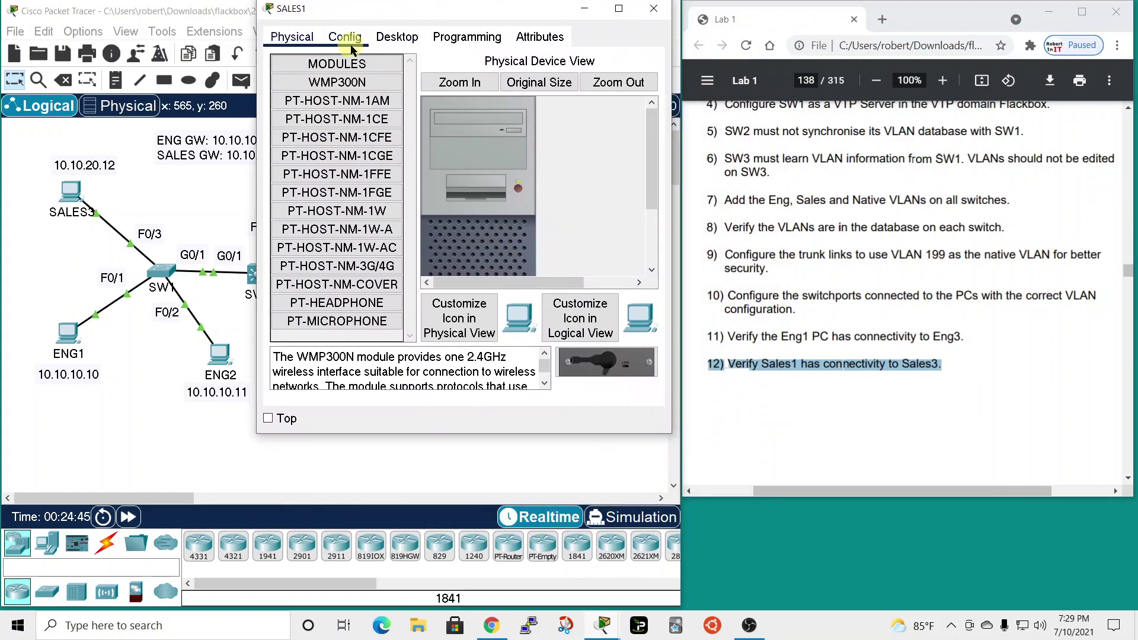
pyautogui.click(397, 37)
pyautogui.click(533, 97)
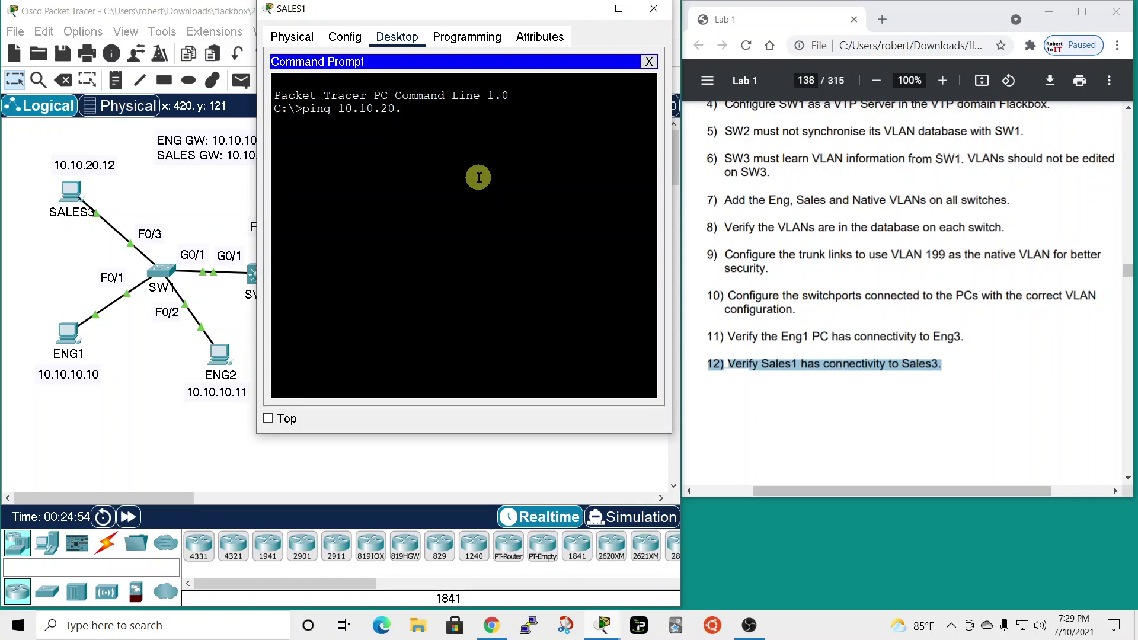
pyautogui.press('Return')
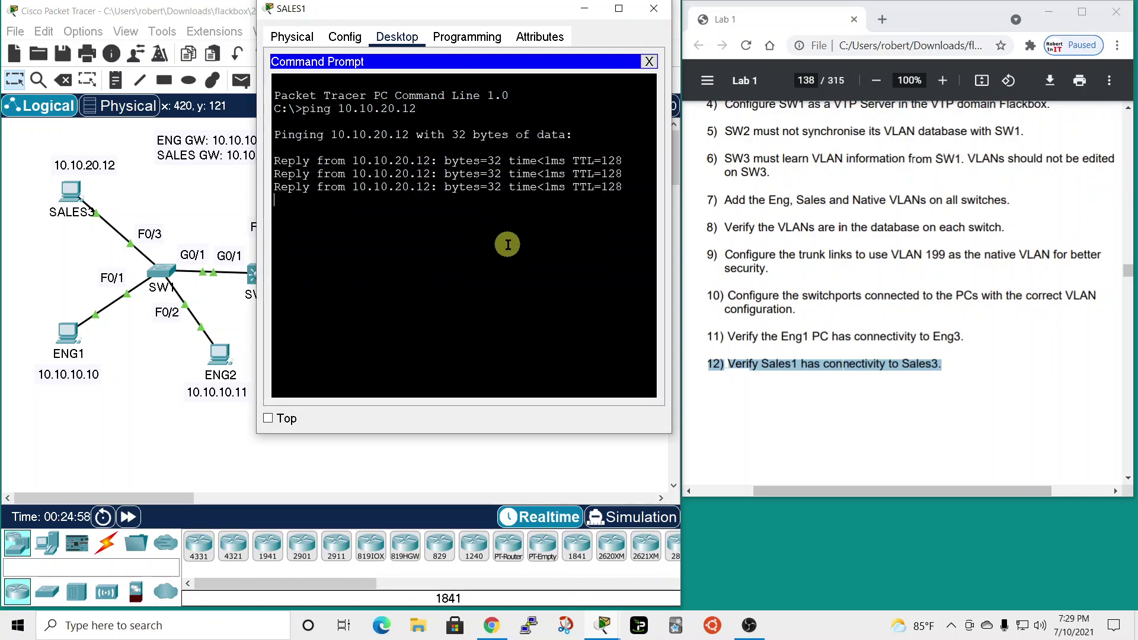
pyautogui.click(654, 8)
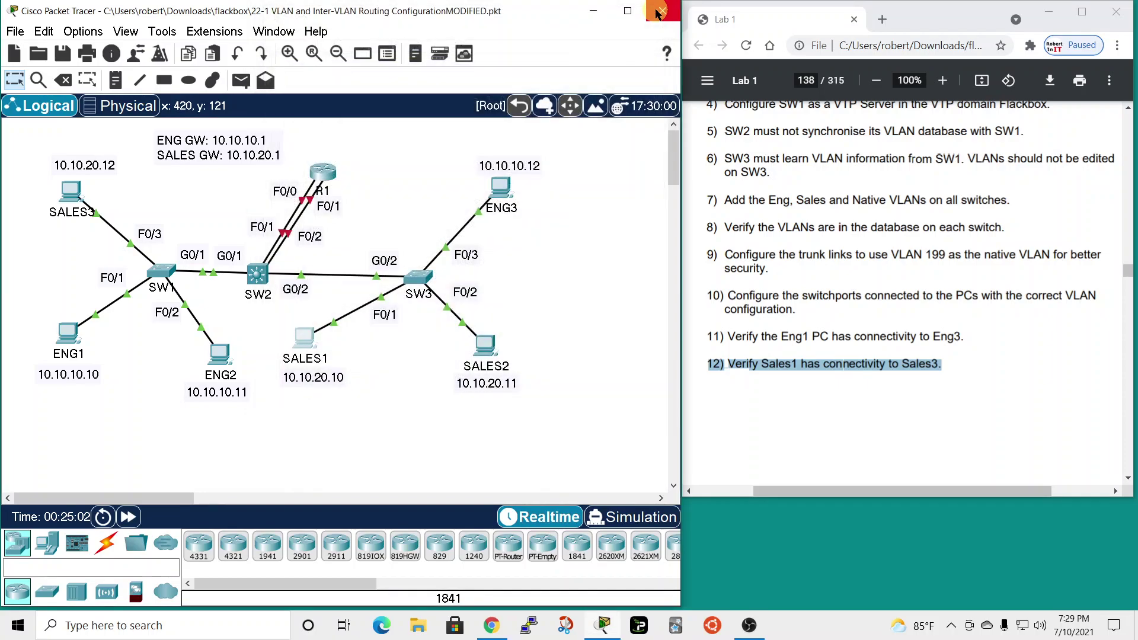
# Step: Go to the Inter-VLAN Routing Option 1 tasks in the lab guide and highlight task 13
pyautogui.scroll(-5, 821, 289)
pyautogui.scroll(-5, 821, 289)
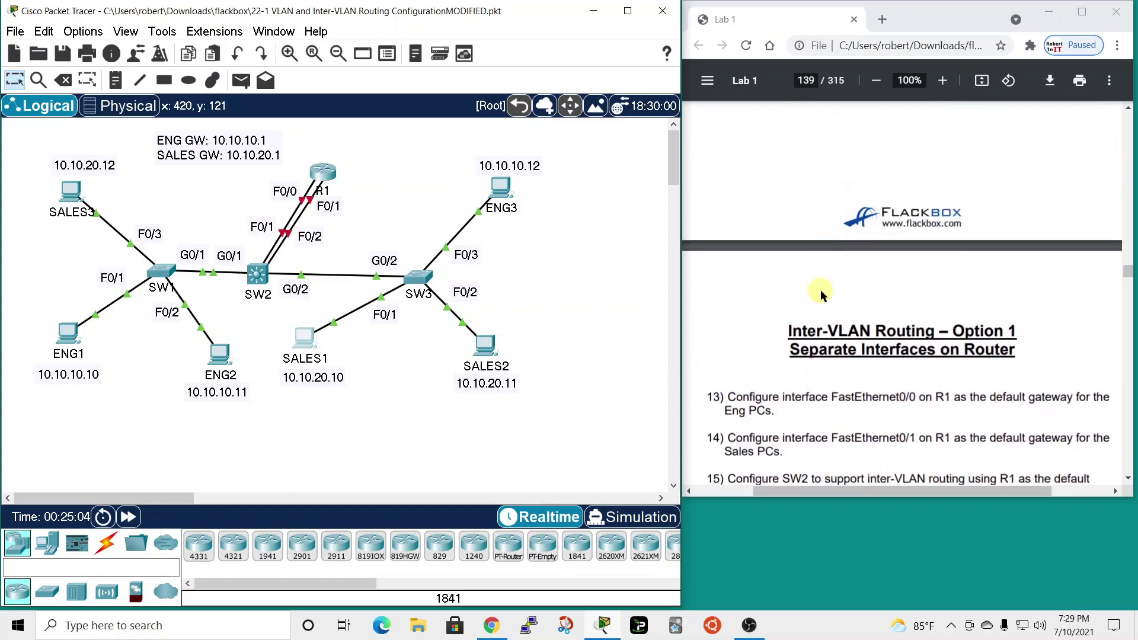
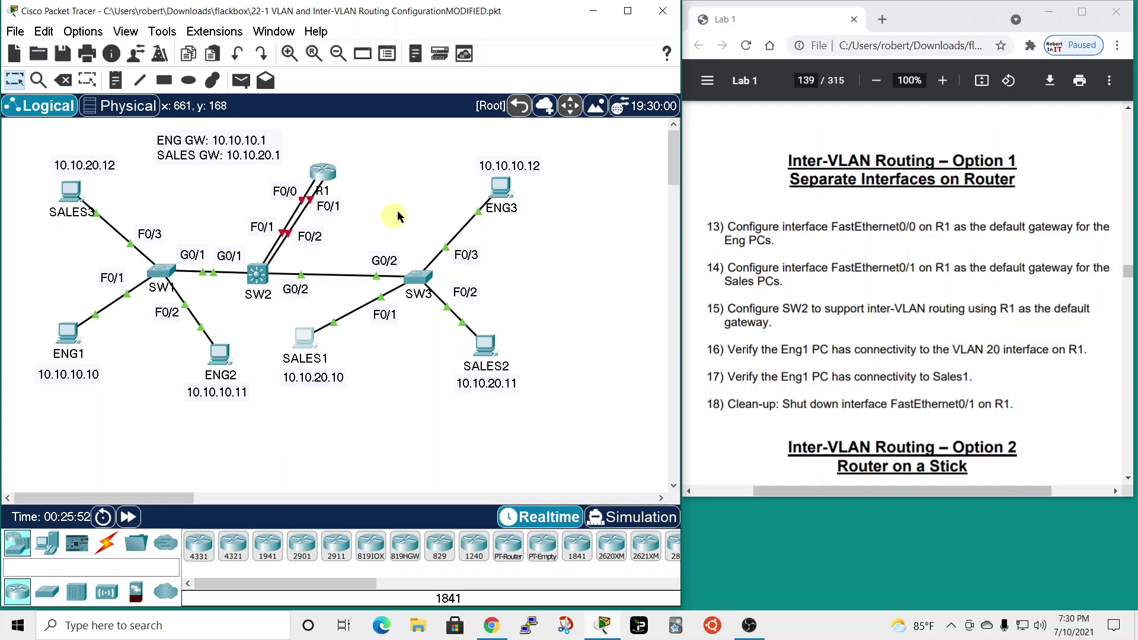
pyautogui.moveTo(711, 223); pyautogui.dragTo(879, 227)
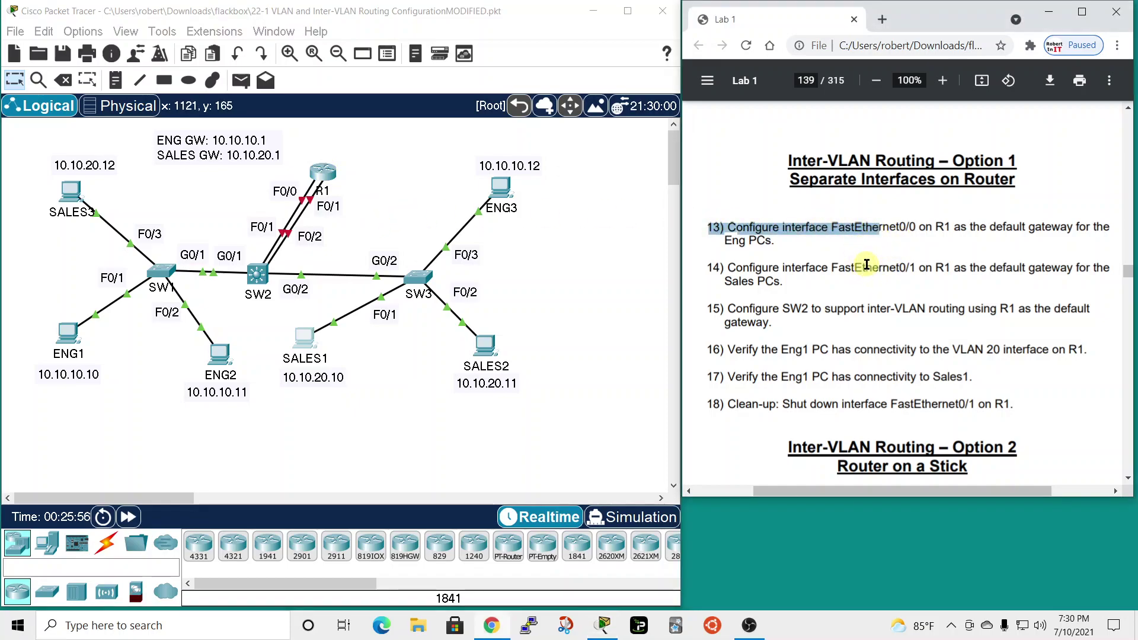
# Step: Open router R1's command line, widen its window, and enter privileged mode and global configuration mode
pyautogui.click(312, 180)
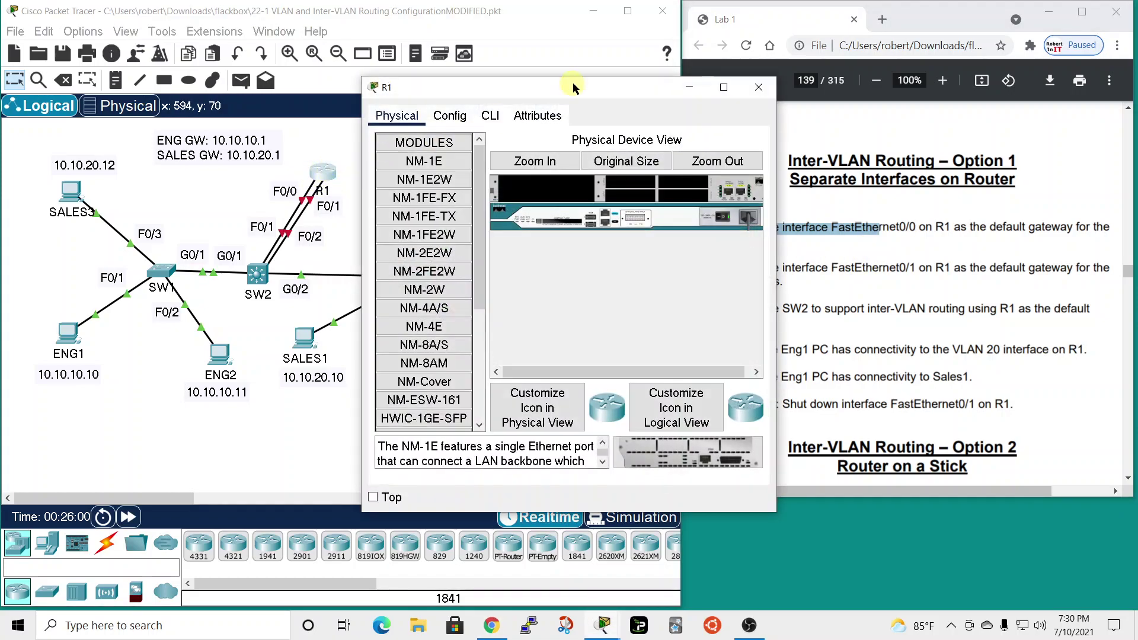
pyautogui.moveTo(595, 90); pyautogui.dragTo(296, 59)
pyautogui.click(385, 167)
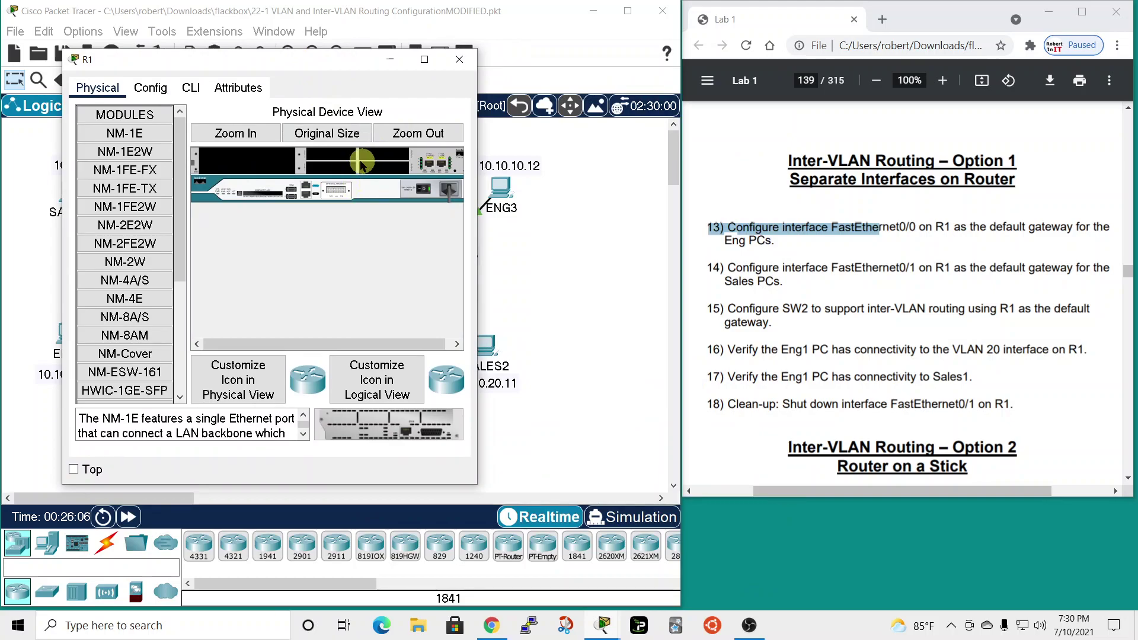
pyautogui.click(201, 93)
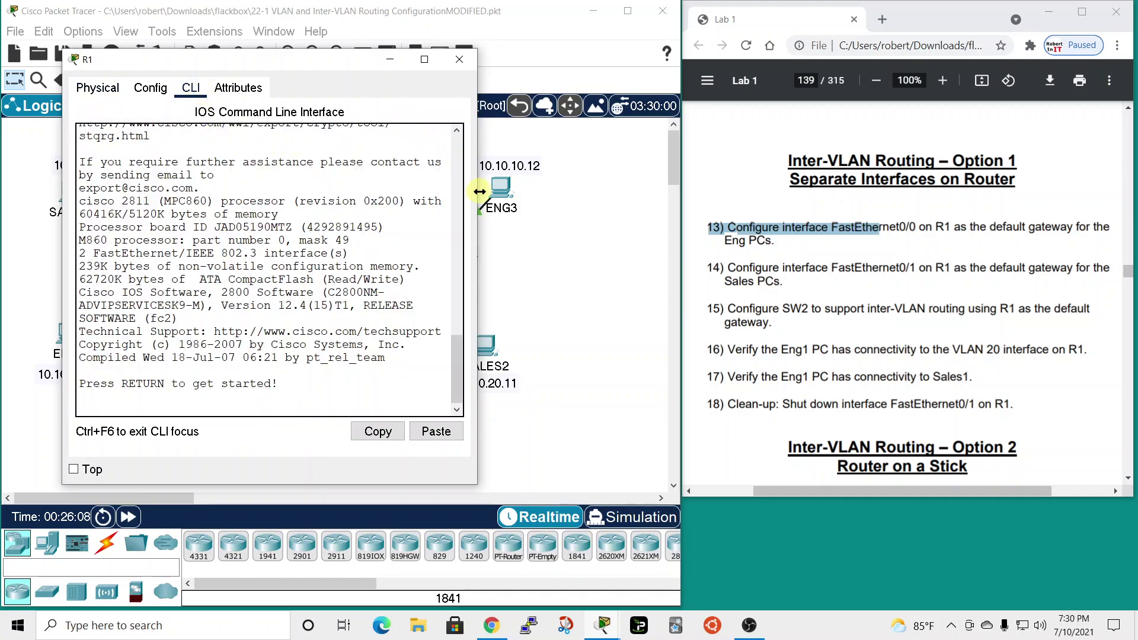
pyautogui.moveTo(478, 189); pyautogui.dragTo(578, 188)
pyautogui.press('Return')
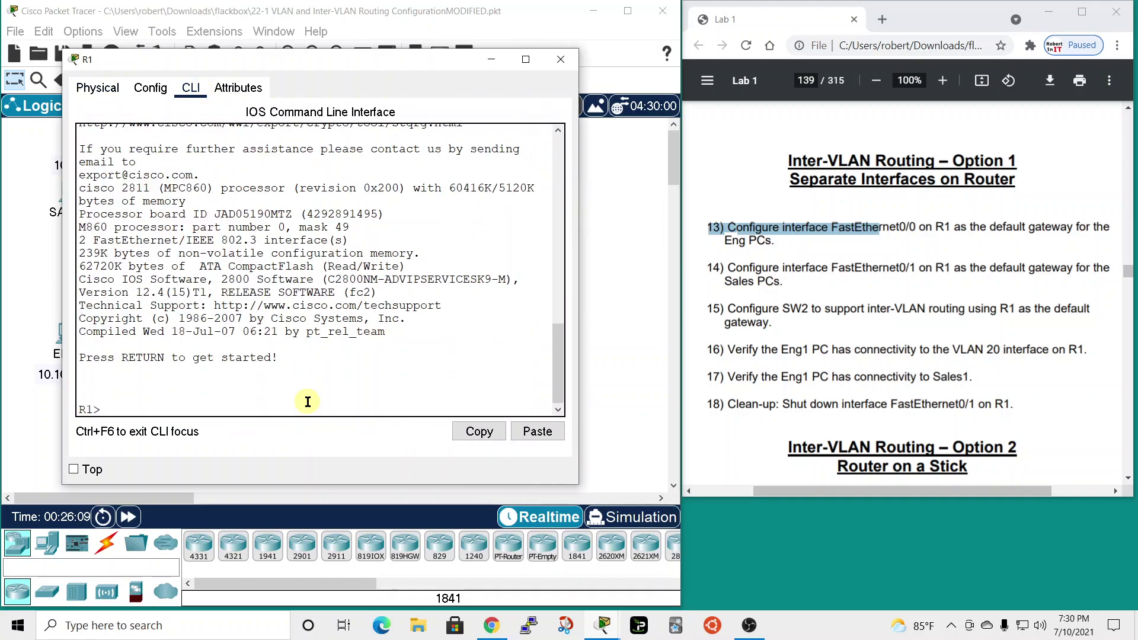
pyautogui.write('en')
pyautogui.press('Return')
pyautogui.write('conf t')
pyautogui.press('Return')
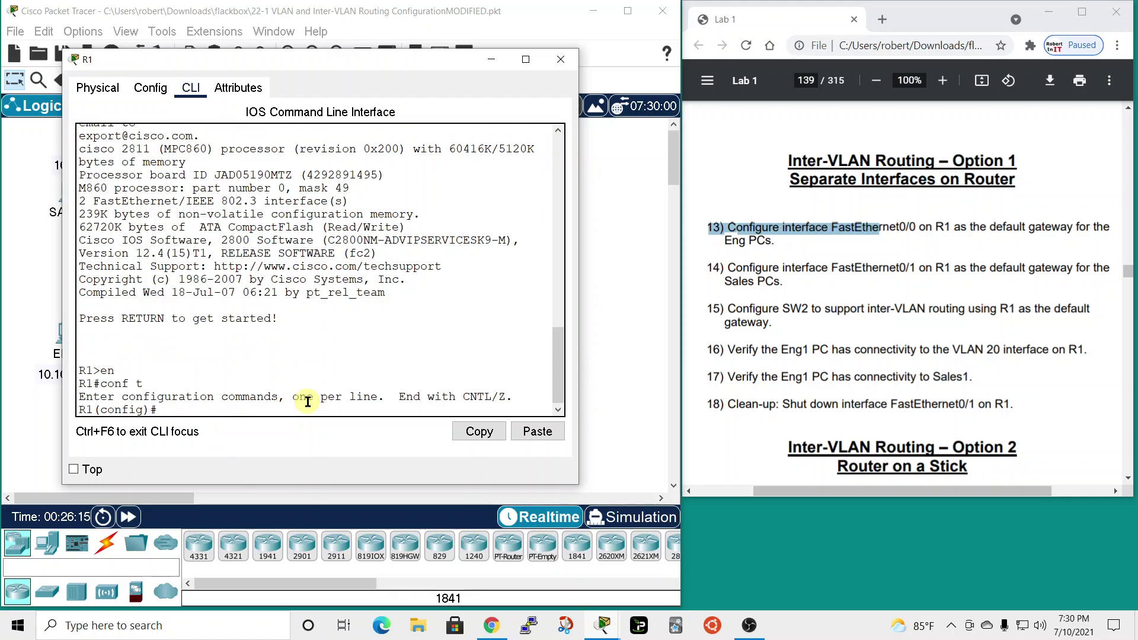
# Step: Check the ENG gateway address in the topology and enter configuration for interface fastEthernet 0/0 on R1
pyautogui.moveTo(368, 59); pyautogui.dragTo(680, 96)
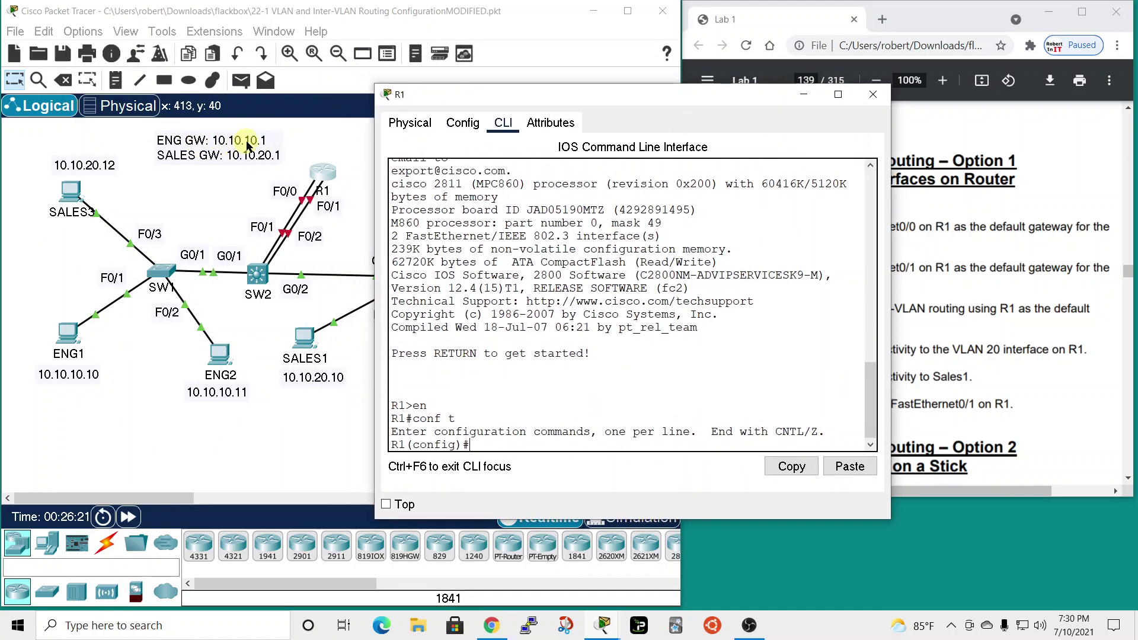
pyautogui.moveTo(621, 94); pyautogui.dragTo(375, 38)
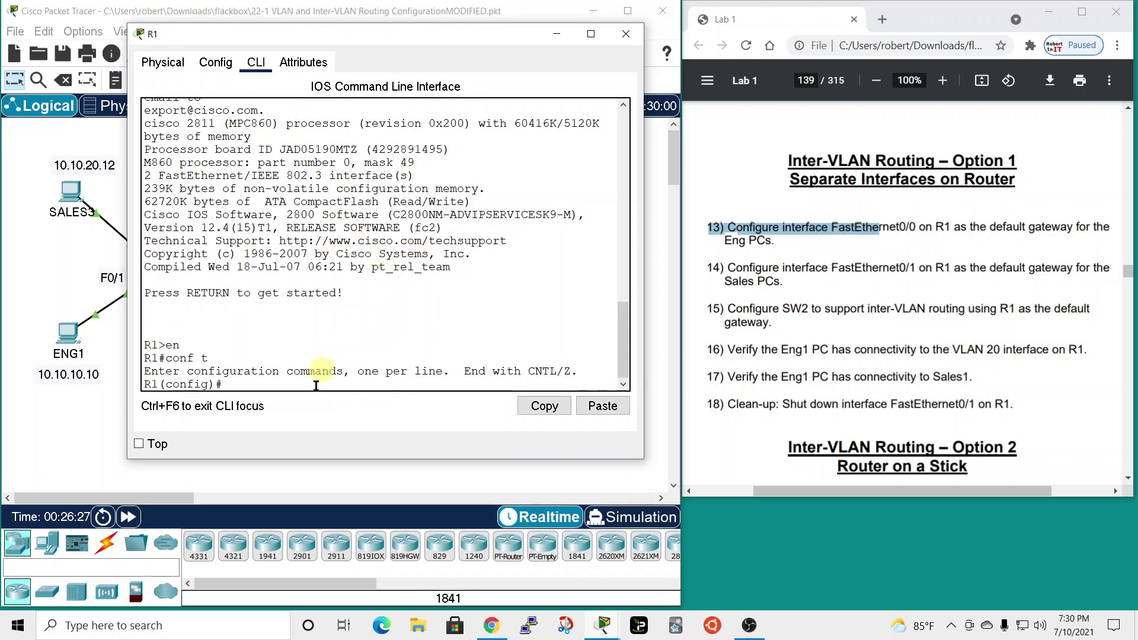
pyautogui.press('Tab')
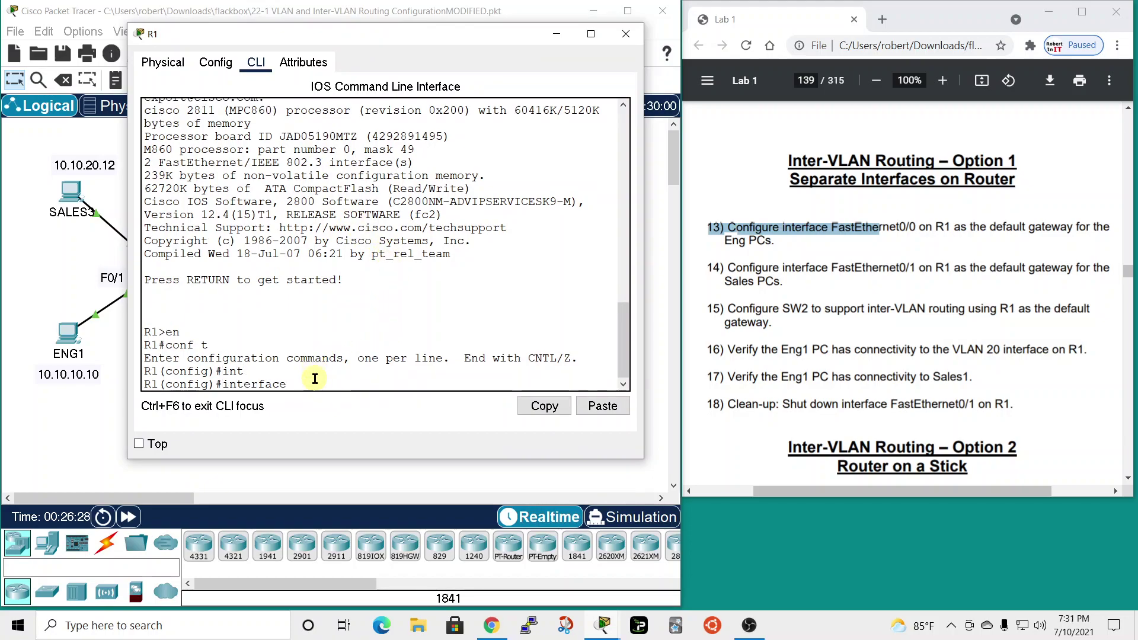
pyautogui.write('fa')
pyautogui.press('Tab')
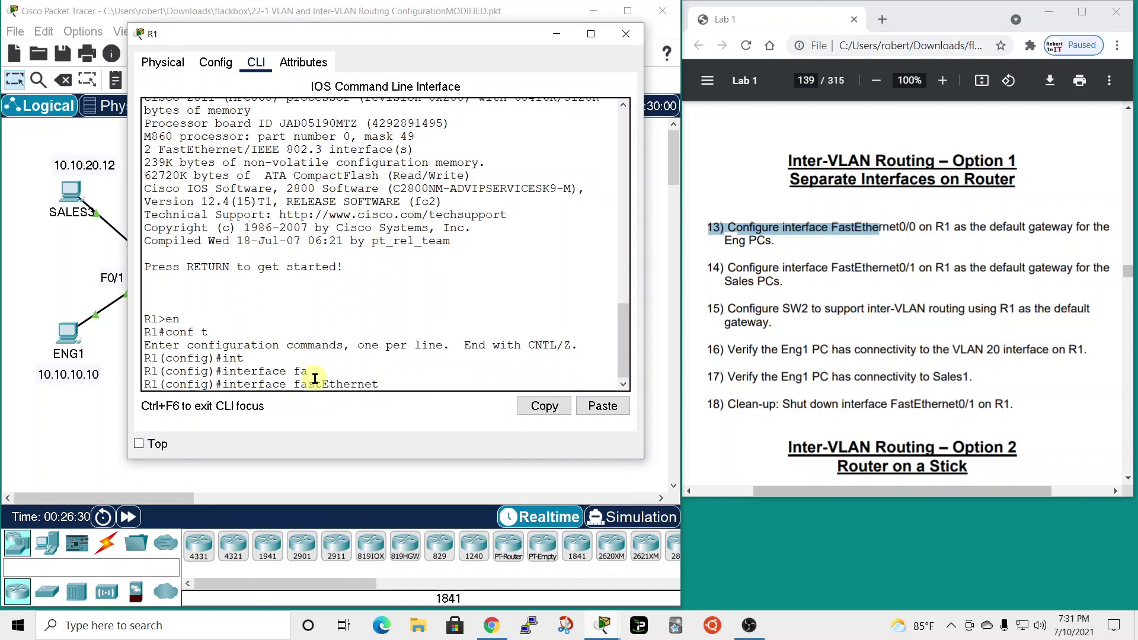
pyautogui.write('0/0')
pyautogui.press('Return')
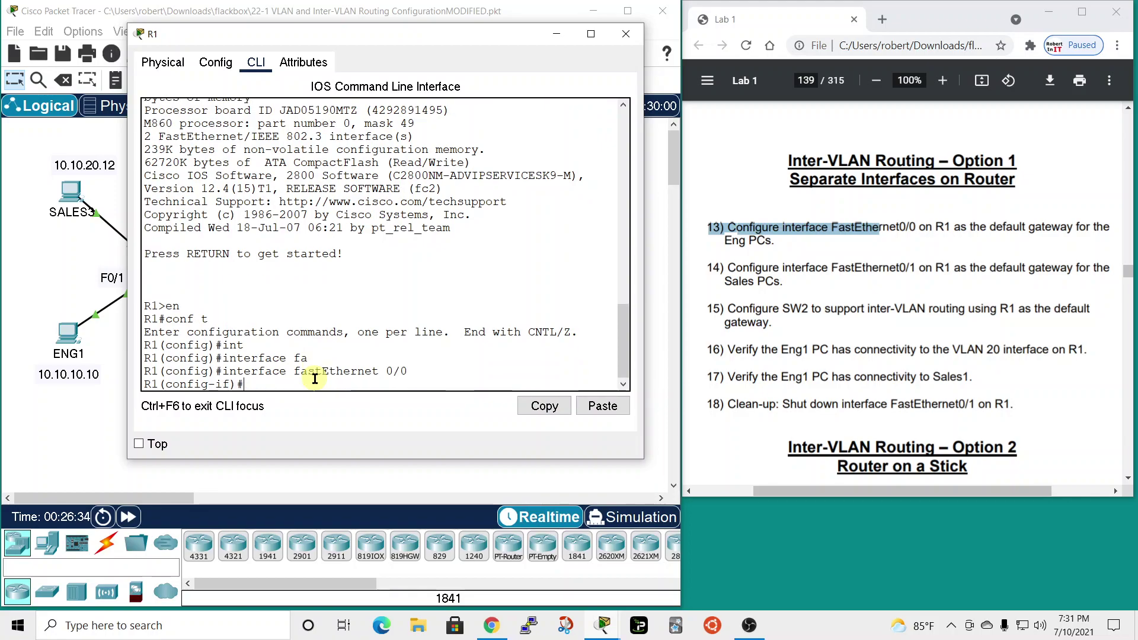
# Step: Assign IP address 10.10.10.1 with mask 255.255.255.0 to R1's fastEthernet 0/0 and enable the interface
pyautogui.write('ip add')
pyautogui.press('Tab')
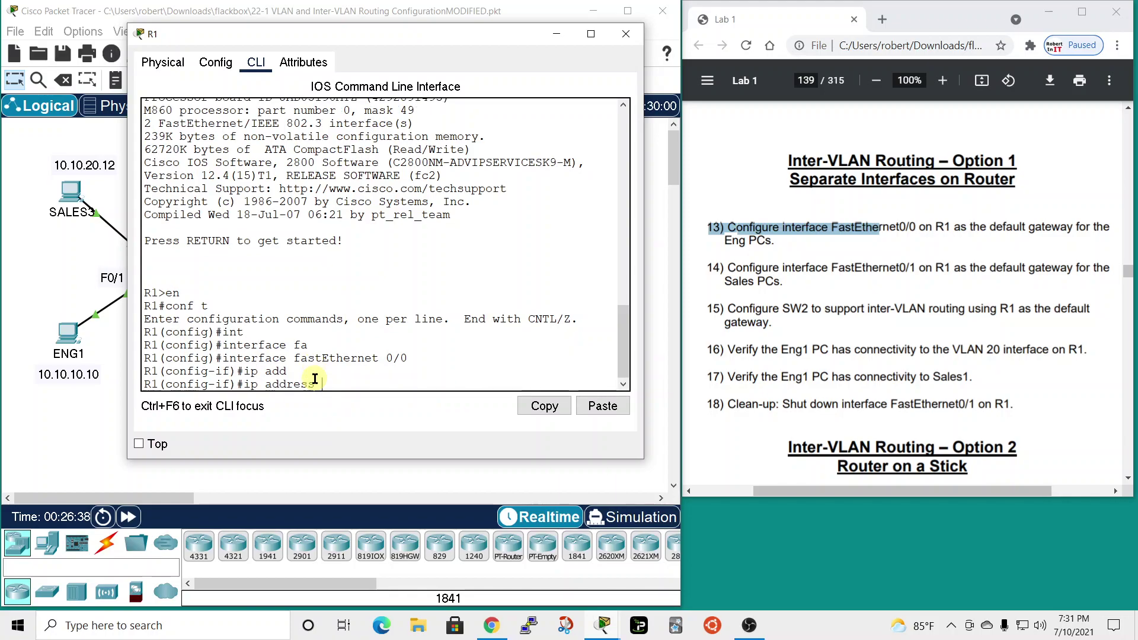
pyautogui.write('10.10.10.1 255.255.255.')
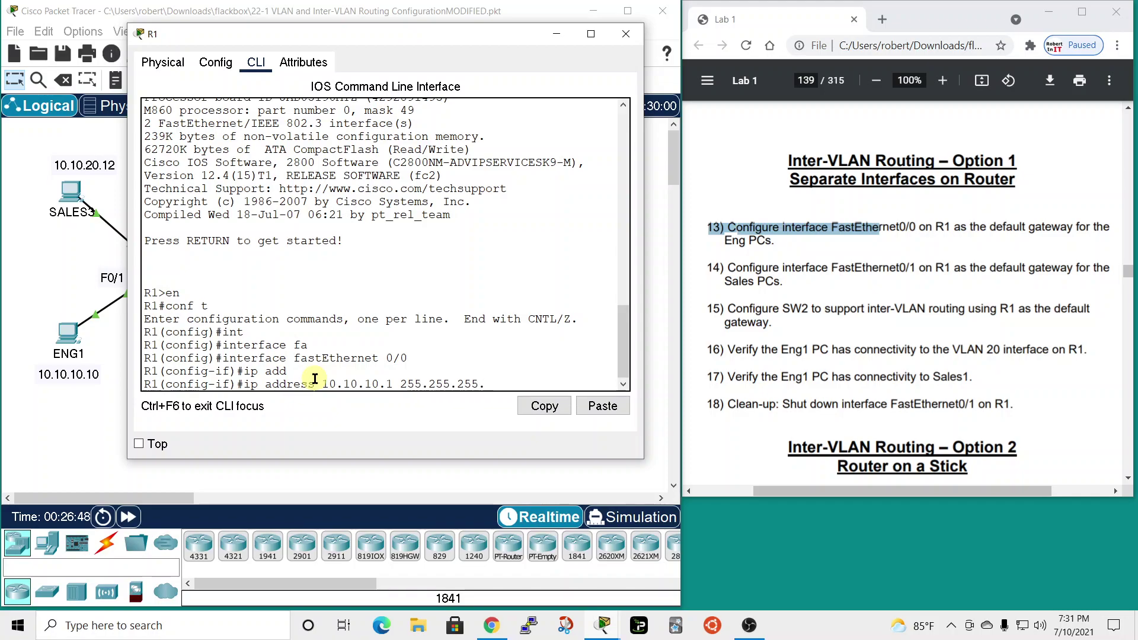
pyautogui.write('0')
pyautogui.press('Return')
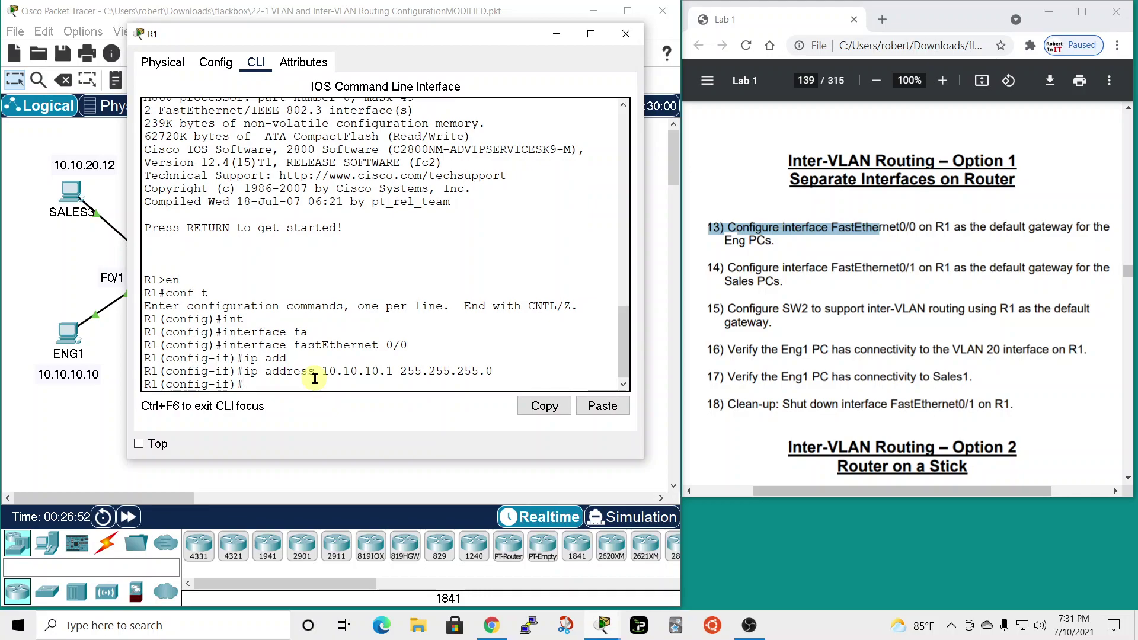
pyautogui.write('no shut')
pyautogui.press('Return')
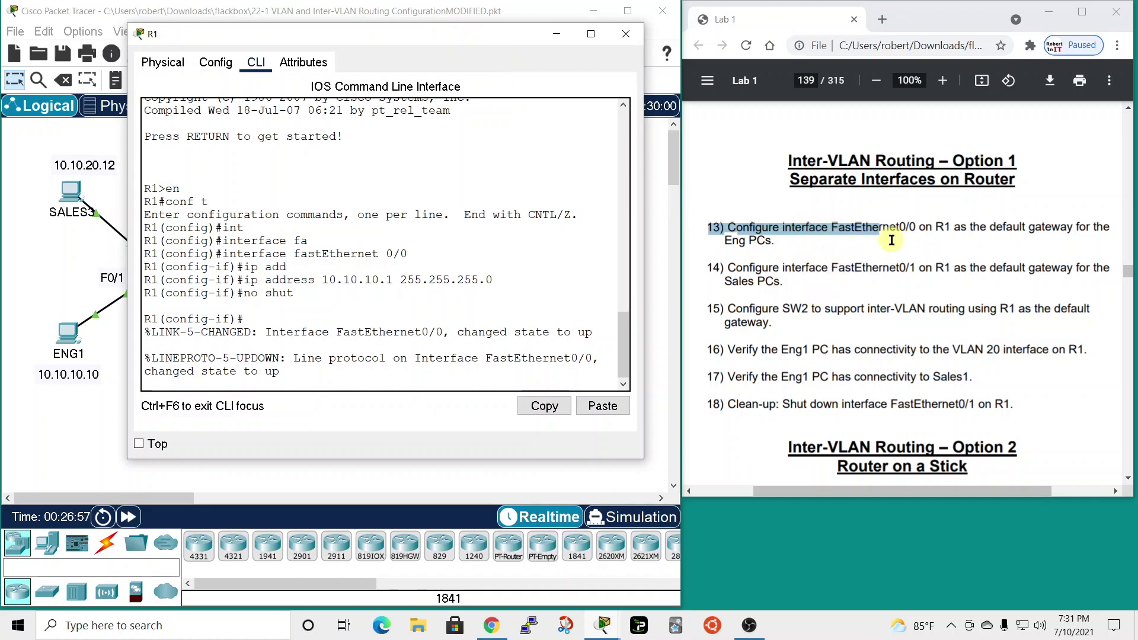
# Step: Highlight lab task 14 in the guide and exit R1's fastEthernet 0/0 interface configuration
pyautogui.moveTo(725, 241); pyautogui.dragTo(773, 241)
pyautogui.click(704, 263)
pyautogui.moveTo(704, 263); pyautogui.dragTo(748, 267)
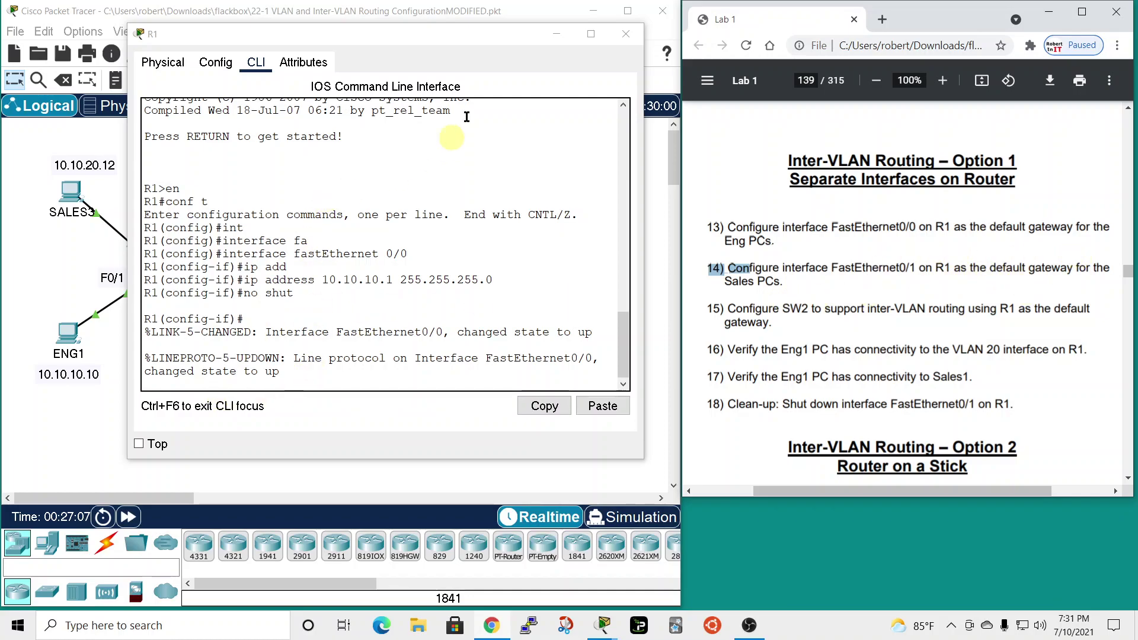
pyautogui.click(307, 381)
pyautogui.press('Return')
pyautogui.write('exit')
pyautogui.press('Return')
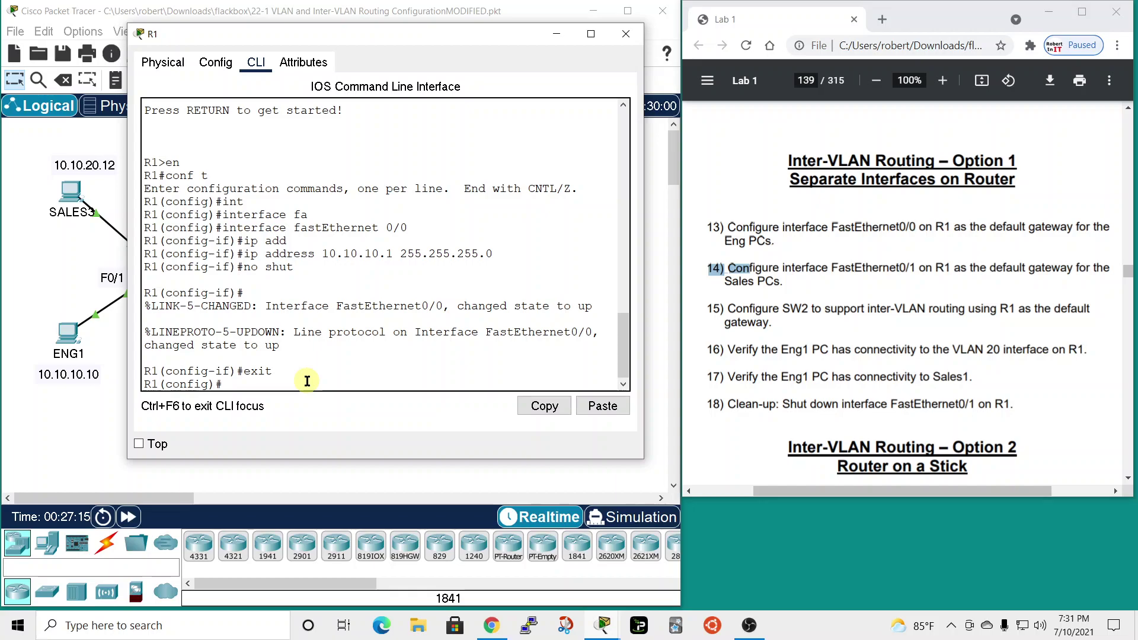
# Step: Enter configuration for interface fastEthernet 0/1 on R1
pyautogui.moveTo(422, 41)
pyautogui.mouseDown()
pyautogui.moveTo(744, 62)
pyautogui.moveTo(421, 38)
pyautogui.mouseUp()
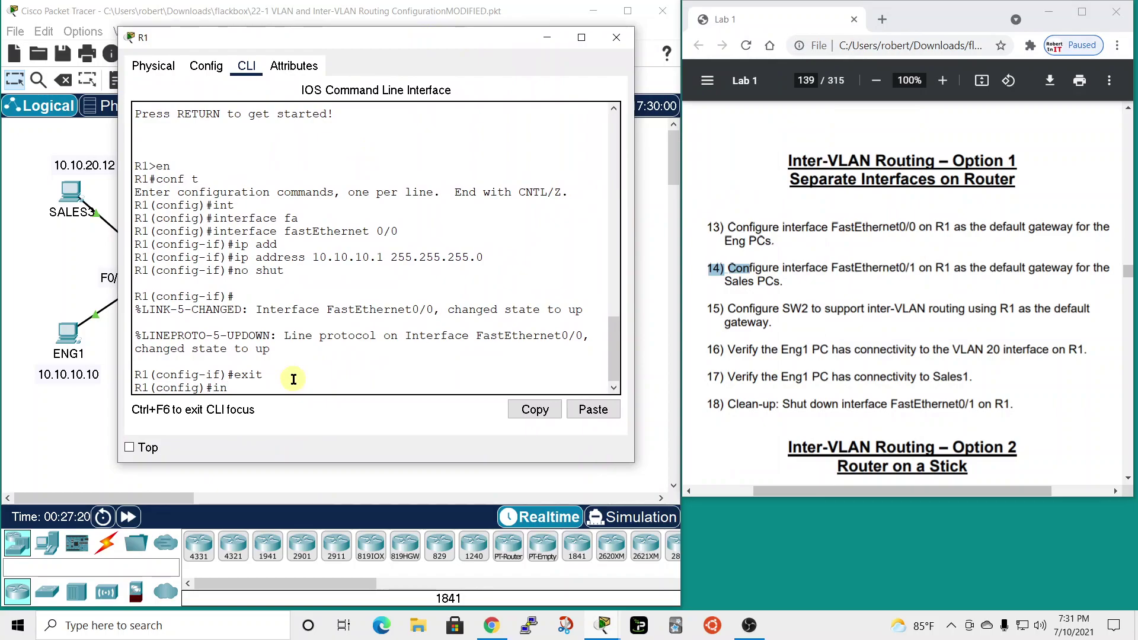
pyautogui.write('t')
pyautogui.press('Tab')
pyautogui.write('f')
pyautogui.press('Tab')
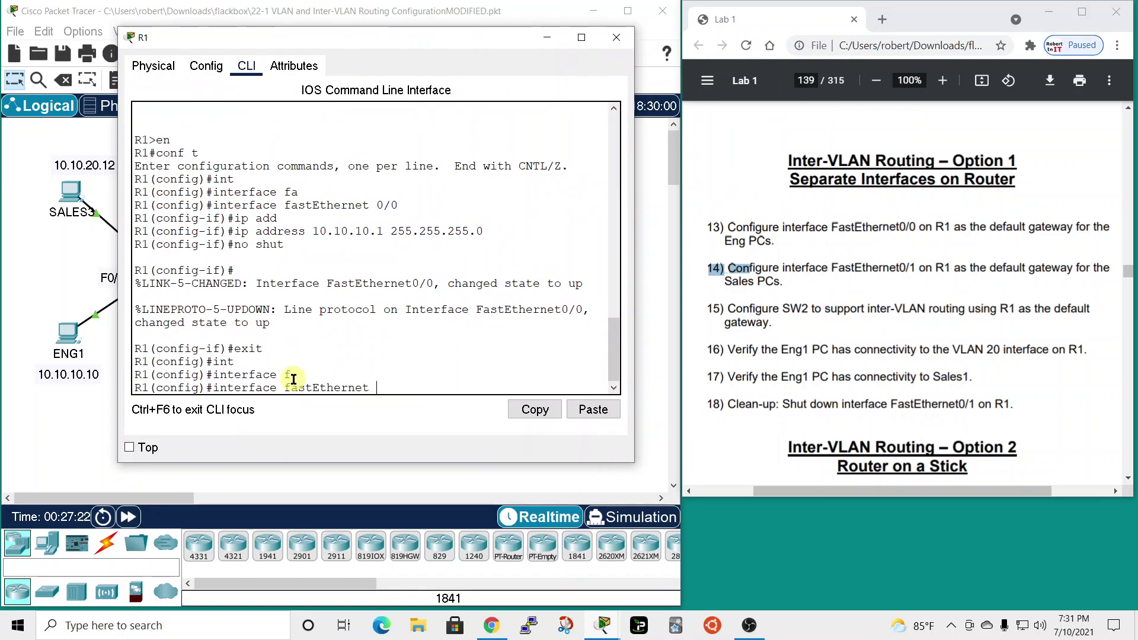
pyautogui.write('0/1')
pyautogui.press('Return')
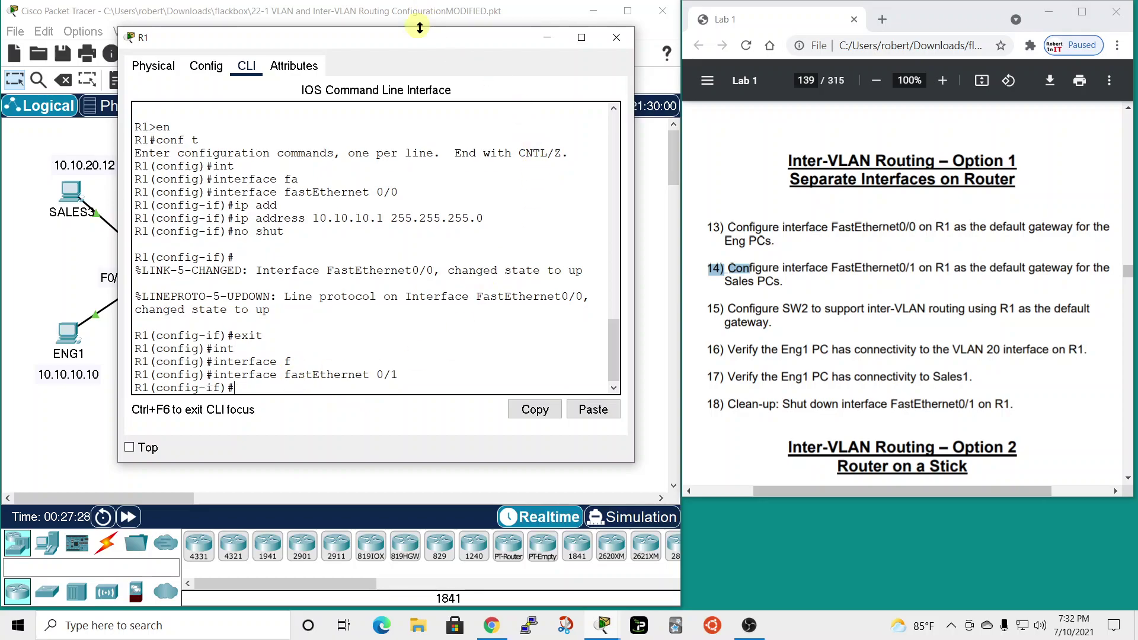
# Step: Assign the SALES gateway address 10.10.20.1 with mask 255.255.255.0 to R1's fastEthernet 0/1 and enable the interface
pyautogui.moveTo(421, 41); pyautogui.dragTo(726, 71)
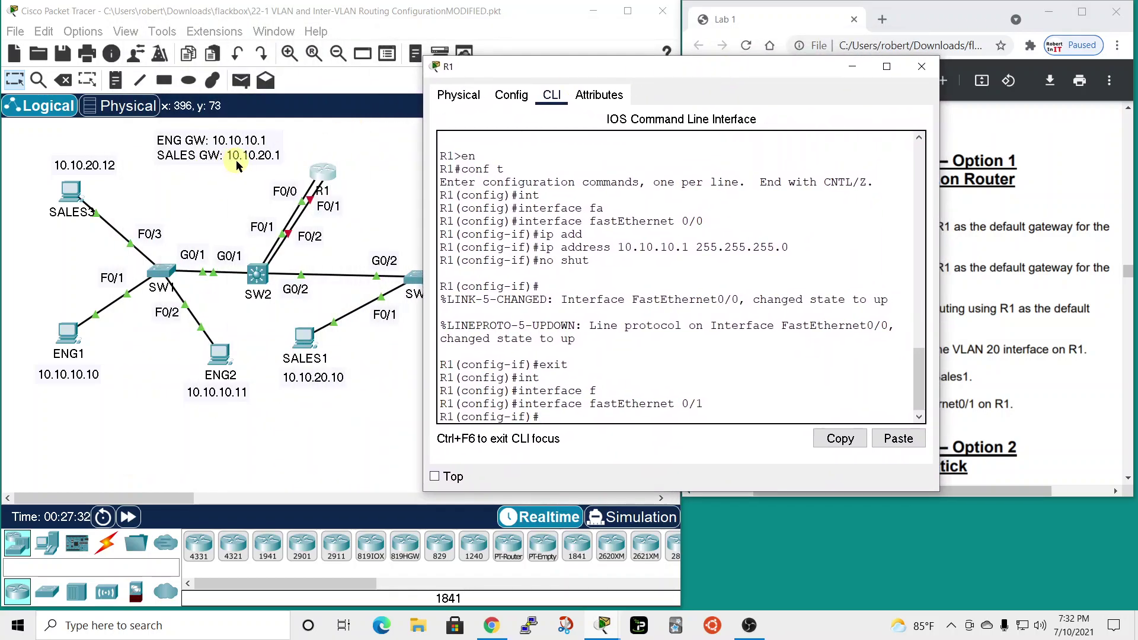
pyautogui.moveTo(682, 68); pyautogui.dragTo(405, 7)
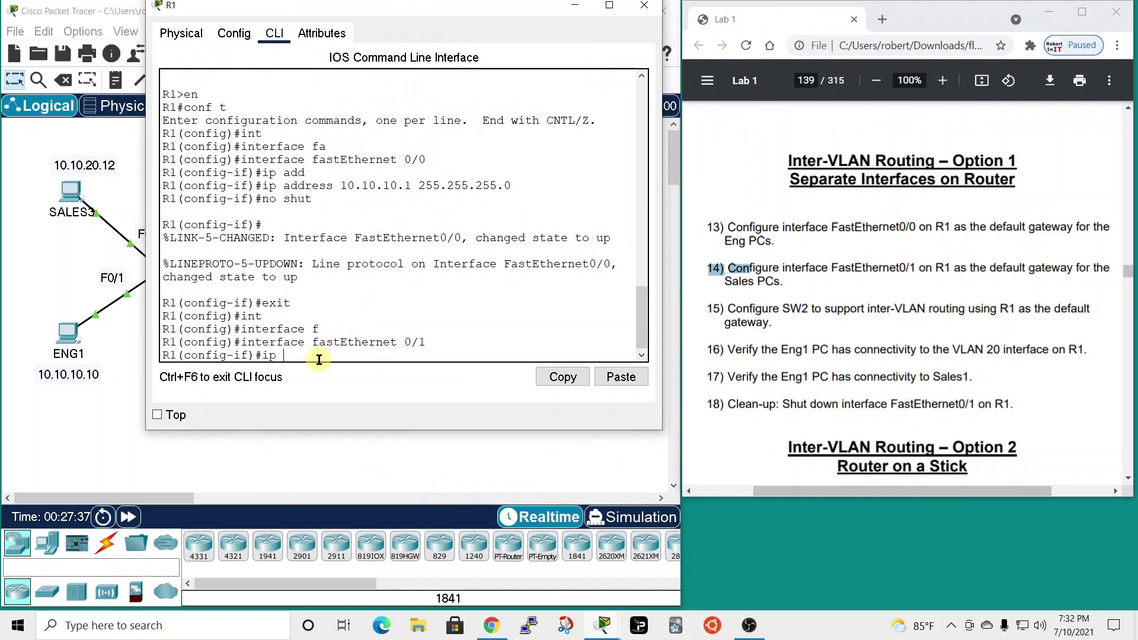
pyautogui.write('d')
pyautogui.press('Tab')
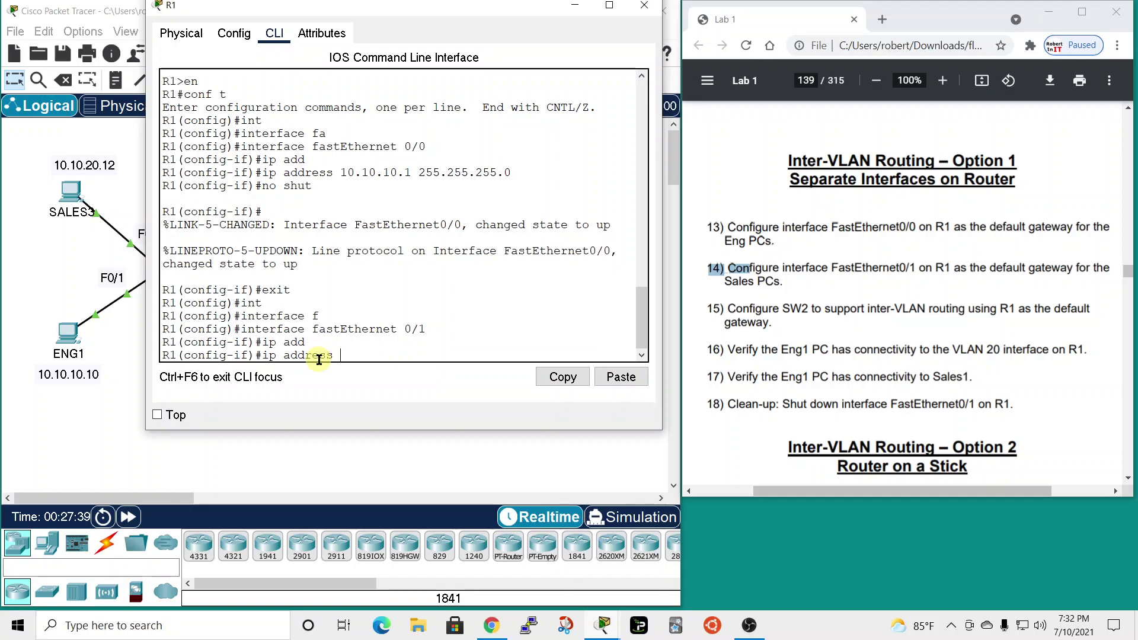
pyautogui.write('10.10.20.1 255.255.255.0')
pyautogui.press('Return')
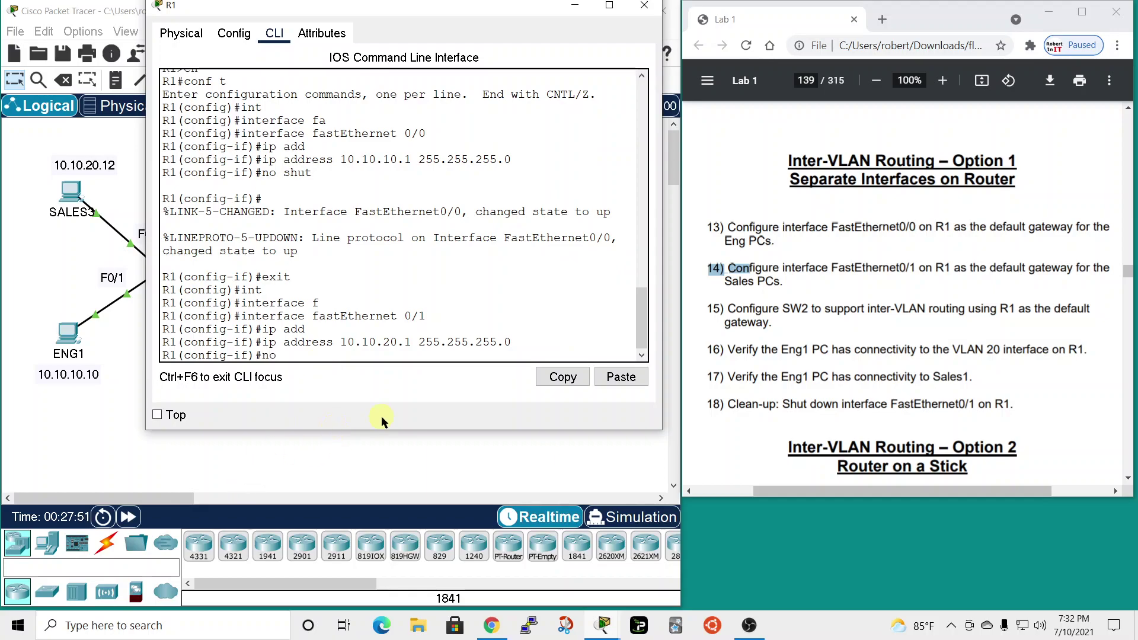
pyautogui.write('no shut')
pyautogui.press('Return')
pyautogui.press('Return')
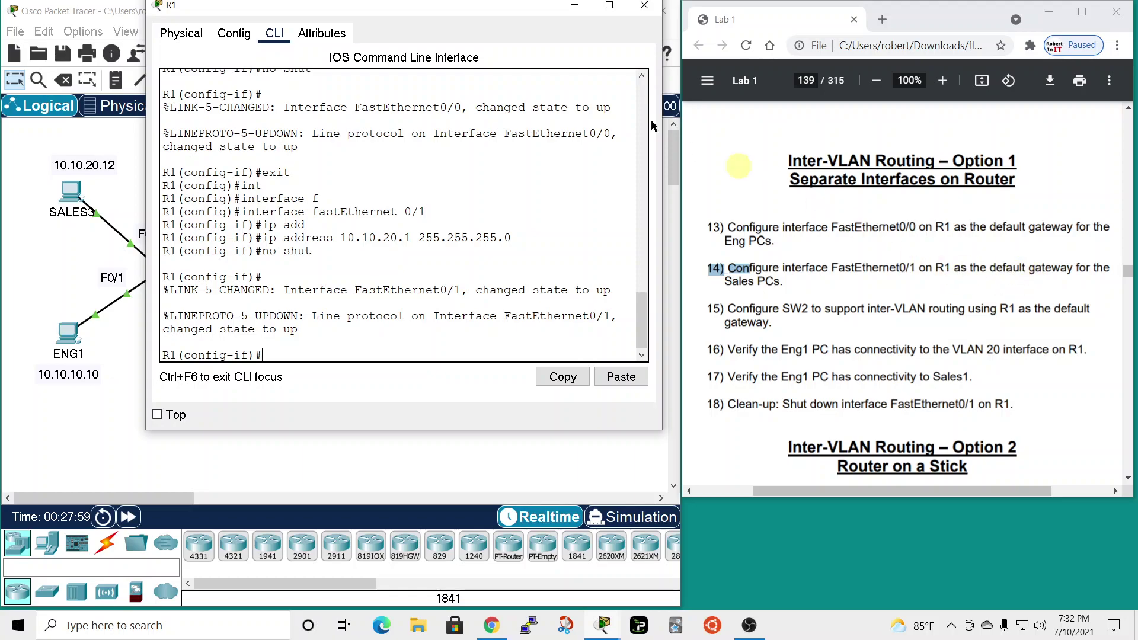
# Step: Close R1's window and highlight lab task 15 about configuring SW2 in the guide
pyautogui.moveTo(704, 308); pyautogui.dragTo(764, 309)
pyautogui.moveTo(503, 7); pyautogui.dragTo(500, 27)
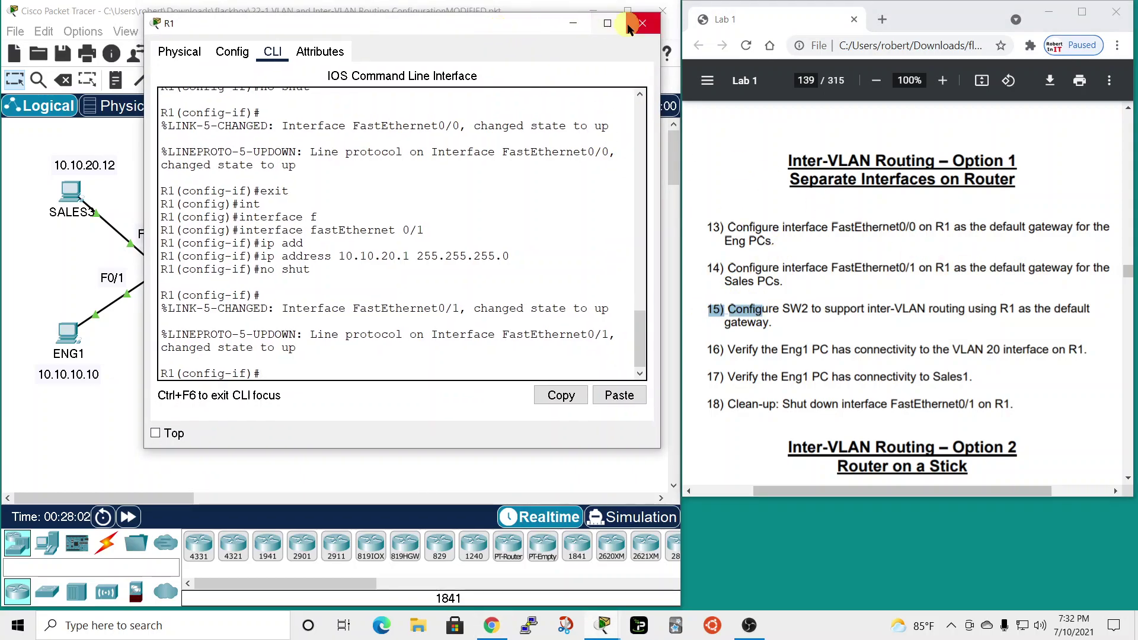
pyautogui.click(642, 23)
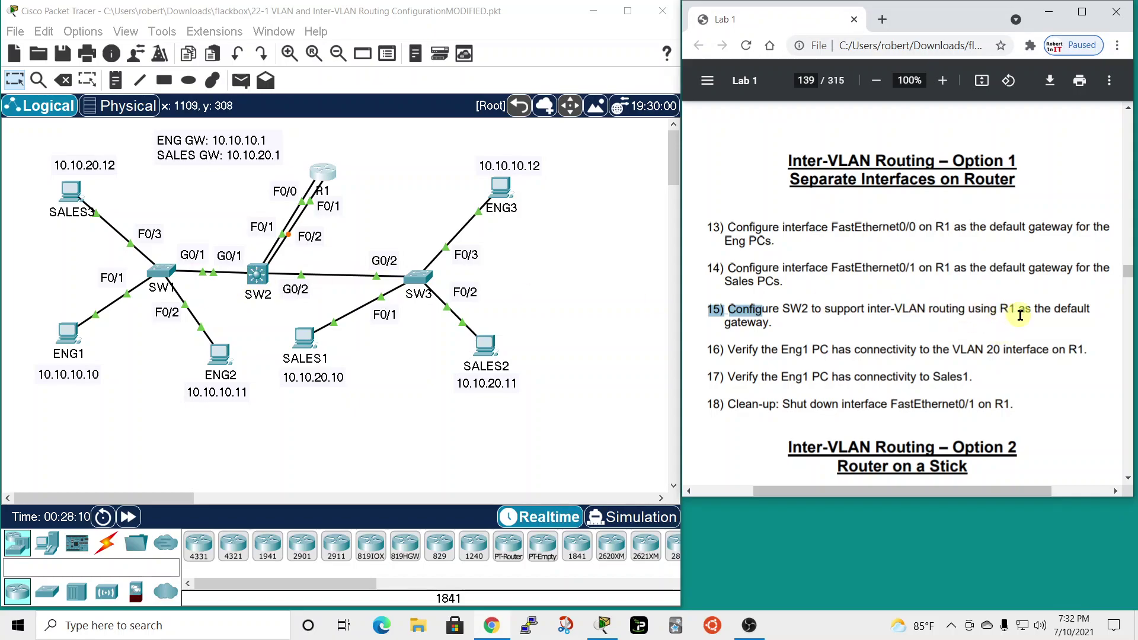
pyautogui.click(754, 325)
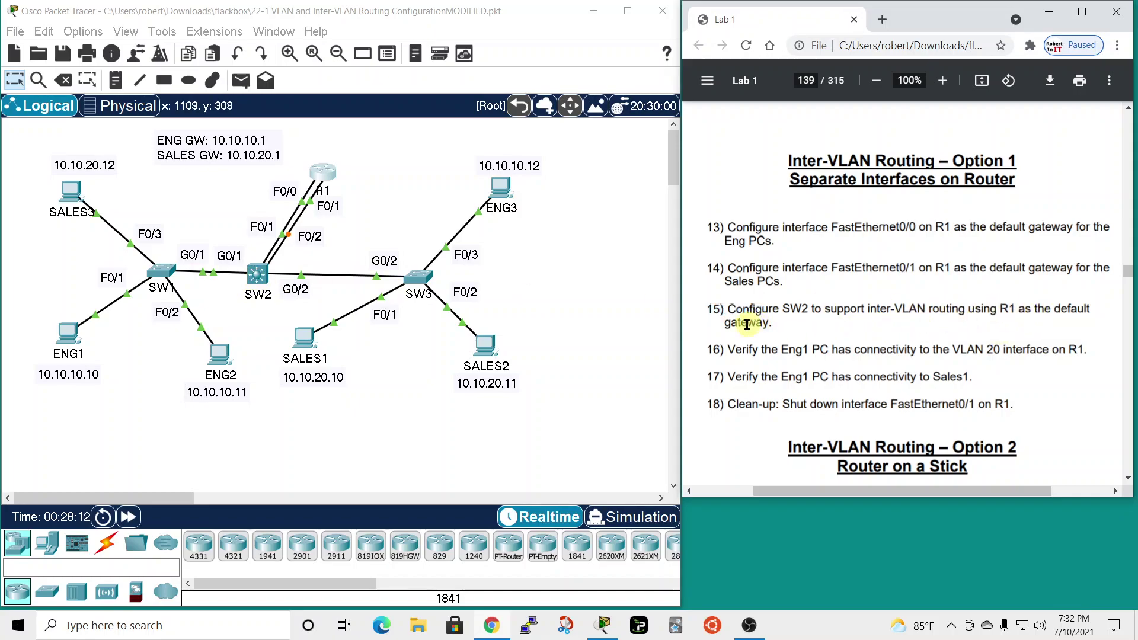
pyautogui.moveTo(729, 306); pyautogui.dragTo(782, 326)
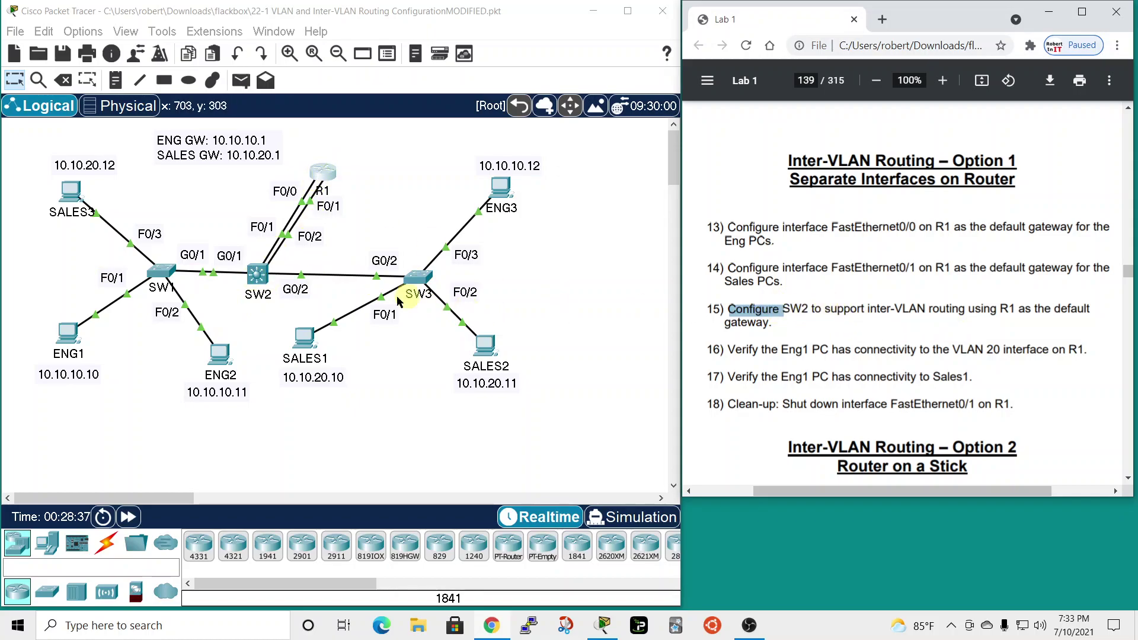
# Step: Open SW2's command line, start a console session, and check the SW2 to R1 links in the topology
pyautogui.click(257, 274)
pyautogui.moveTo(547, 93); pyautogui.dragTo(217, 33)
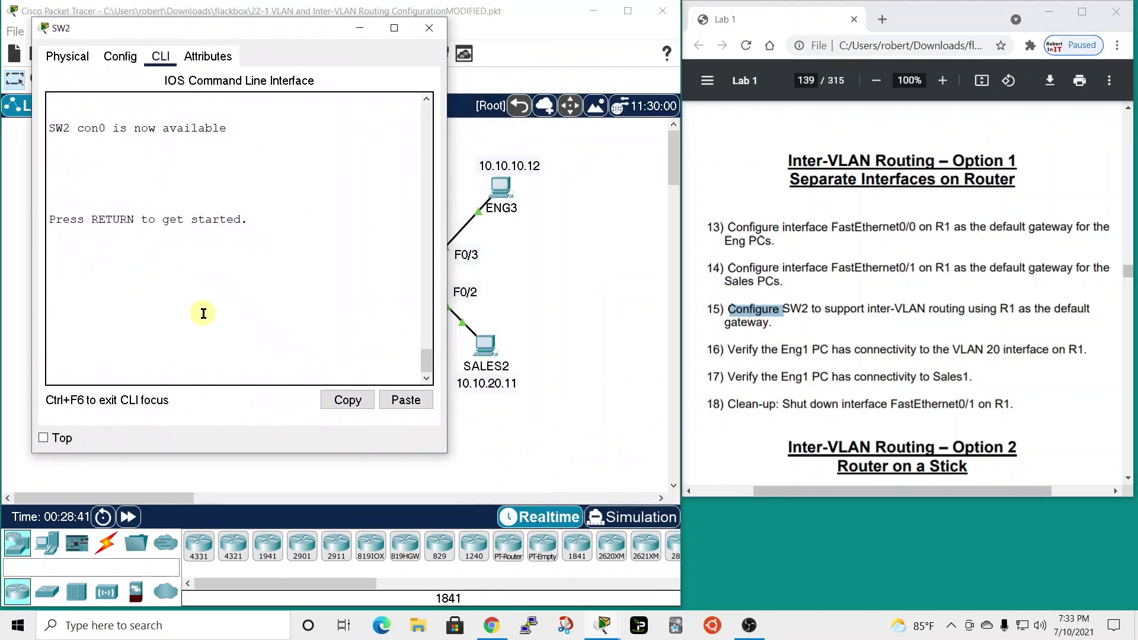
pyautogui.press('Return')
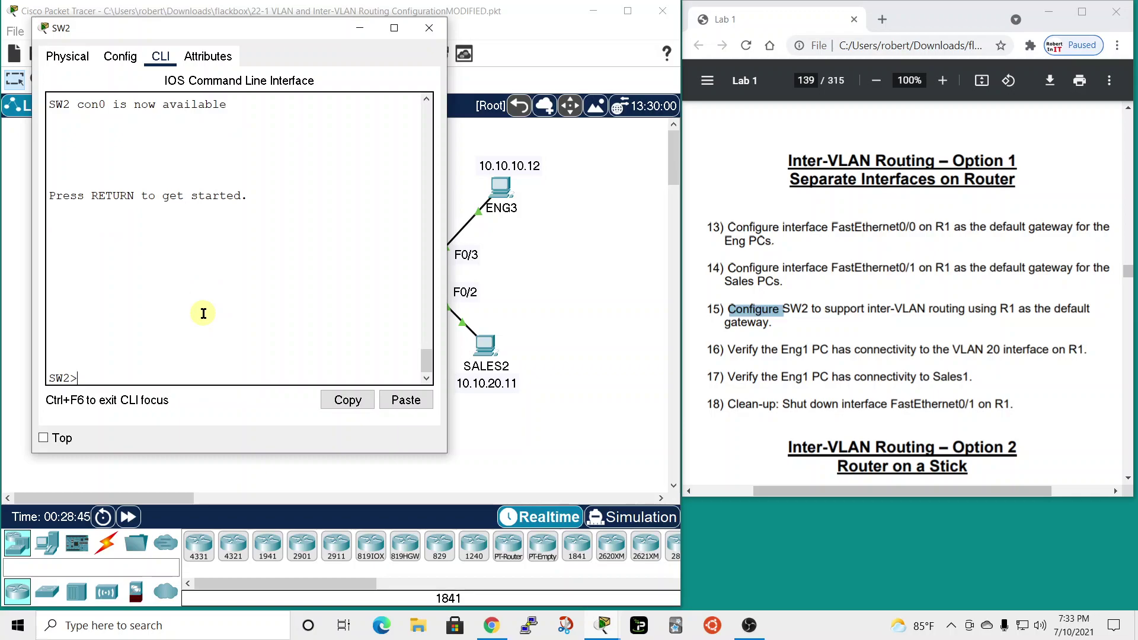
pyautogui.moveTo(274, 28); pyautogui.dragTo(645, 71)
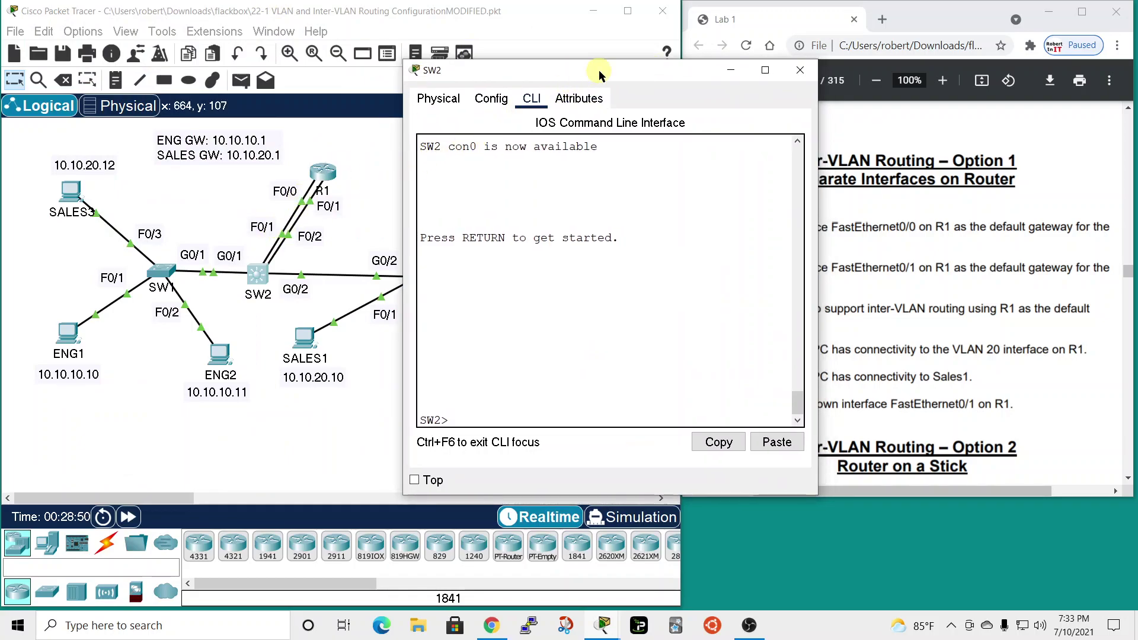
pyautogui.moveTo(599, 69); pyautogui.dragTo(377, 51)
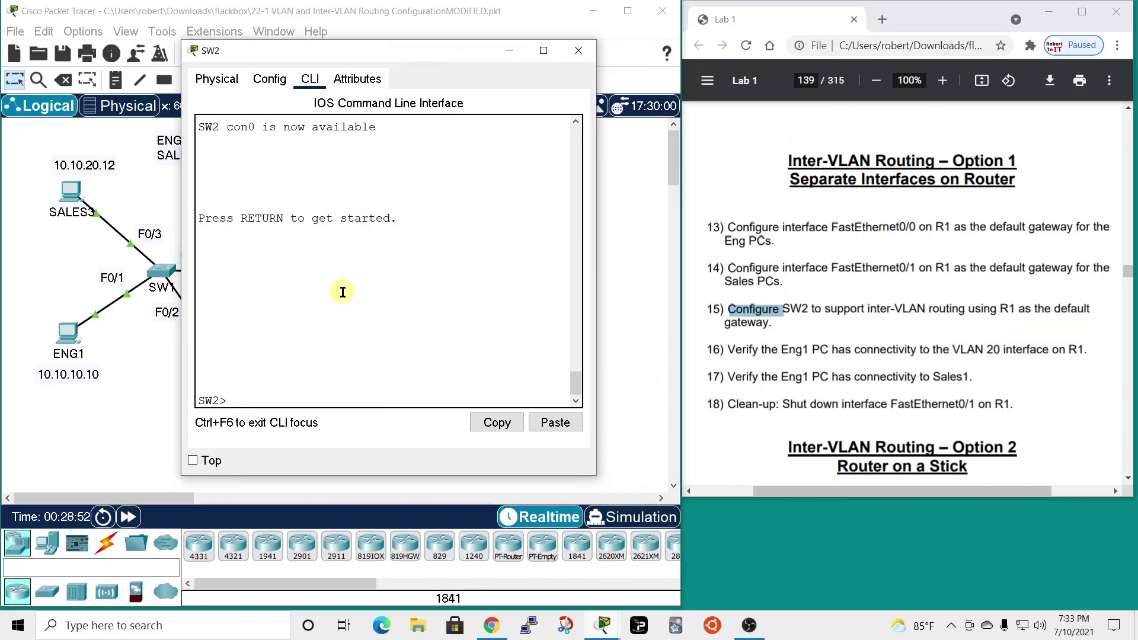
# Step: Enter privileged and global configuration mode on SW2 and start configuring interface fastEthernet 0/1
pyautogui.write('en')
pyautogui.press('Return')
pyautogui.write('conf t')
pyautogui.press('Return')
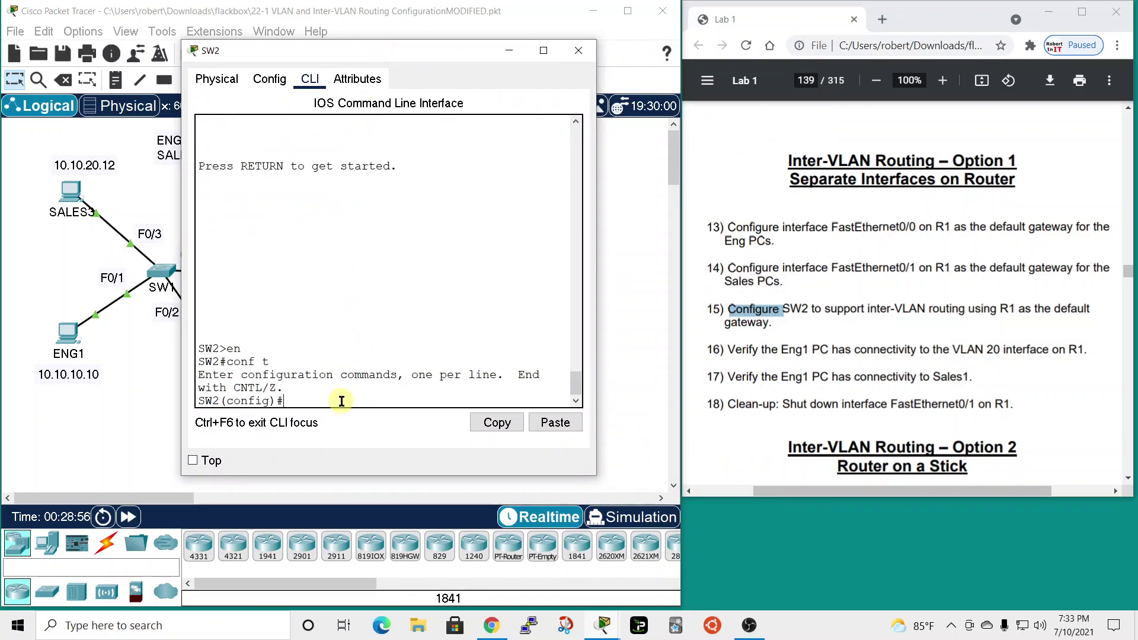
pyautogui.write('int')
pyautogui.press('Tab')
pyautogui.write('face f')
pyautogui.press('Tab')
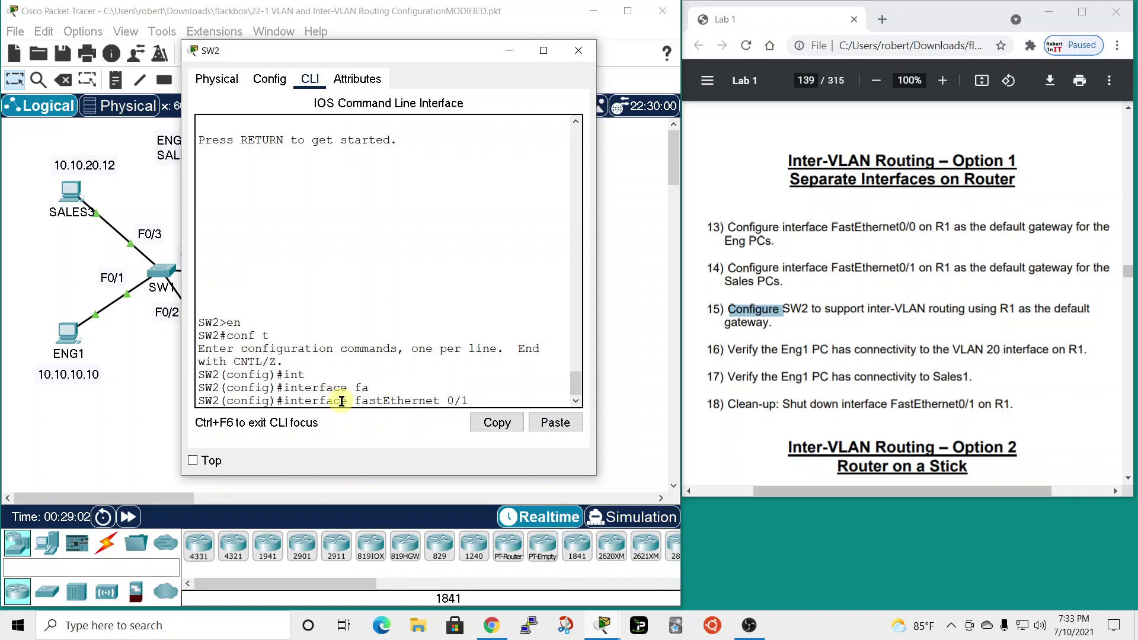
pyautogui.press('Return')
# Step: Set SW2's fastEthernet 0/1 to switchport mode access
pyautogui.write('swi')
pyautogui.press('Tab')
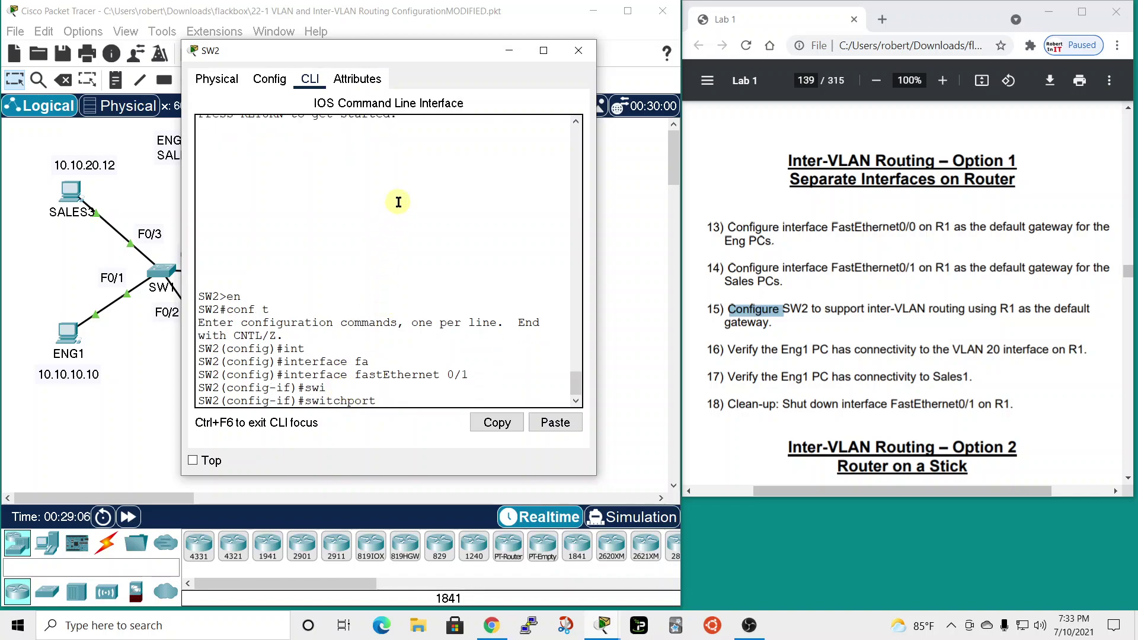
pyautogui.write('mode')
pyautogui.press('Tab')
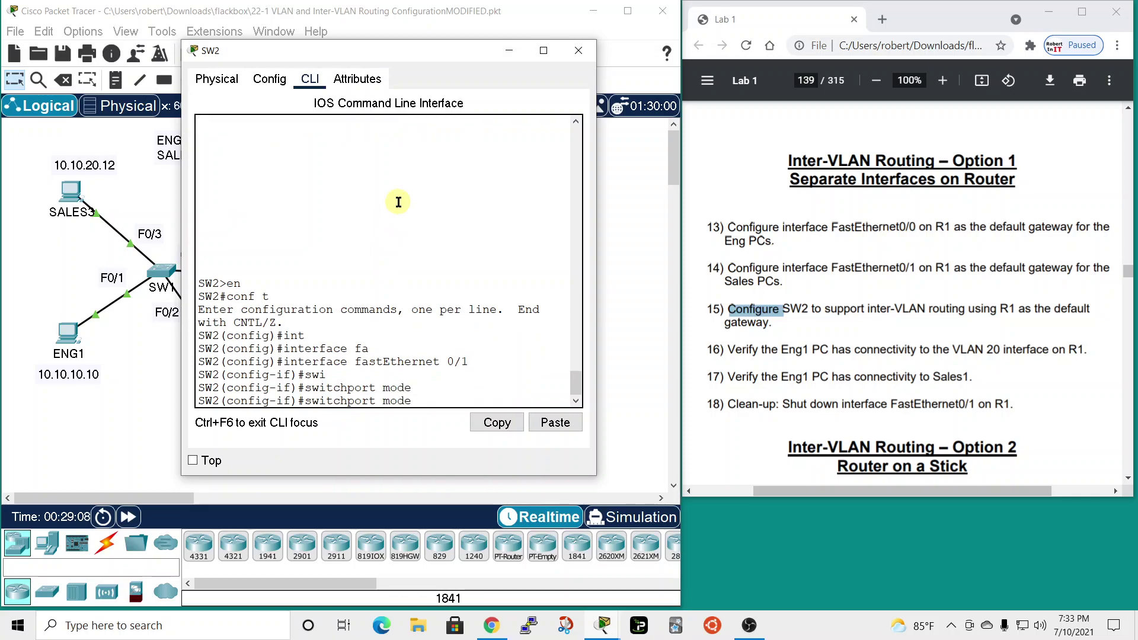
pyautogui.write('acce')
pyautogui.press('Tab')
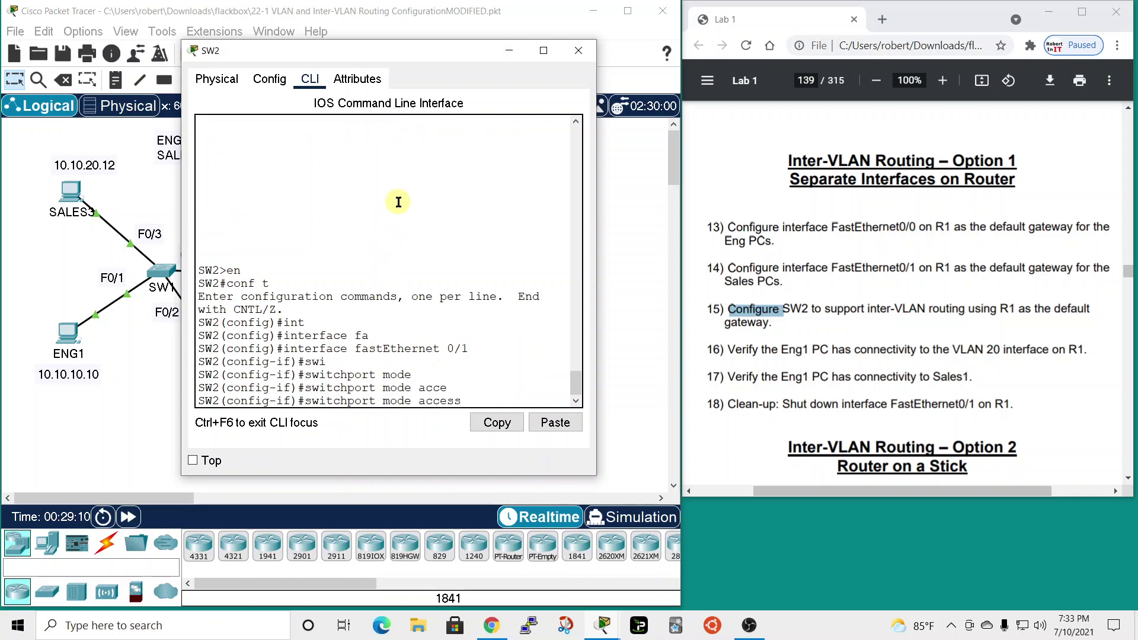
pyautogui.press('Return')
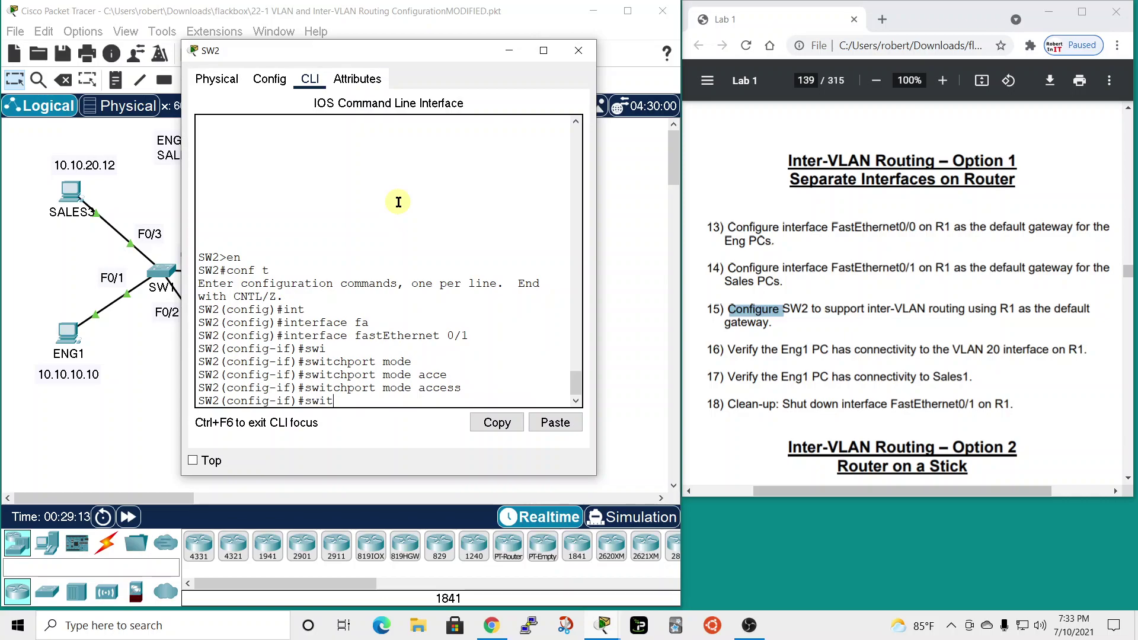
# Step: Assign SW2's fastEthernet 0/1 to access VLAN 10
pyautogui.write('swit')
pyautogui.press('Tab')
pyautogui.press('Tab')
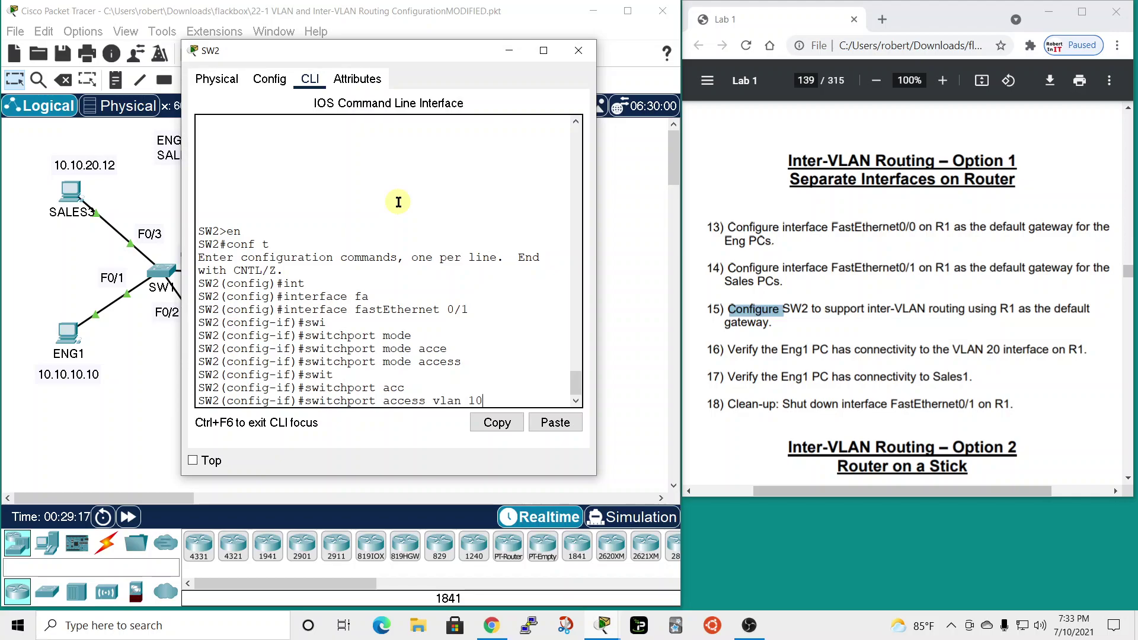
pyautogui.press('Return')
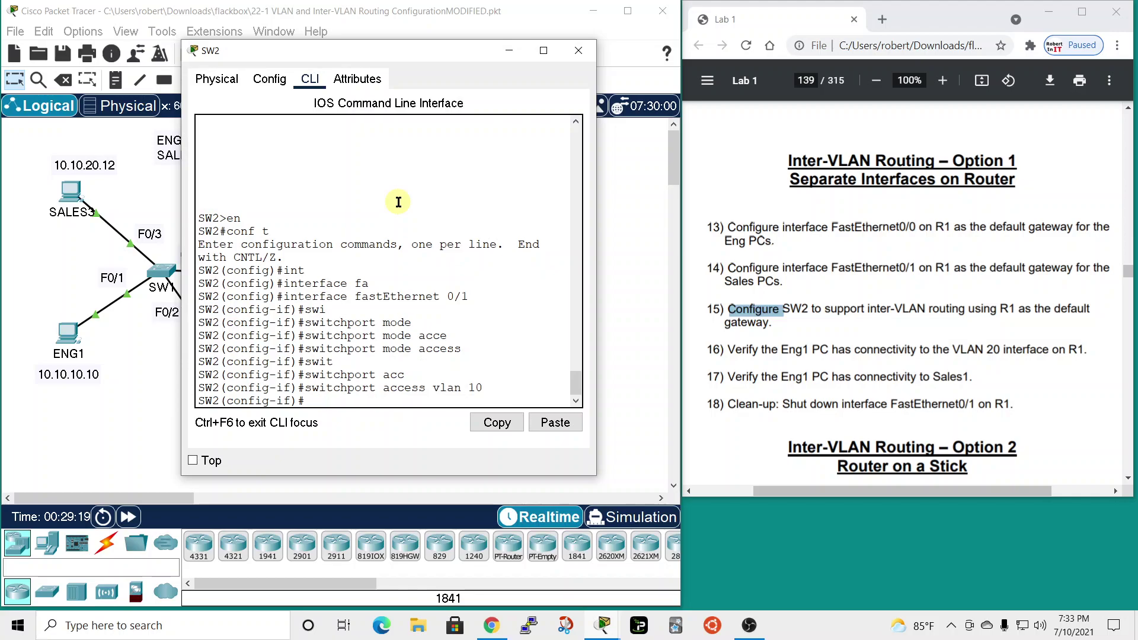
# Step: Check the SW2 to R1 links in the topology and exit the fastEthernet 0/1 configuration on SW2
pyautogui.moveTo(460, 50); pyautogui.dragTo(843, 80)
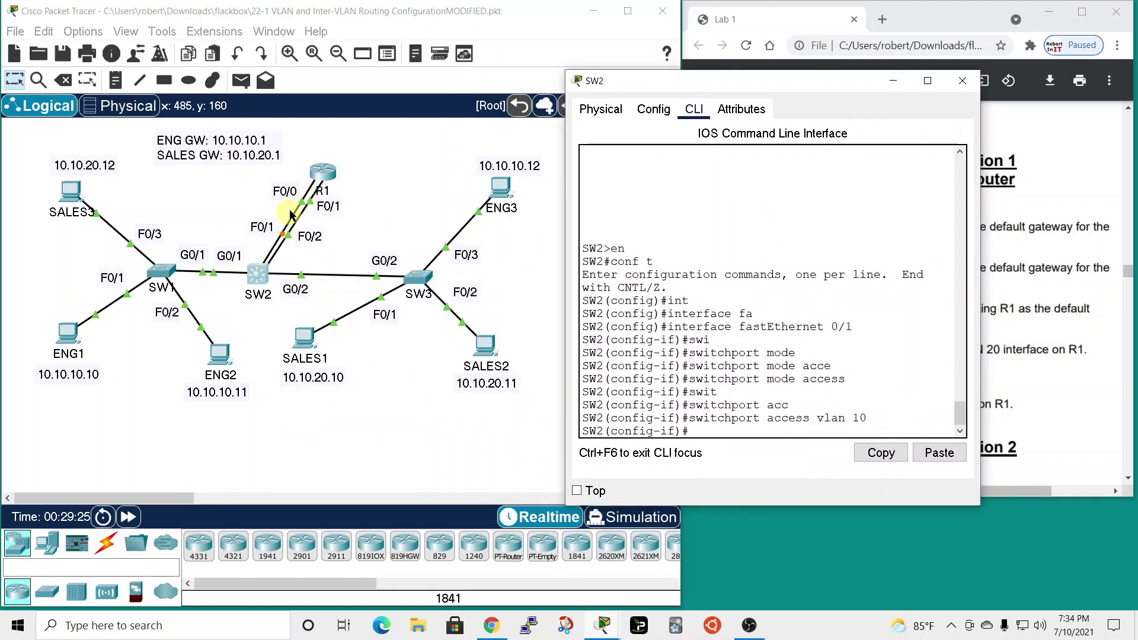
pyautogui.moveTo(759, 81); pyautogui.dragTo(433, 58)
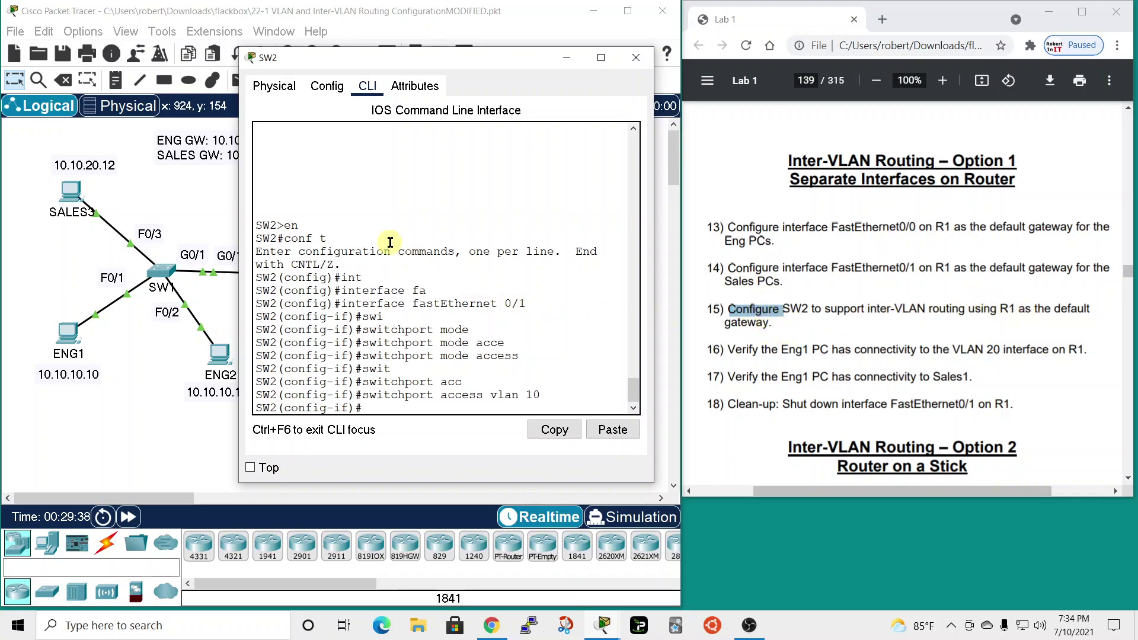
pyautogui.moveTo(450, 55); pyautogui.dragTo(593, 60)
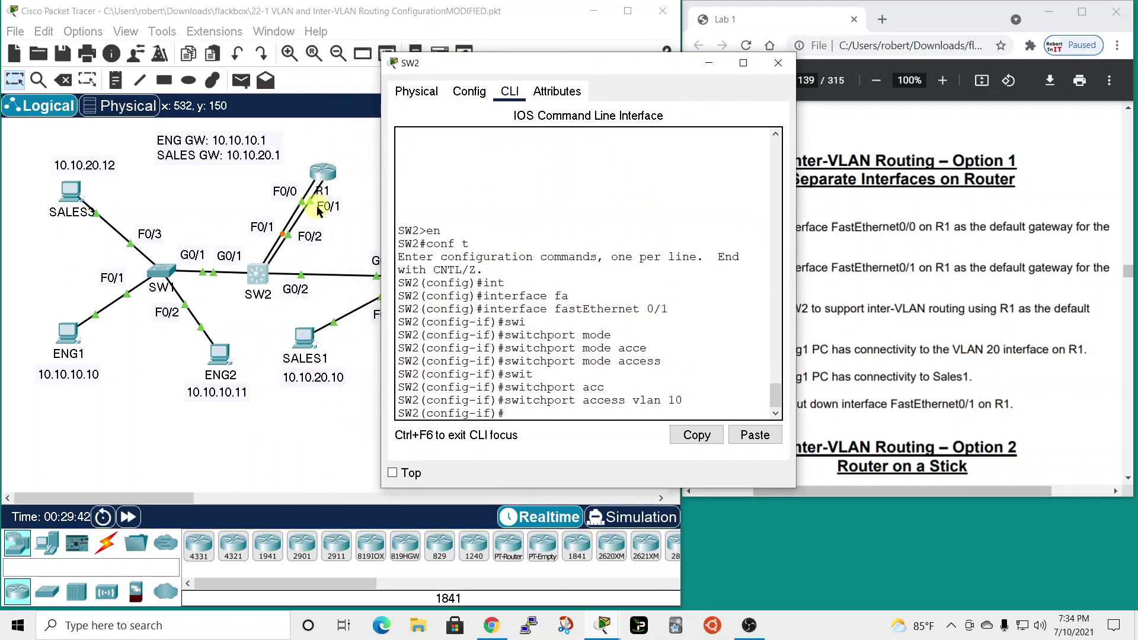
pyautogui.moveTo(639, 67); pyautogui.dragTo(400, 24)
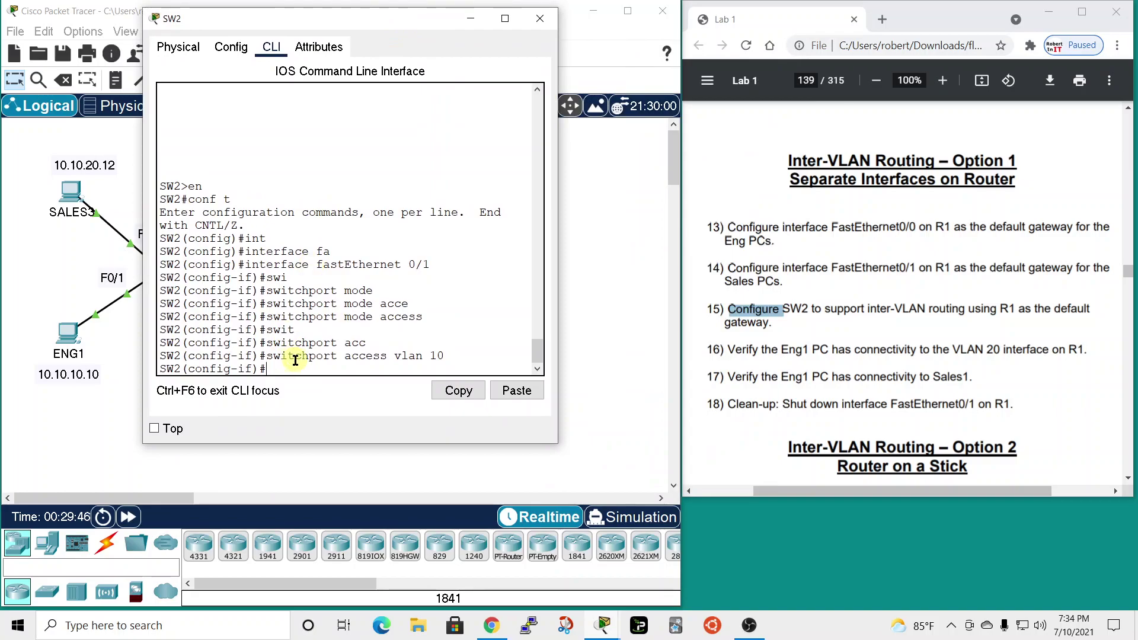
pyautogui.write('it')
pyautogui.press('Return')
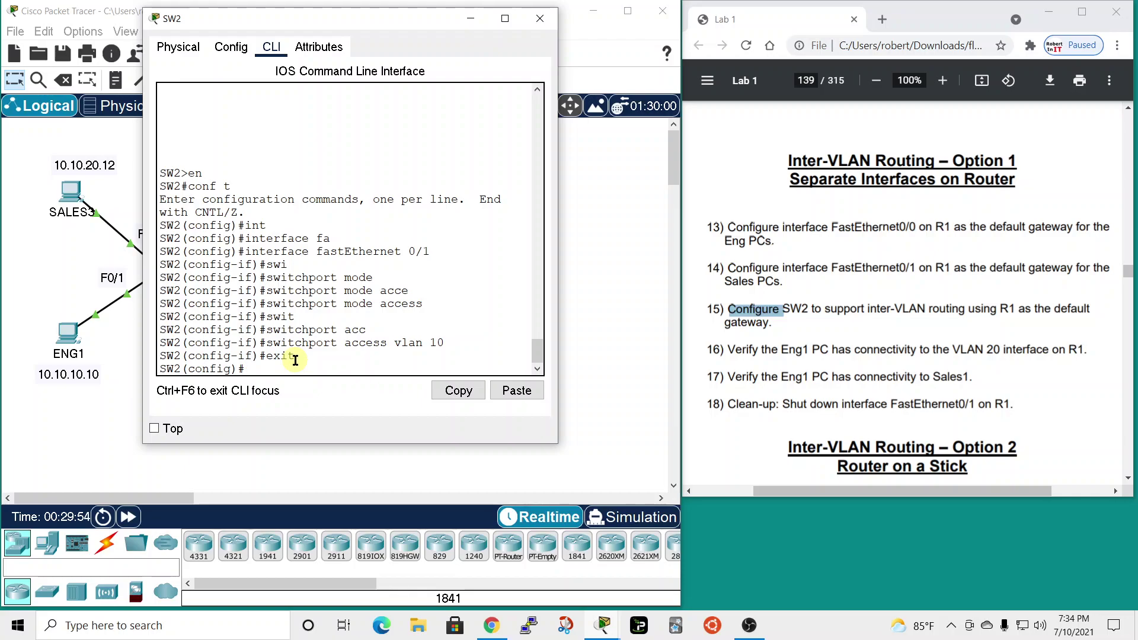
# Step: Enter configuration for interface fastEthernet 0/2 on SW2
pyautogui.write('int')
pyautogui.press('Tab')
pyautogui.write('fa')
pyautogui.press('Tab')
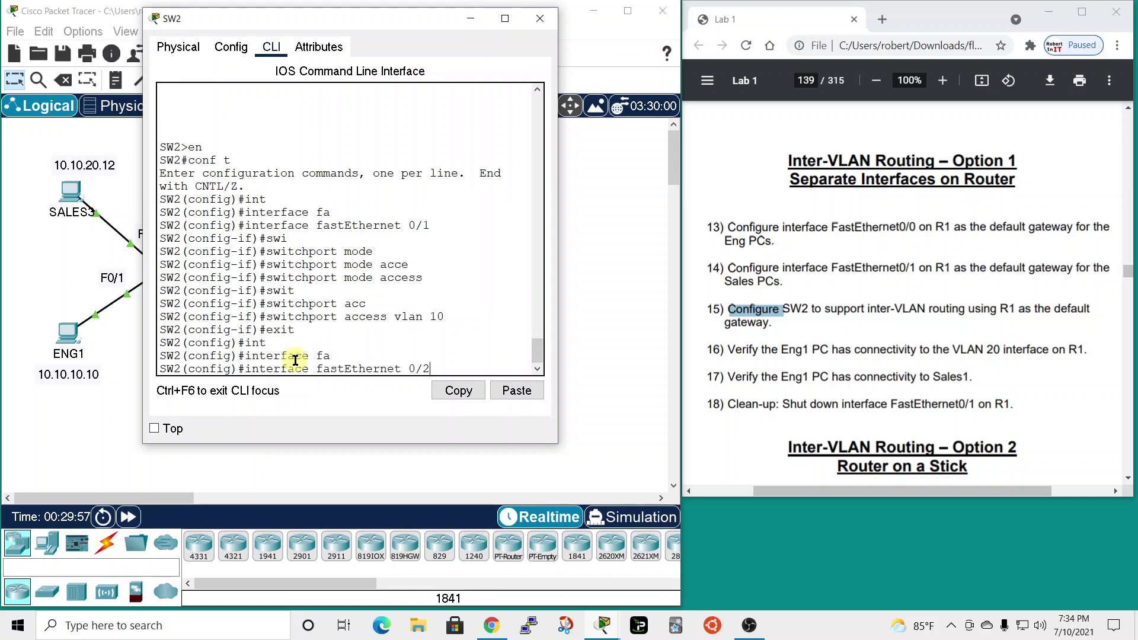
pyautogui.moveTo(358, 19); pyautogui.dragTo(408, 43)
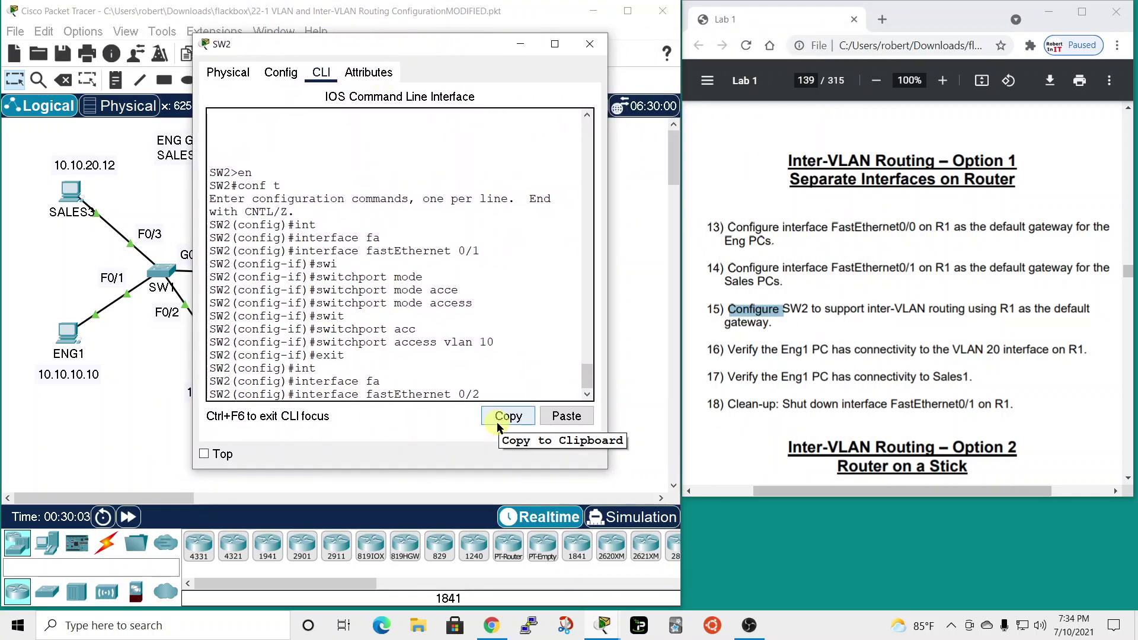
pyautogui.press('Return')
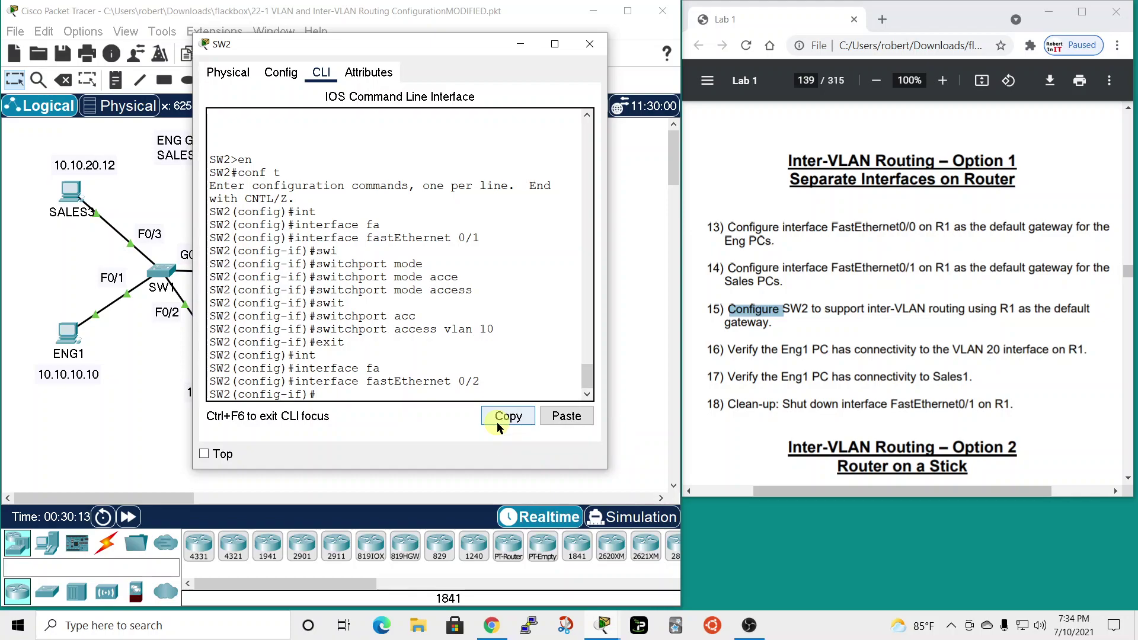
# Step: Set SW2's fastEthernet 0/2 to switchport mode access
pyautogui.write('wiq')
pyautogui.press('Tab')
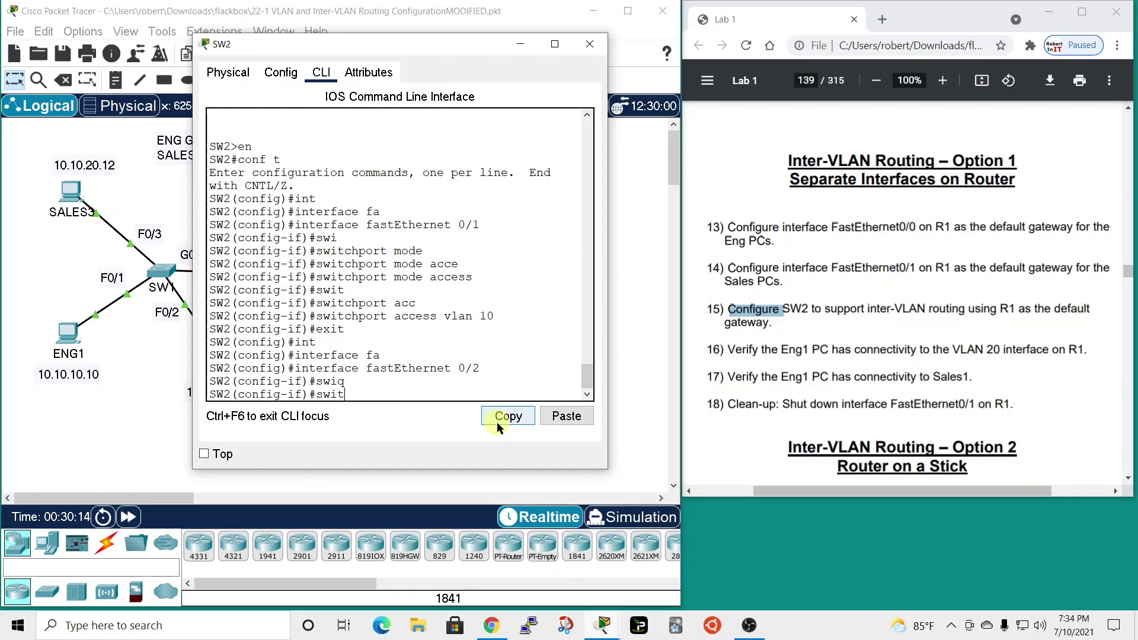
pyautogui.press('Tab')
pyautogui.write('mod')
pyautogui.press('Tab')
pyautogui.write('a')
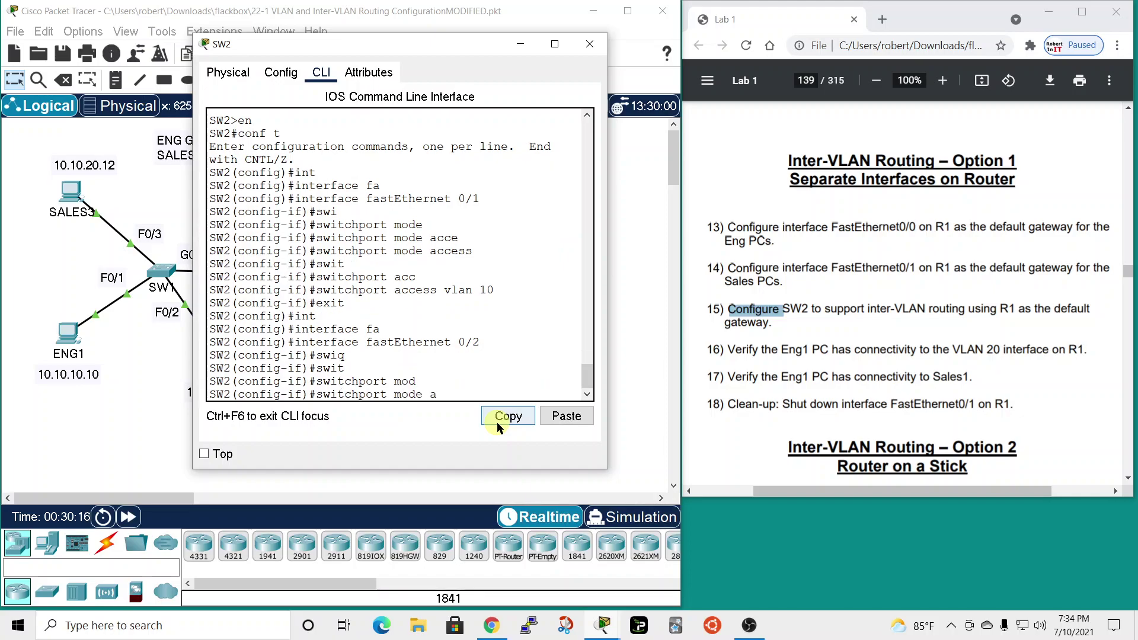
pyautogui.write('cc')
pyautogui.press('Tab')
pyautogui.press('Return')
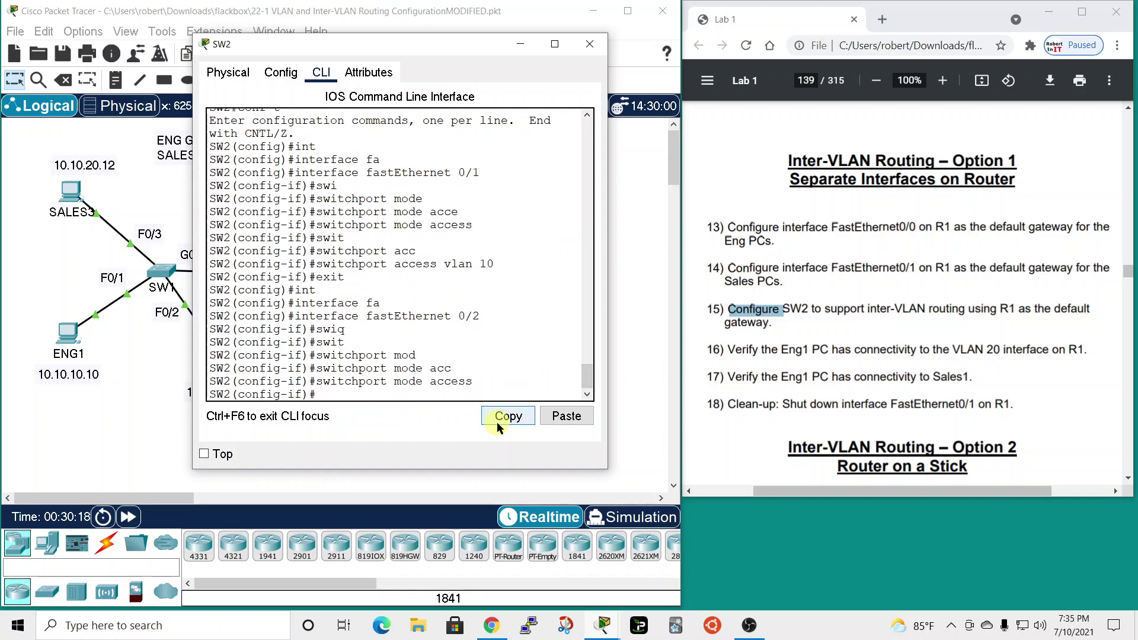
# Step: Assign SW2's fastEthernet 0/2 to access VLAN 20
pyautogui.write('s')
pyautogui.press('Tab')
pyautogui.write('w')
pyautogui.press('Tab')
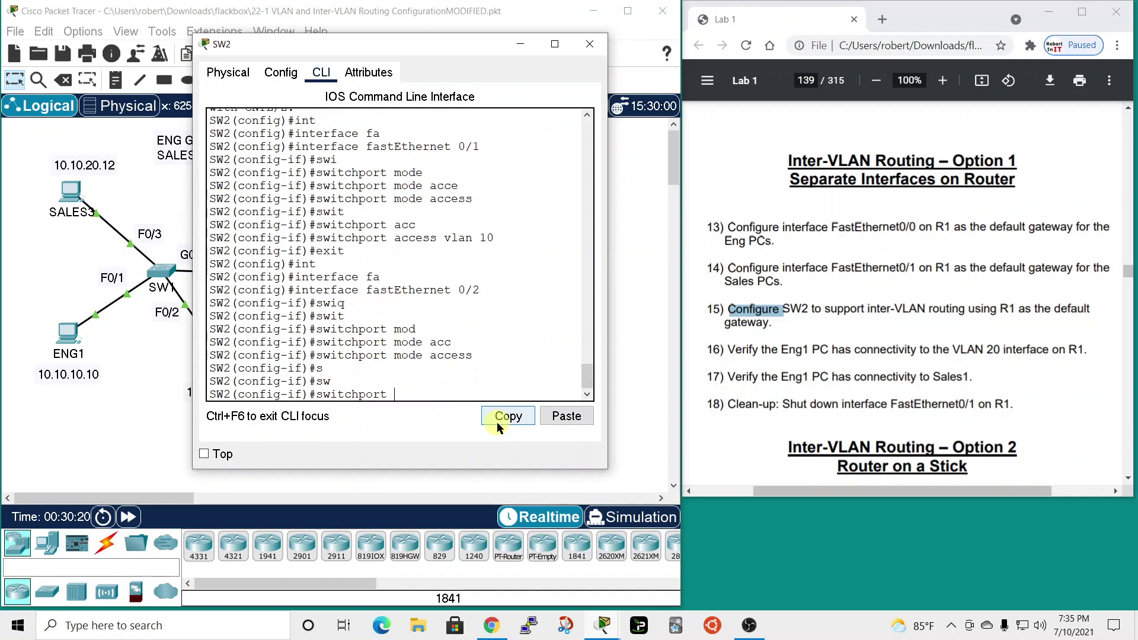
pyautogui.write('acc')
pyautogui.press('Tab')
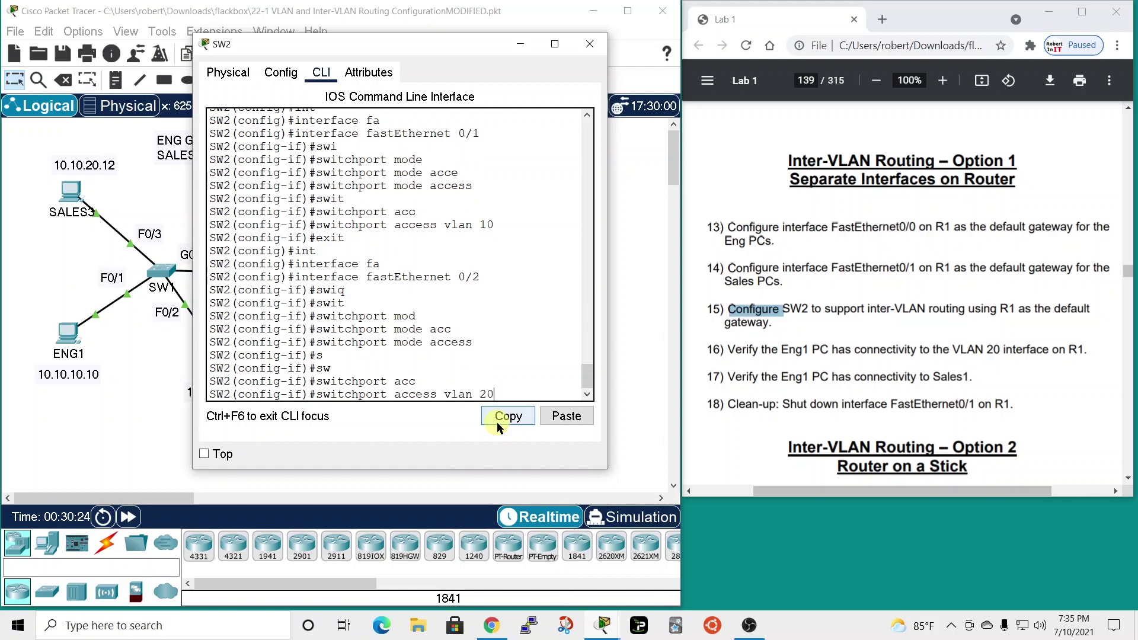
pyautogui.write('vlan 20')
pyautogui.press('Return')
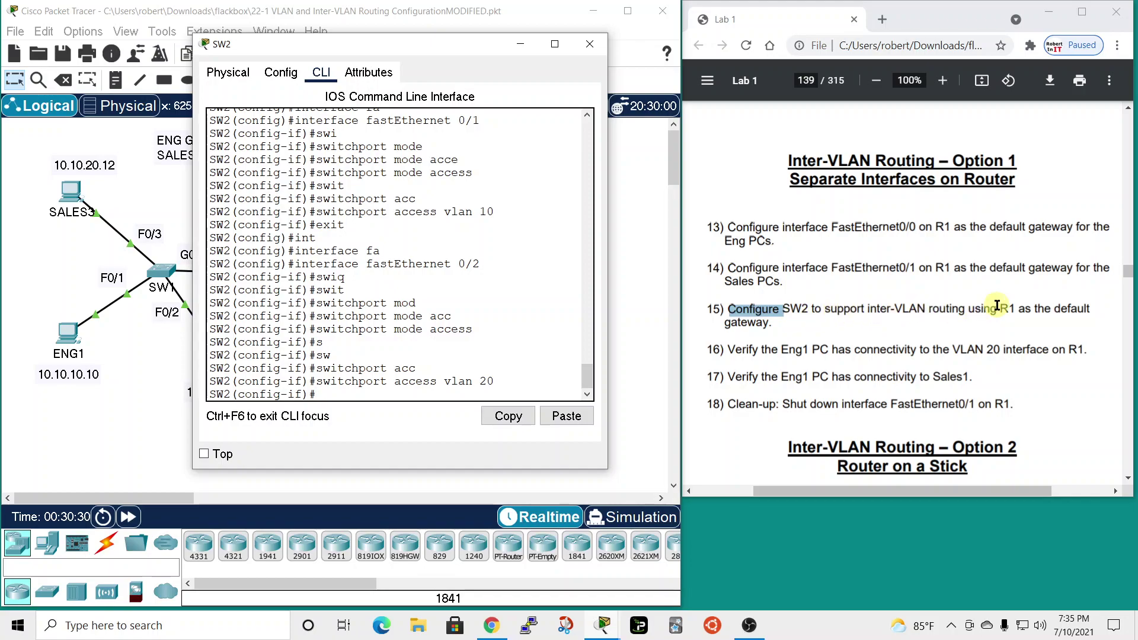
# Step: Close SW2's window and highlight lab task 16 about verifying Eng1's connectivity to the VLAN 20 interface
pyautogui.moveTo(713, 308); pyautogui.dragTo(776, 309)
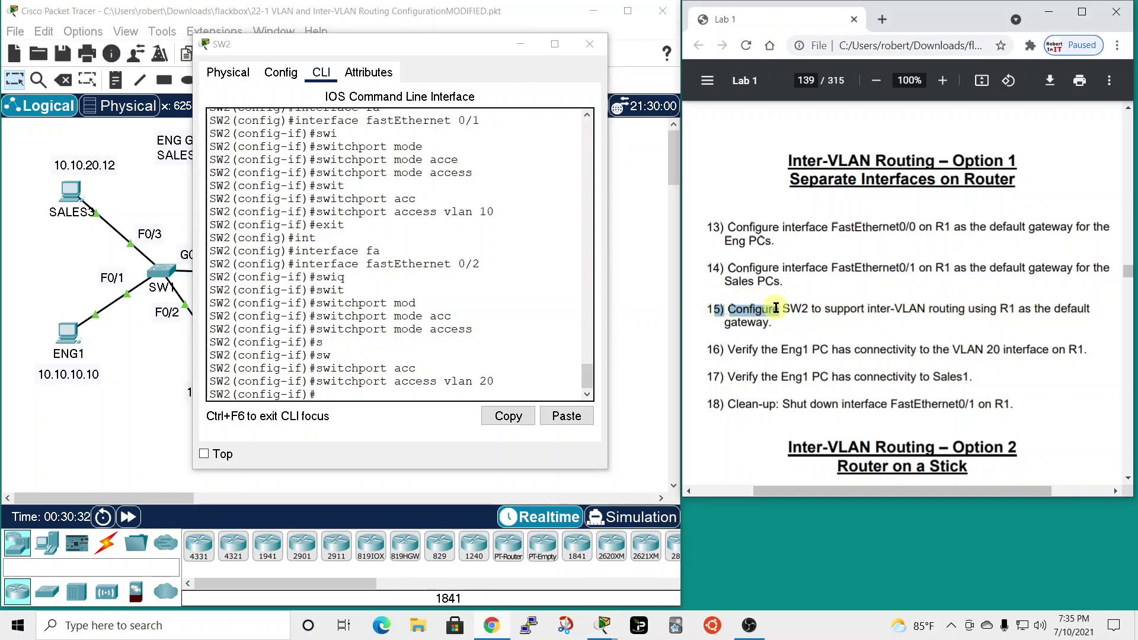
pyautogui.click(589, 43)
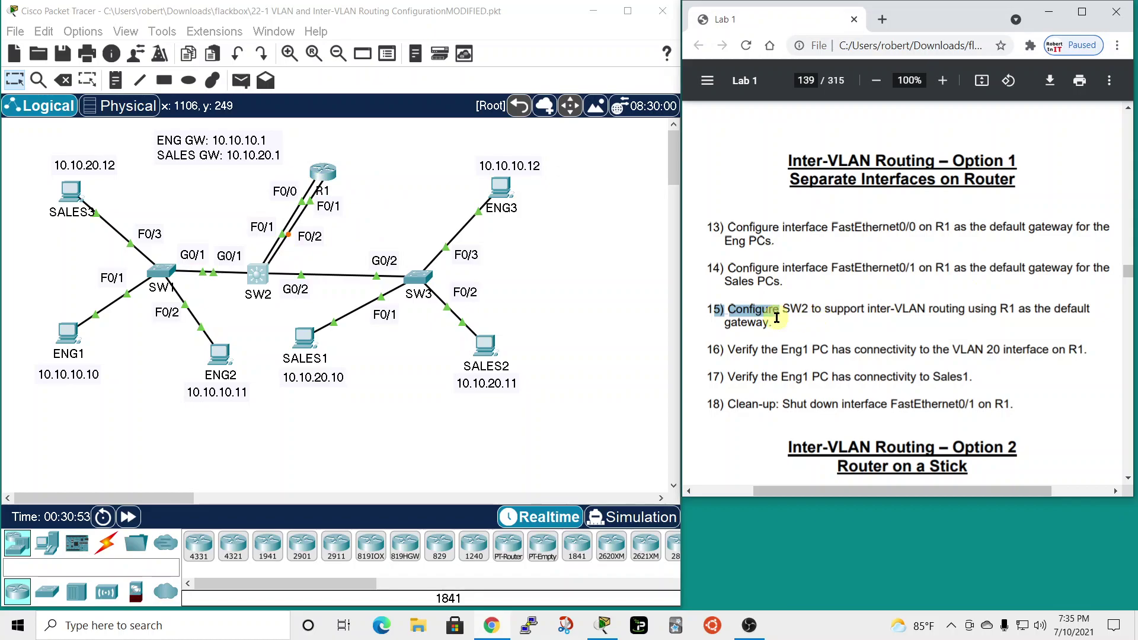
pyautogui.moveTo(705, 350); pyautogui.dragTo(832, 350)
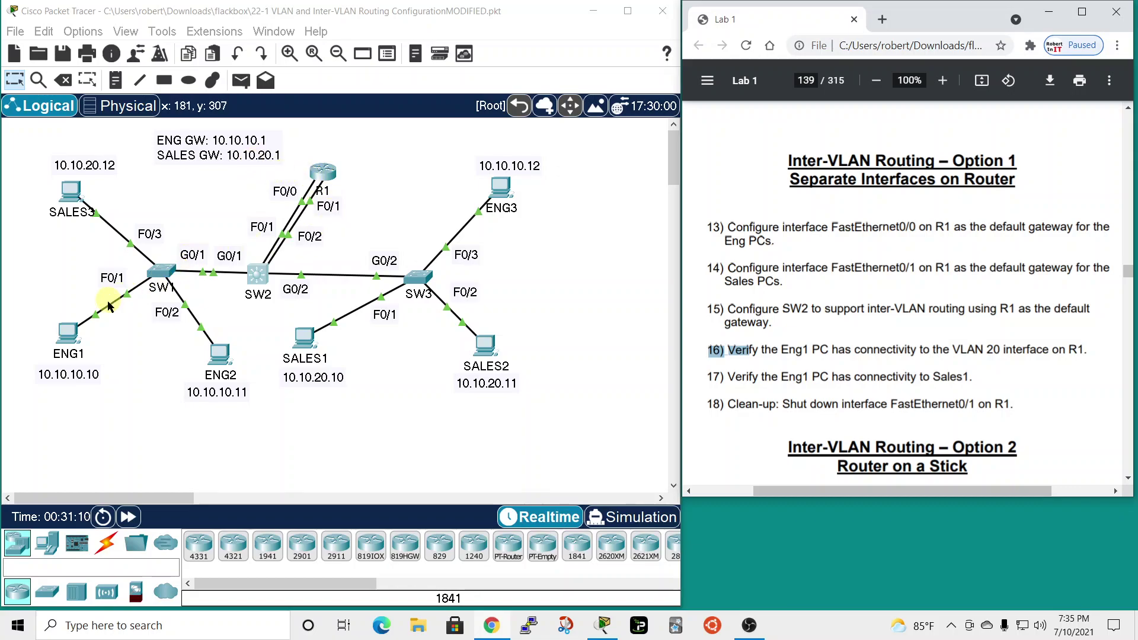
# Step: Ping R1's VLAN 20 interface at 10.10.20.1 from ENG1's Command Prompt and close ENG1's window
pyautogui.click(65, 330)
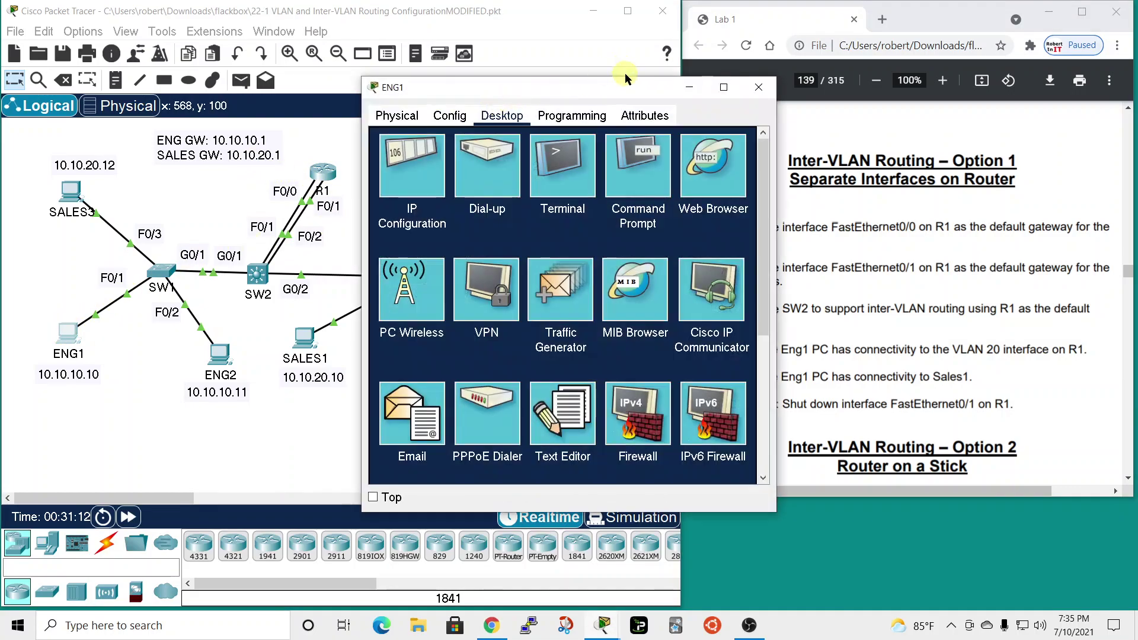
pyautogui.moveTo(625, 89); pyautogui.dragTo(366, 58)
pyautogui.click(366, 149)
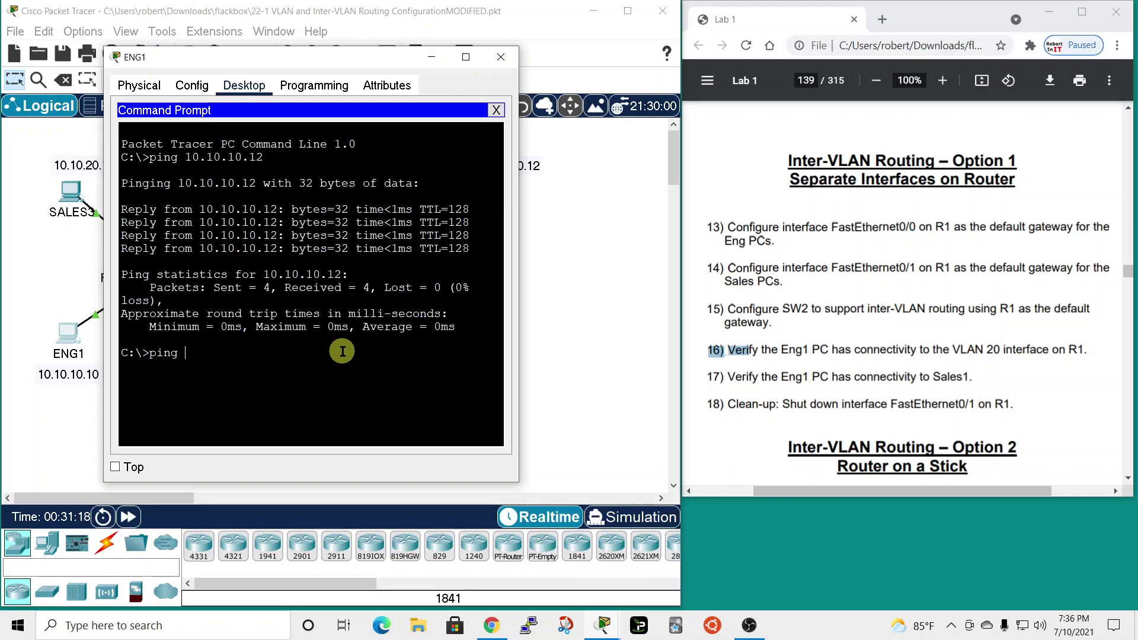
pyautogui.write('ping 10.10.20.1')
pyautogui.press('Return')
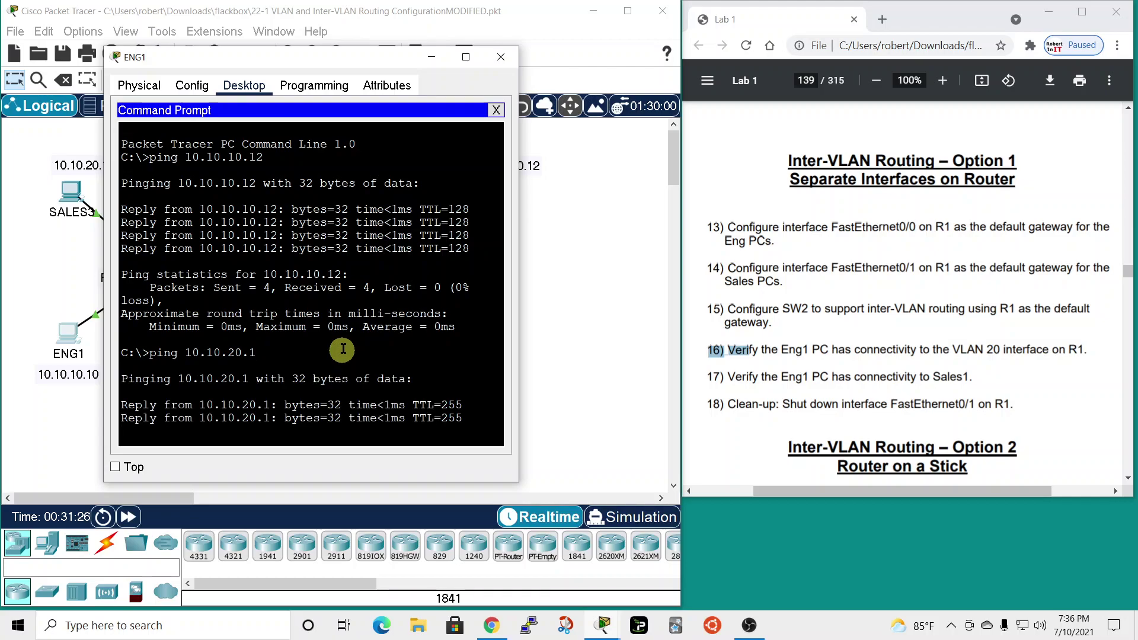
pyautogui.click(500, 57)
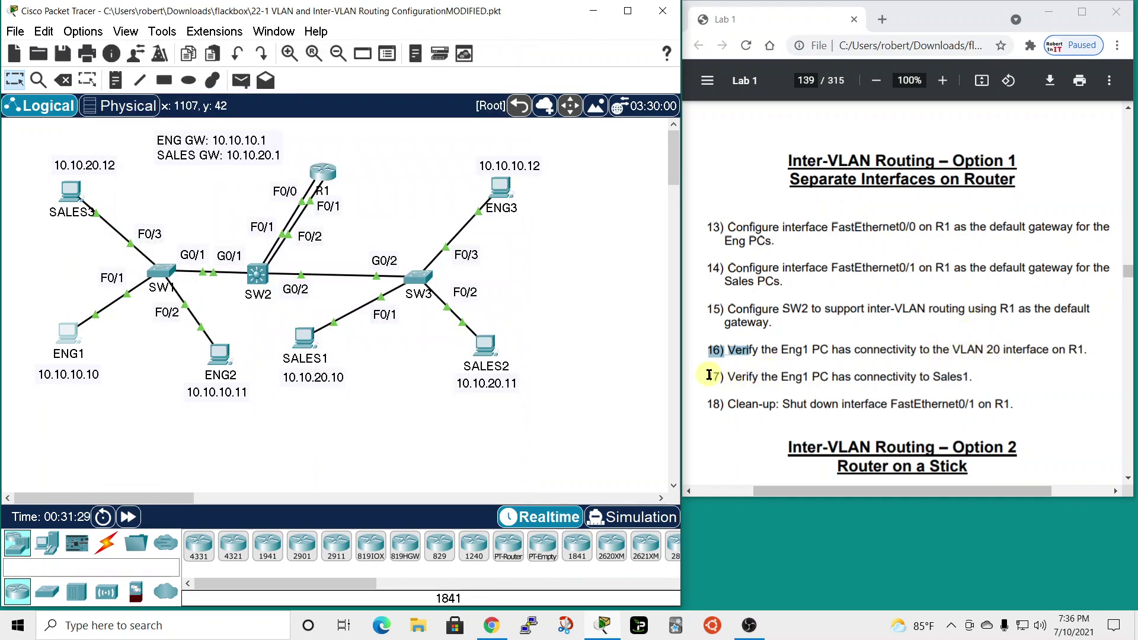
# Step: Highlight lab task 17 in the guide and ping SALES1 at 10.10.20.10 from ENG1's Command Prompt
pyautogui.moveTo(709, 374); pyautogui.dragTo(738, 375)
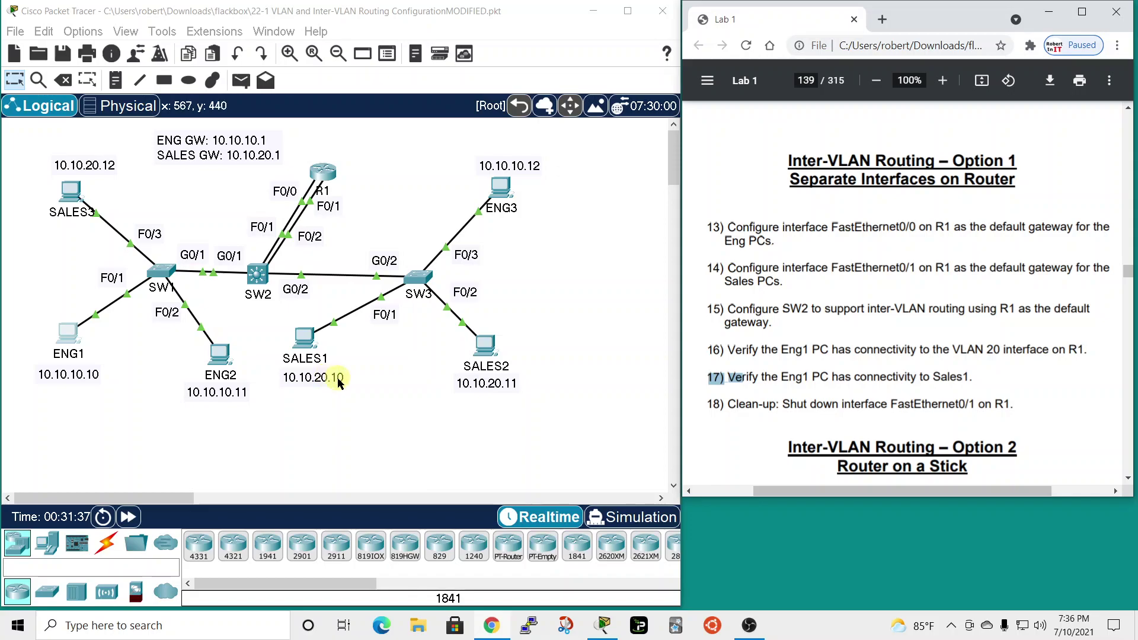
pyautogui.click(69, 335)
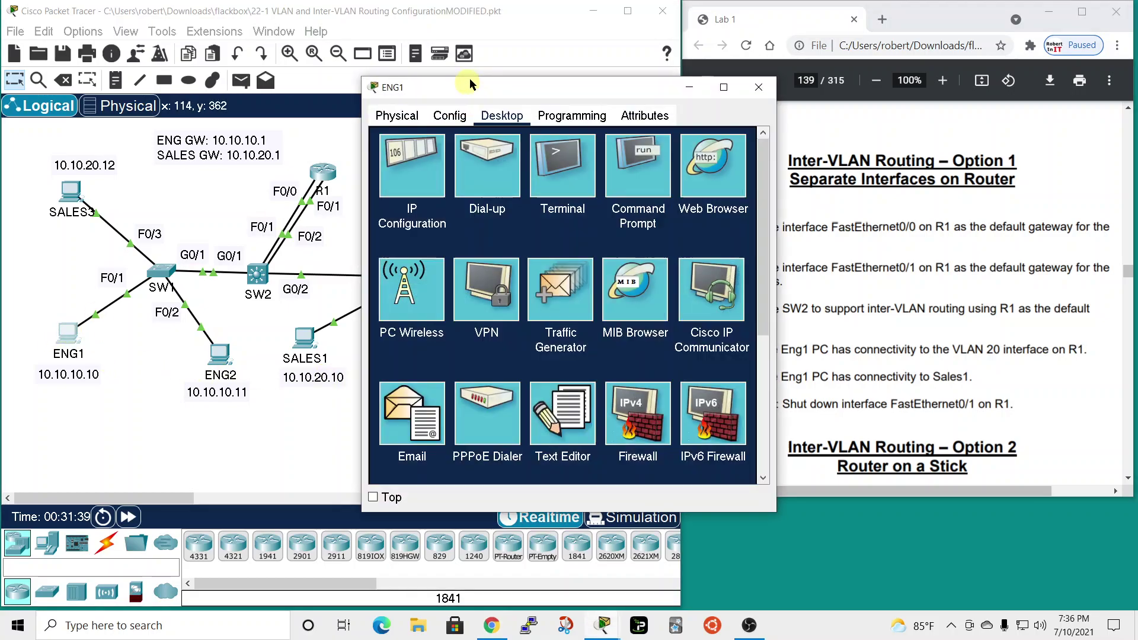
pyautogui.moveTo(489, 84); pyautogui.dragTo(166, 19)
pyautogui.click(191, 51)
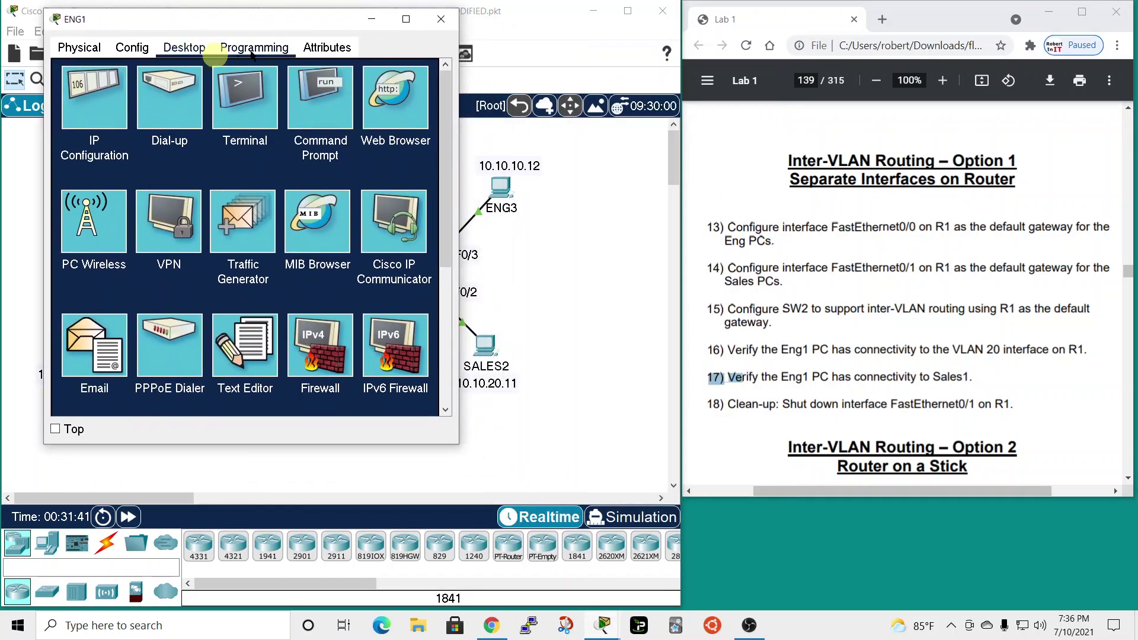
pyautogui.click(320, 98)
pyautogui.moveTo(318, 26); pyautogui.dragTo(672, 2)
pyautogui.scroll(-3, 666, 312)
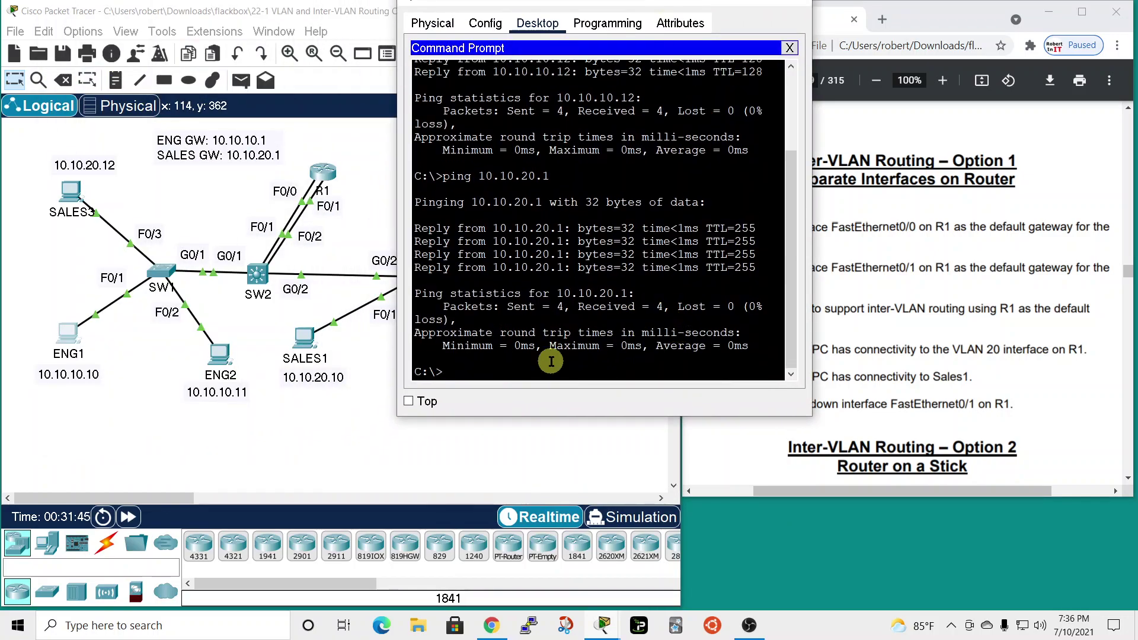
pyautogui.press('Up')
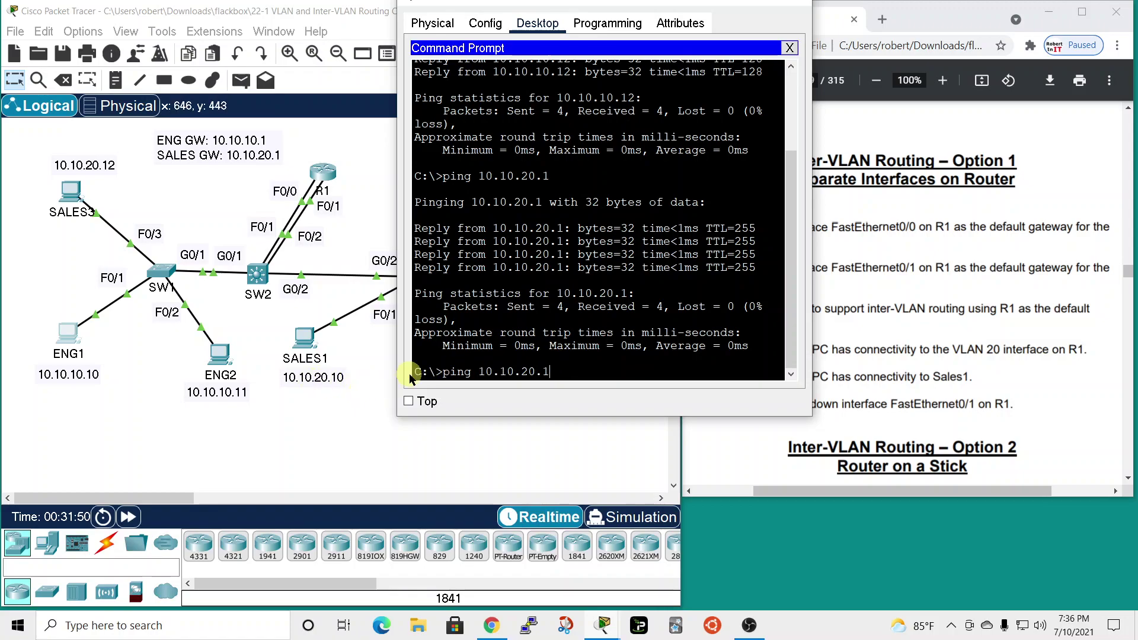
pyautogui.write('0')
pyautogui.press('Return')
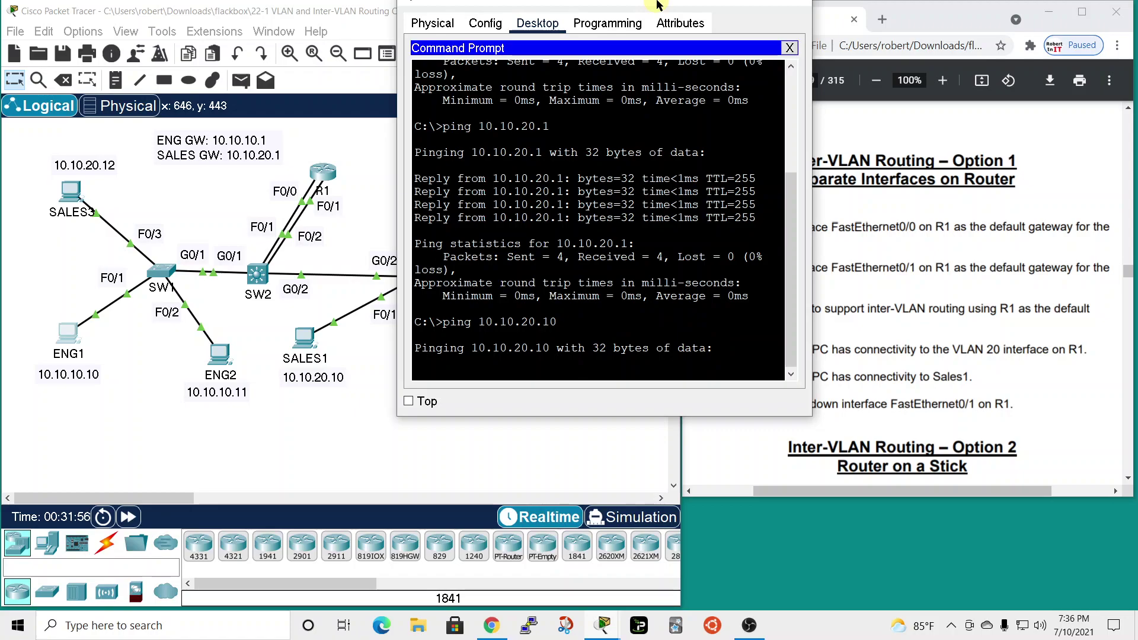
# Step: Close ENG1's window and highlight lab task 18 about shutting down interface FastEthernet0/1 on R1
pyautogui.moveTo(654, 5); pyautogui.dragTo(581, 14)
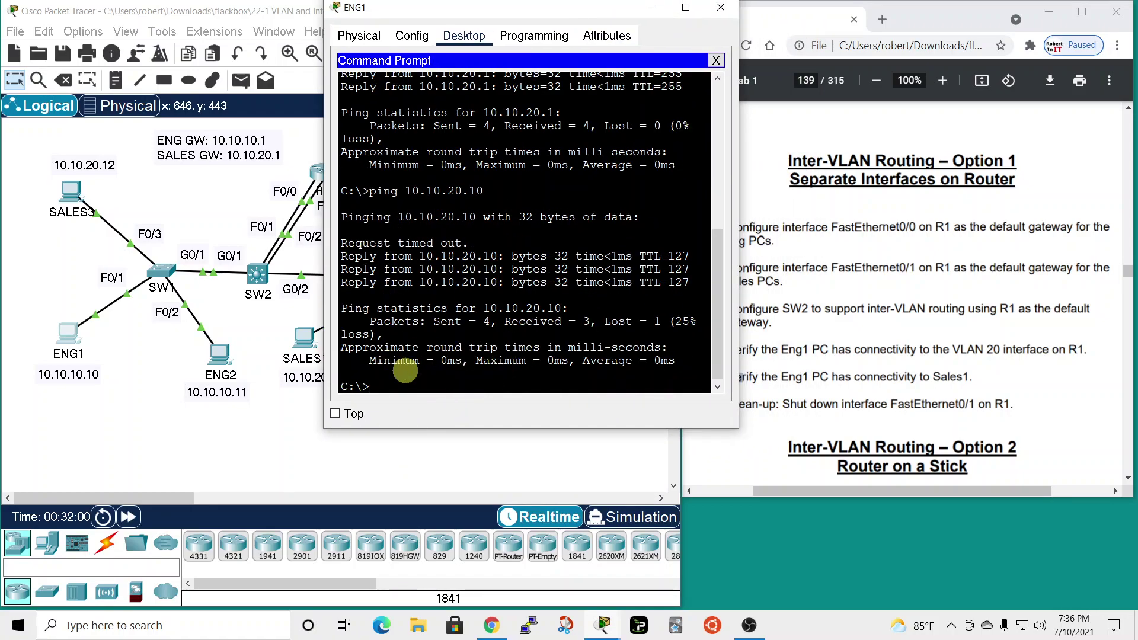
pyautogui.click(721, 7)
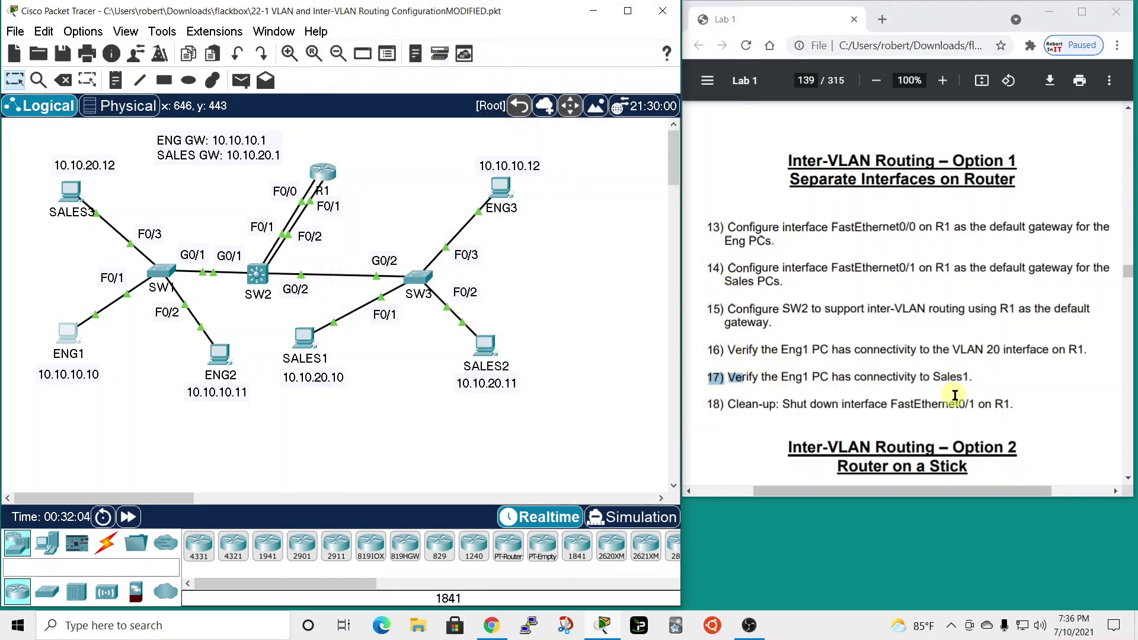
pyautogui.moveTo(709, 403); pyautogui.dragTo(852, 403)
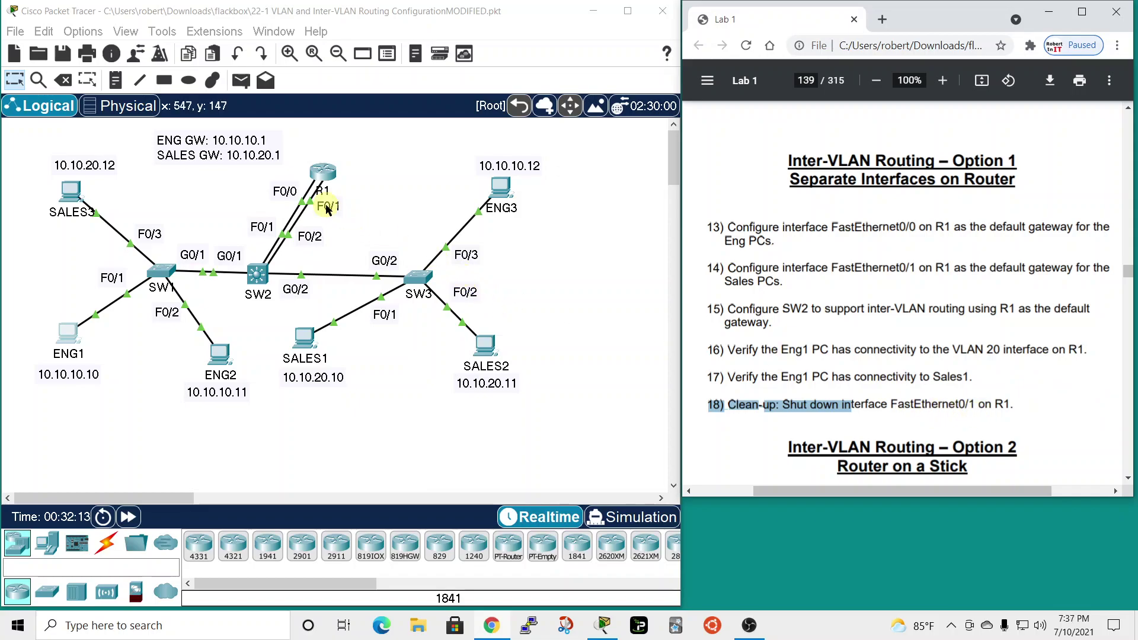
# Step: Shut down interface fastEthernet 0/1 from R1's command line and close the router's window
pyautogui.click(323, 173)
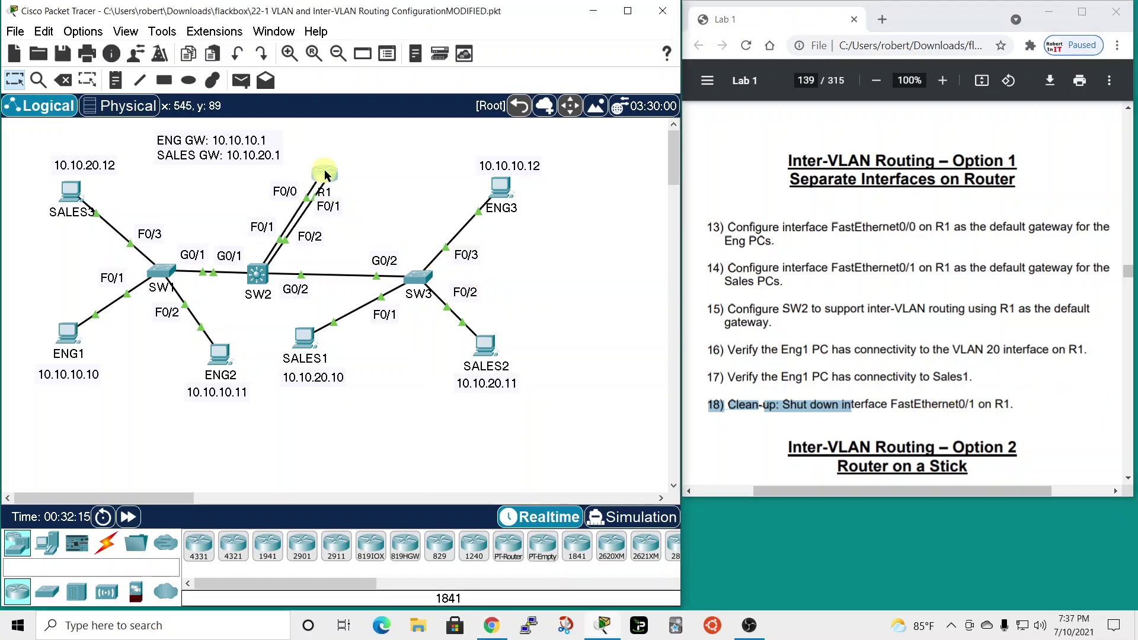
pyautogui.moveTo(534, 90); pyautogui.dragTo(267, 22)
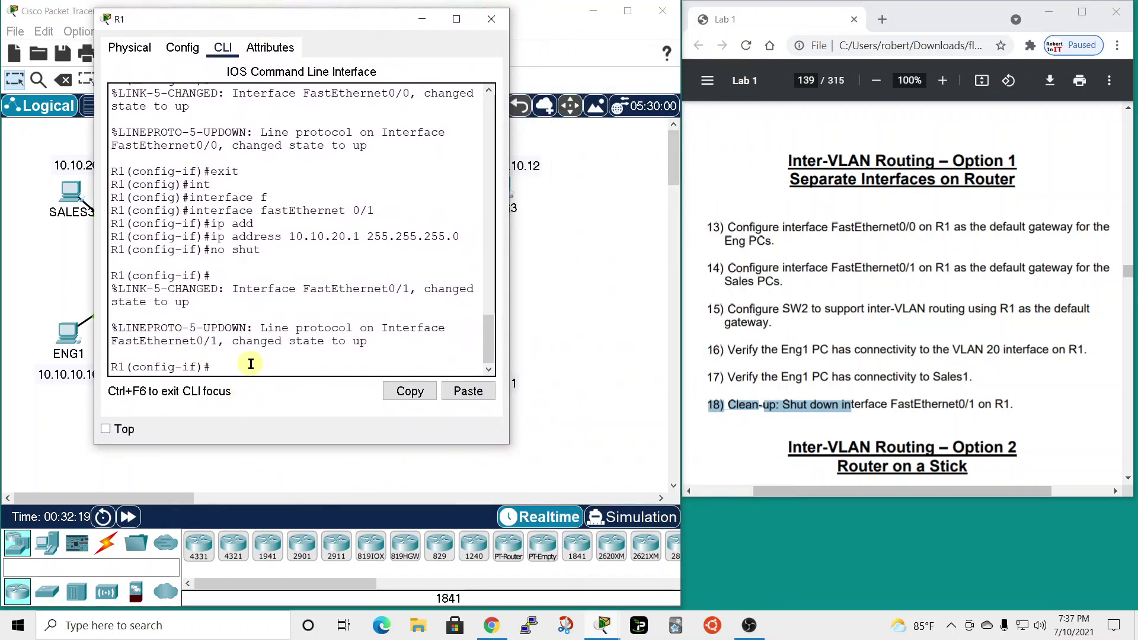
pyautogui.write('exit')
pyautogui.press('Return')
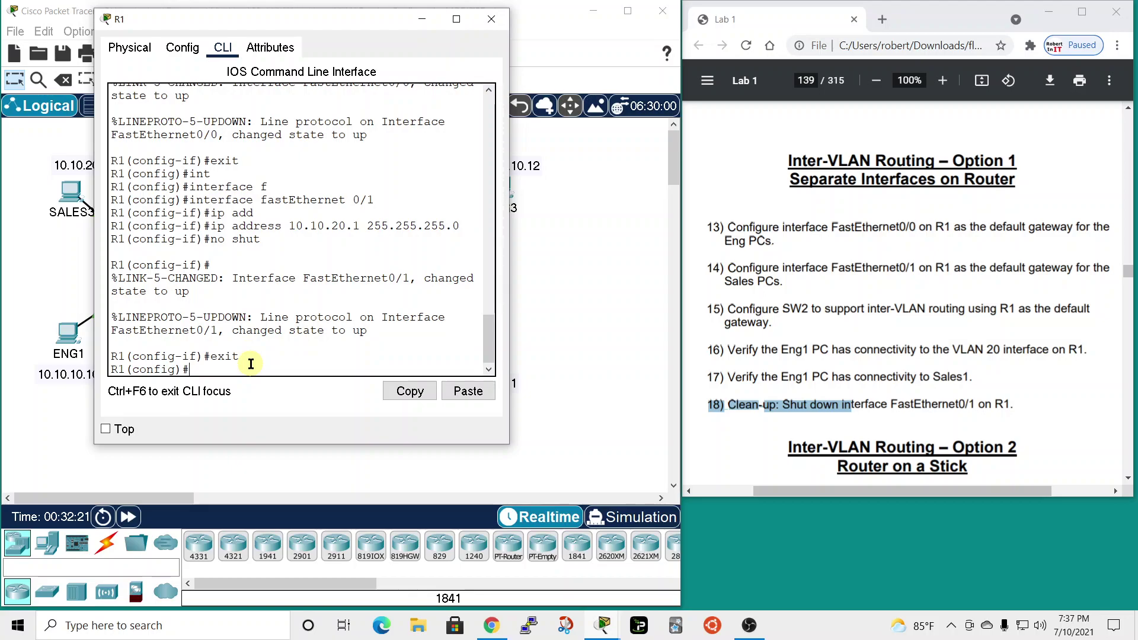
pyautogui.write('int')
pyautogui.press('Tab')
pyautogui.write('fa')
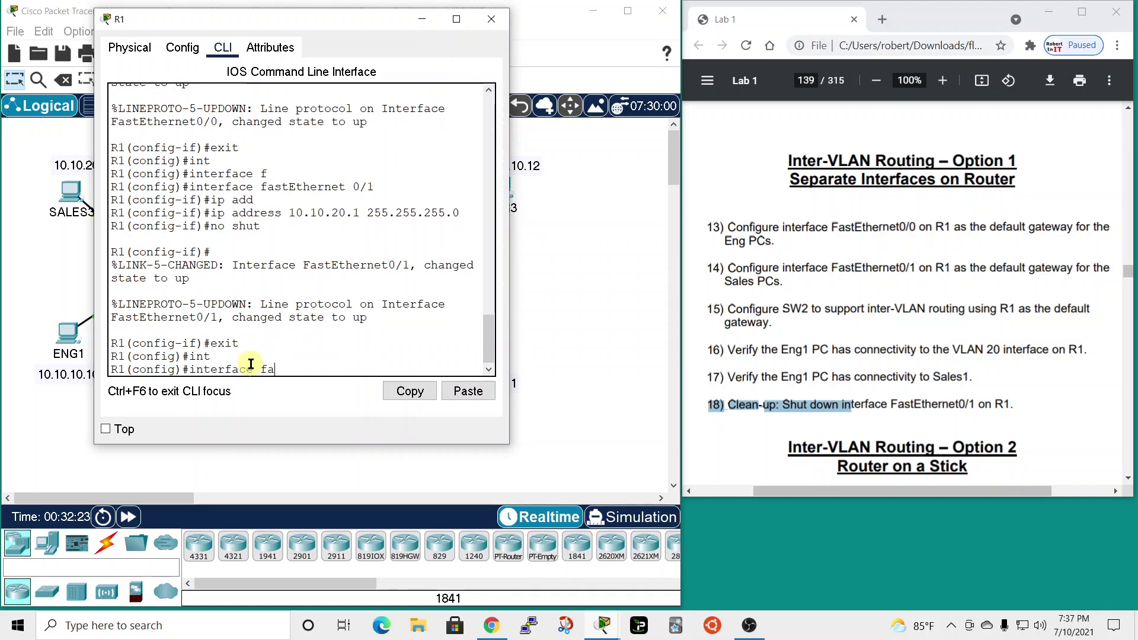
pyautogui.press('Tab')
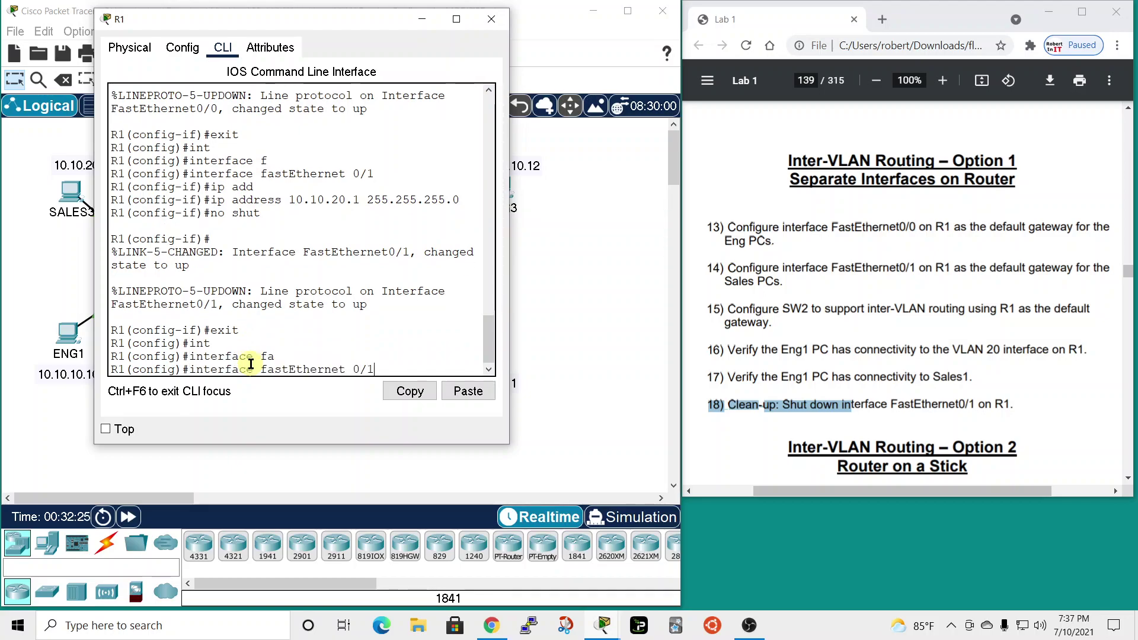
pyautogui.press('Return')
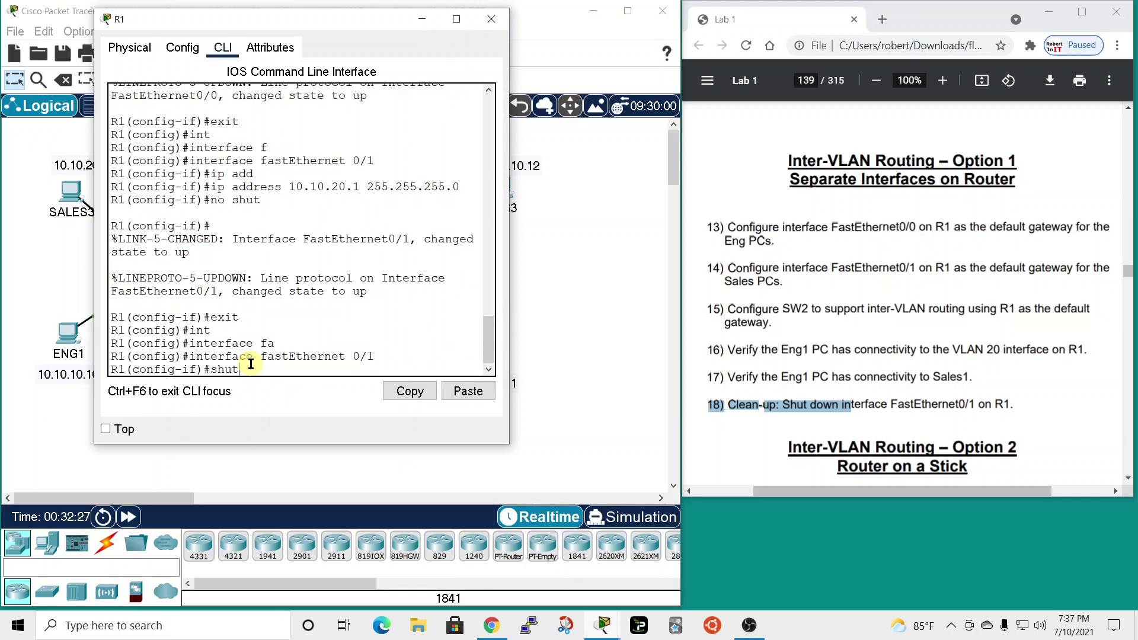
pyautogui.press('Tab')
pyautogui.press('Return')
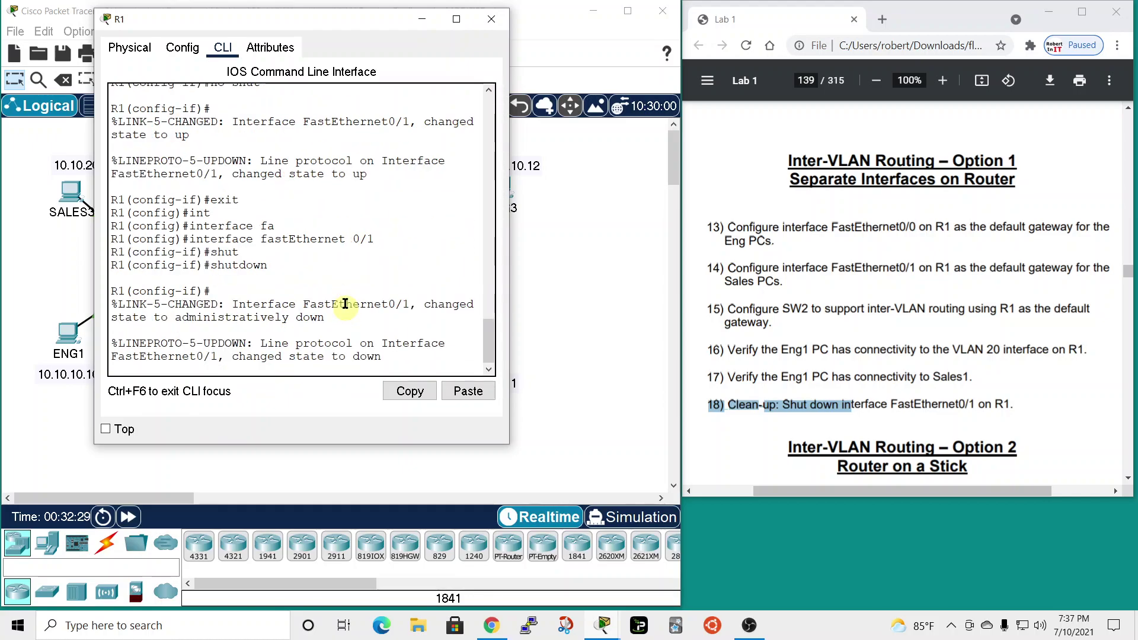
pyautogui.click(491, 18)
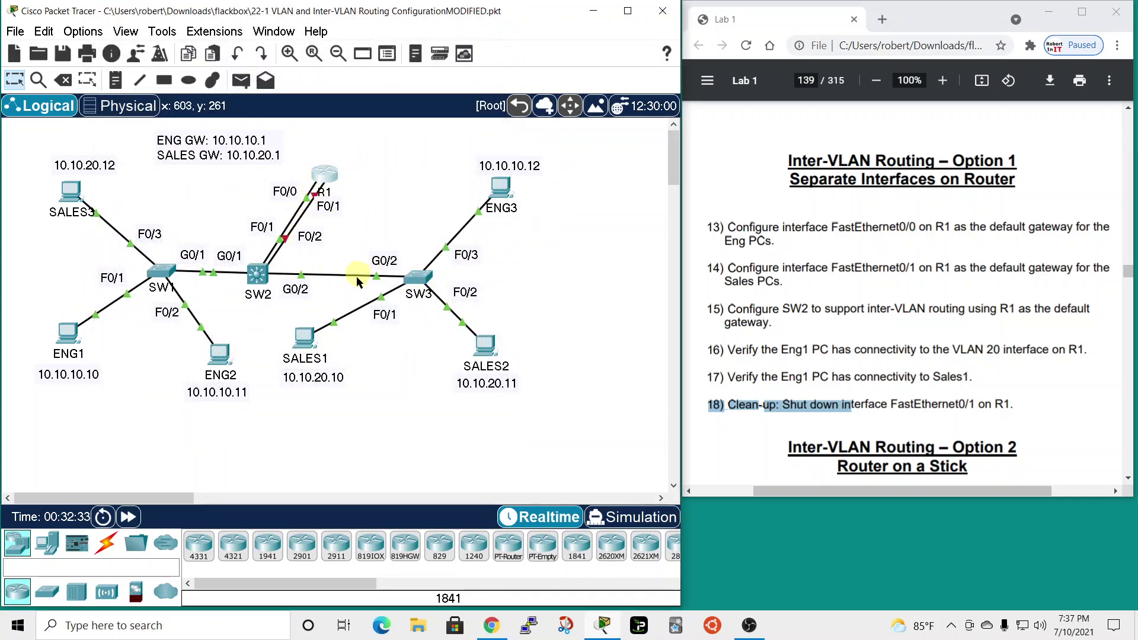
# Step: Go to the Router on a Stick section of the lab guide and highlight the number of task 19
pyautogui.scroll(-3, 910, 321)
pyautogui.scroll(-3, 909, 322)
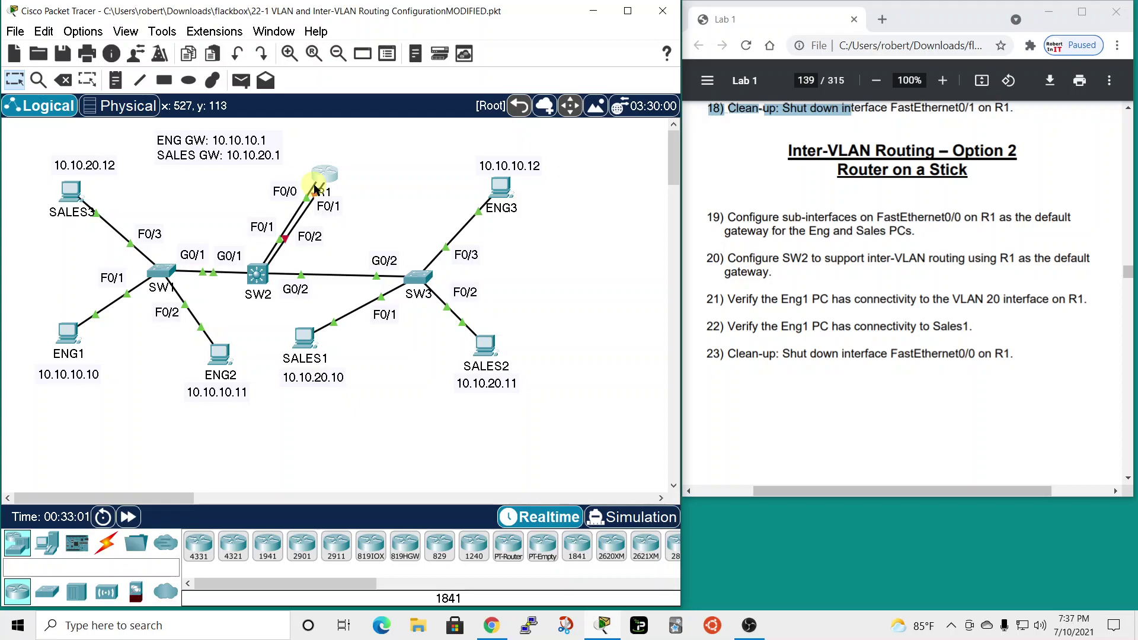
pyautogui.moveTo(315, 188)
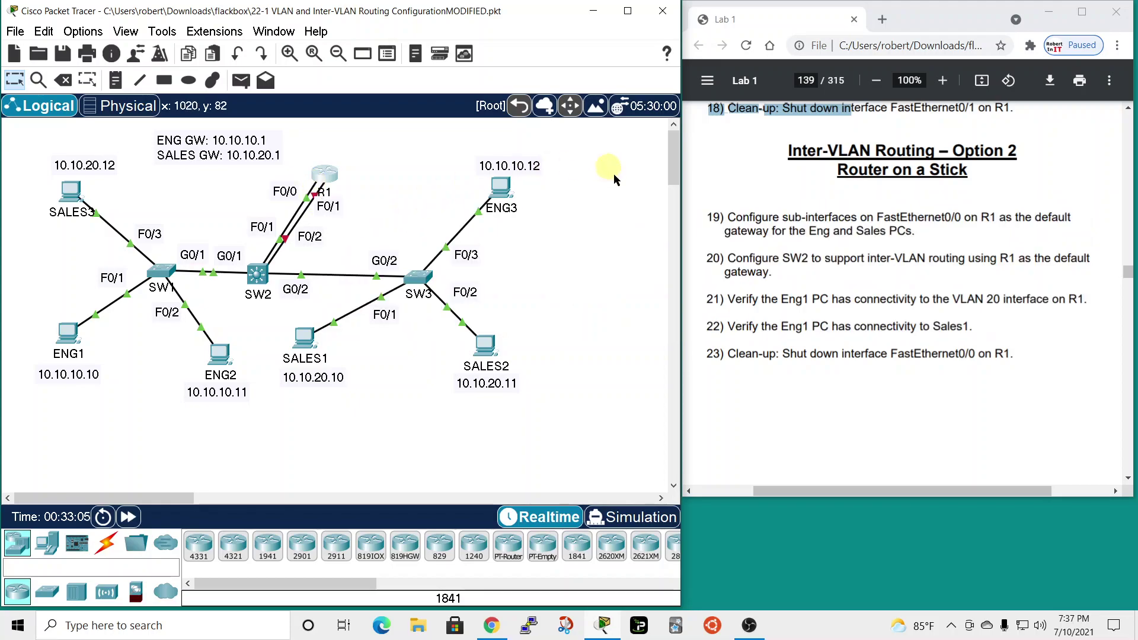
pyautogui.moveTo(708, 213); pyautogui.dragTo(724, 217)
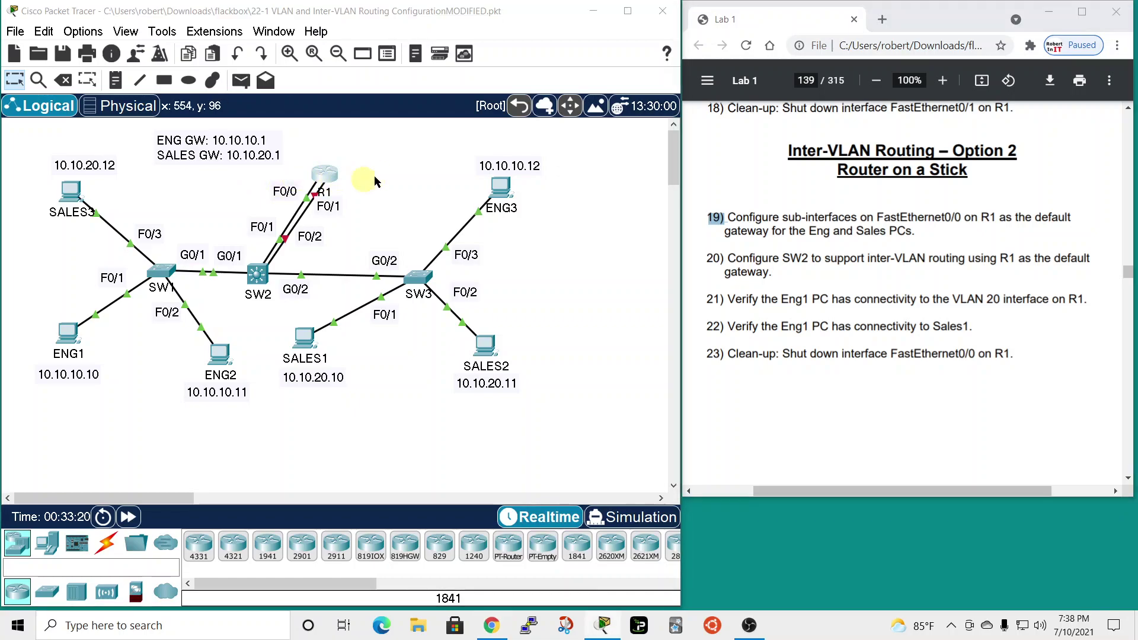
# Step: Open R1's command line, leave the current interface and enter configuration mode for interface fastEthernet 0/0
pyautogui.click(320, 177)
pyautogui.moveTo(543, 98); pyautogui.dragTo(196, 46)
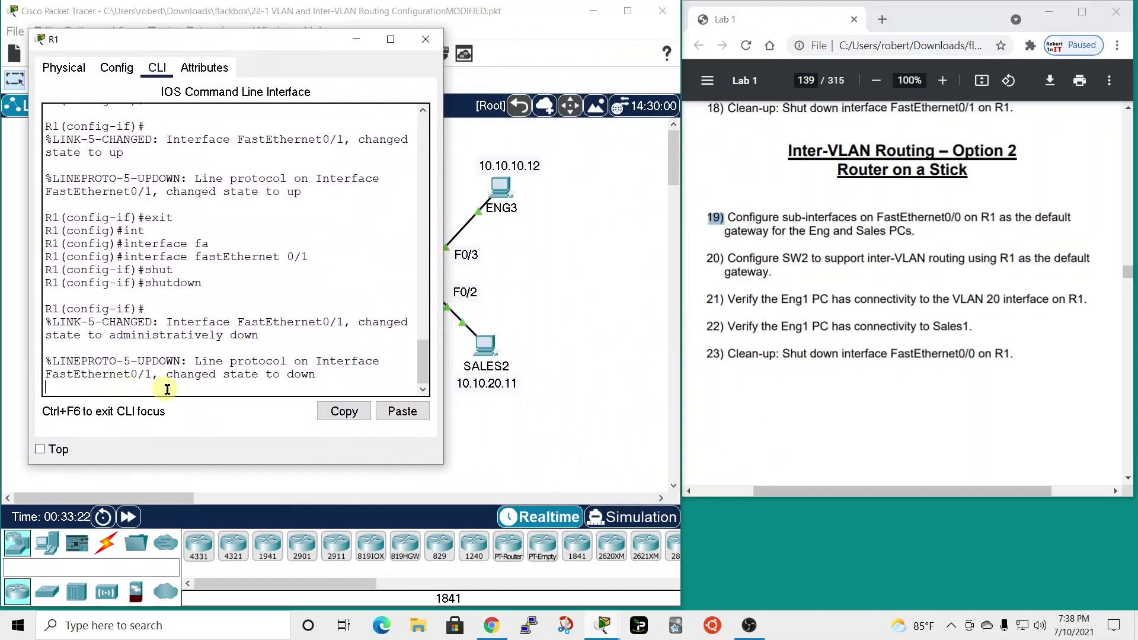
pyautogui.press('Return')
pyautogui.write('exit')
pyautogui.press('Return')
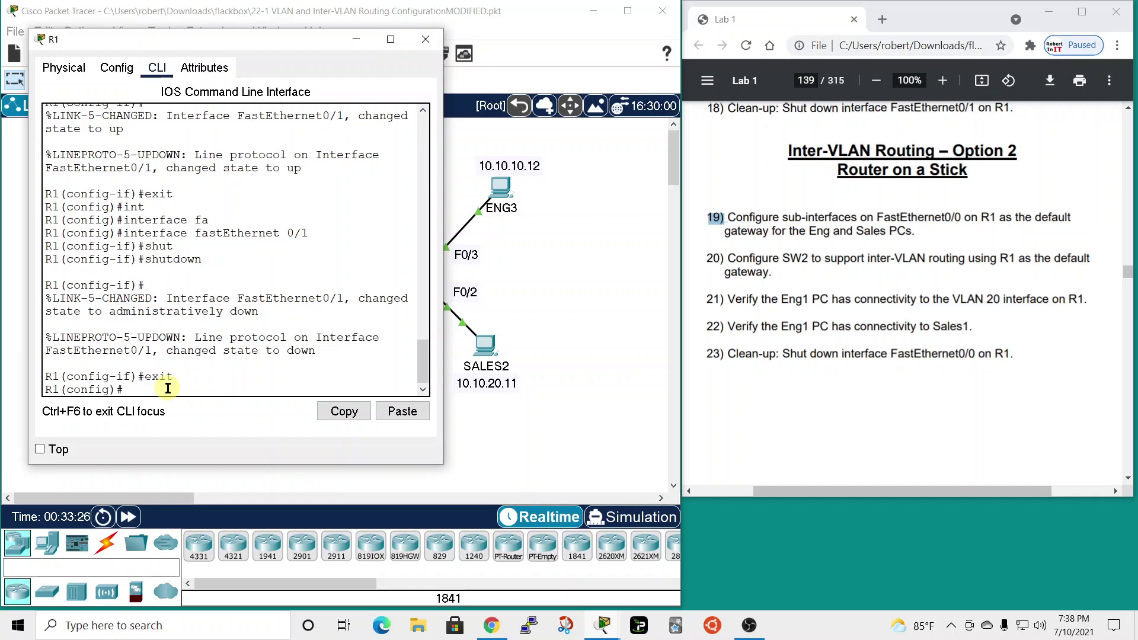
pyautogui.write('int')
pyautogui.press('Tab')
pyautogui.write('fa')
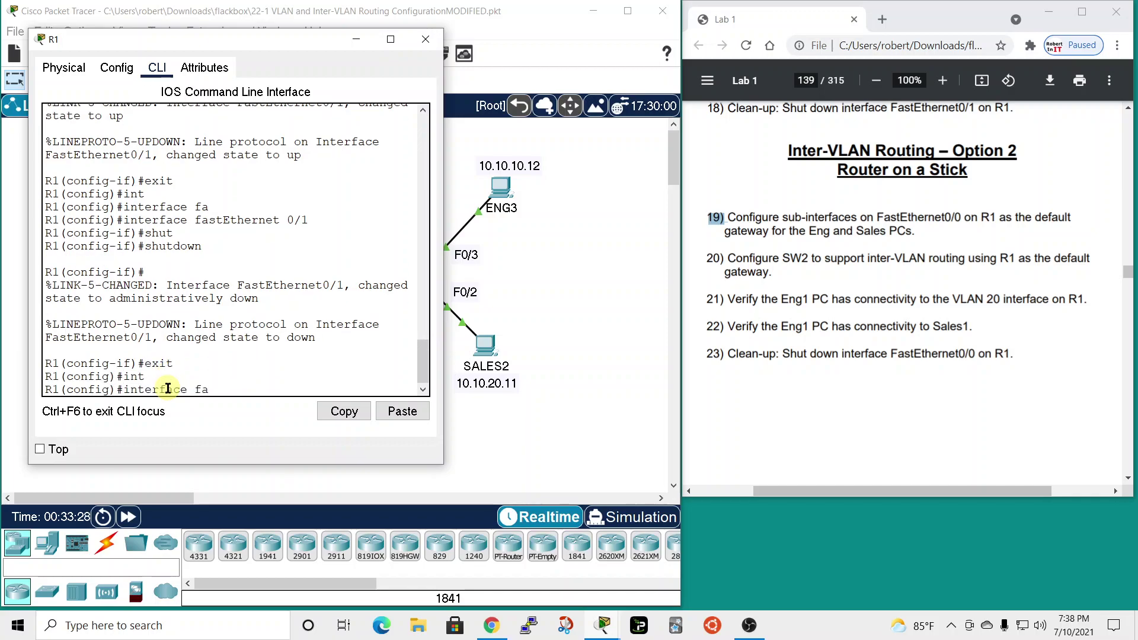
pyautogui.press('Tab')
pyautogui.write('0/0')
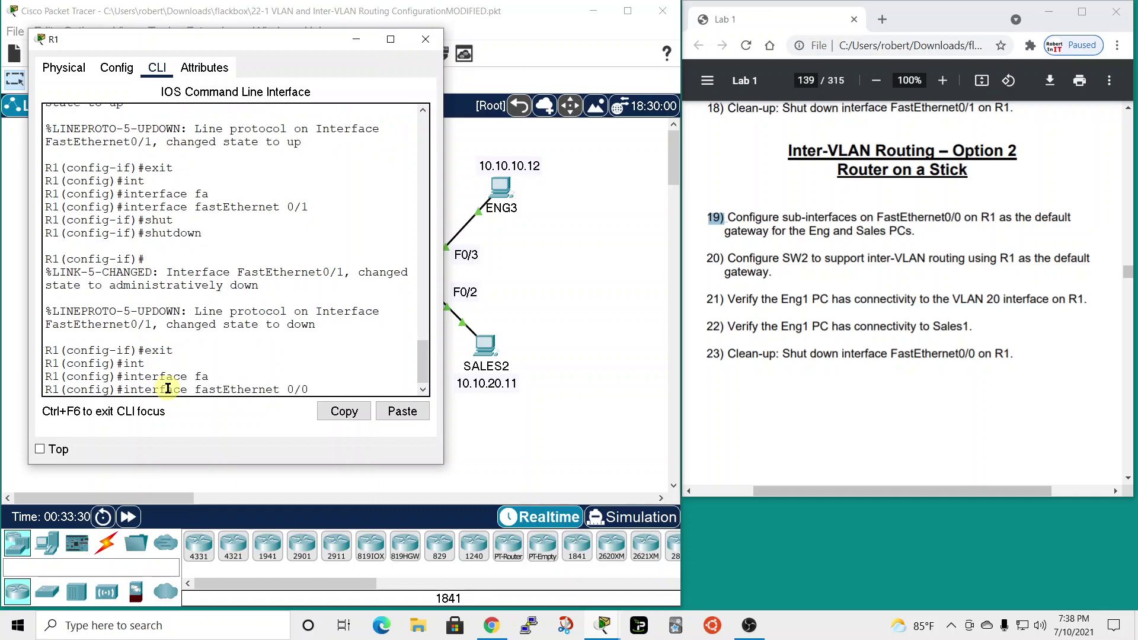
pyautogui.press('Return')
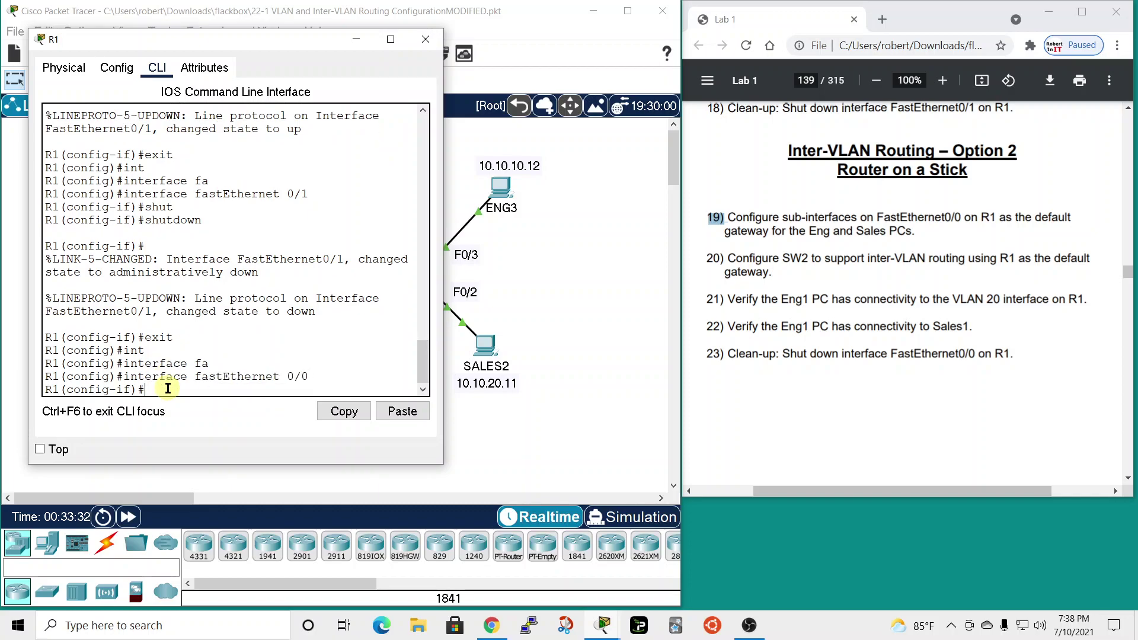
# Step: Remove the IP address from R1's fastEthernet 0/0 and enable the interface with no shut
pyautogui.moveTo(315, 42); pyautogui.dragTo(762, 44)
pyautogui.scroll(5, 723, 249)
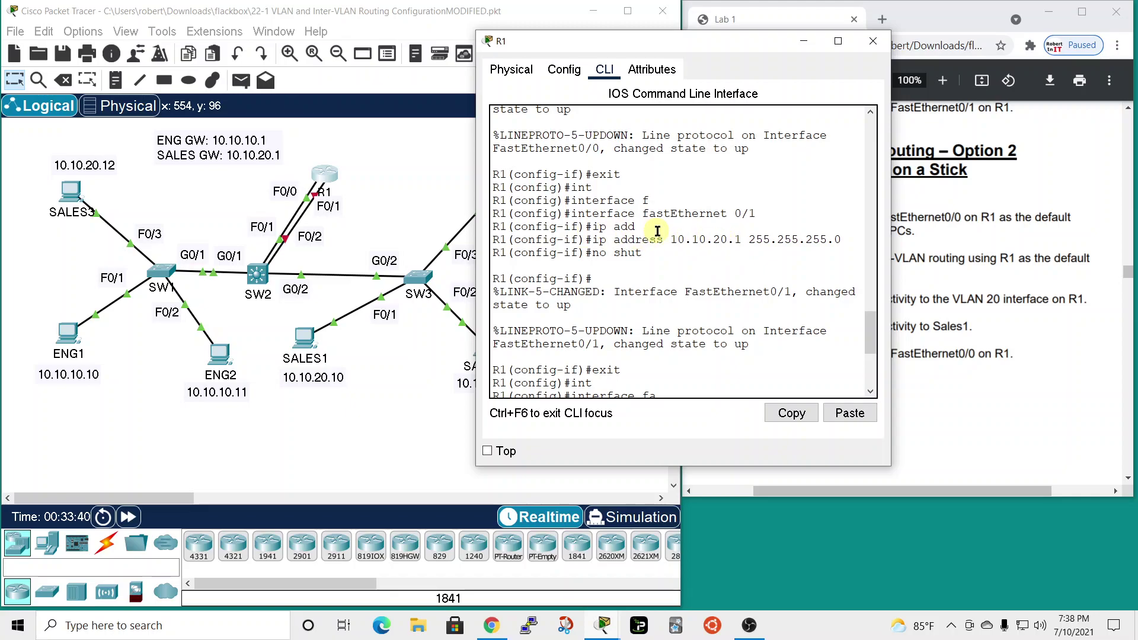
pyautogui.scroll(-5, 729, 270)
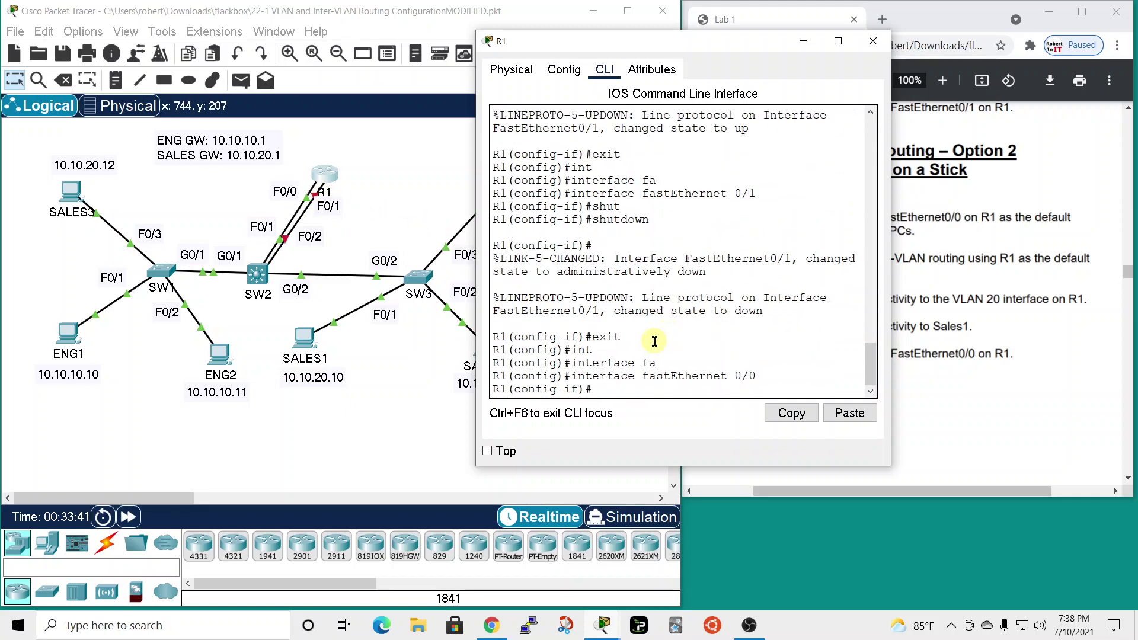
pyautogui.moveTo(770, 45); pyautogui.dragTo(656, 29)
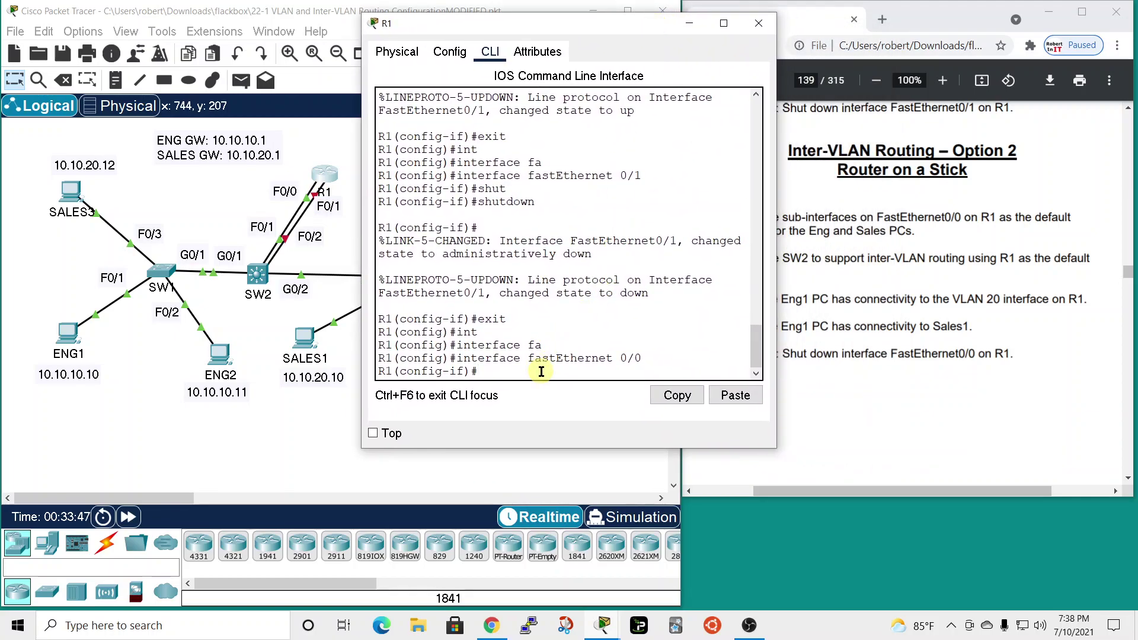
pyautogui.write('addr')
pyautogui.press('Tab')
pyautogui.press('Return')
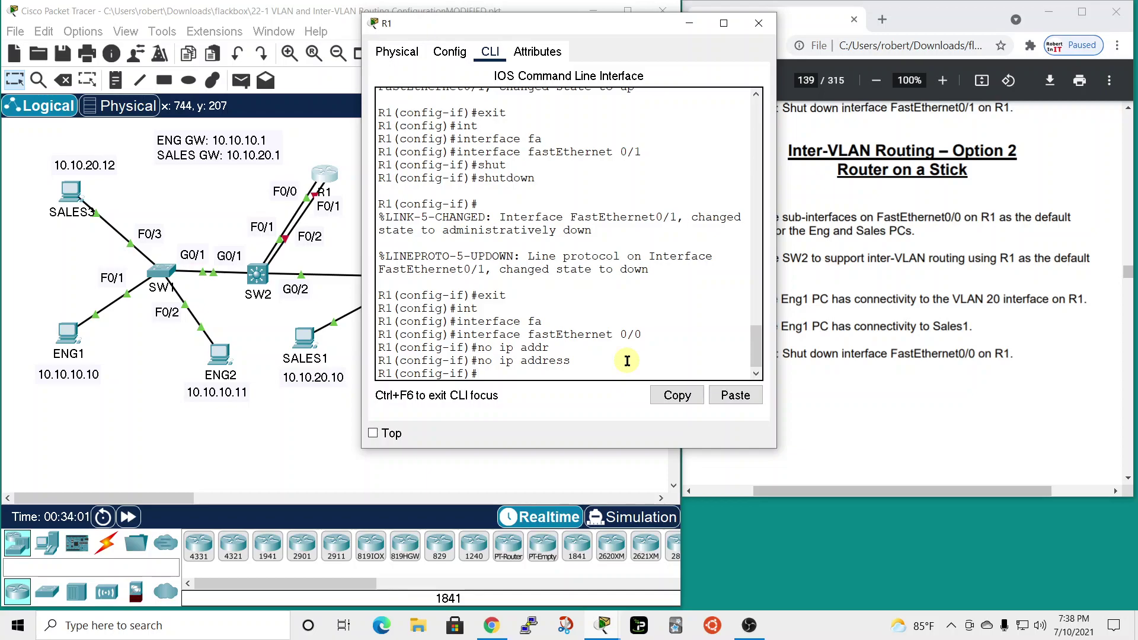
pyautogui.write('shut')
pyautogui.press('Return')
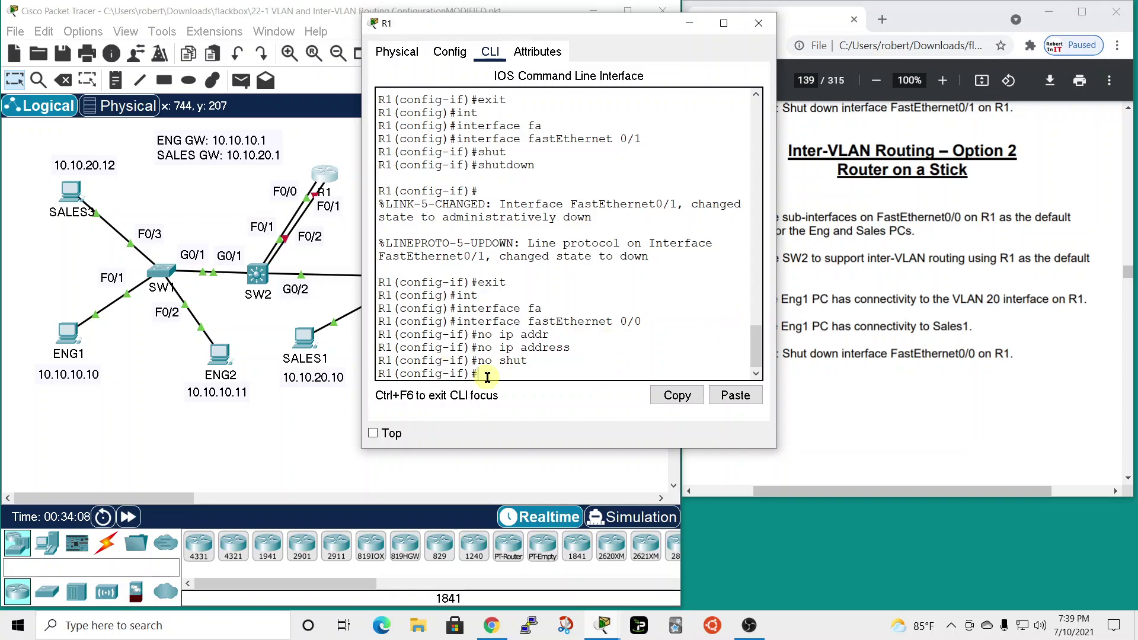
# Step: Exit to global configuration mode and create sub-interface fastEthernet 0/0.10 on R1
pyautogui.write('exit')
pyautogui.press('Return')
pyautogui.write('int')
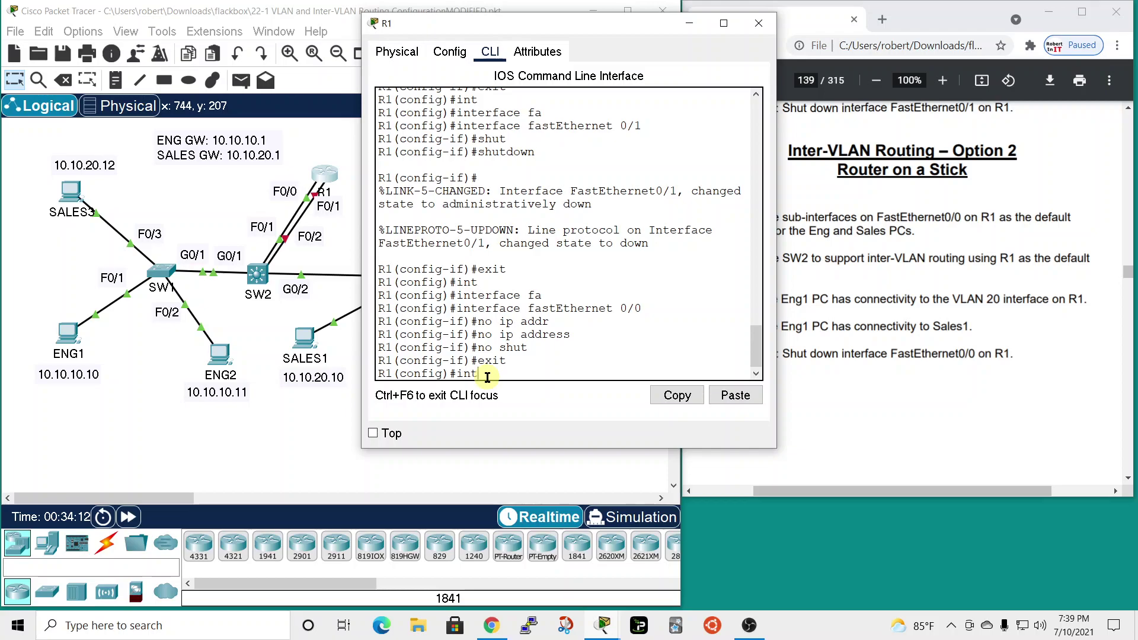
pyautogui.press('Tab')
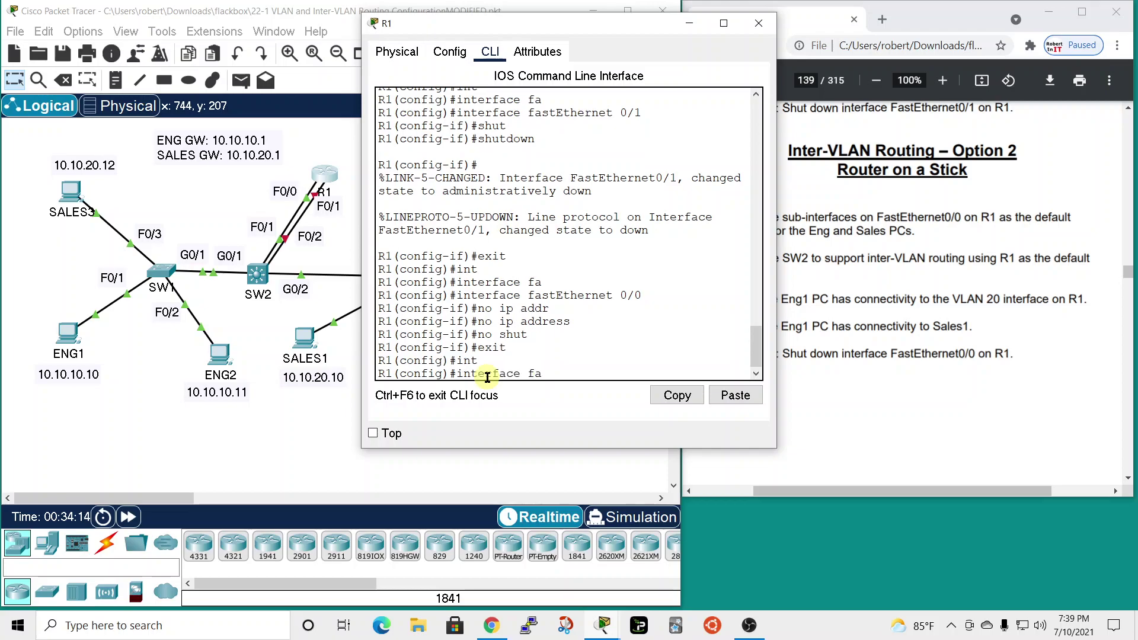
pyautogui.write('fa')
pyautogui.press('Tab')
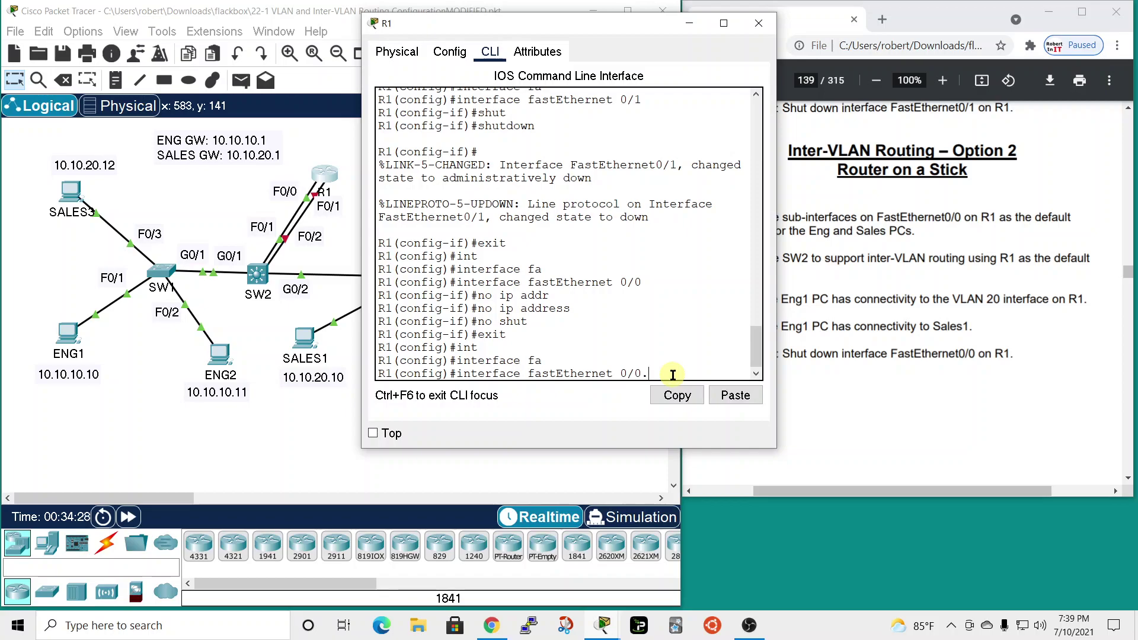
pyautogui.write('10')
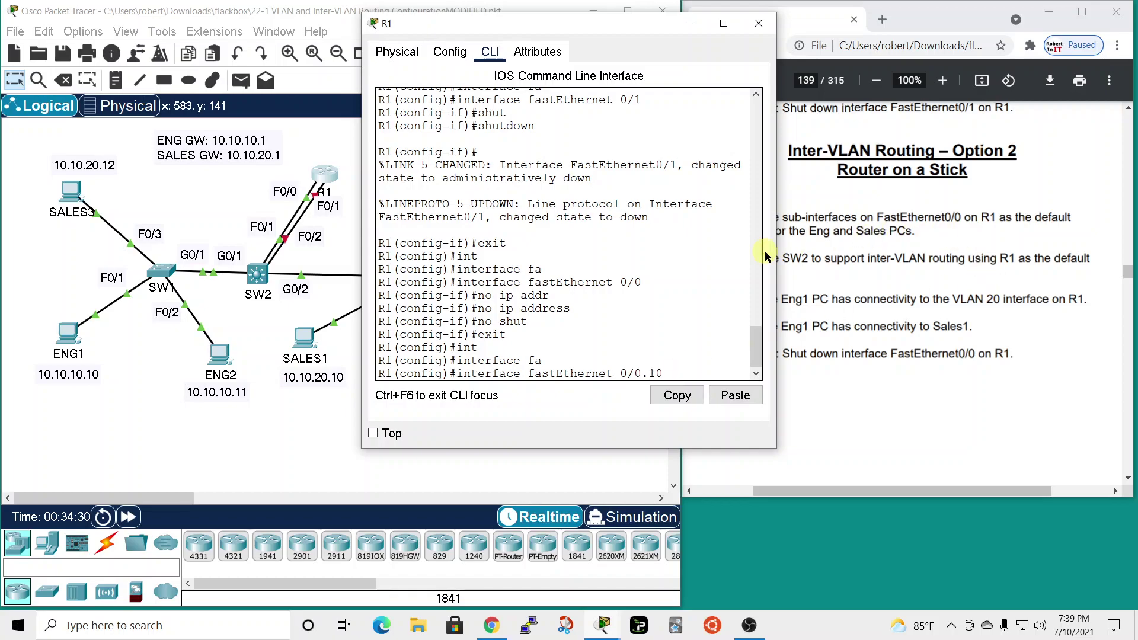
pyautogui.press('Return')
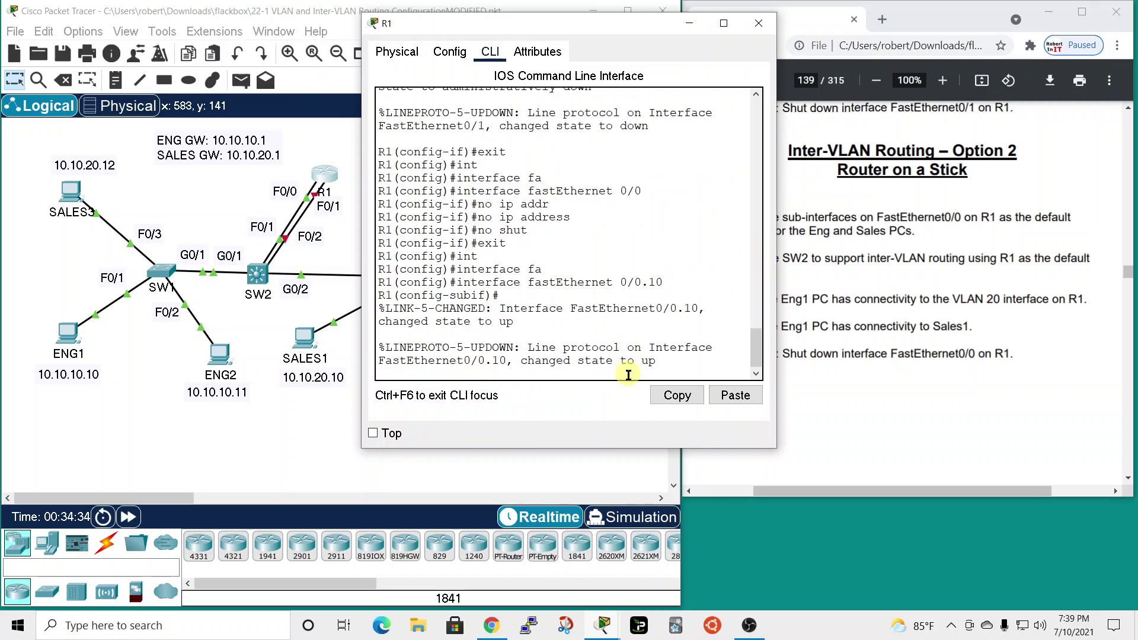
pyautogui.press('Return')
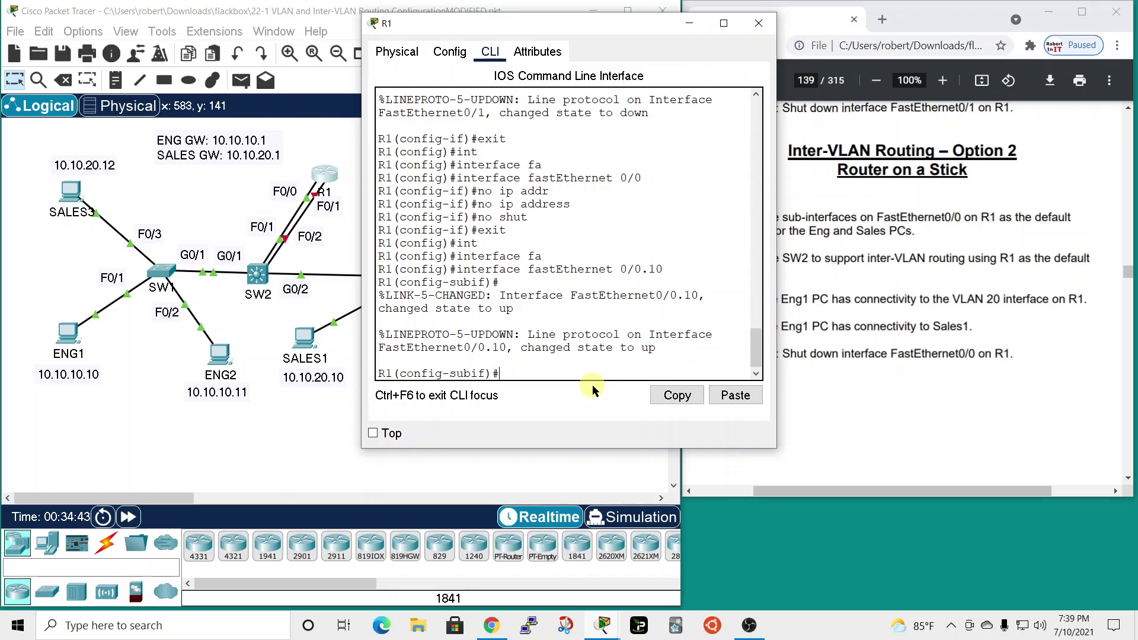
# Step: Set dot1Q encapsulation for VLAN 10 on R1's sub-interface fastEthernet 0/0.10
pyautogui.write('encap')
pyautogui.press('Tab')
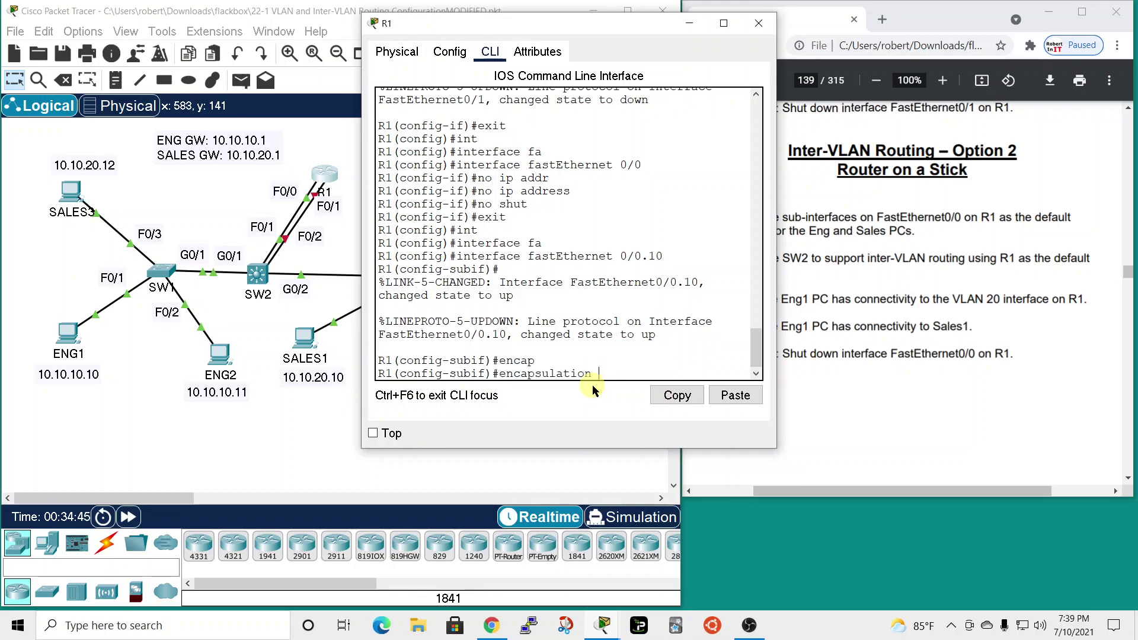
pyautogui.write('dot')
pyautogui.press('Tab')
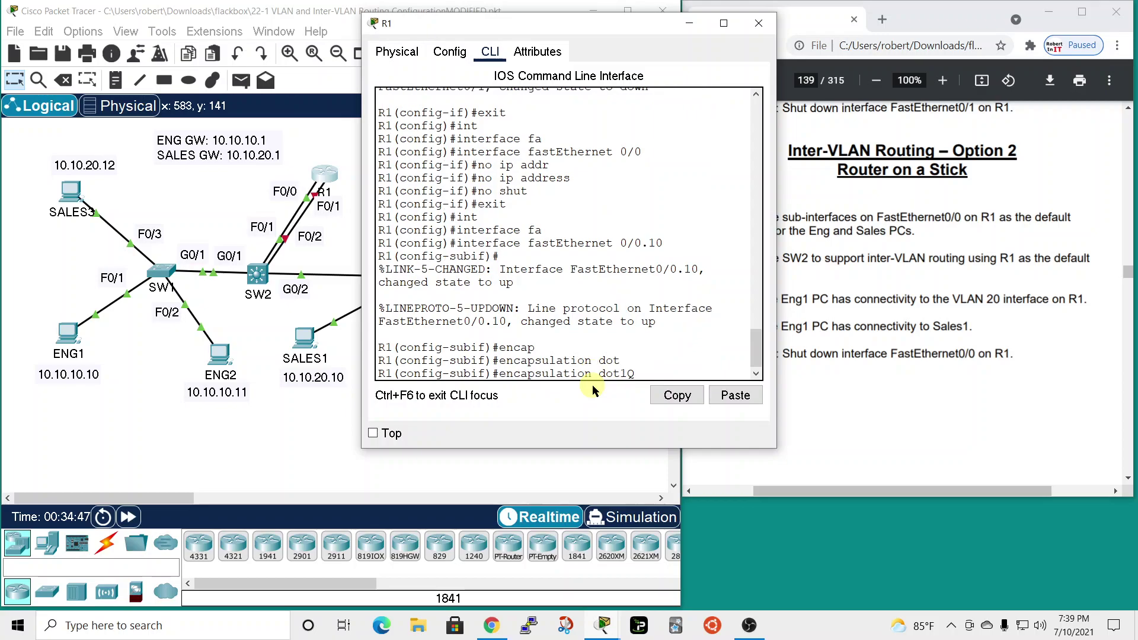
pyautogui.write('10')
pyautogui.press('Return')
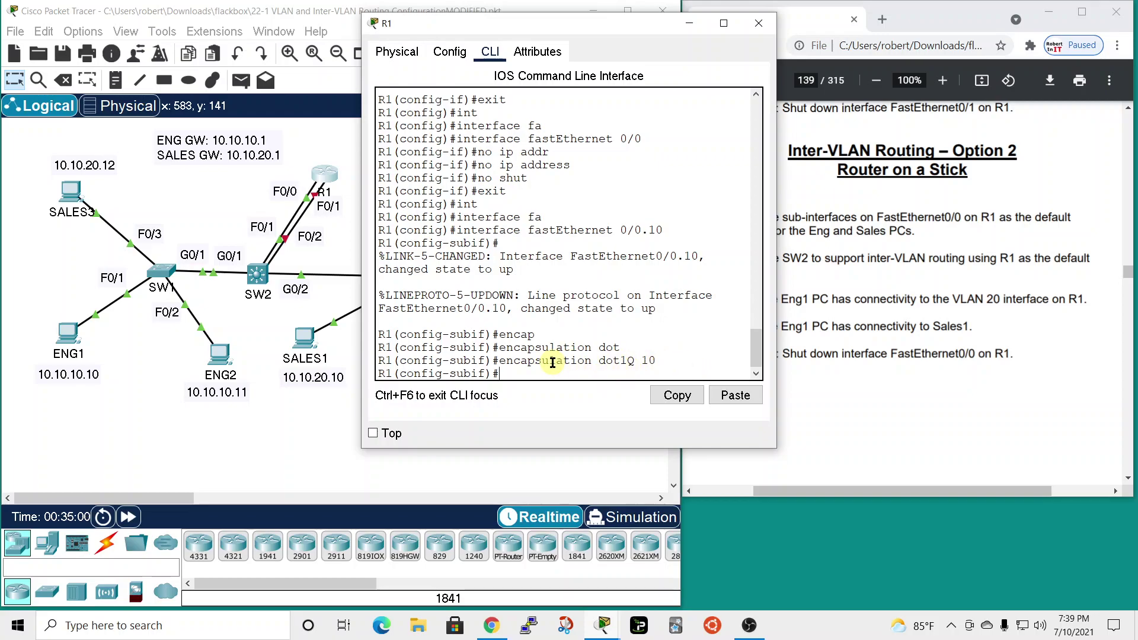
# Step: Assign IP address 10.10.10.1 with mask 255.255.255.0 to R1's sub-interface fastEthernet 0/0.10
pyautogui.moveTo(654, 23); pyautogui.dragTo(559, 22)
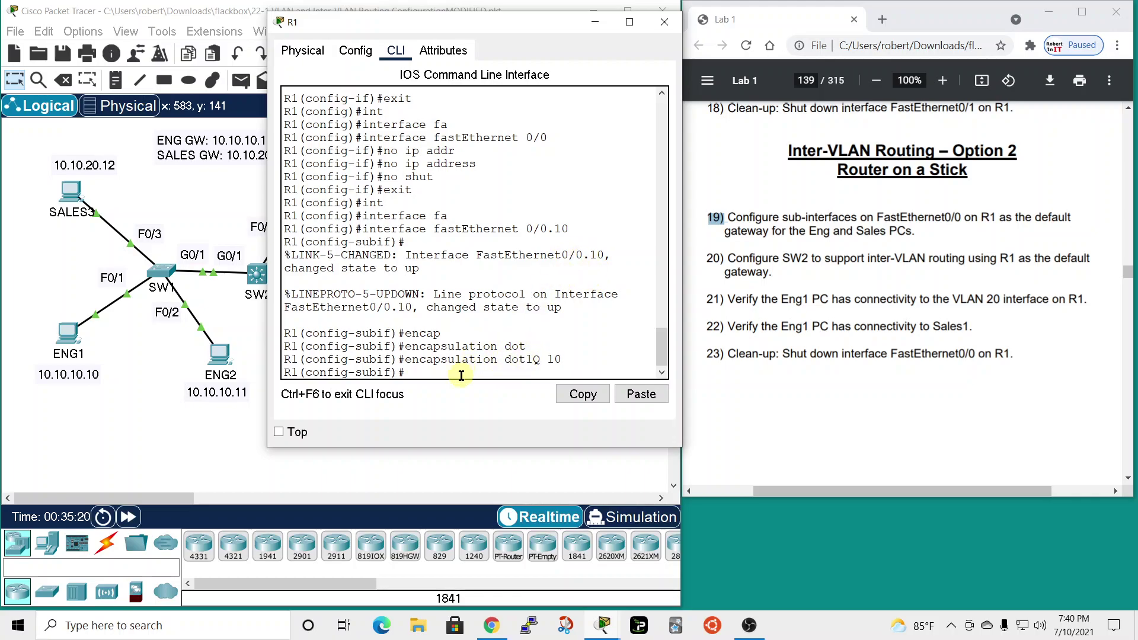
pyautogui.press('Tab')
pyautogui.write('add')
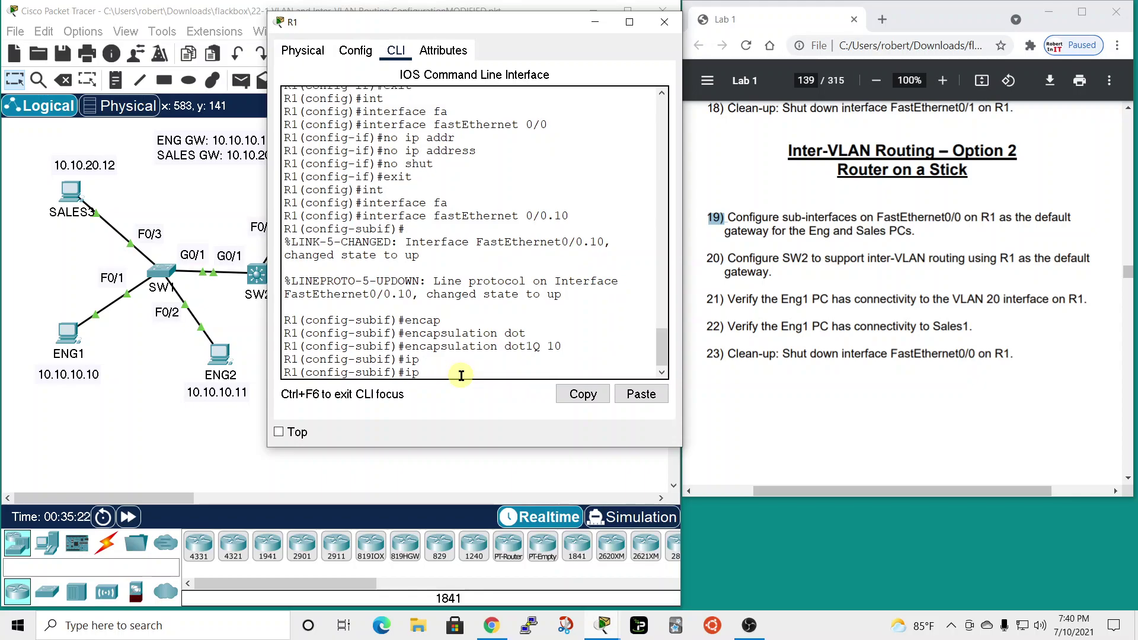
pyautogui.press('Tab')
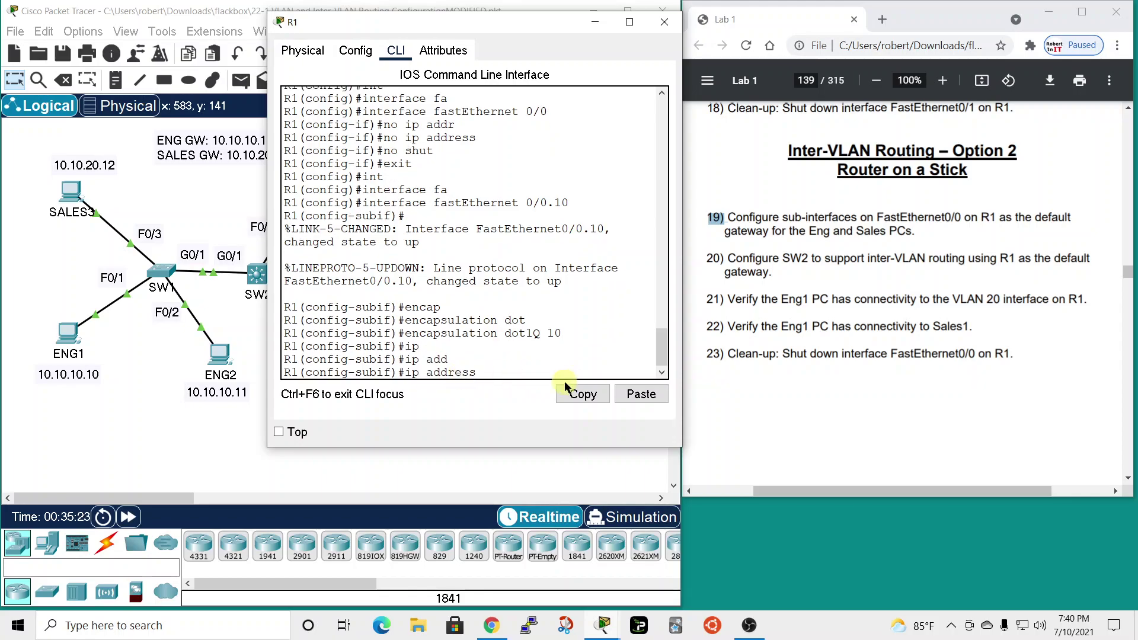
pyautogui.moveTo(481, 31); pyautogui.dragTo(543, 33)
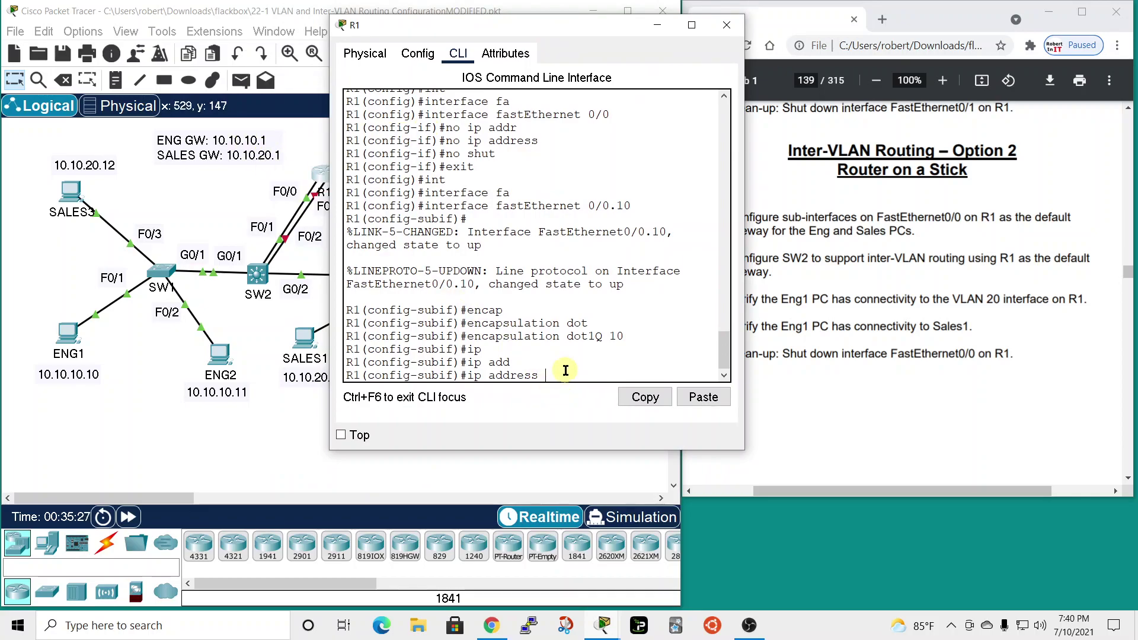
pyautogui.write('10.10.10.')
pyautogui.write('1 255.255.255.255.0')
pyautogui.press('Return')
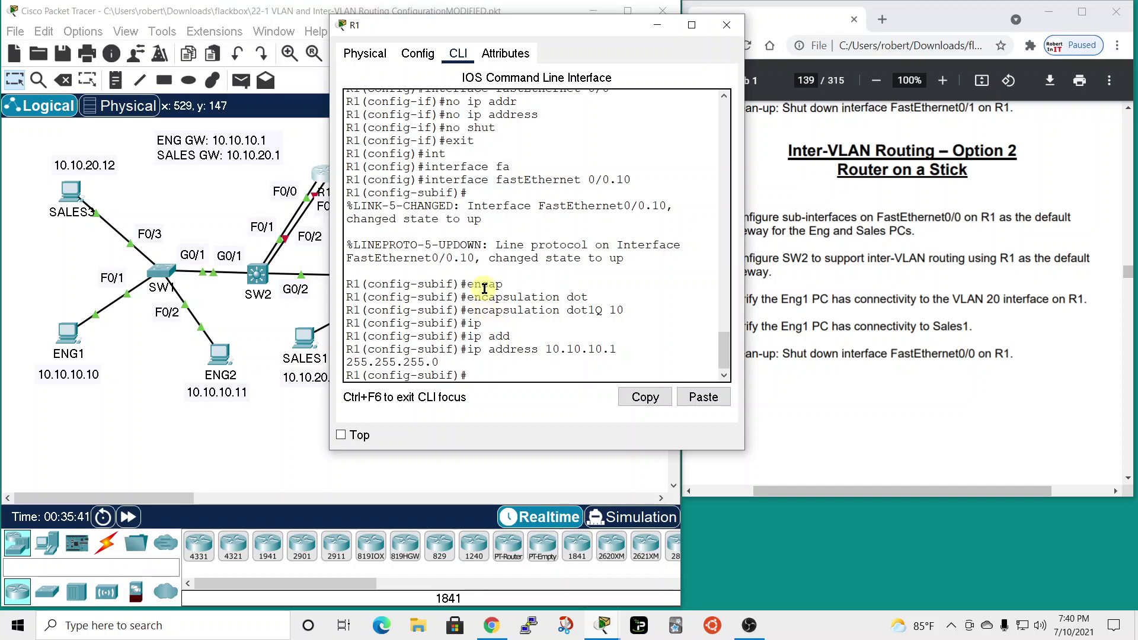
# Step: Exit to global configuration mode and create sub-interface fastEthernet 0/0.20 on R1
pyautogui.moveTo(532, 28); pyautogui.dragTo(574, 21)
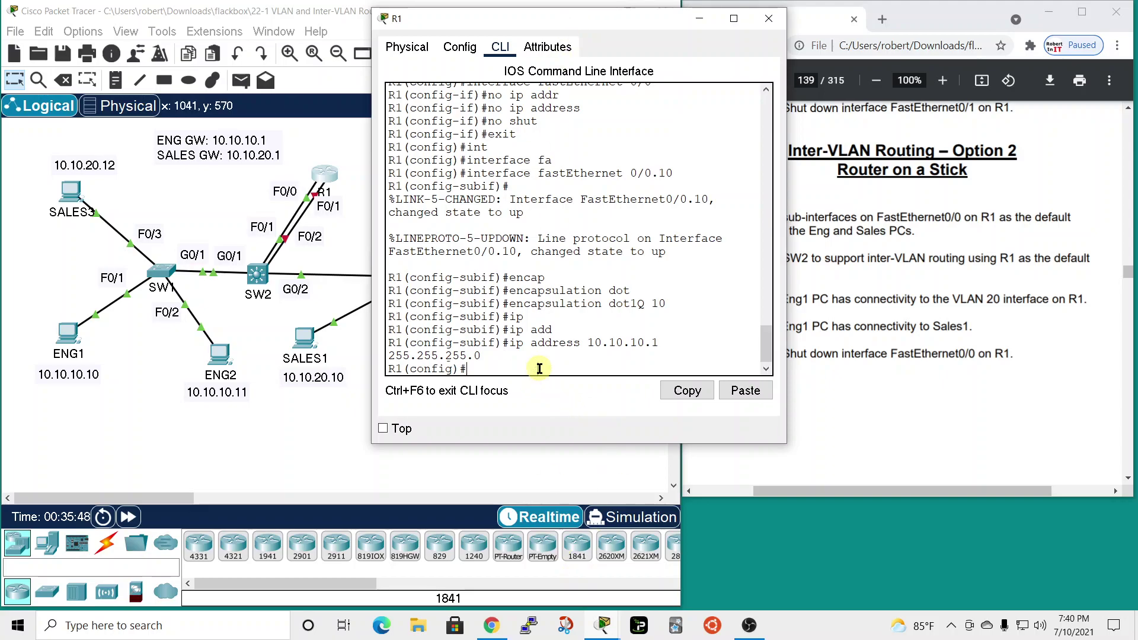
pyautogui.press('Return')
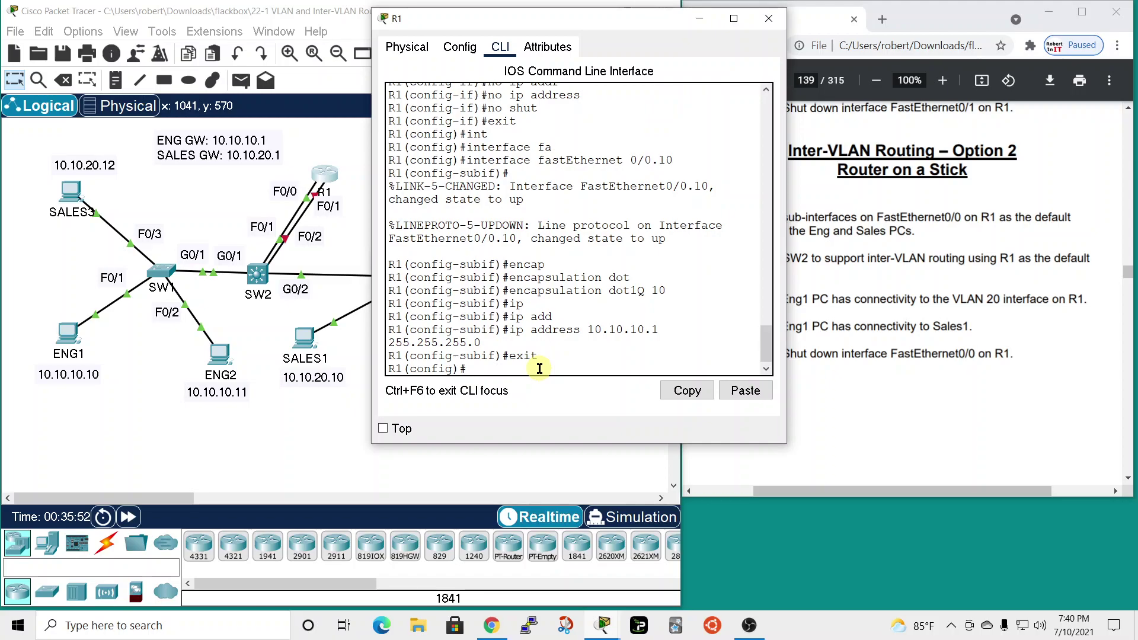
pyautogui.write('int')
pyautogui.press('Tab')
pyautogui.write('f')
pyautogui.press('Tab')
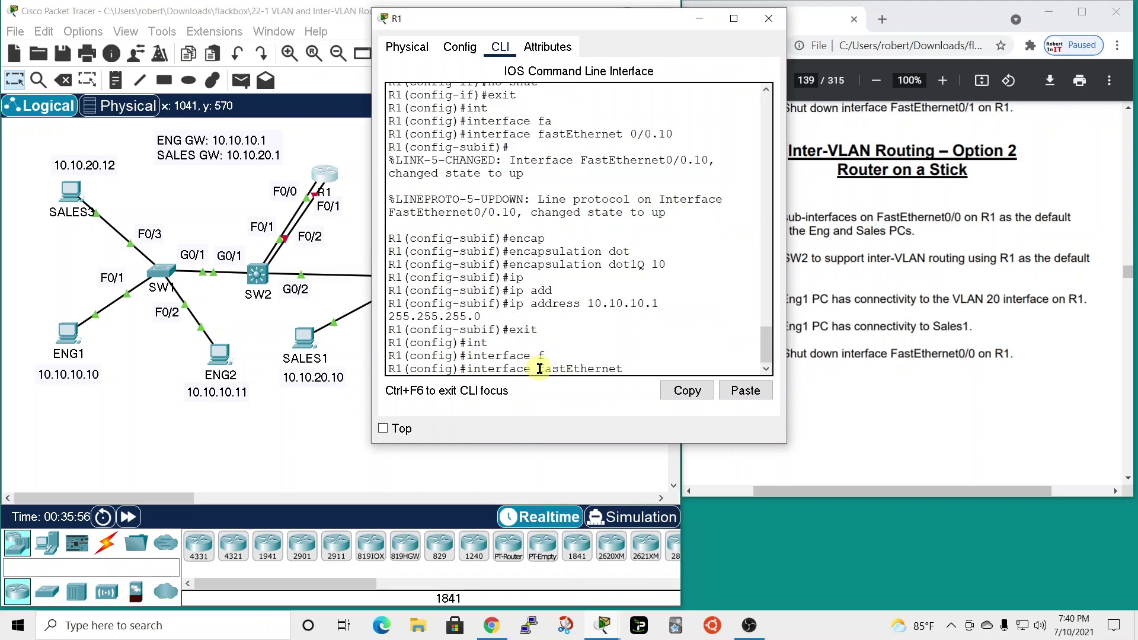
pyautogui.write('0/0.20')
pyautogui.press('Return')
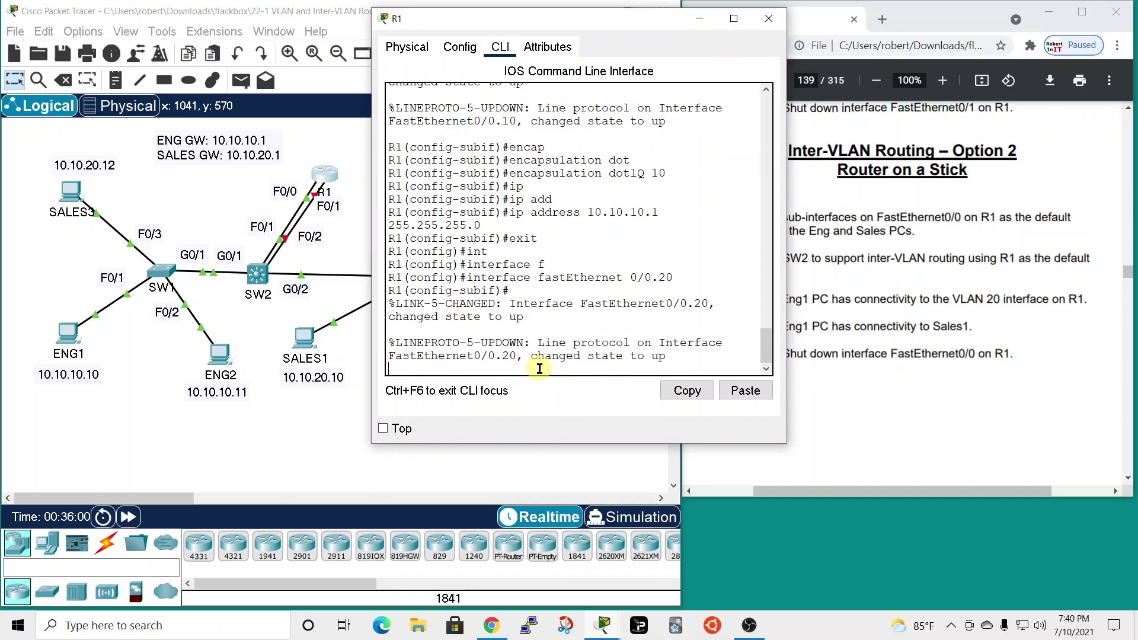
# Step: Set dot1Q encapsulation for VLAN 20 on R1's sub-interface fastEthernet 0/0.20
pyautogui.write('encap')
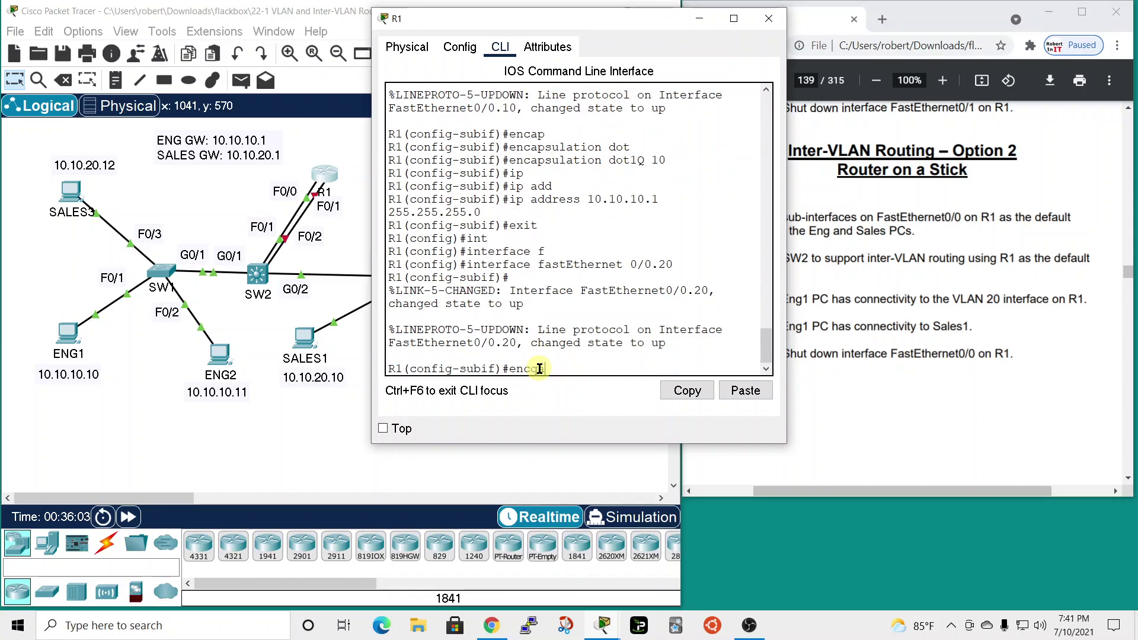
pyautogui.press('Tab')
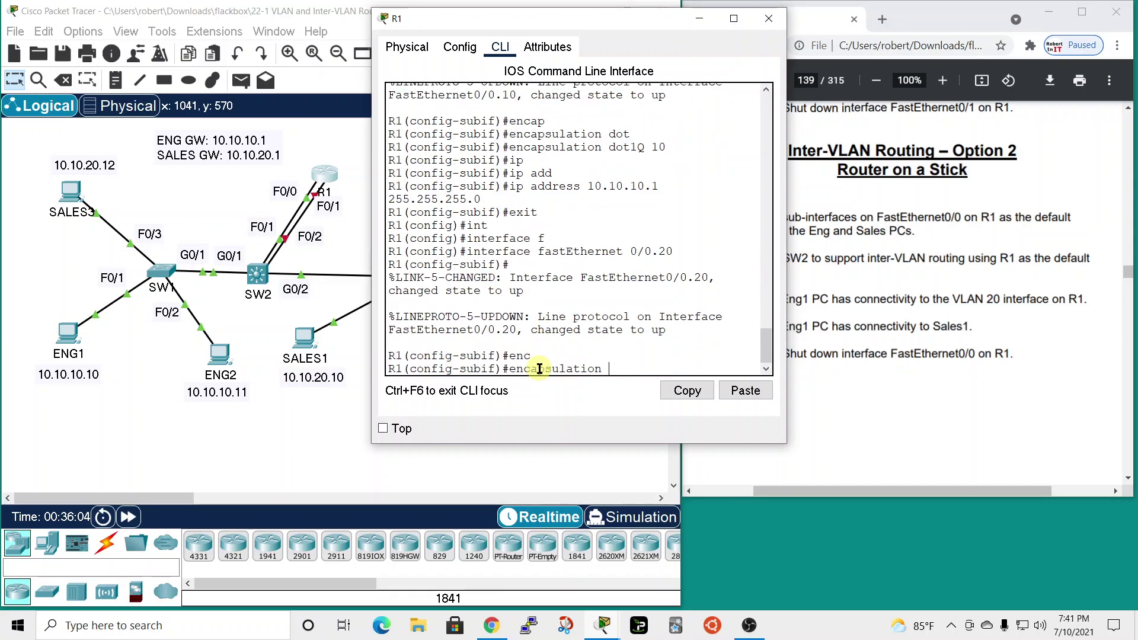
pyautogui.write('dot')
pyautogui.press('Tab')
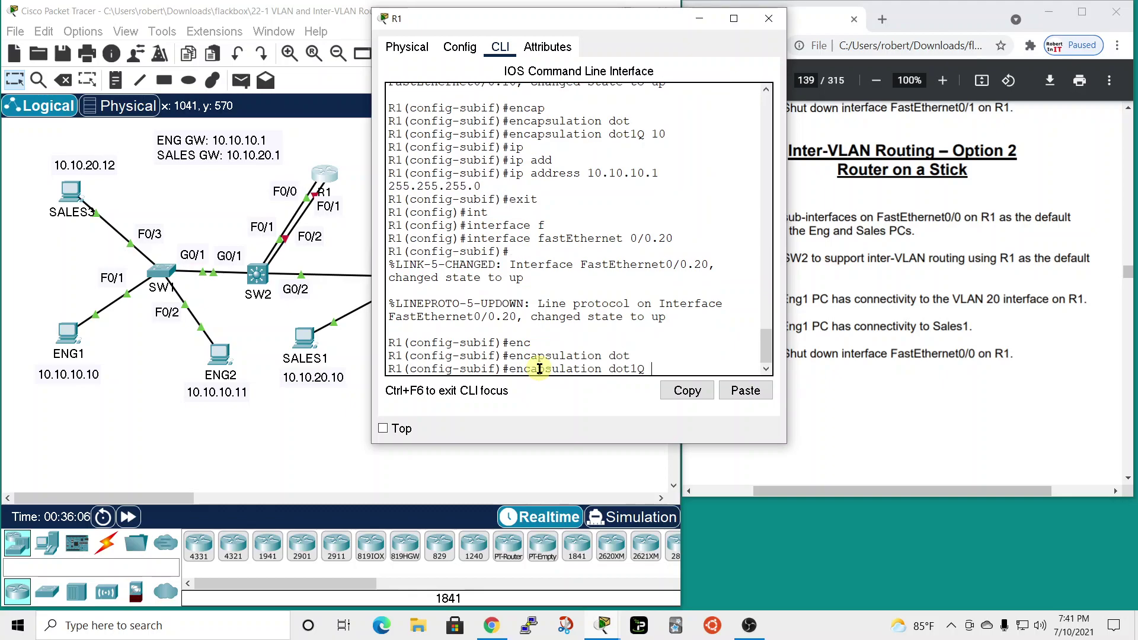
pyautogui.write('20')
pyautogui.press('Return')
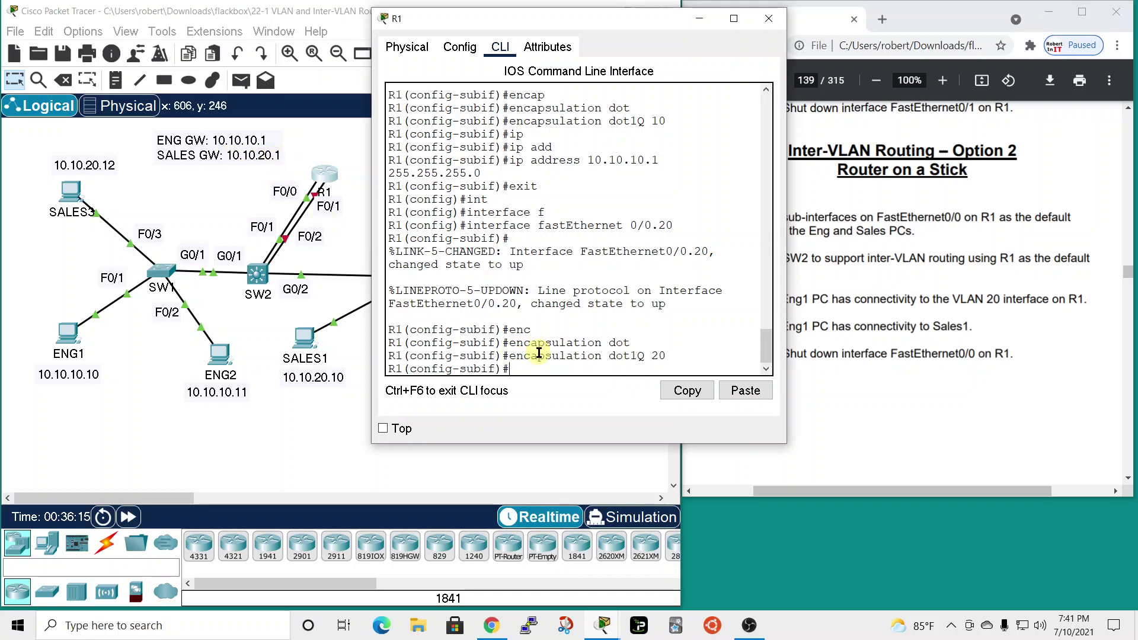
# Step: Assign IP address 10.10.20.1 with mask 255.255.255.0 to sub-interface fastEthernet 0/0.20 and close R1's window
pyautogui.write('p add')
pyautogui.press('Tab')
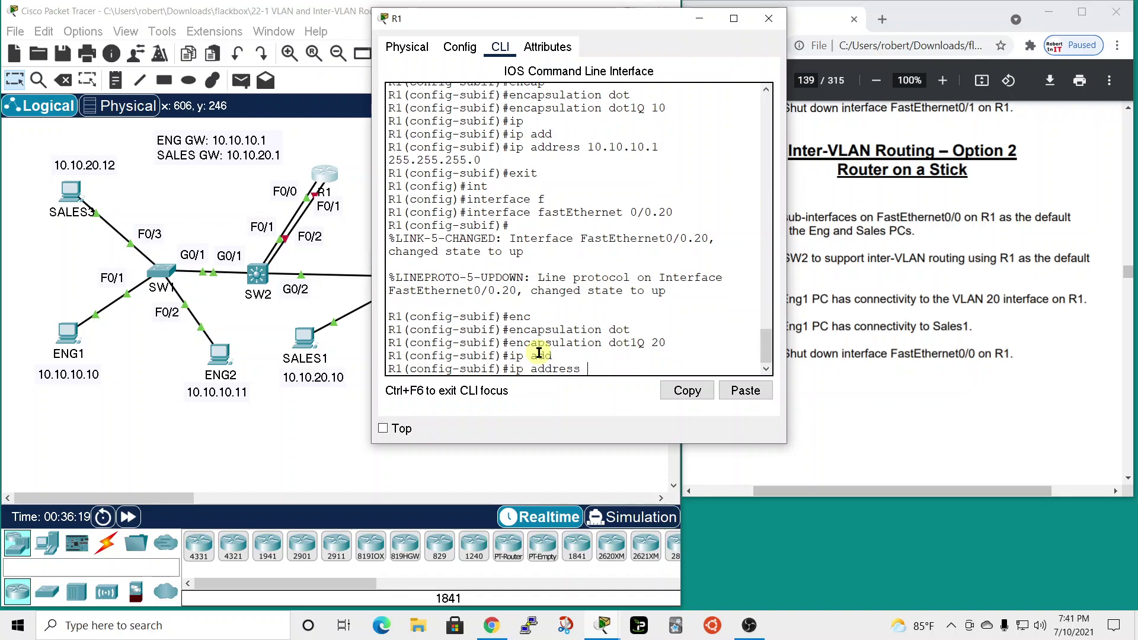
pyautogui.write('10.10.20.1 255.255.255.')
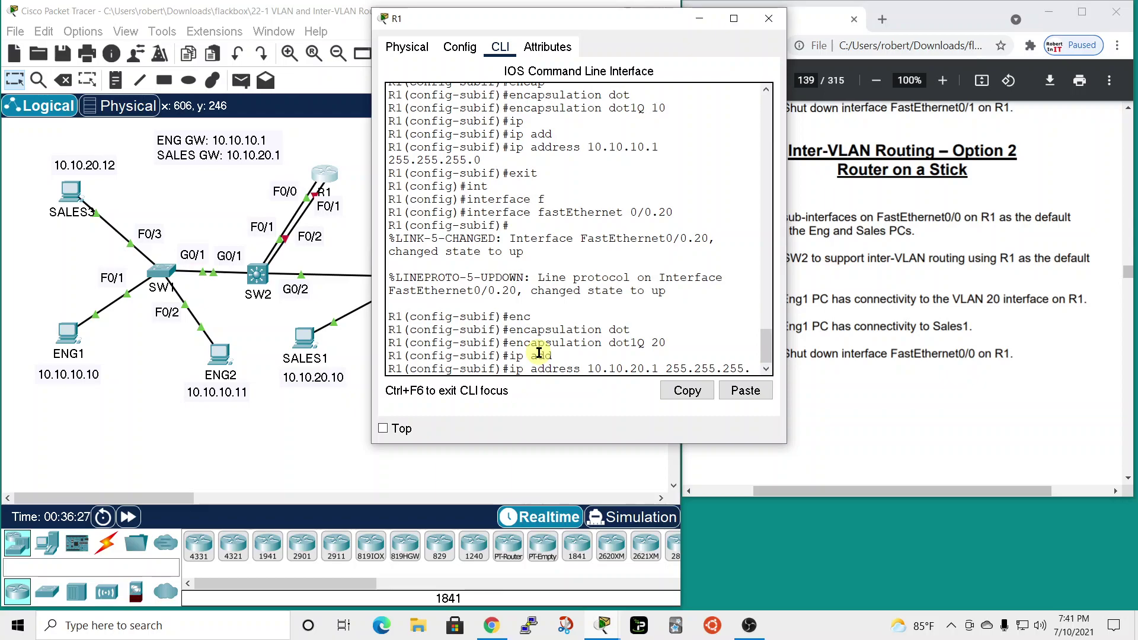
pyautogui.write('0')
pyautogui.press('Return')
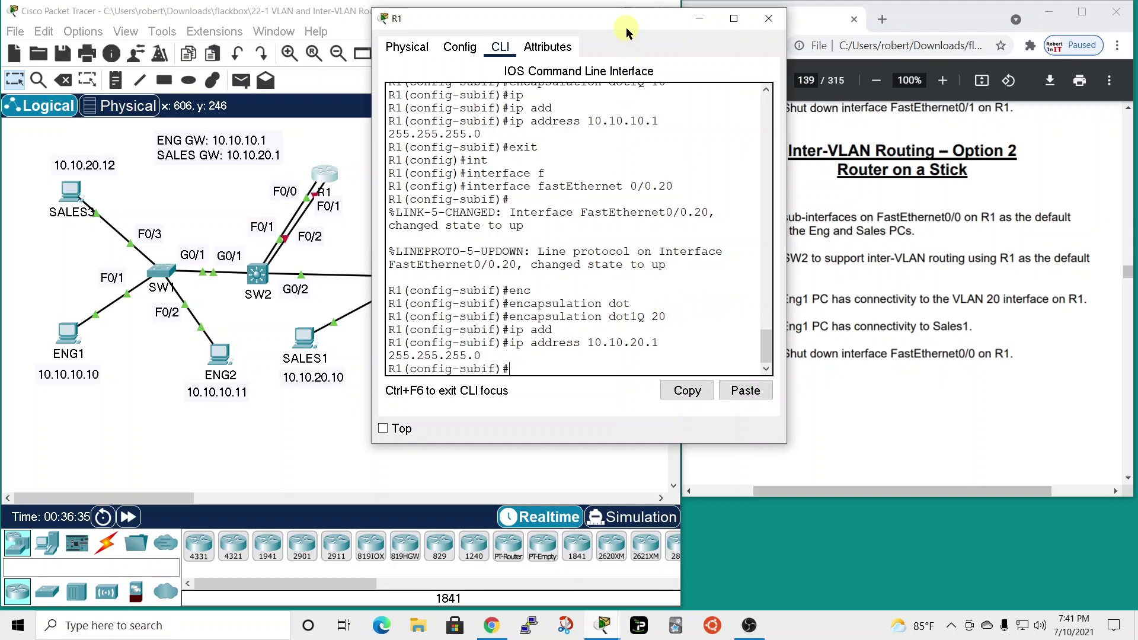
pyautogui.moveTo(626, 27); pyautogui.dragTo(536, 31)
pyautogui.click(679, 22)
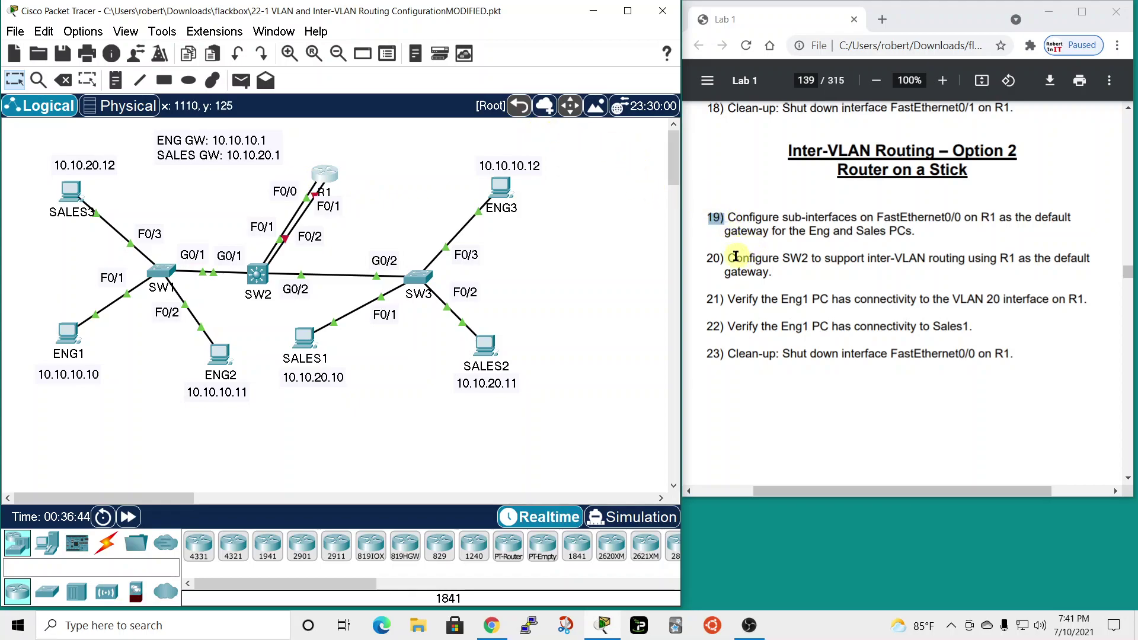
# Step: Highlight lab instruction 20, open SW2's command line and exit to global configuration mode
pyautogui.moveTo(706, 258); pyautogui.dragTo(832, 259)
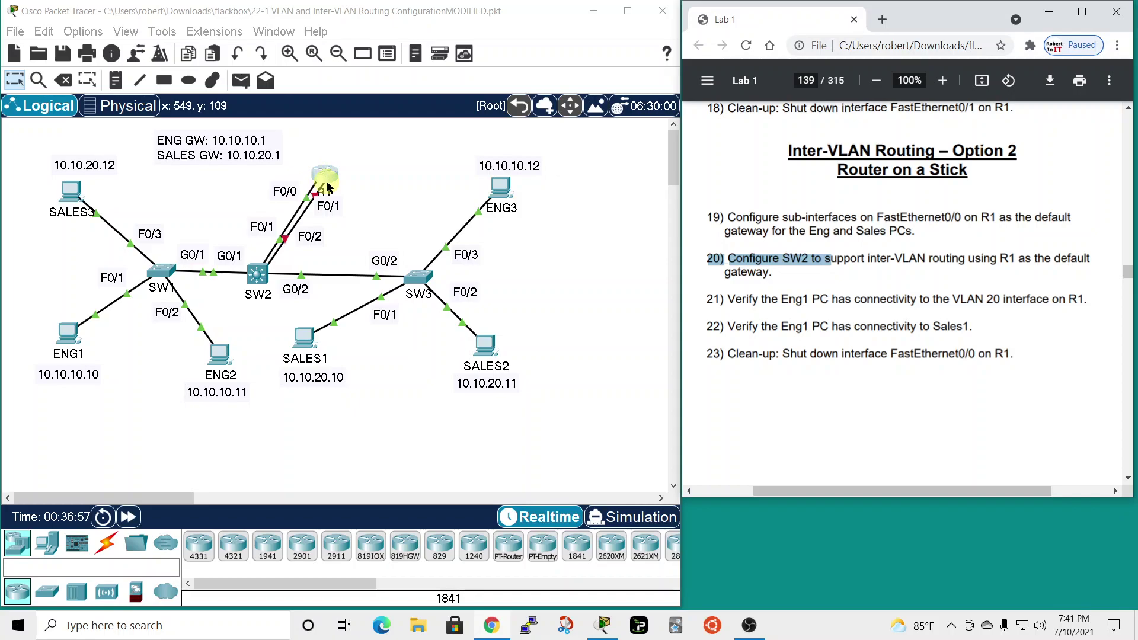
pyautogui.click(256, 272)
pyautogui.moveTo(558, 94); pyautogui.dragTo(308, 39)
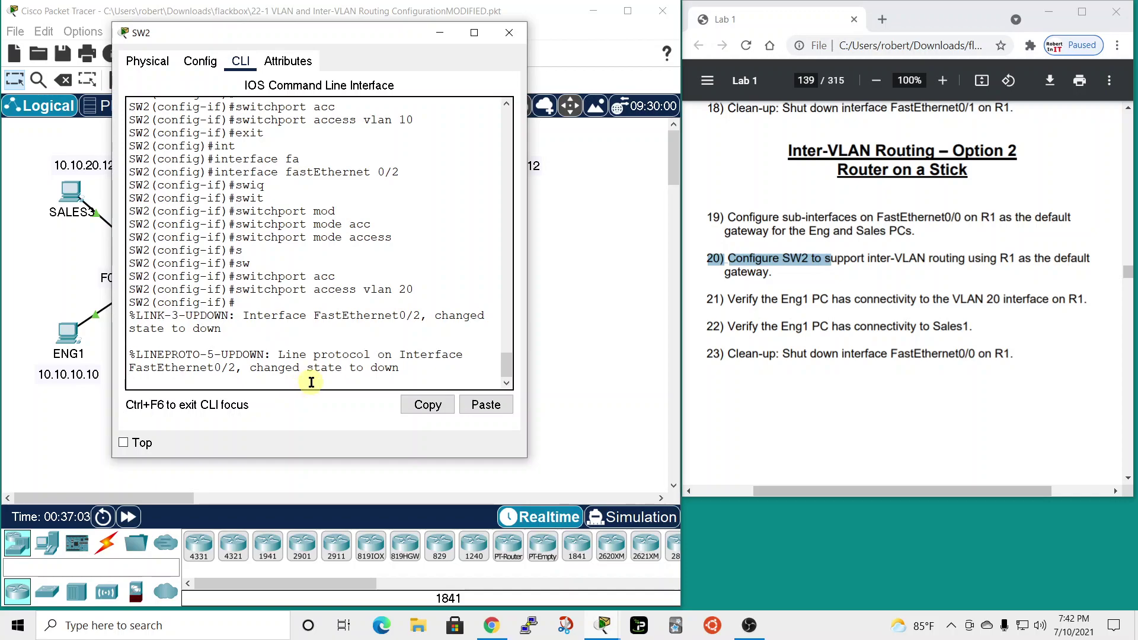
pyautogui.press('Return')
pyautogui.write('exitr')
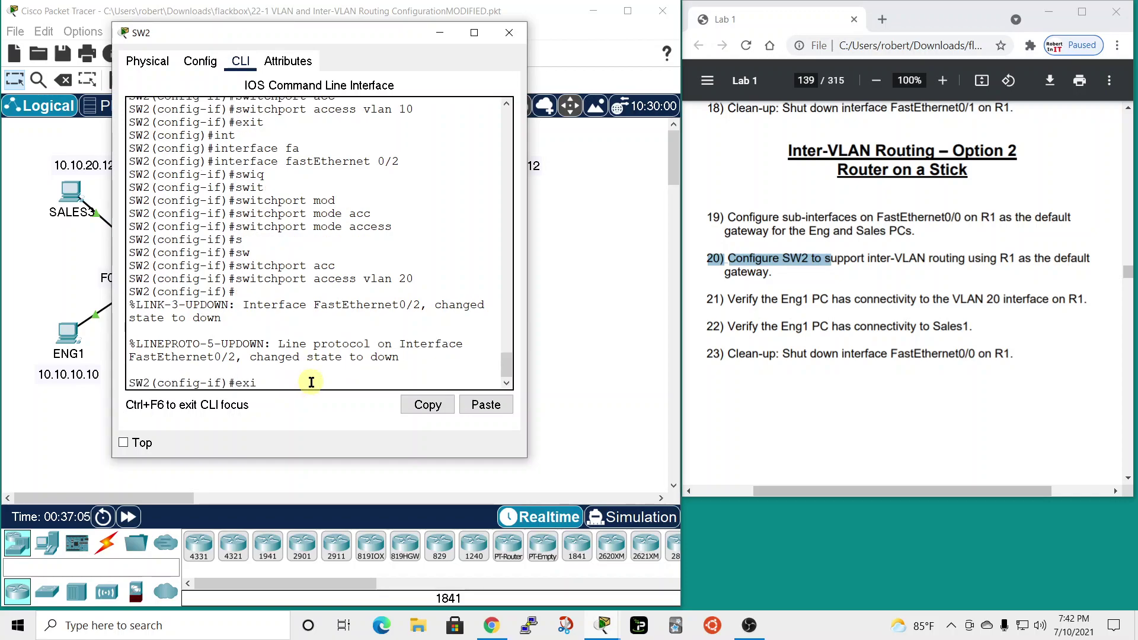
pyautogui.press('Return')
pyautogui.write('exit')
pyautogui.press('Return')
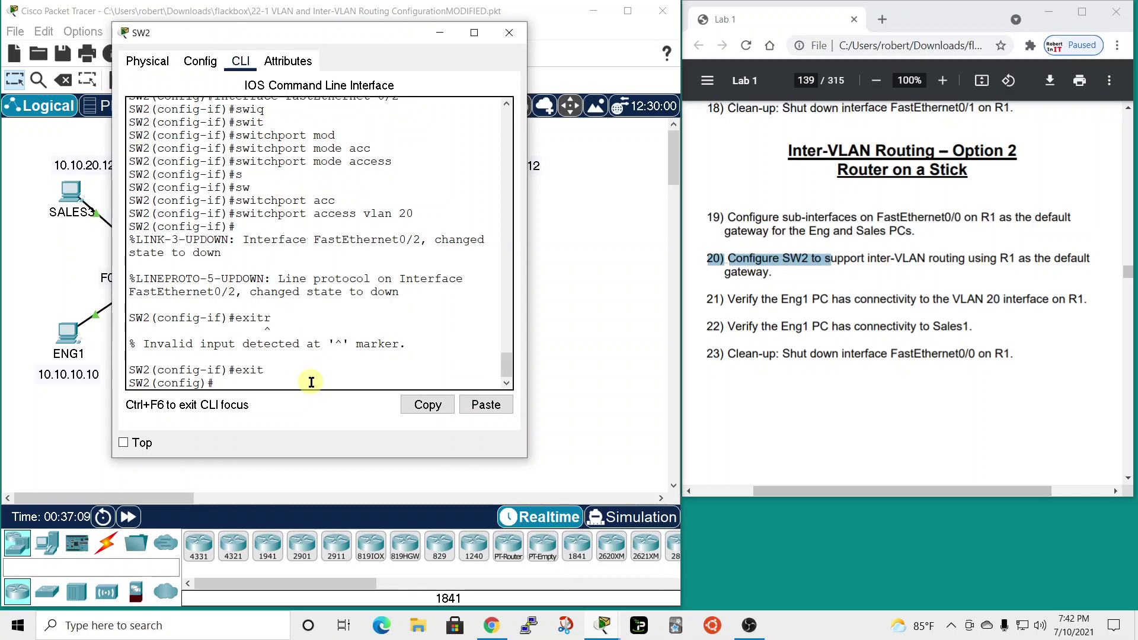
# Step: Enter interface configuration mode for fastEthernet 0/1 on SW2, the port facing R1
pyautogui.moveTo(364, 32); pyautogui.dragTo(819, 43)
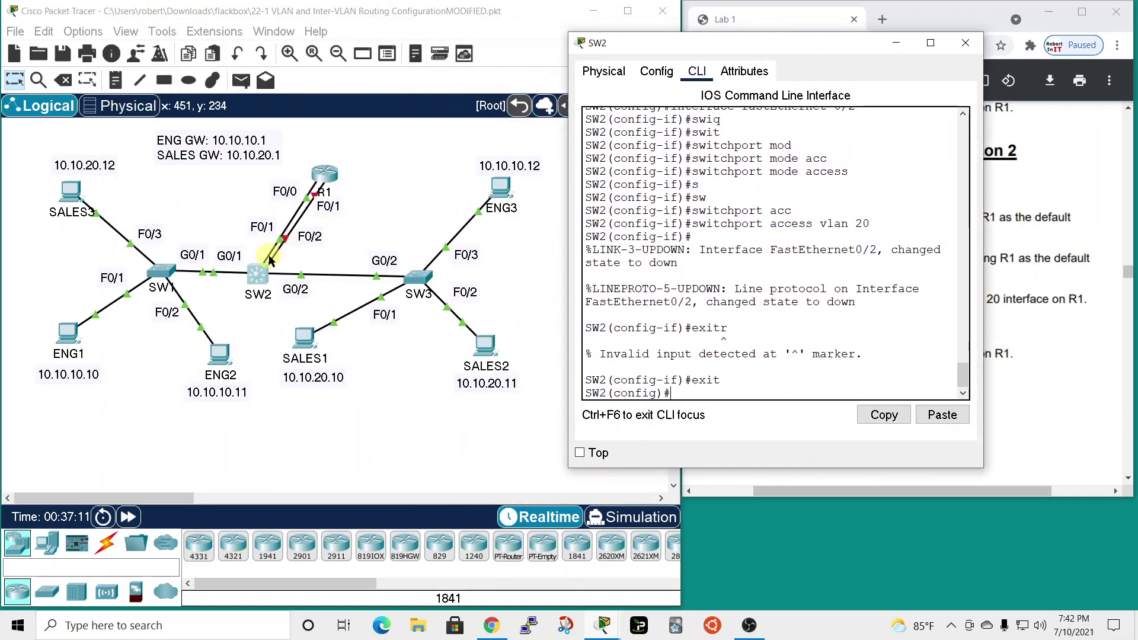
pyautogui.moveTo(786, 46); pyautogui.dragTo(357, 5)
pyautogui.write('int')
pyautogui.press('Tab')
pyautogui.write('fa')
pyautogui.press('Tab')
pyautogui.write('0')
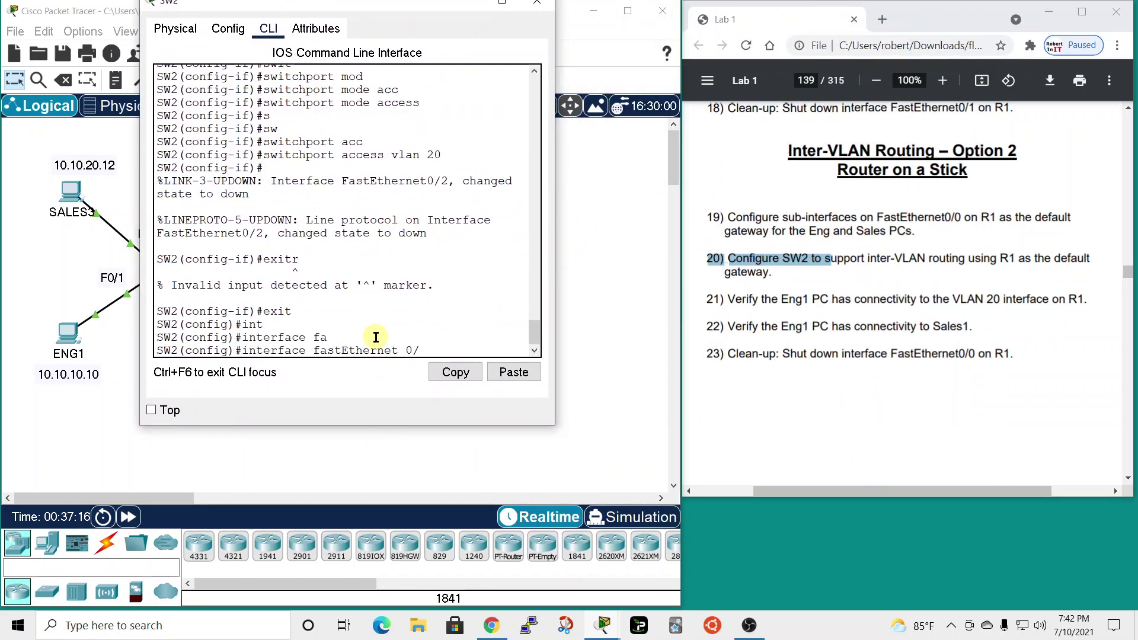
pyautogui.press('Return')
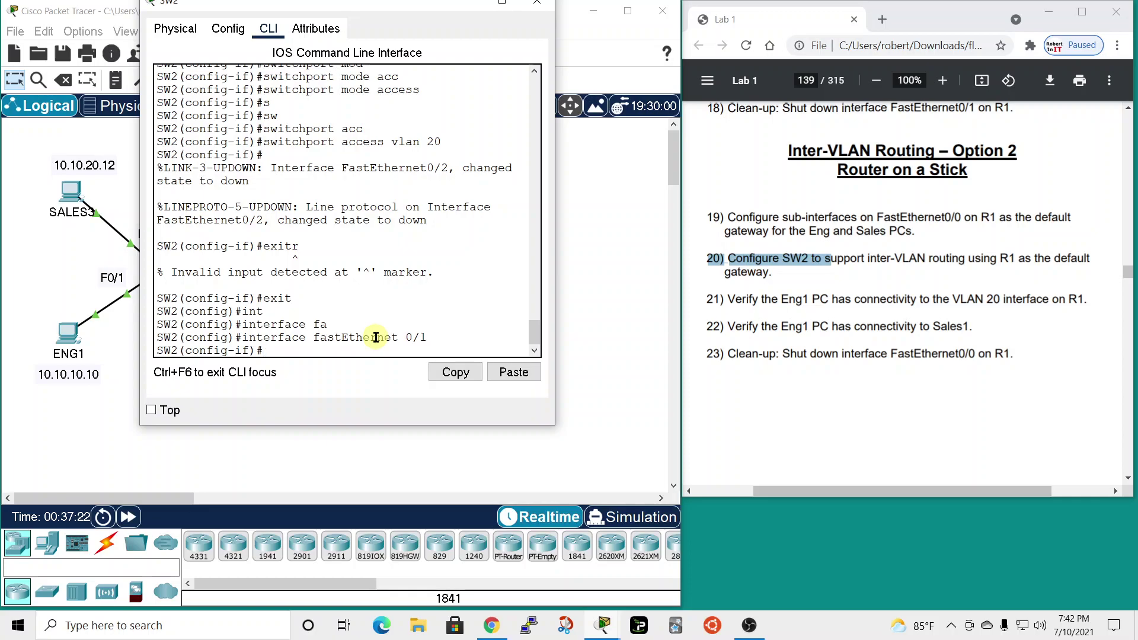
# Step: Set the switchport trunk encapsulation to dot1q on SW2's fastEthernet 0/1
pyautogui.write('swit')
pyautogui.press('Tab')
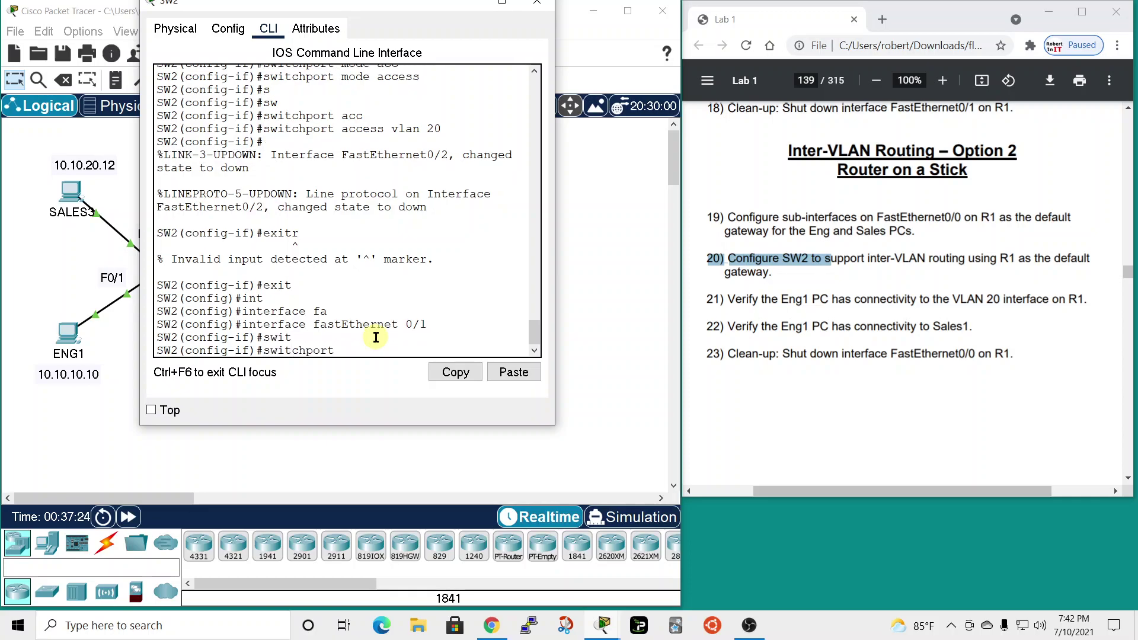
pyautogui.write('trunk')
pyautogui.press('Tab')
pyautogui.write('enc')
pyautogui.press('Tab')
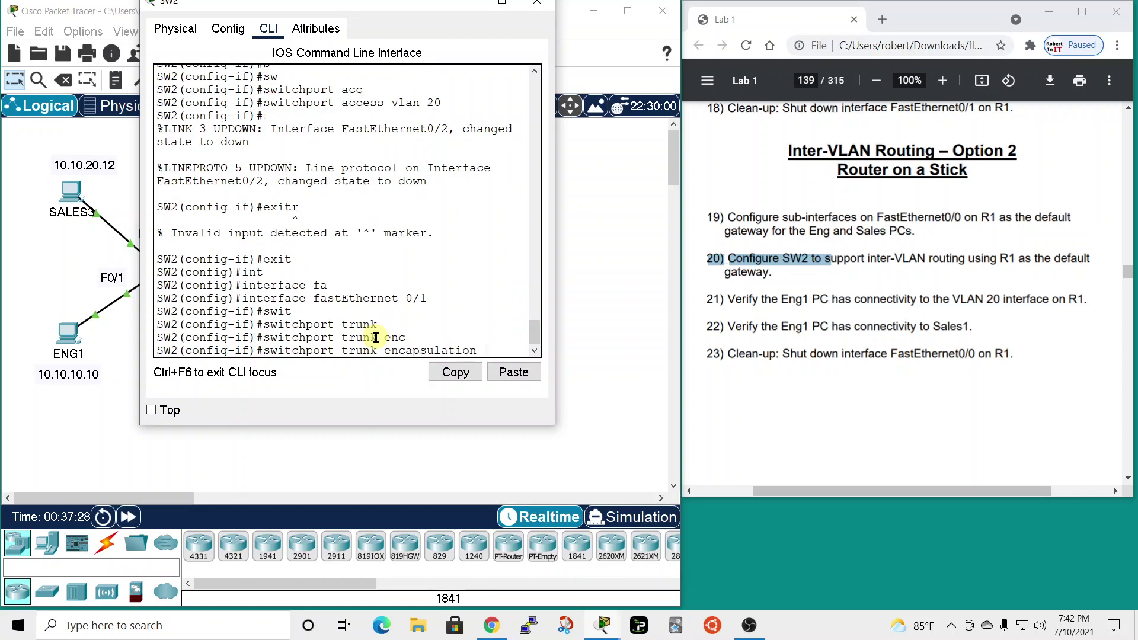
pyautogui.write('dot1q')
pyautogui.press('Return')
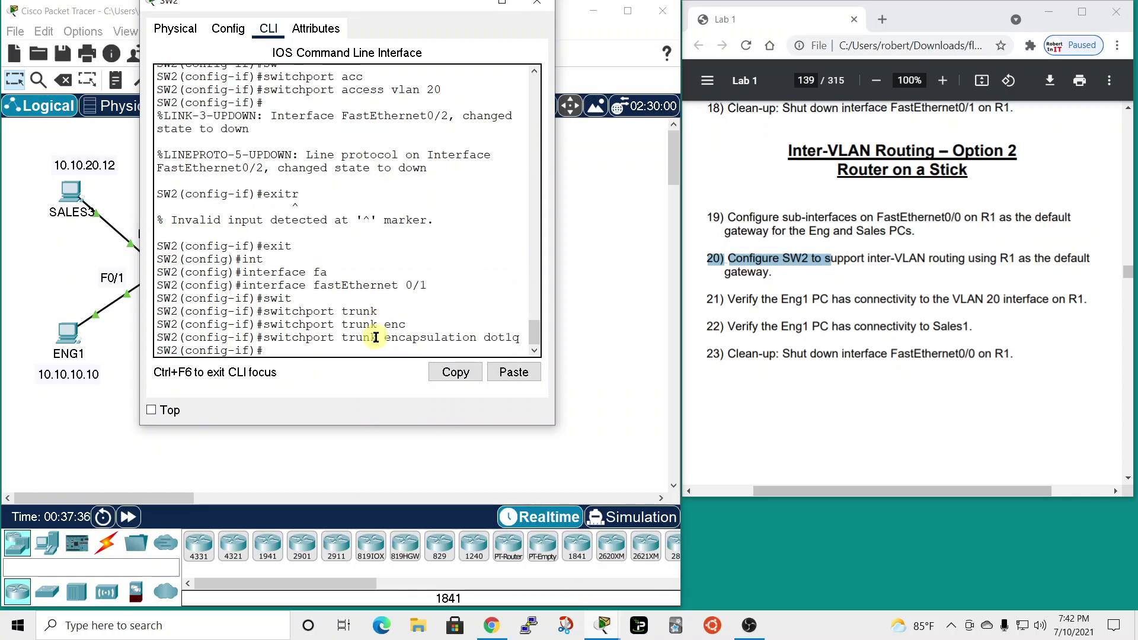
# Step: Set SW2's fastEthernet 0/1 to switchport mode trunk and close the switch's window
pyautogui.write('swit')
pyautogui.press('Tab')
pyautogui.write('mode t')
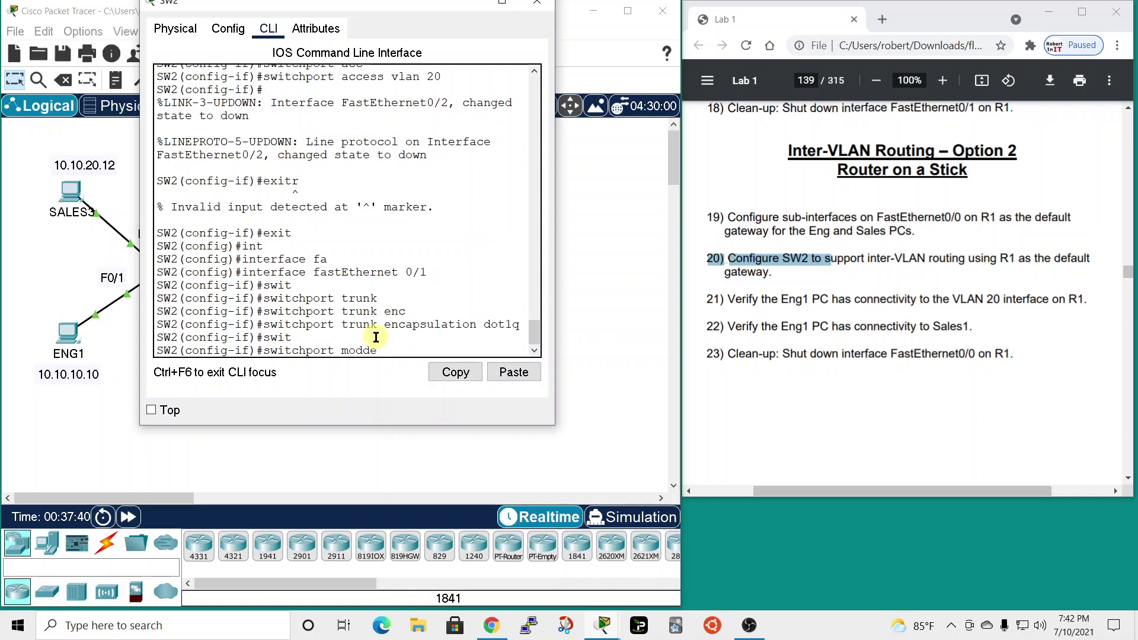
pyautogui.write('r')
pyautogui.press('Tab')
pyautogui.press('Return')
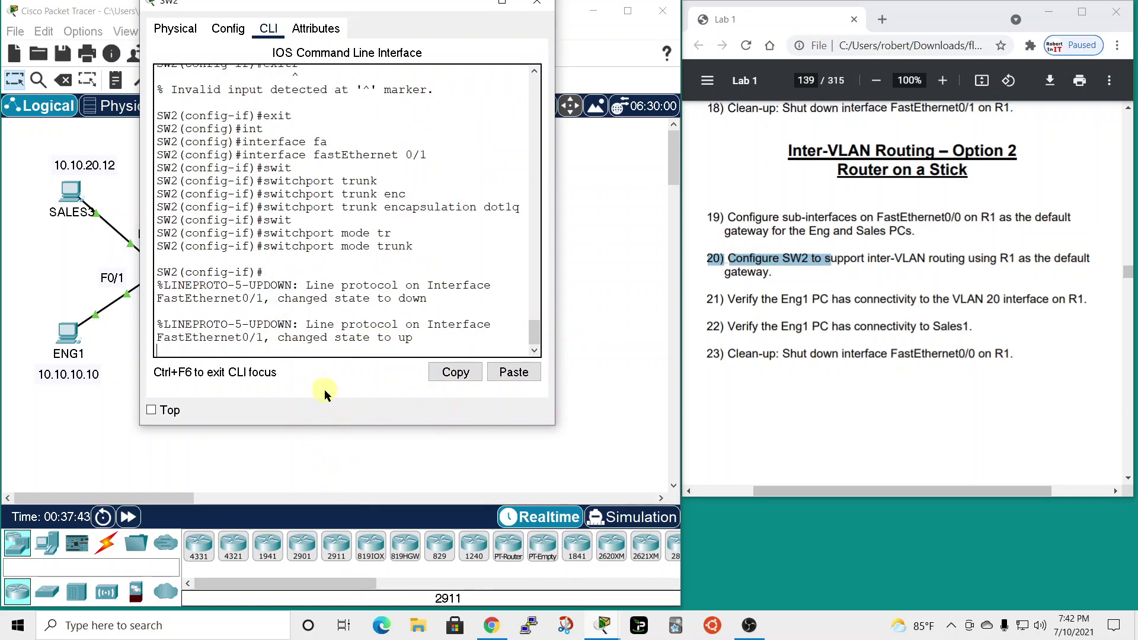
pyautogui.click(538, 6)
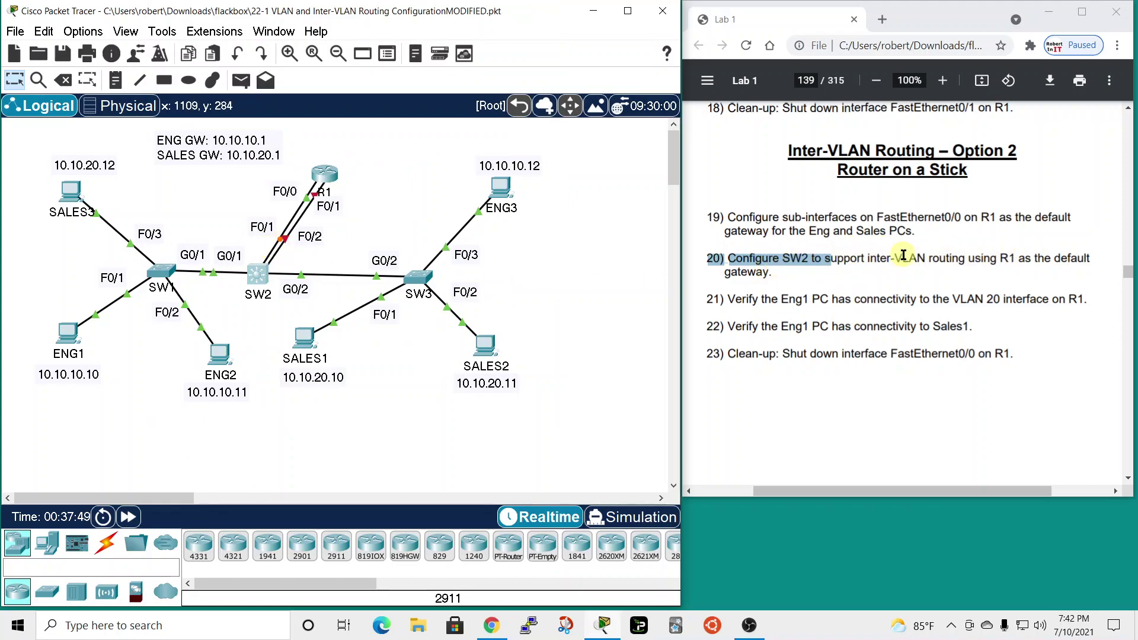
# Step: Ping R1's VLAN 20 gateway 10.10.20.1 from ENG1's command prompt, close the PC's window and highlight lab instruction 22
pyautogui.moveTo(708, 296); pyautogui.dragTo(727, 294)
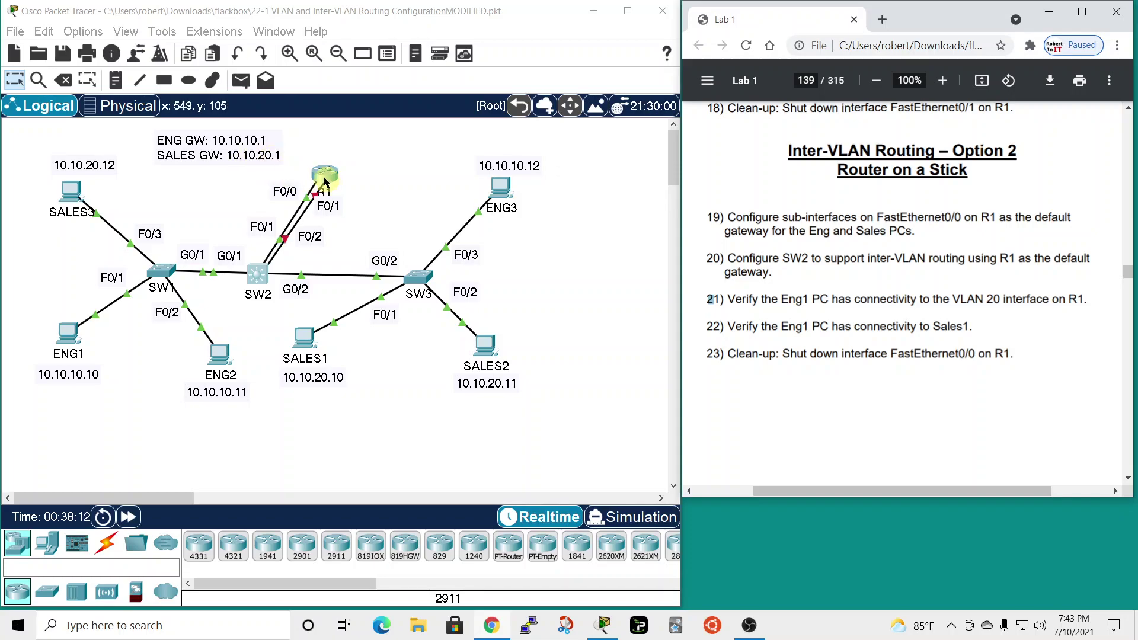
pyautogui.moveTo(707, 299); pyautogui.dragTo(821, 299)
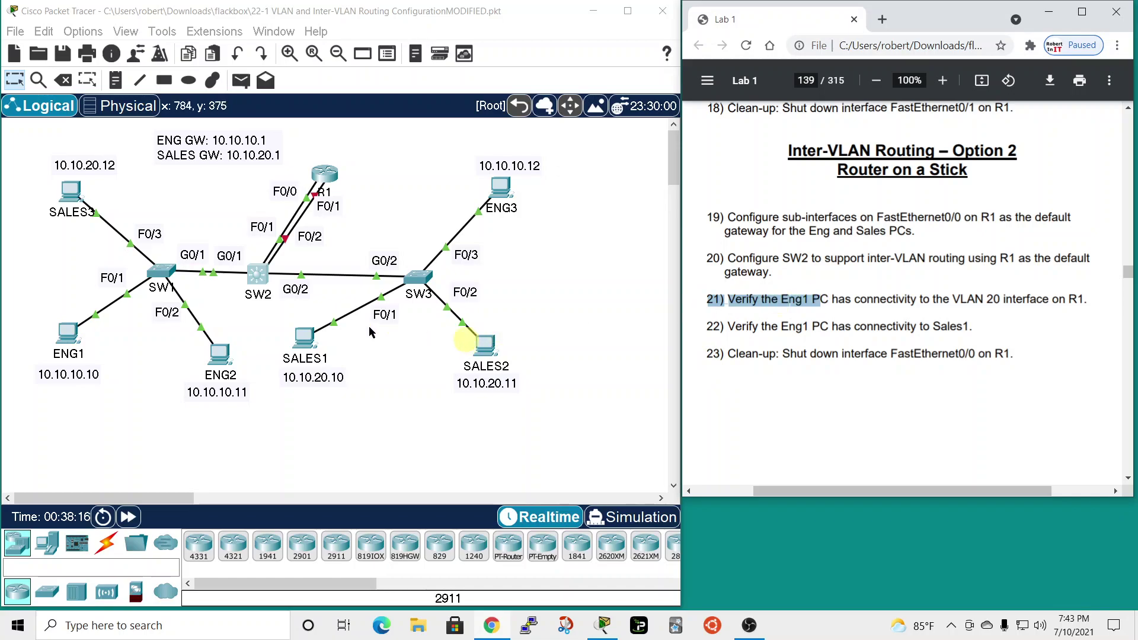
pyautogui.click(76, 330)
pyautogui.moveTo(539, 86); pyautogui.dragTo(468, 45)
pyautogui.click(574, 136)
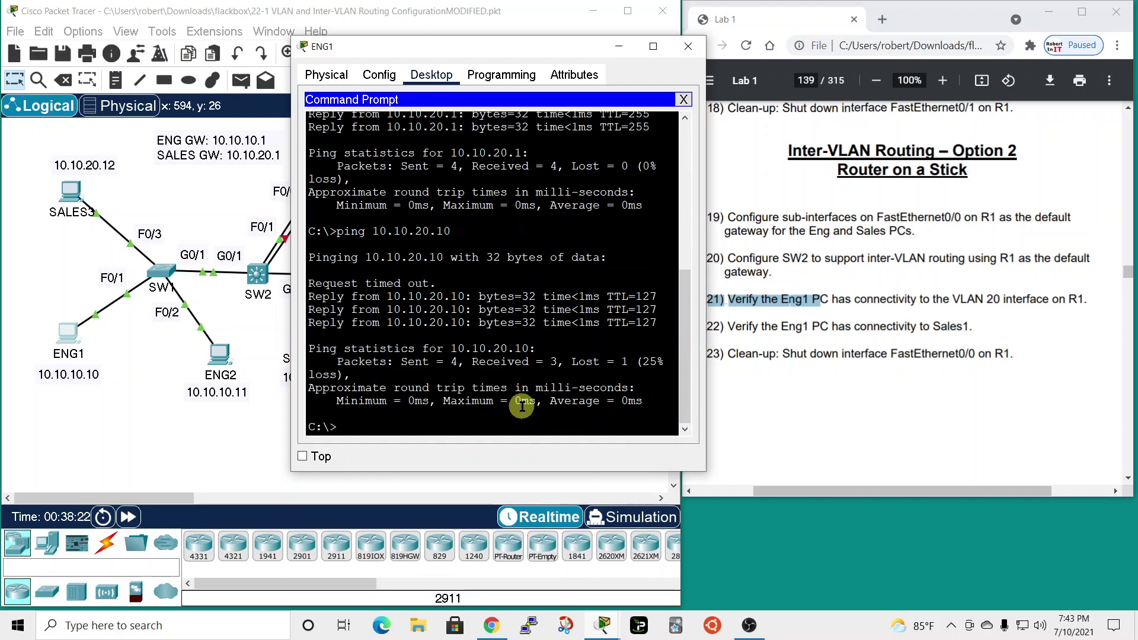
pyautogui.write('ping 10.10.20.1')
pyautogui.press('Return')
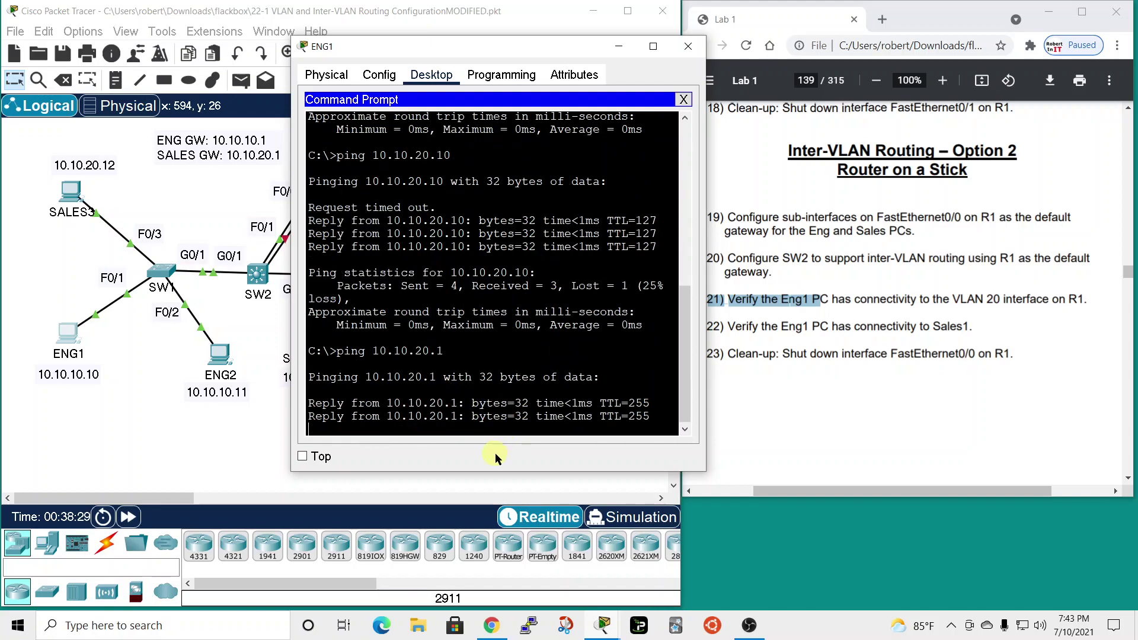
pyautogui.click(688, 45)
pyautogui.moveTo(708, 319); pyautogui.dragTo(802, 324)
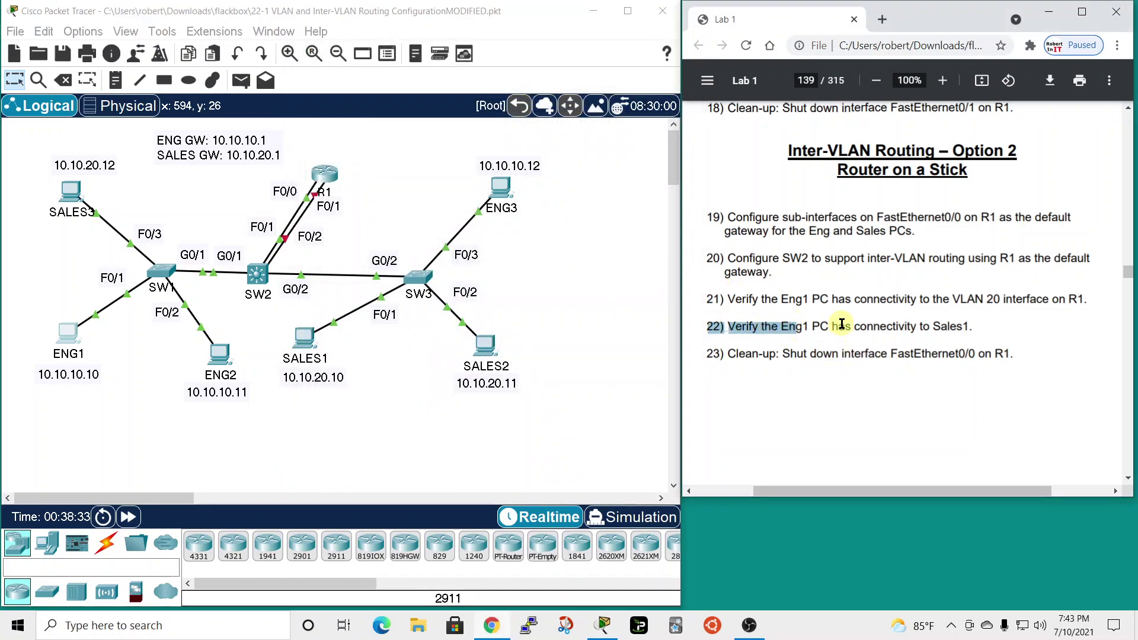
# Step: Ping Sales1 at 10.10.20.10 from ENG1's command prompt and close the PC's window
pyautogui.click(81, 340)
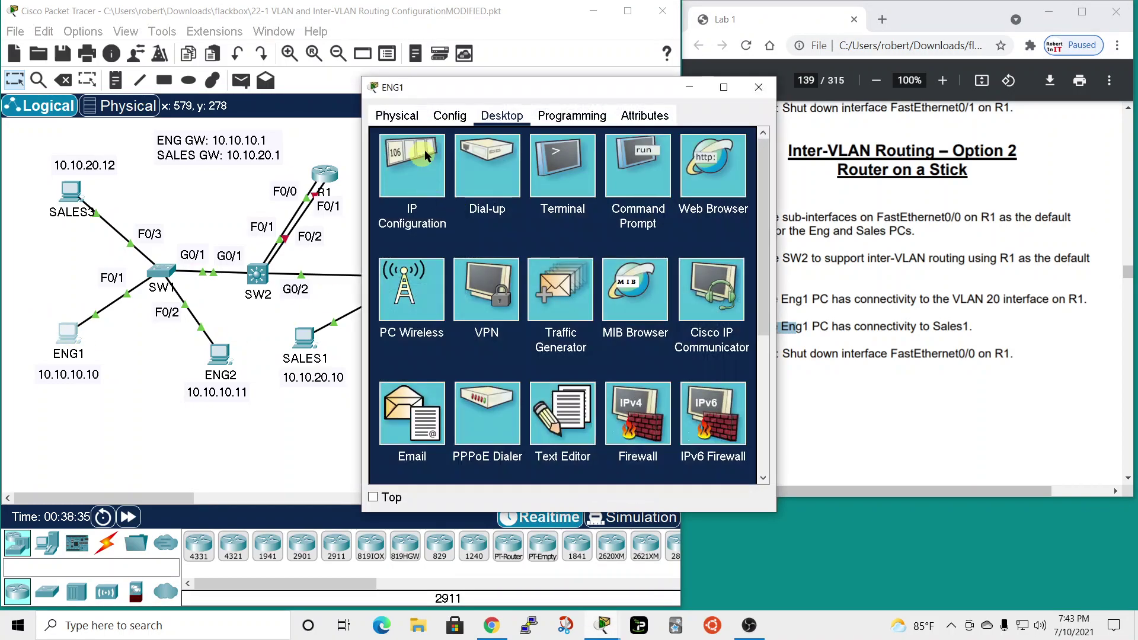
pyautogui.moveTo(551, 83); pyautogui.dragTo(703, 83)
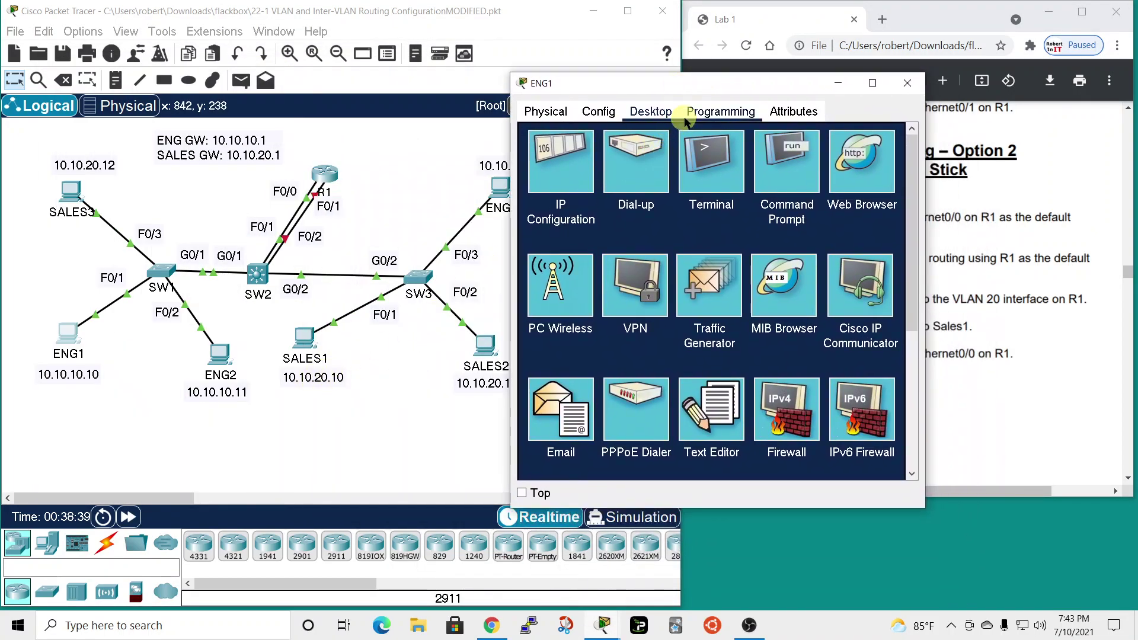
pyautogui.moveTo(702, 84); pyautogui.dragTo(499, 40)
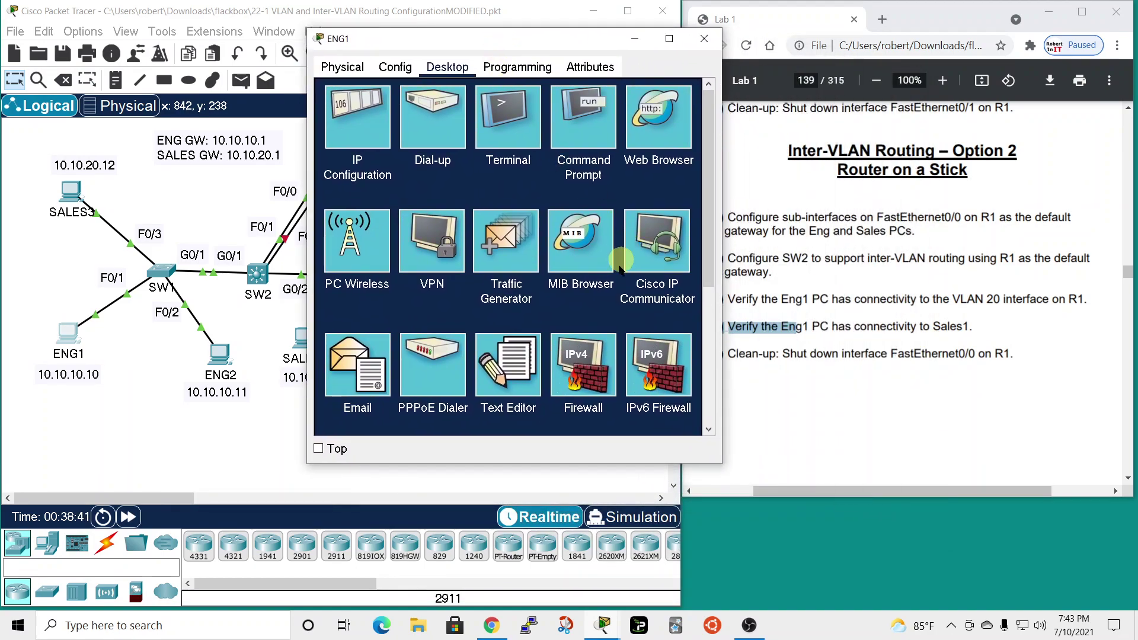
pyautogui.click(569, 115)
pyautogui.scroll(-2, 662, 356)
pyautogui.scroll(-6, 662, 357)
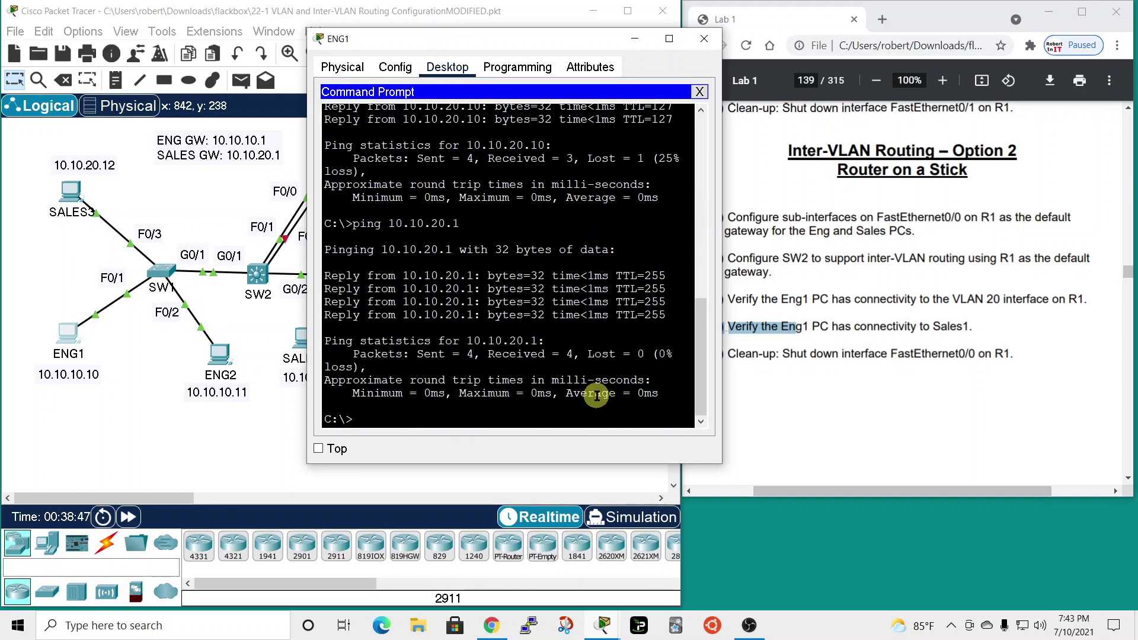
pyautogui.press('Up')
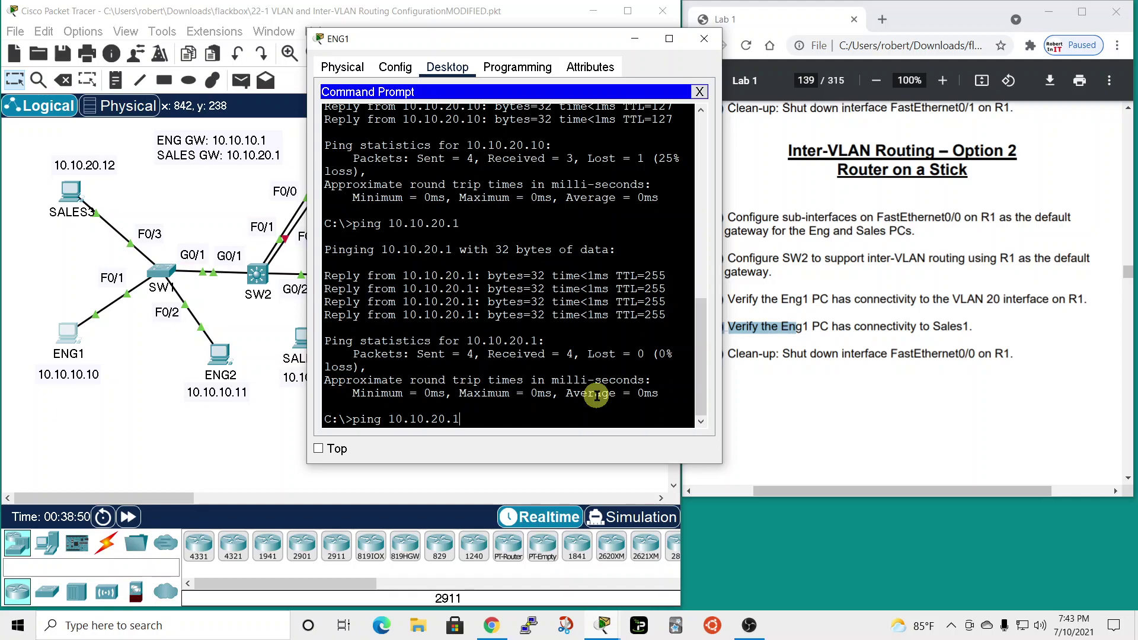
pyautogui.press('Return')
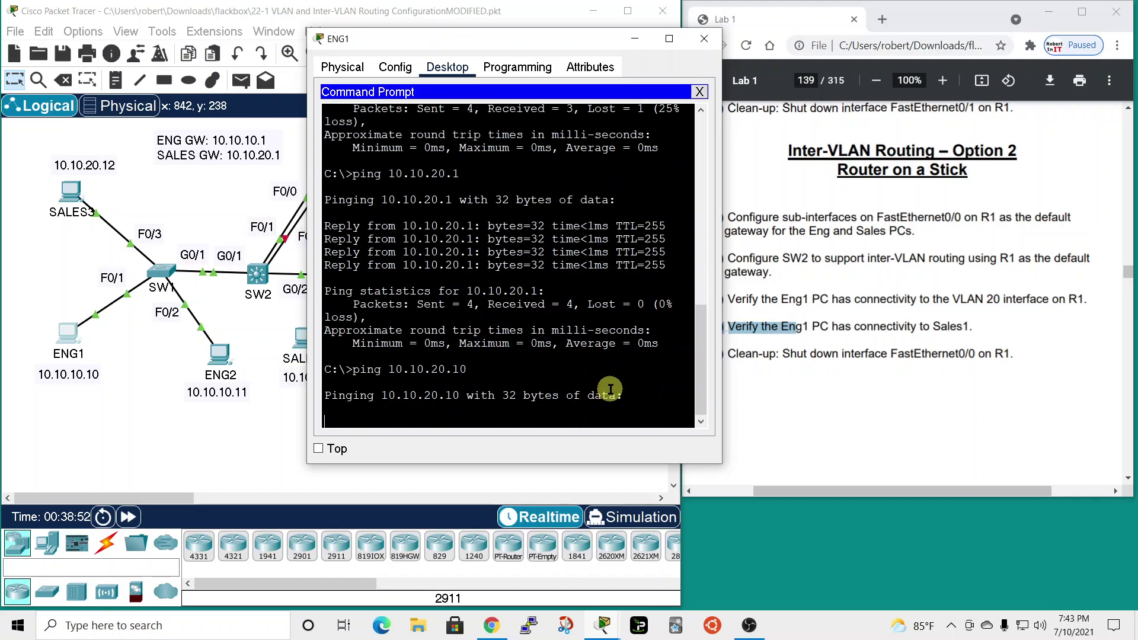
pyautogui.moveTo(523, 36); pyautogui.dragTo(623, 38)
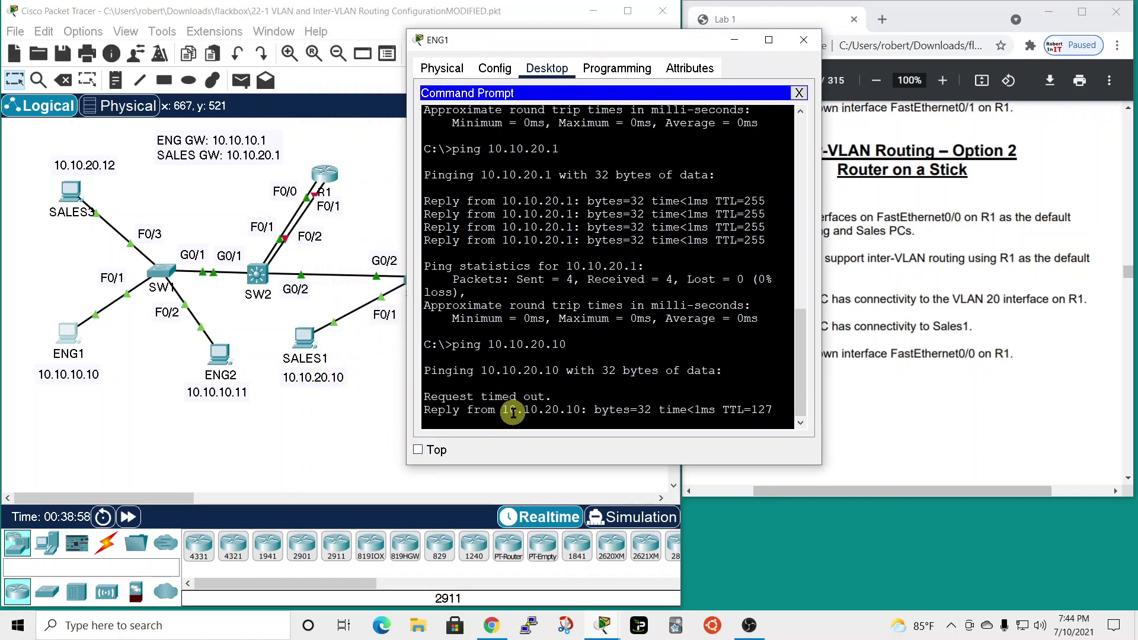
pyautogui.click(803, 40)
# Step: Highlight lab instruction 23 and open R1's command line with its window moved clear of the instructions
pyautogui.click(770, 352)
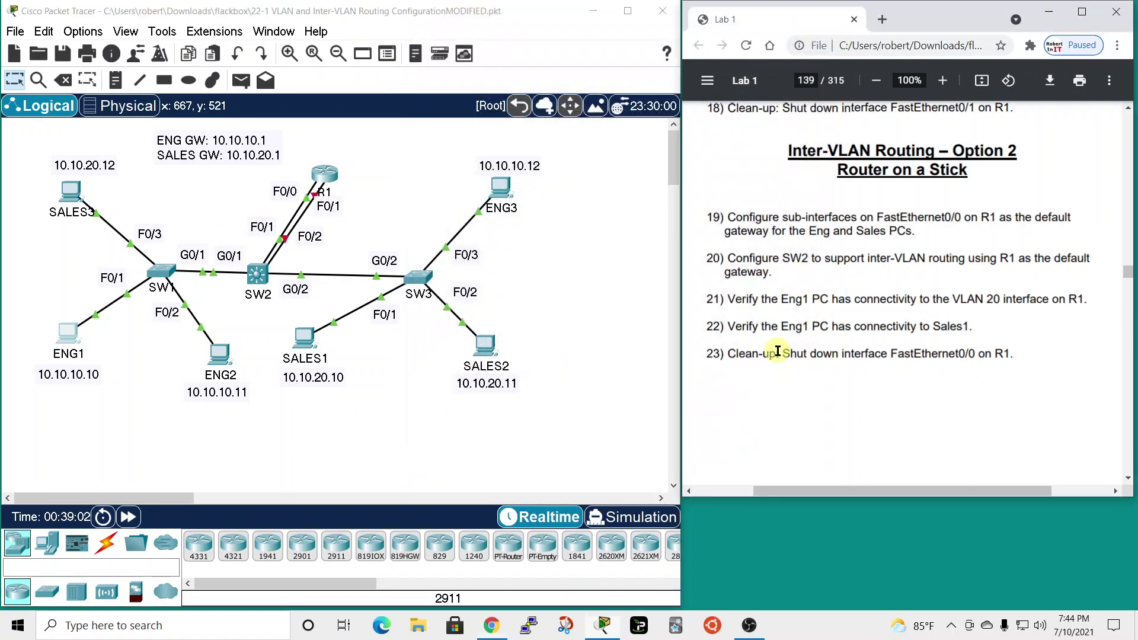
pyautogui.moveTo(711, 355); pyautogui.dragTo(788, 389)
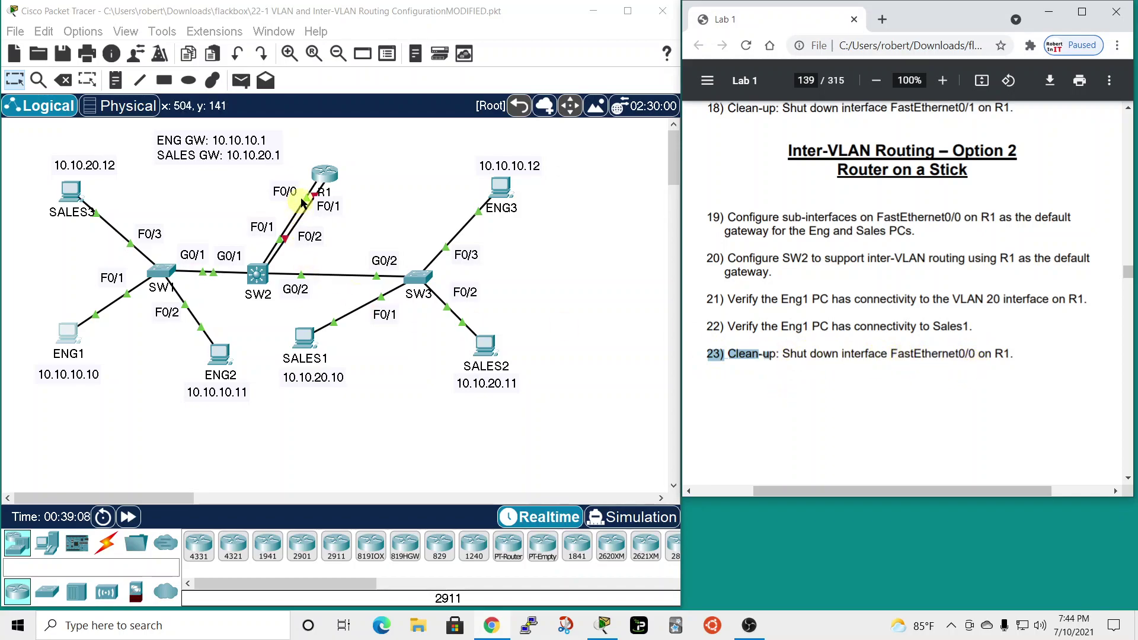
pyautogui.click(321, 173)
pyautogui.moveTo(584, 89); pyautogui.dragTo(427, 29)
pyautogui.click(383, 378)
# Step: Leave R1's subinterface configuration and enter interface configuration mode for fastEthernet 0/0
pyautogui.write('e')
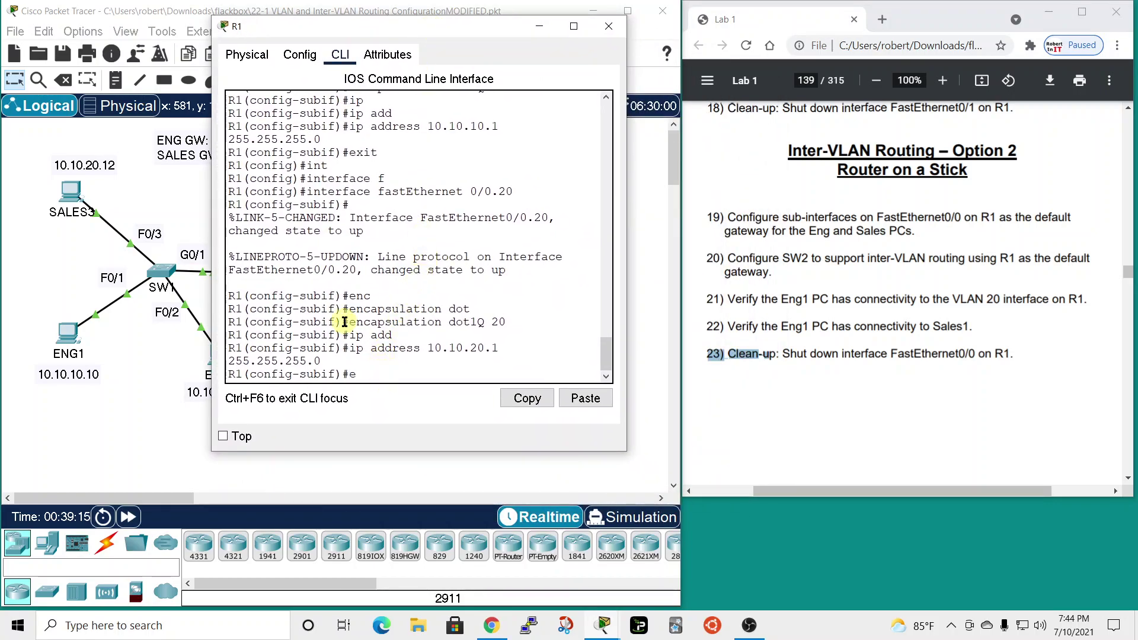
pyautogui.write('xit')
pyautogui.press('Return')
pyautogui.write('int')
pyautogui.press('Tab')
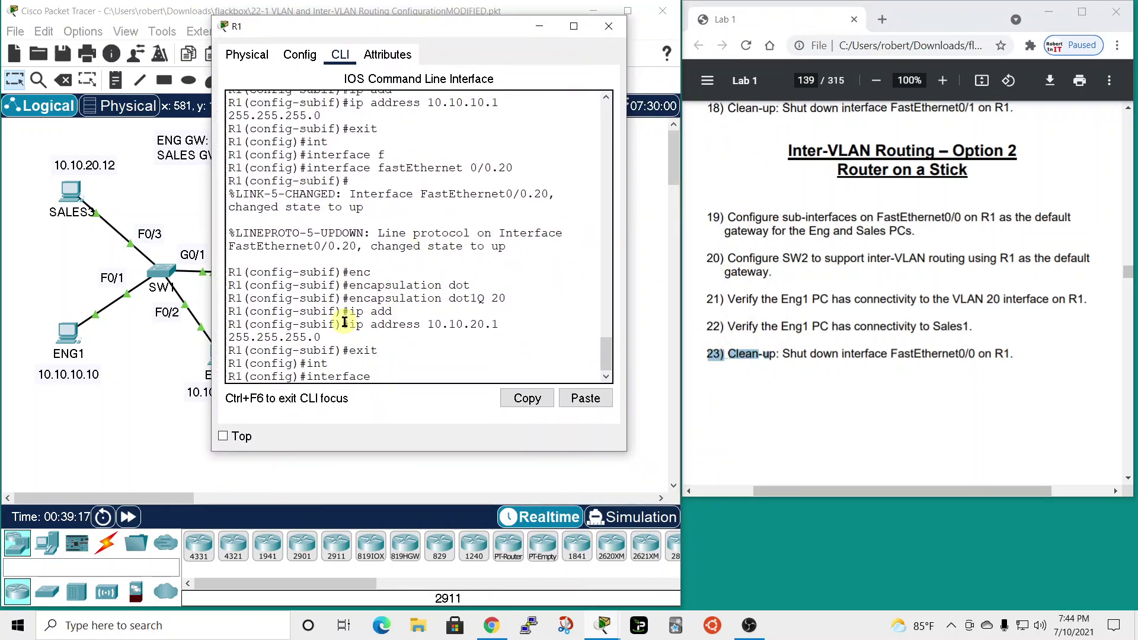
pyautogui.write('f')
pyautogui.press('Tab')
pyautogui.write('0/')
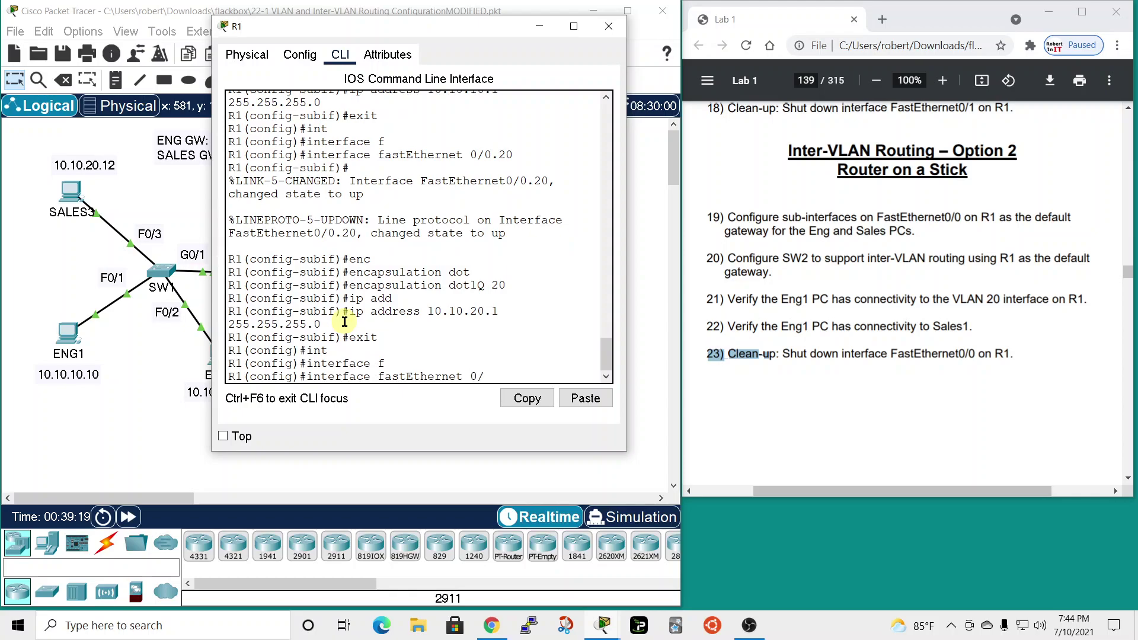
pyautogui.write('0')
pyautogui.press('Return')
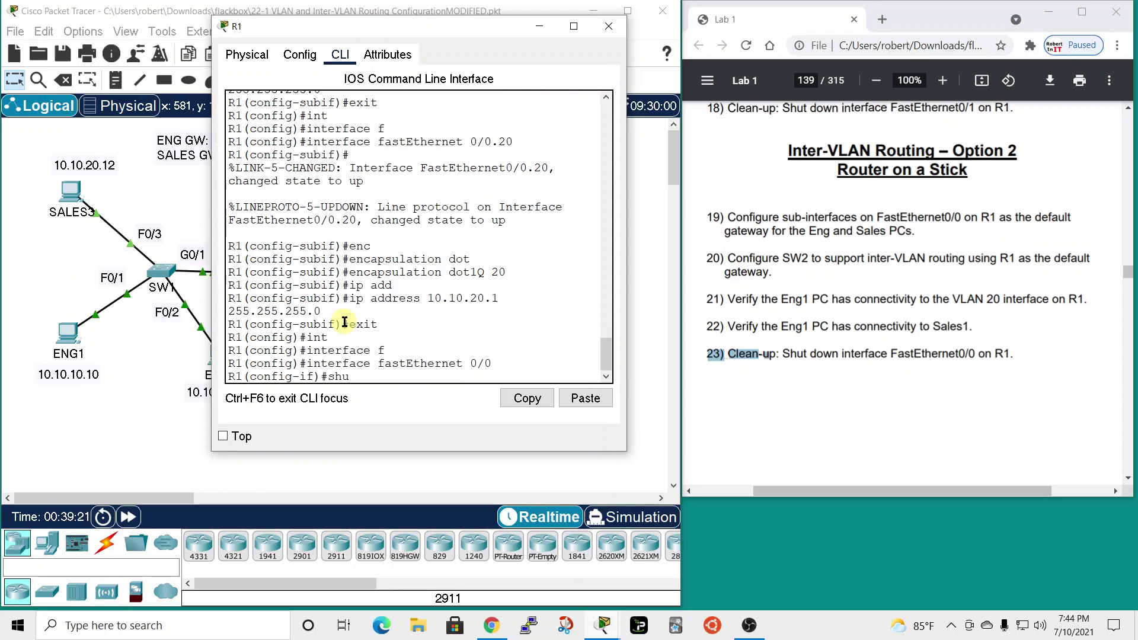
# Step: Shut down R1's fastEthernet 0/0 interface and close the router's window
pyautogui.write('shu')
pyautogui.press('Tab')
pyautogui.press('Return')
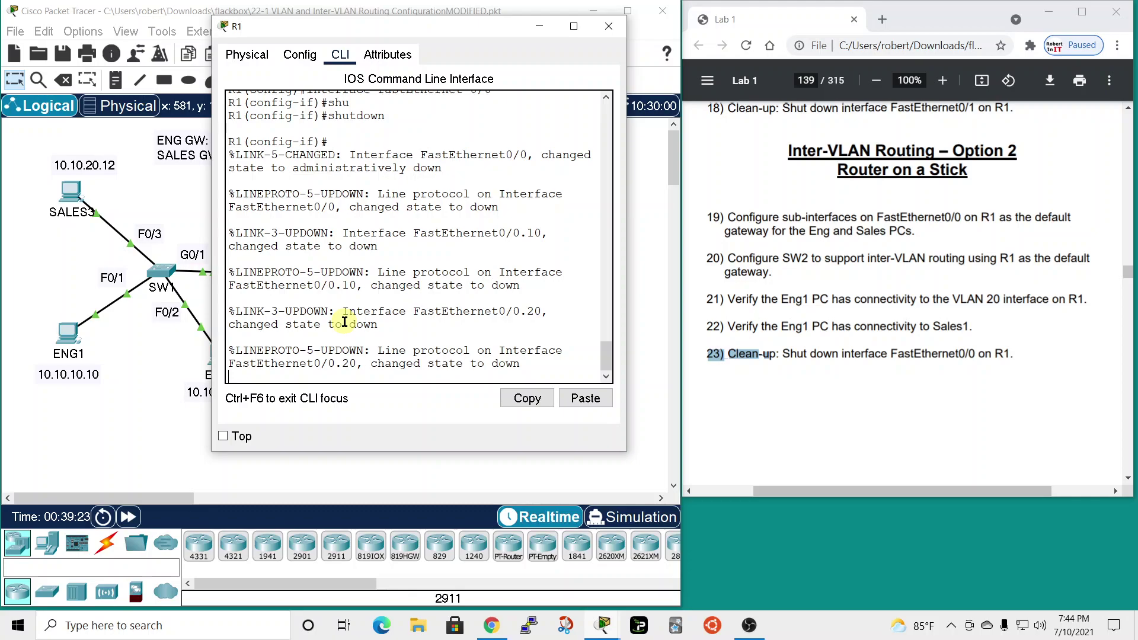
pyautogui.press('Return')
pyautogui.moveTo(460, 33); pyautogui.dragTo(361, 10)
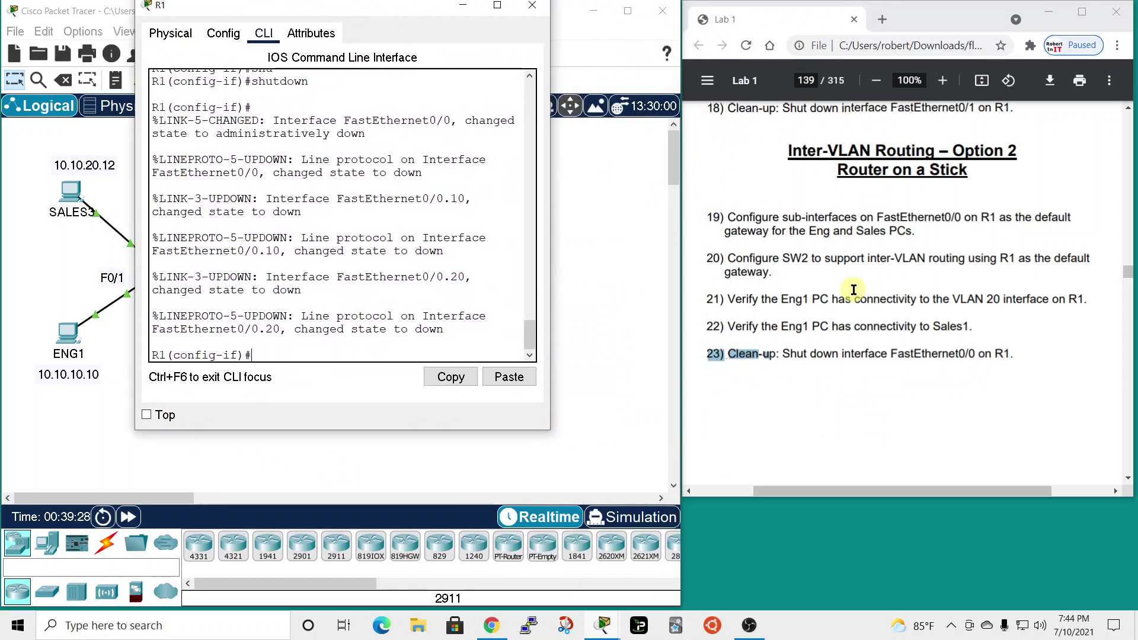
pyautogui.moveTo(529, 13); pyautogui.dragTo(553, 28)
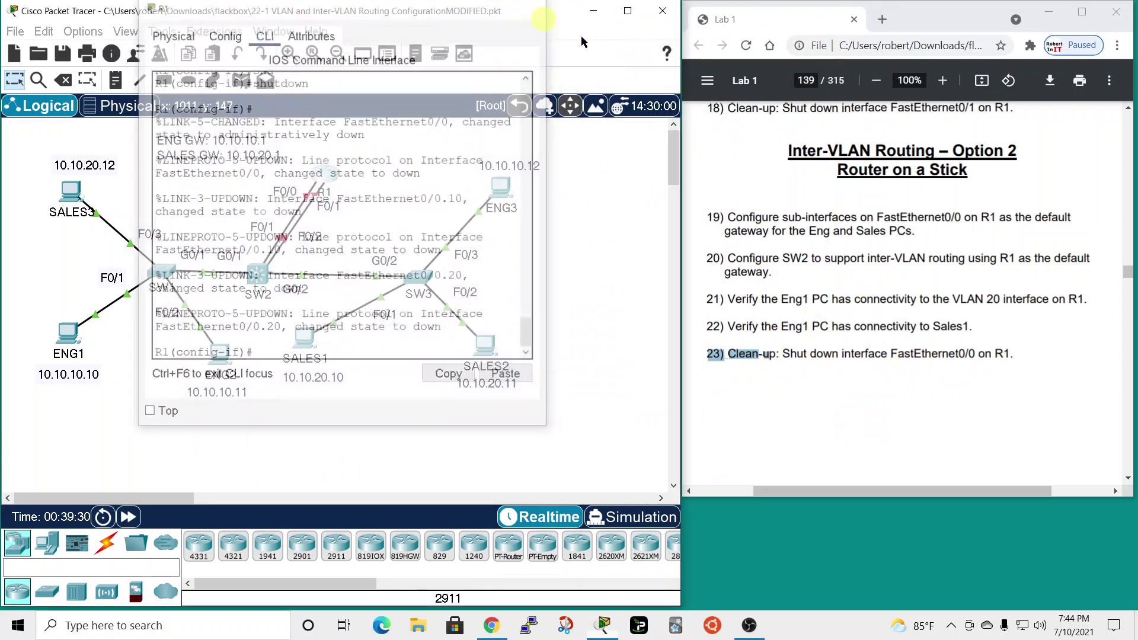
# Step: Highlight lab instruction 24 in the Option 3 Layer 3 Switch section and open SW2's command line
pyautogui.scroll(-10, 960, 299)
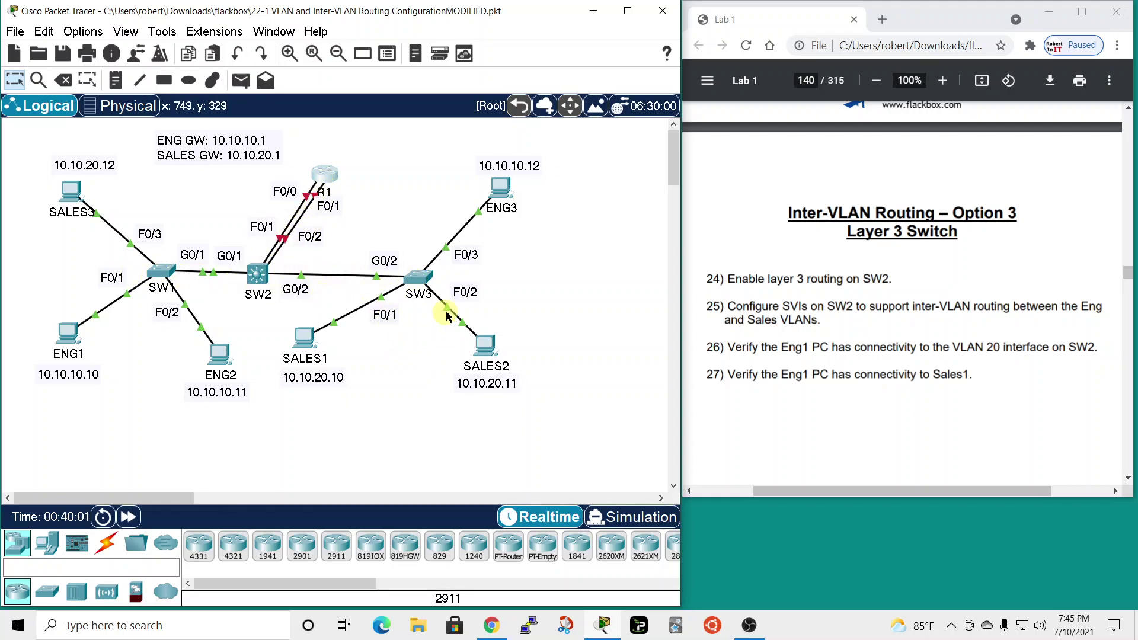
pyautogui.moveTo(703, 277); pyautogui.dragTo(809, 278)
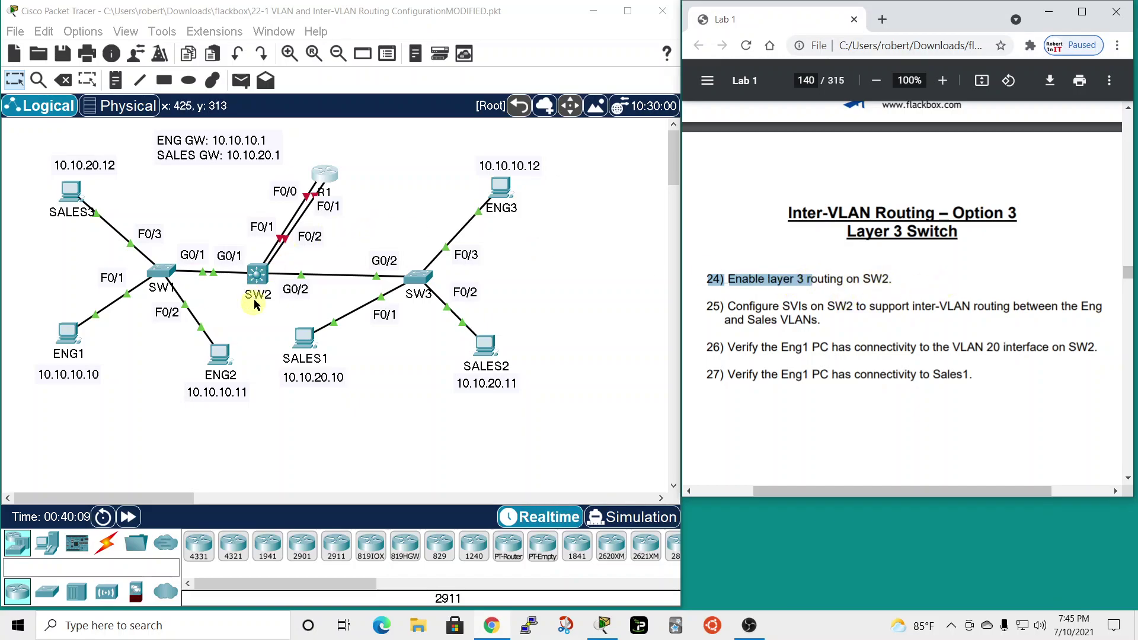
pyautogui.click(259, 274)
pyautogui.moveTo(520, 87); pyautogui.dragTo(303, 42)
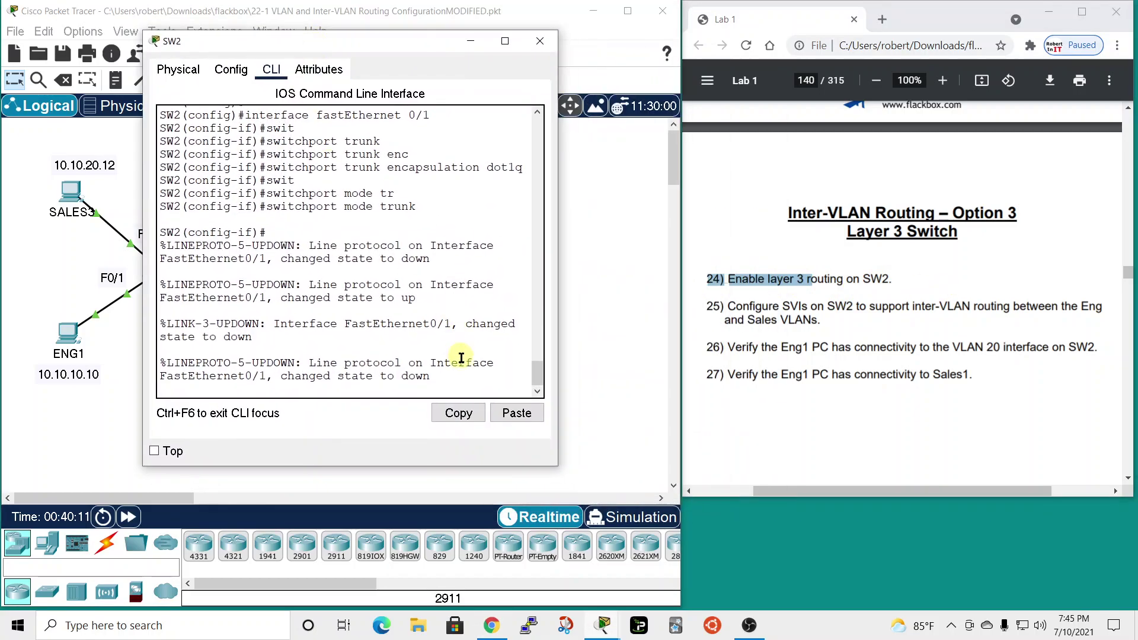
# Step: Return SW2 to global configuration mode and enable layer 3 routing with the ip routing command
pyautogui.press('Return')
pyautogui.write('exit')
pyautogui.press('Return')
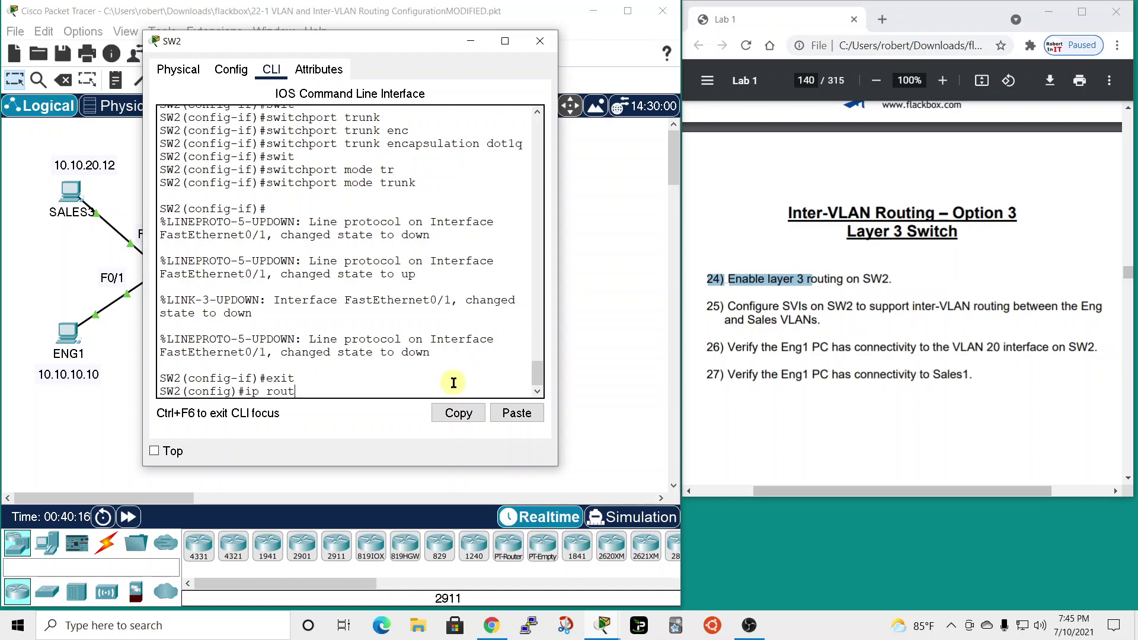
pyautogui.press('Tab')
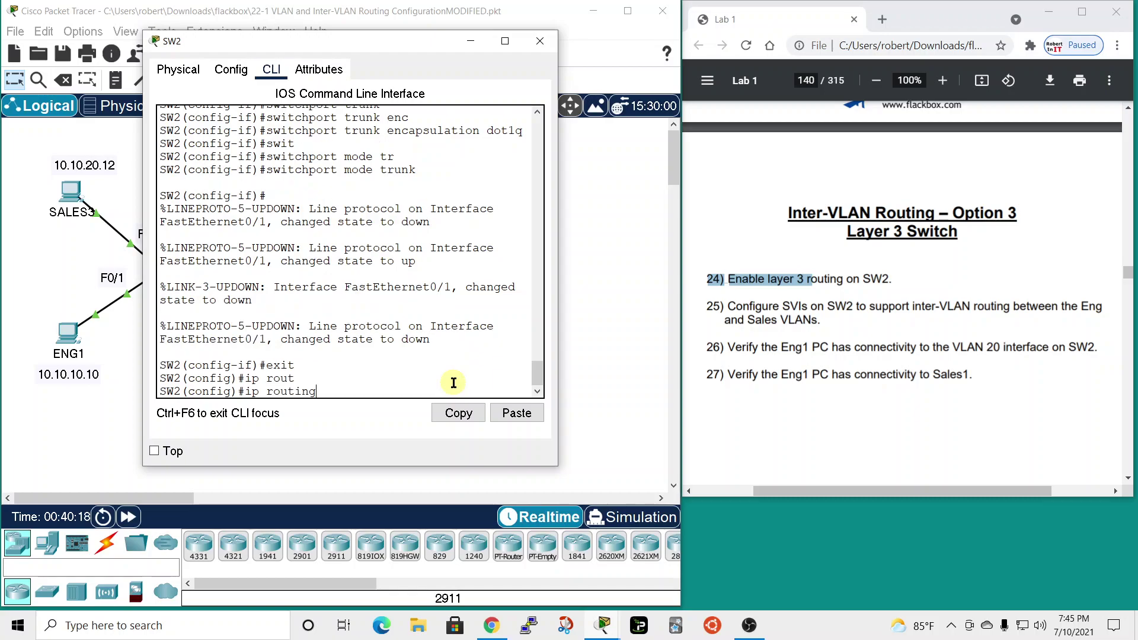
pyautogui.press('Return')
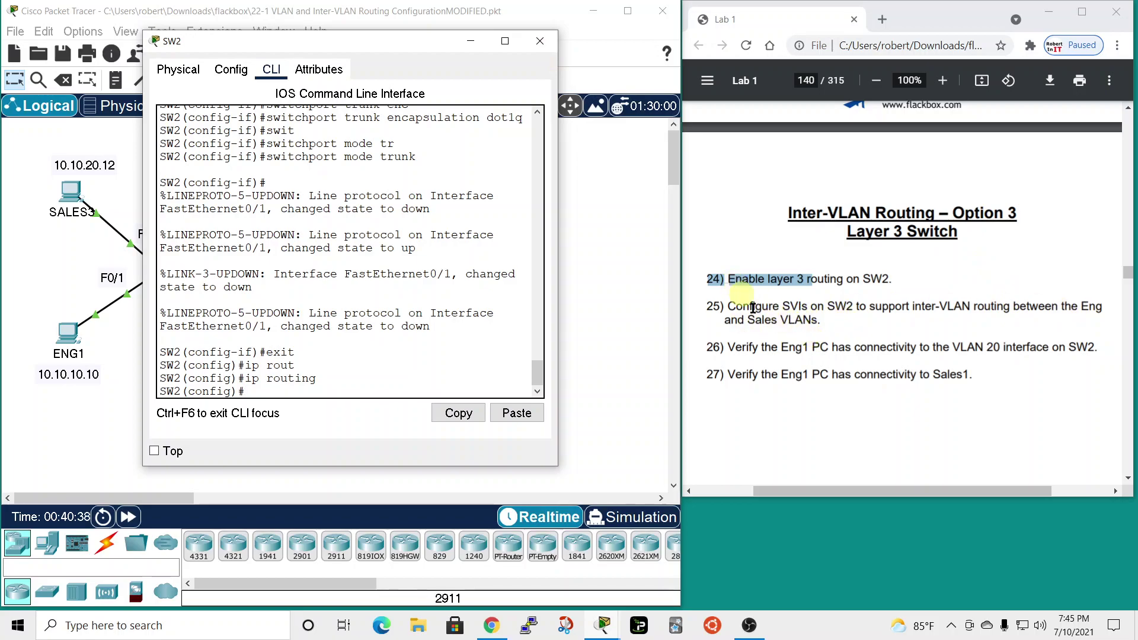
# Step: Highlight lab instruction 25 and create the VLAN 10 interface on SW2, entering its configuration mode
pyautogui.click(709, 302)
pyautogui.moveTo(709, 304); pyautogui.dragTo(735, 306)
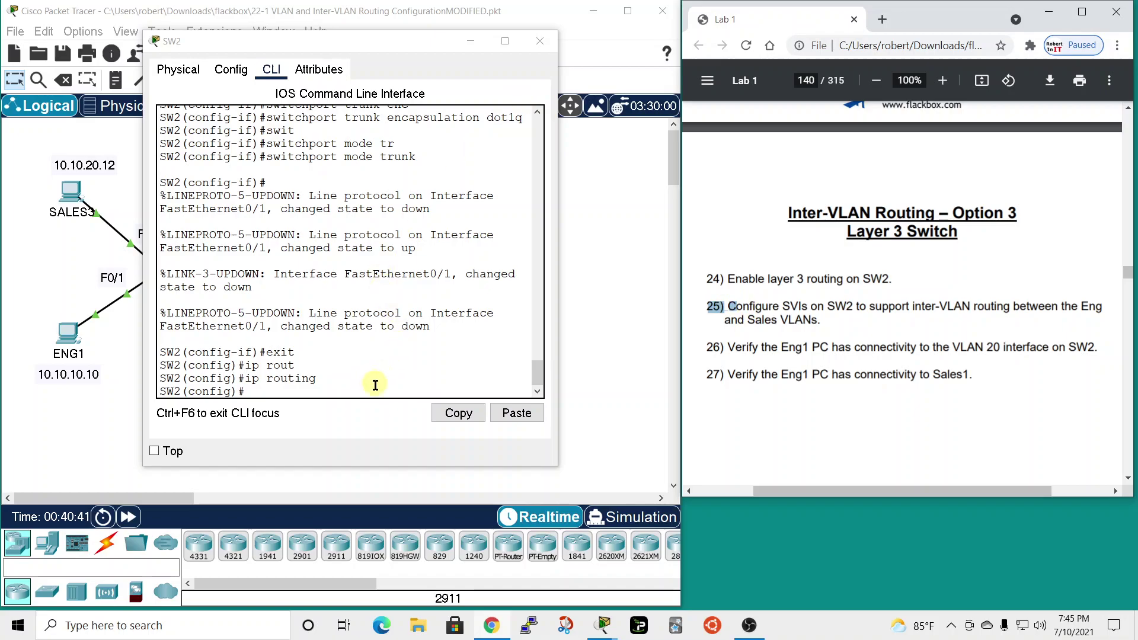
pyautogui.click(353, 395)
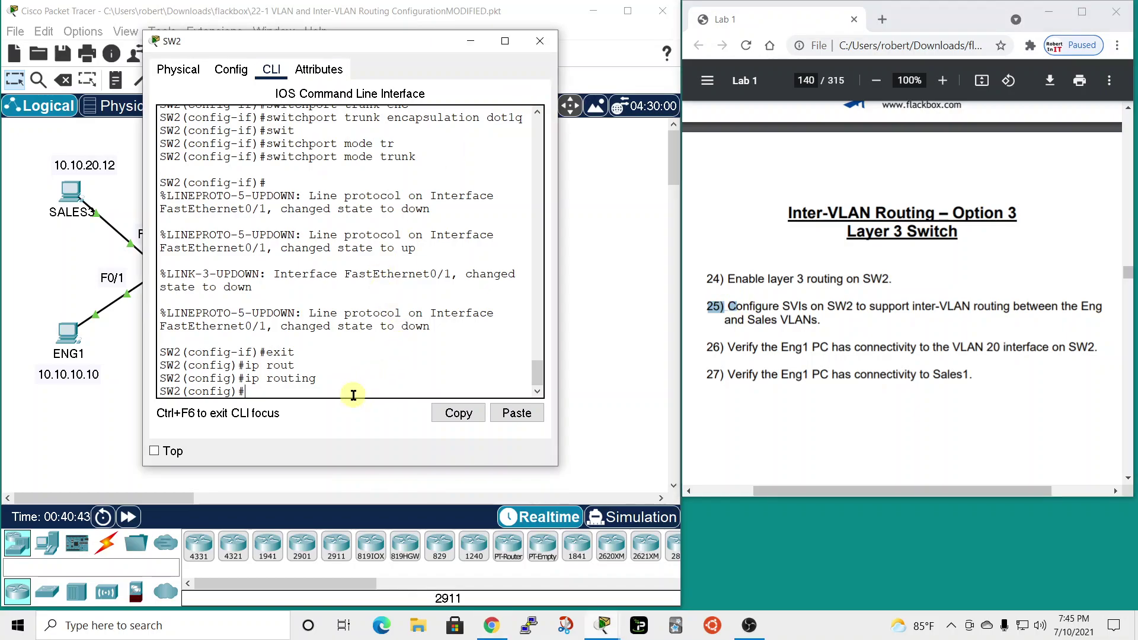
pyautogui.write('int')
pyautogui.press('Tab')
pyautogui.write('vl')
pyautogui.press('Tab')
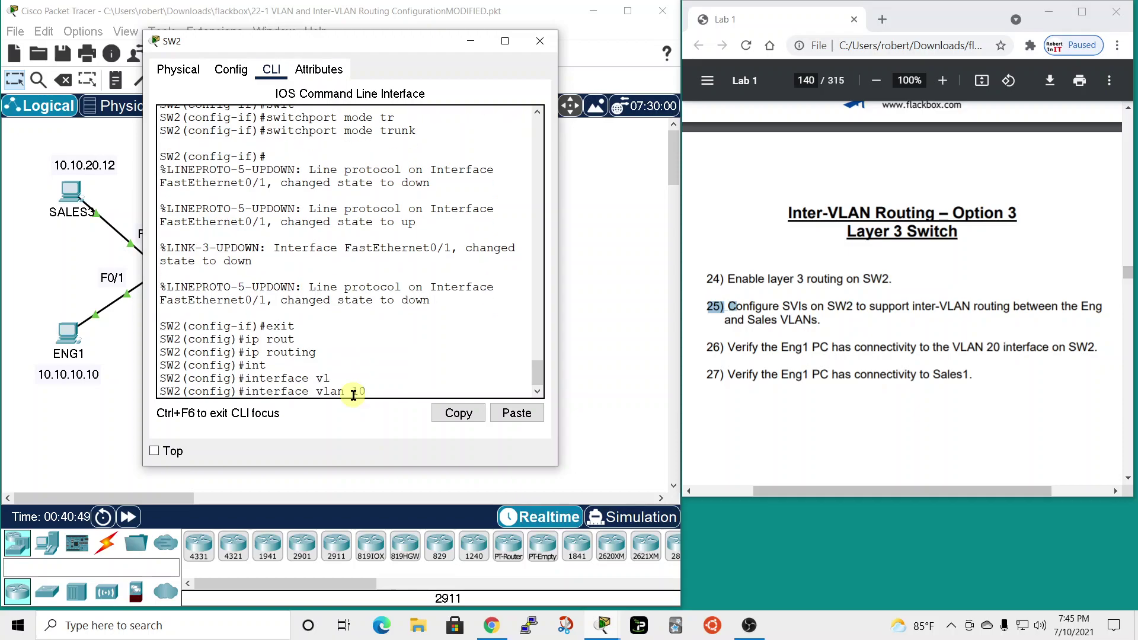
pyautogui.write('10')
pyautogui.press('Return')
pyautogui.press('Return')
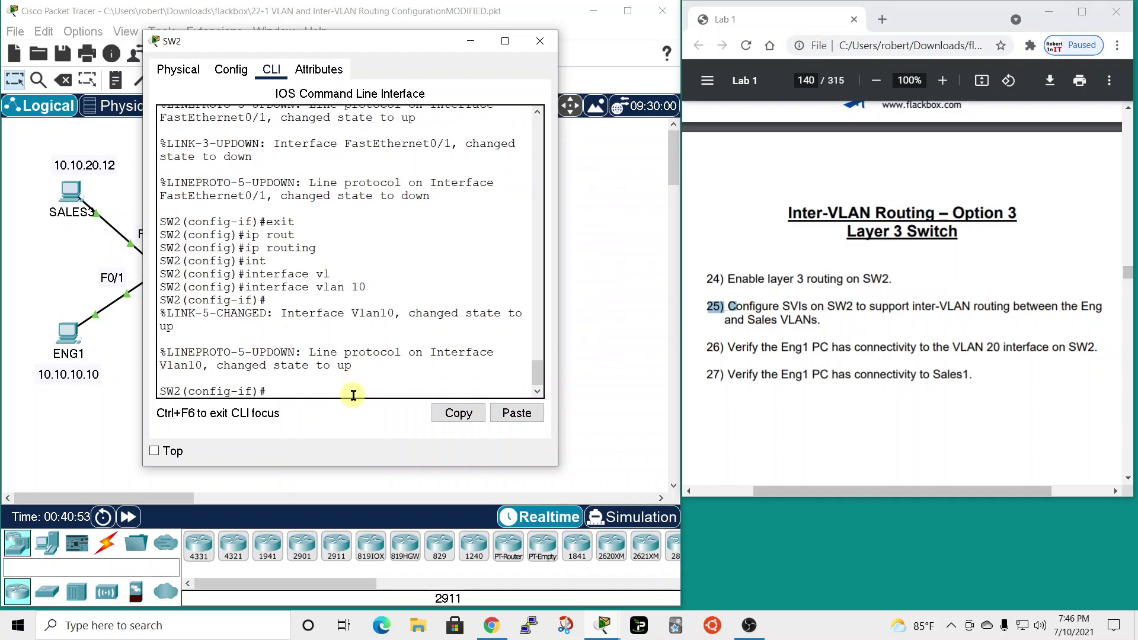
# Step: Assign IP address 10.10.10.1 with mask 255.255.255.0 to SW2's VLAN 10 interface and exit to global configuration mode
pyautogui.moveTo(309, 41); pyautogui.dragTo(516, 51)
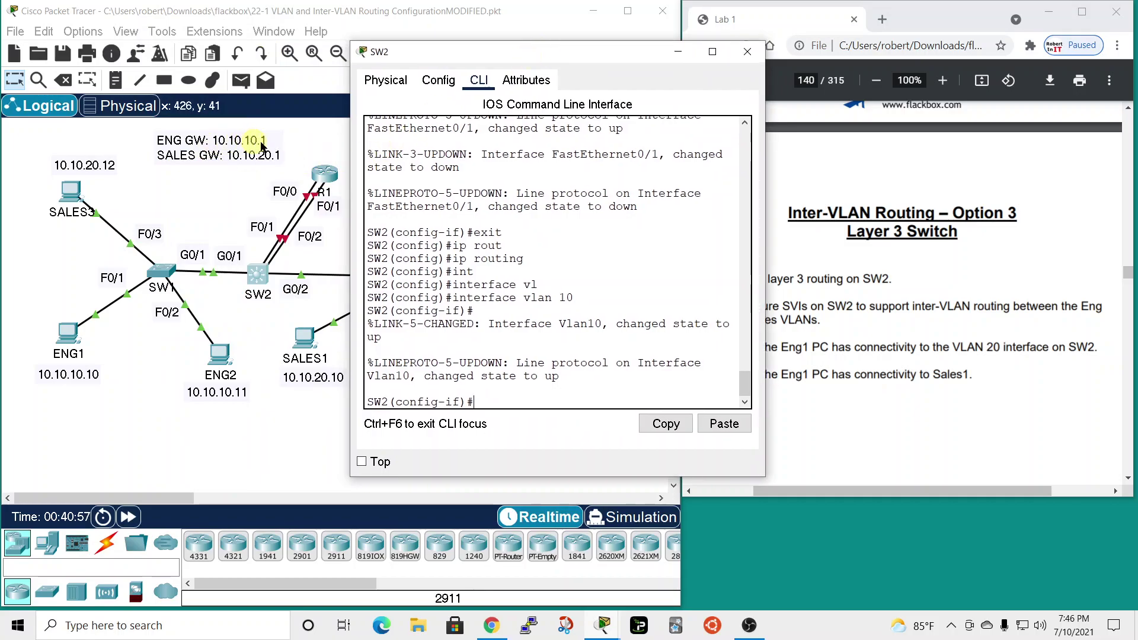
pyautogui.moveTo(604, 54); pyautogui.dragTo(522, 54)
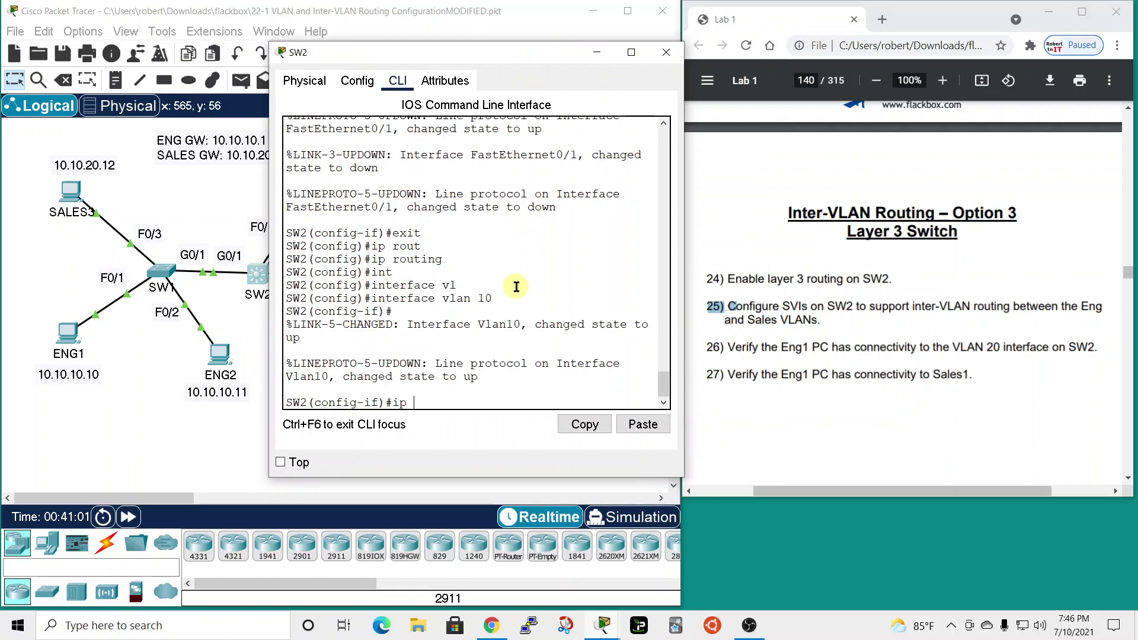
pyautogui.press('Tab')
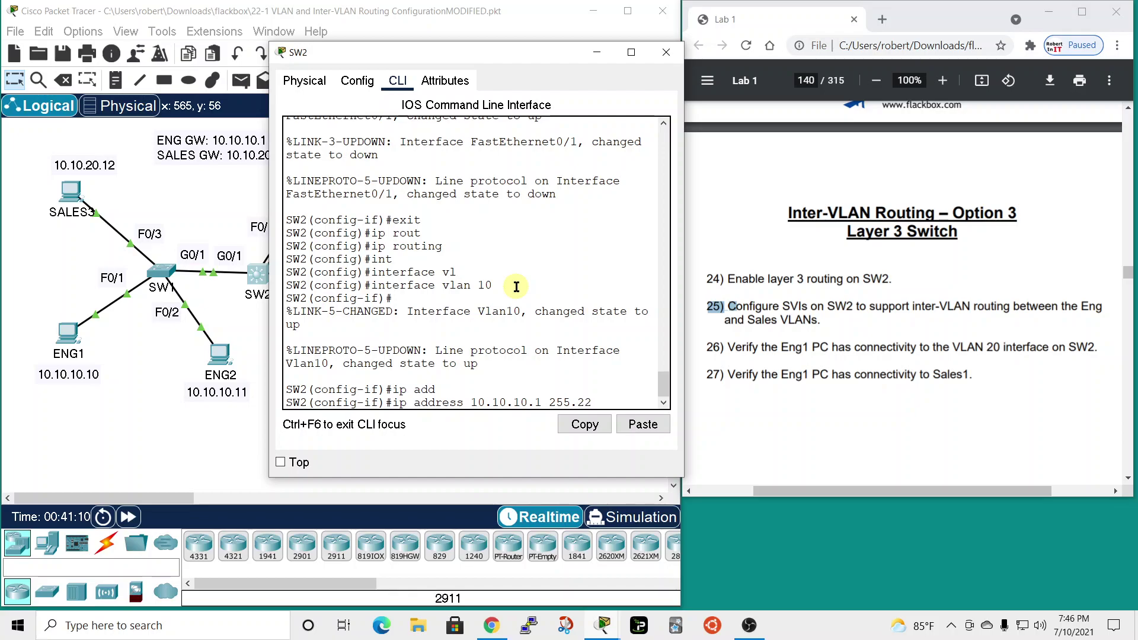
pyautogui.write('55.255.0')
pyautogui.press('Return')
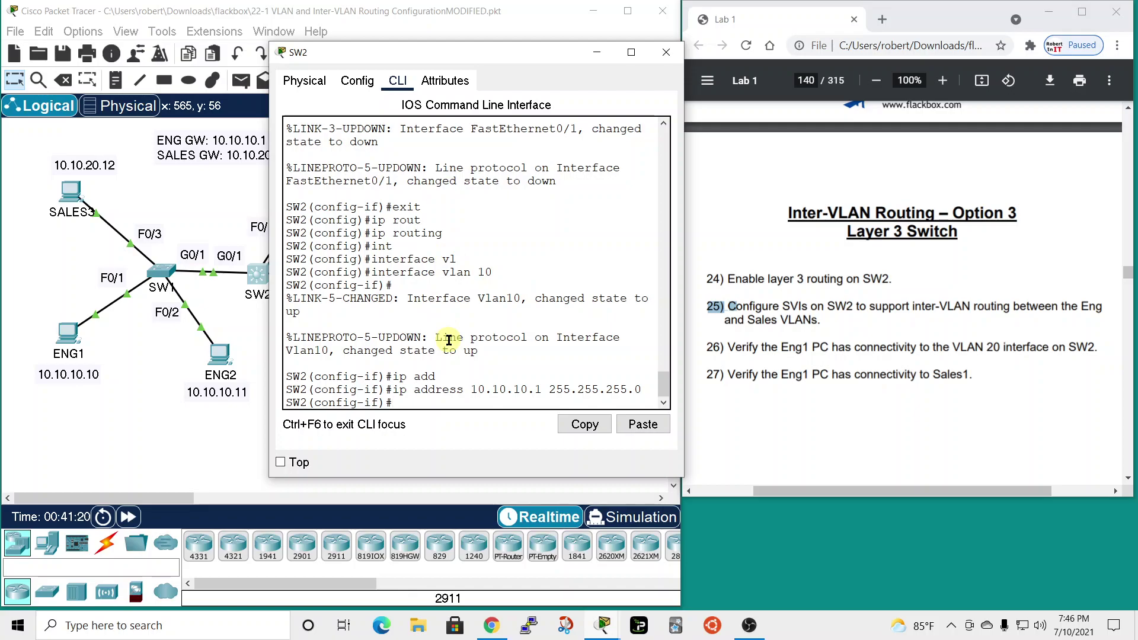
pyautogui.press('Return')
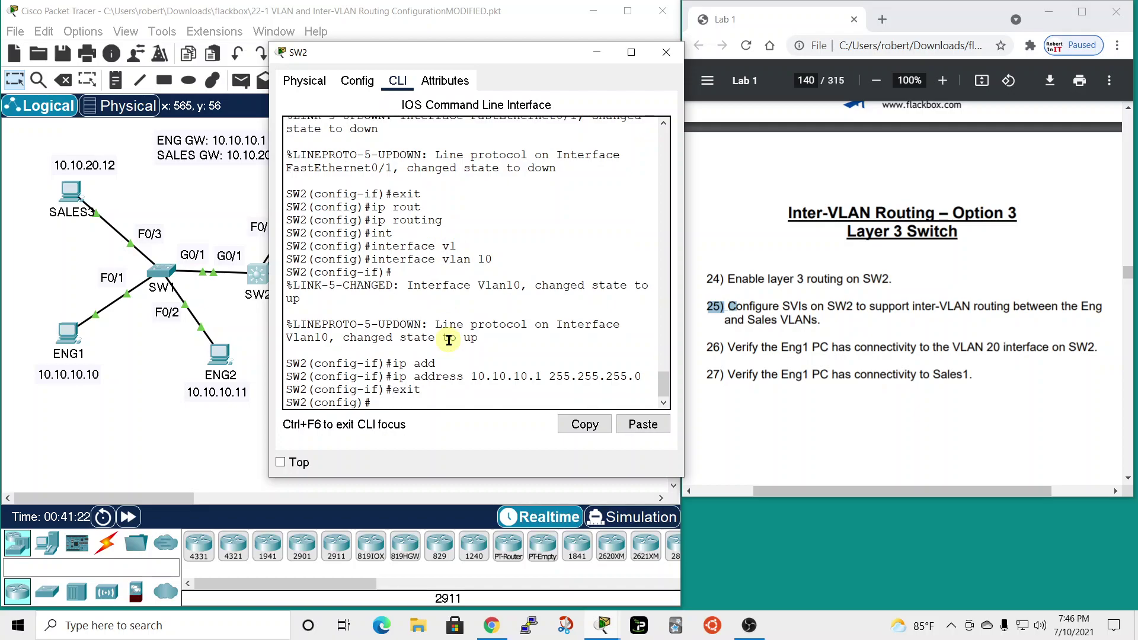
# Step: Create the VLAN 20 interface on SW2 and enter its configuration mode
pyautogui.write('int')
pyautogui.press('Tab')
pyautogui.write('vl')
pyautogui.press('Tab')
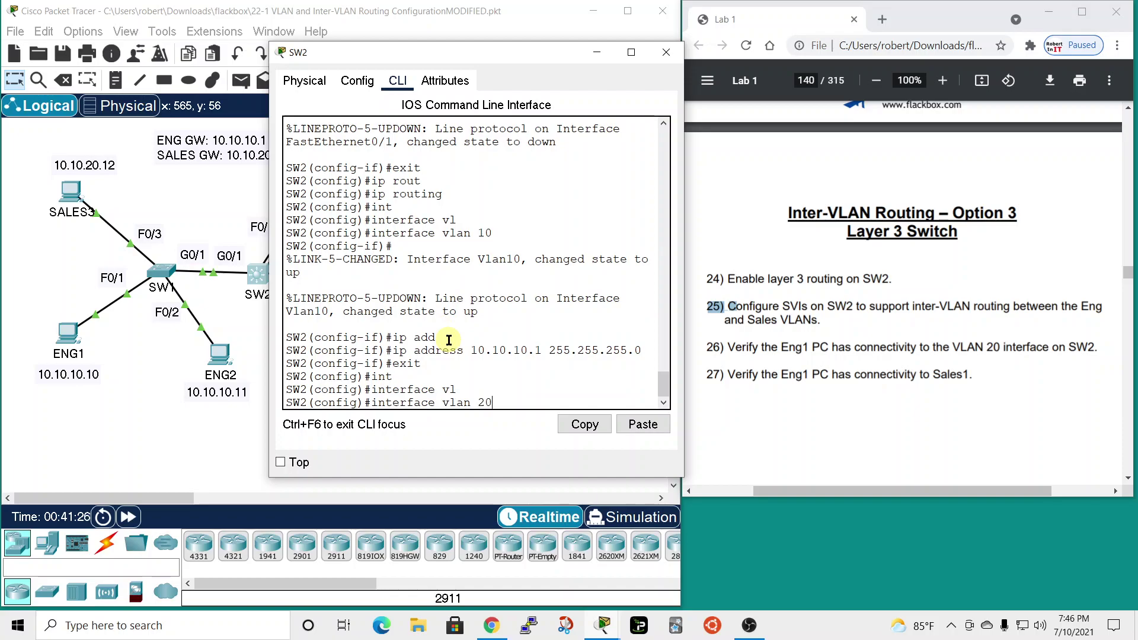
pyautogui.write('20')
pyautogui.press('Return')
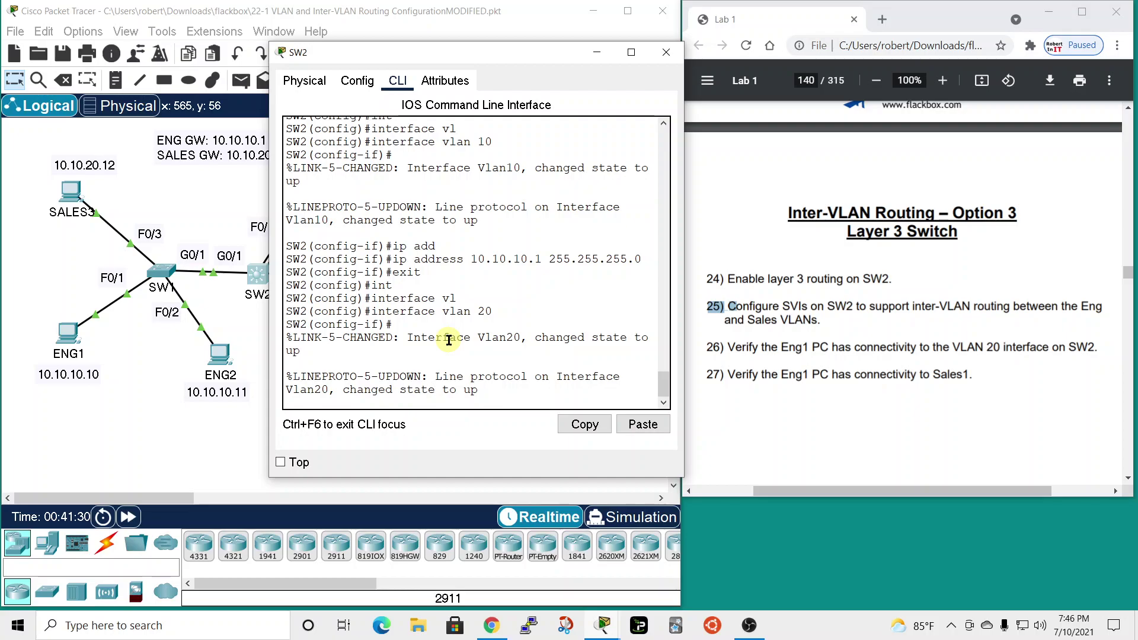
# Step: Assign IP address 10.10.20.1 with mask 255.255.255.0 to SW2's VLAN 20 interface and close the SW2 window
pyautogui.press('Return')
pyautogui.write('ip')
pyautogui.press('Tab')
pyautogui.write('ad')
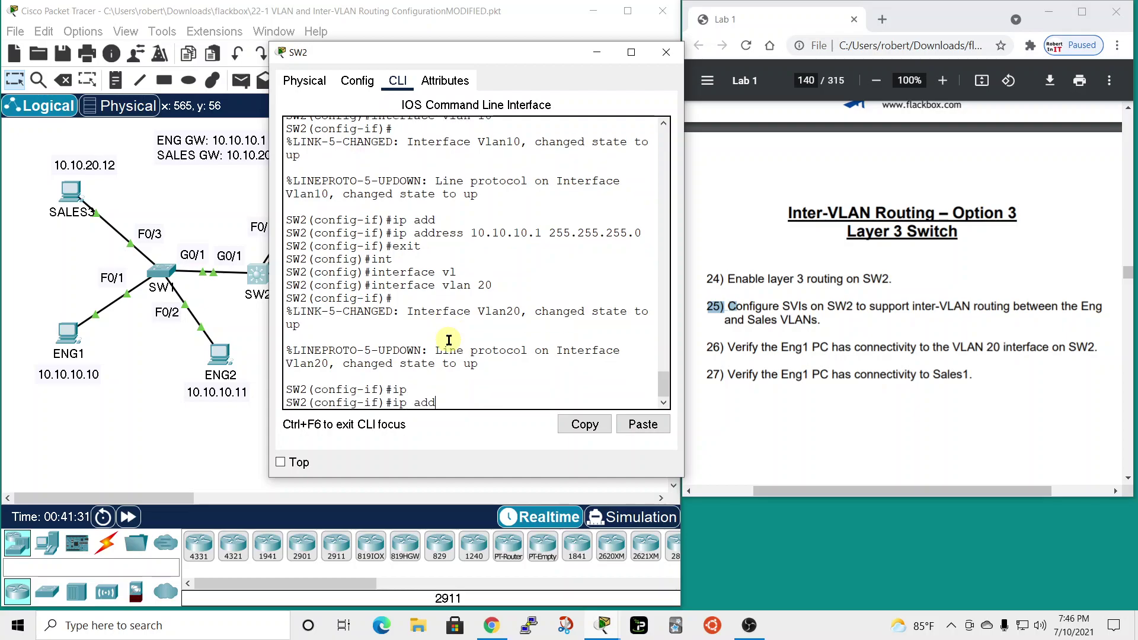
pyautogui.write('d')
pyautogui.press('Tab')
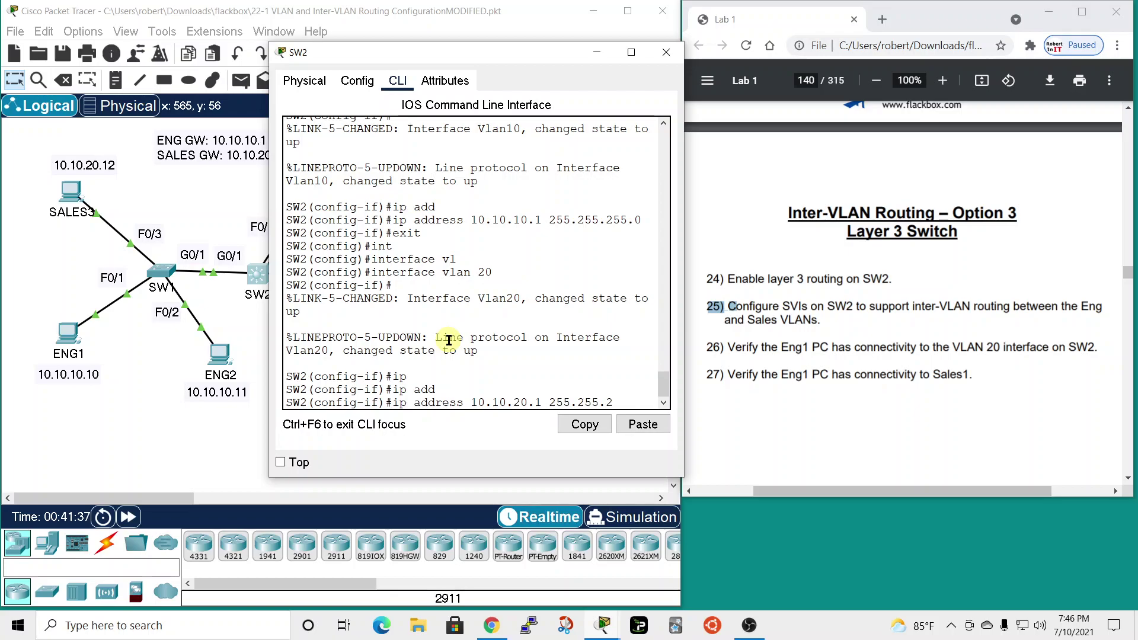
pyautogui.press('Return')
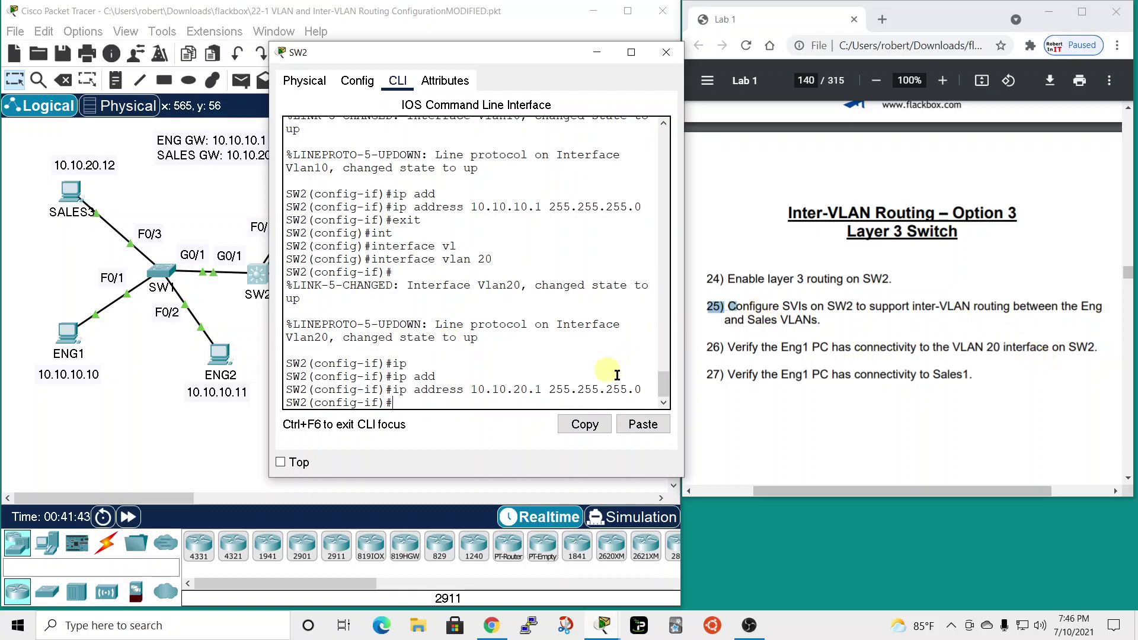
pyautogui.moveTo(537, 58); pyautogui.dragTo(579, 43)
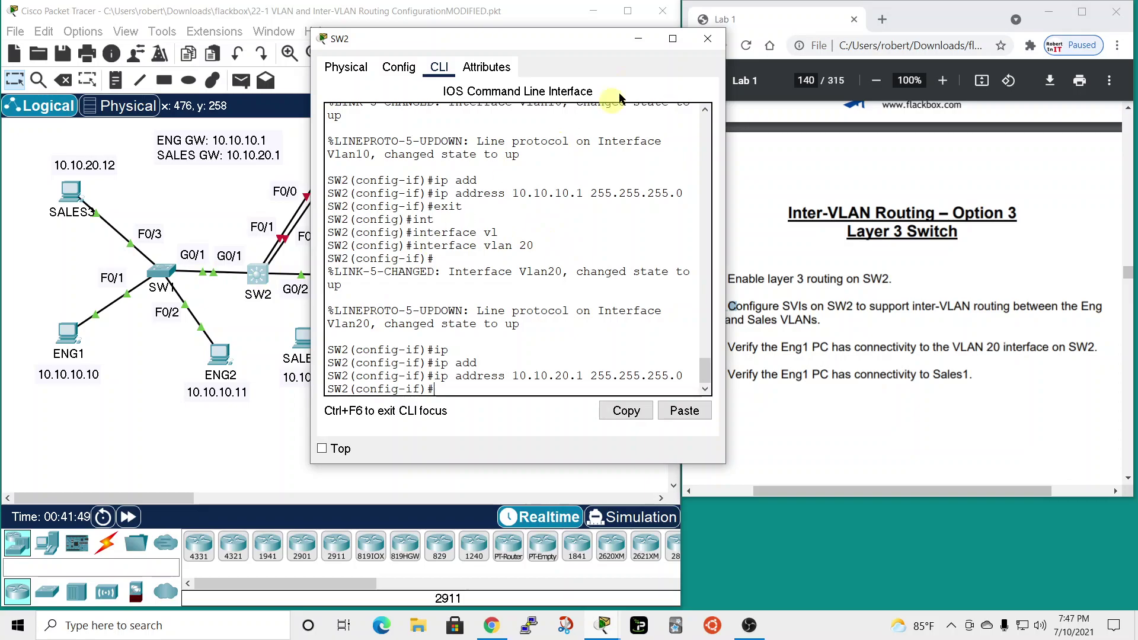
pyautogui.click(699, 46)
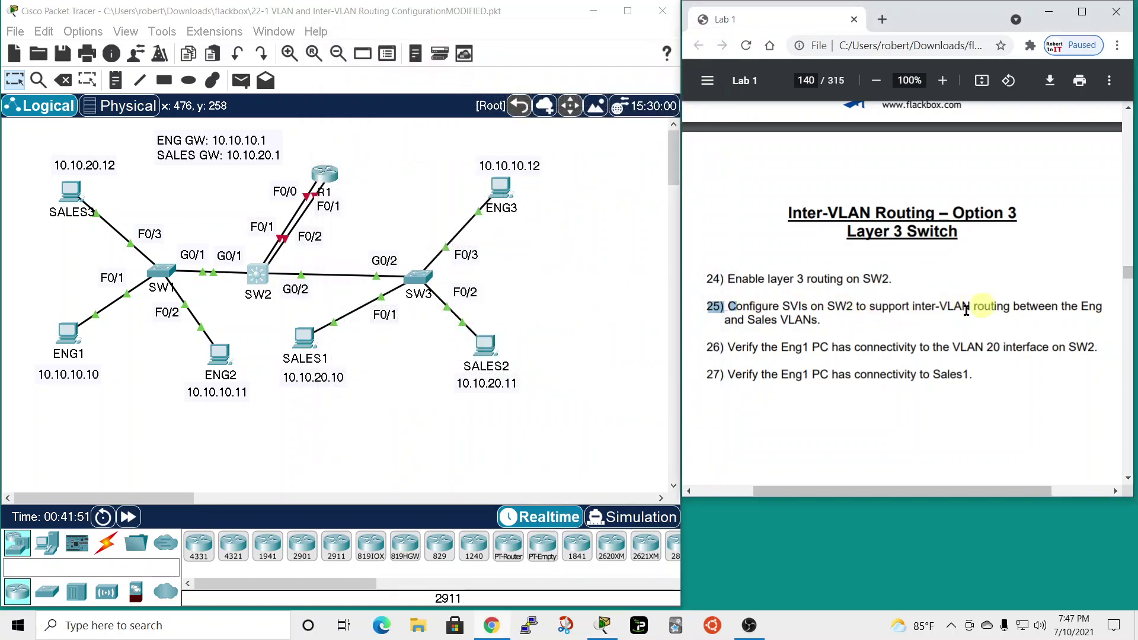
# Step: Highlight lab instruction 26 and ping SW2's VLAN 20 interface at 10.10.20.1 from ENG1's command prompt
pyautogui.moveTo(709, 346); pyautogui.dragTo(738, 348)
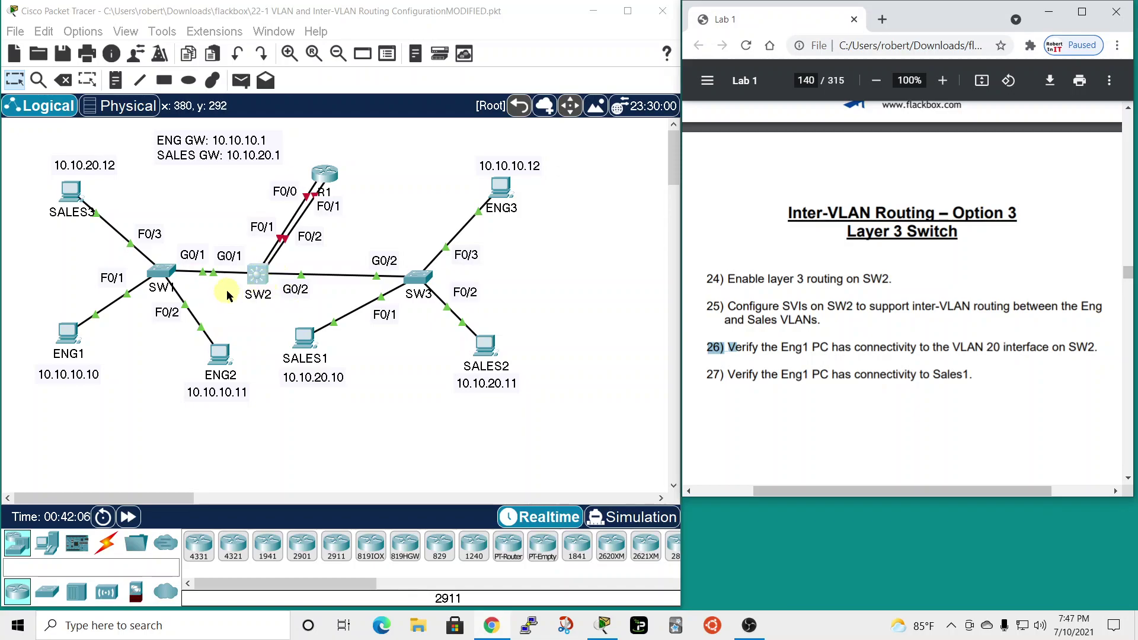
pyautogui.click(69, 333)
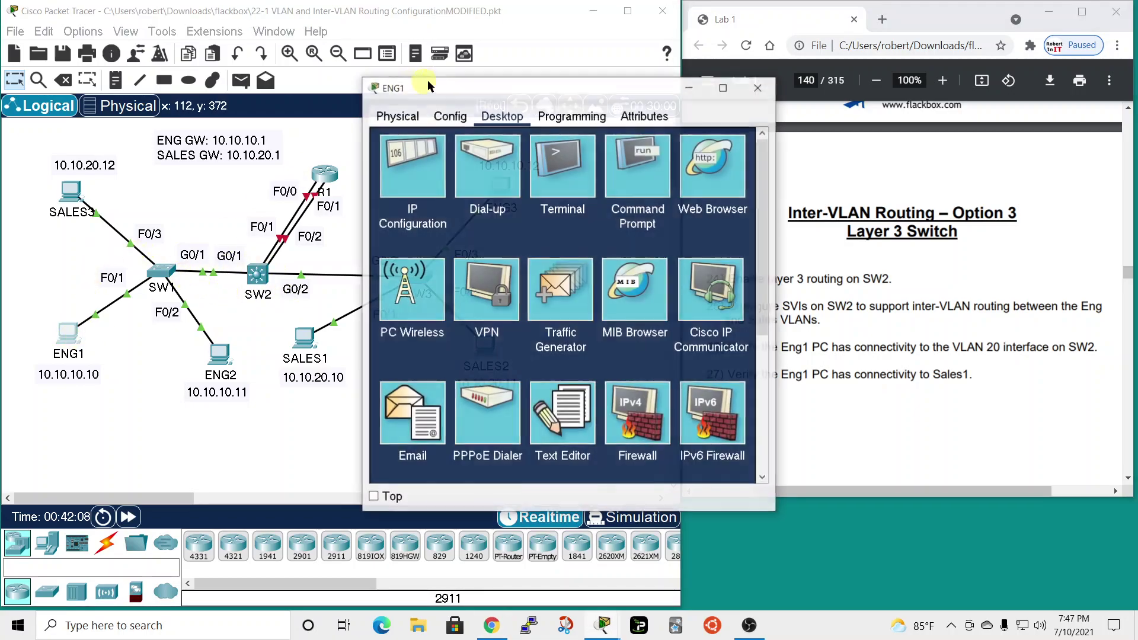
pyautogui.moveTo(549, 92); pyautogui.dragTo(209, 47)
pyautogui.click(301, 107)
pyautogui.scroll(-10, 266, 315)
pyautogui.scroll(-5, 314, 394)
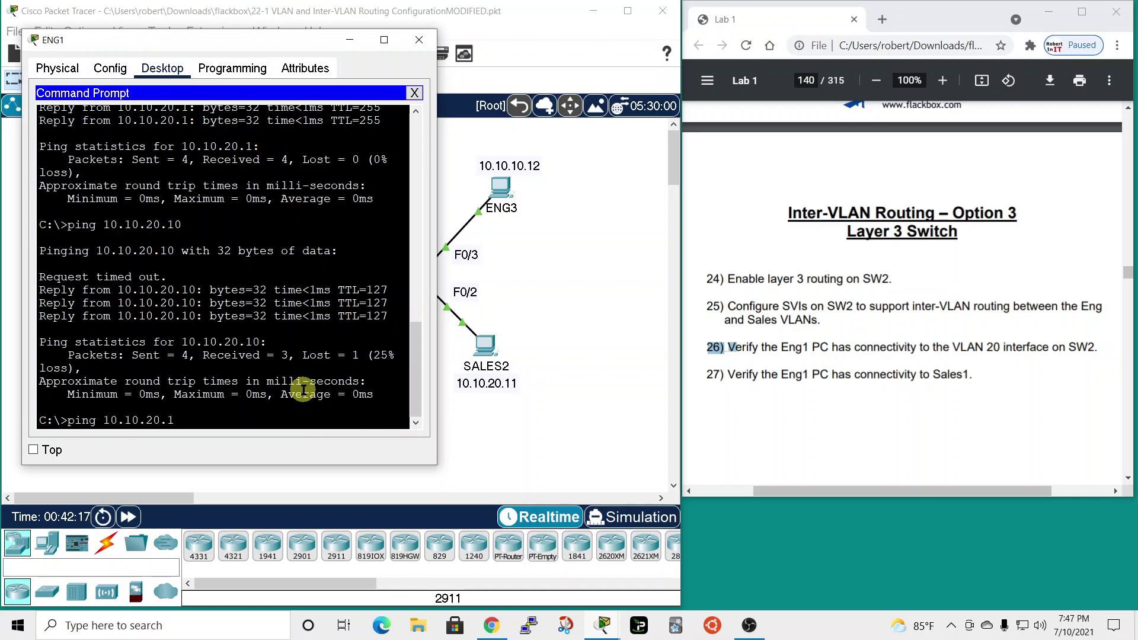
pyautogui.press('Return')
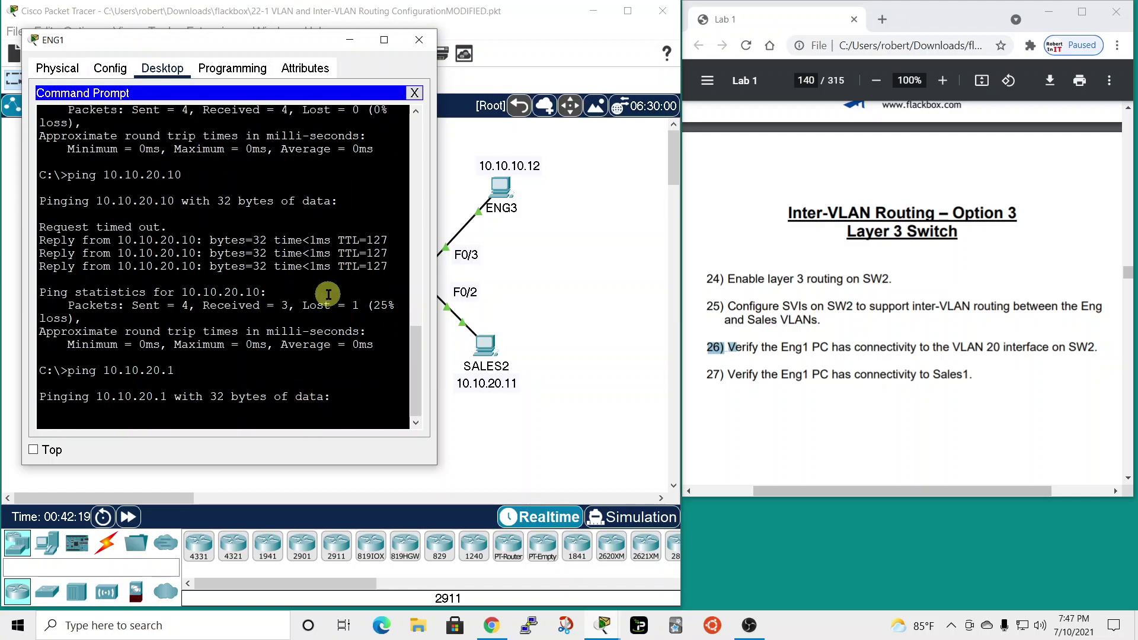
pyautogui.moveTo(301, 42); pyautogui.dragTo(638, 5)
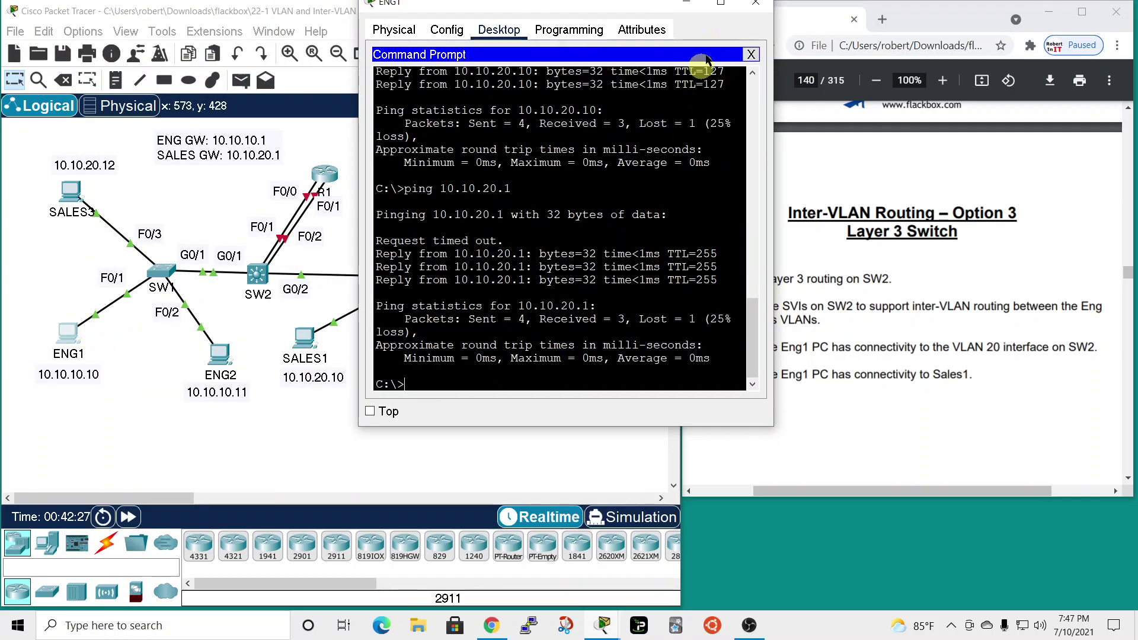
pyautogui.click(755, 3)
# Step: Highlight lab instruction 27 and ping SALES1 at 10.10.20.10 from ENG1's command prompt
pyautogui.moveTo(708, 374); pyautogui.dragTo(742, 374)
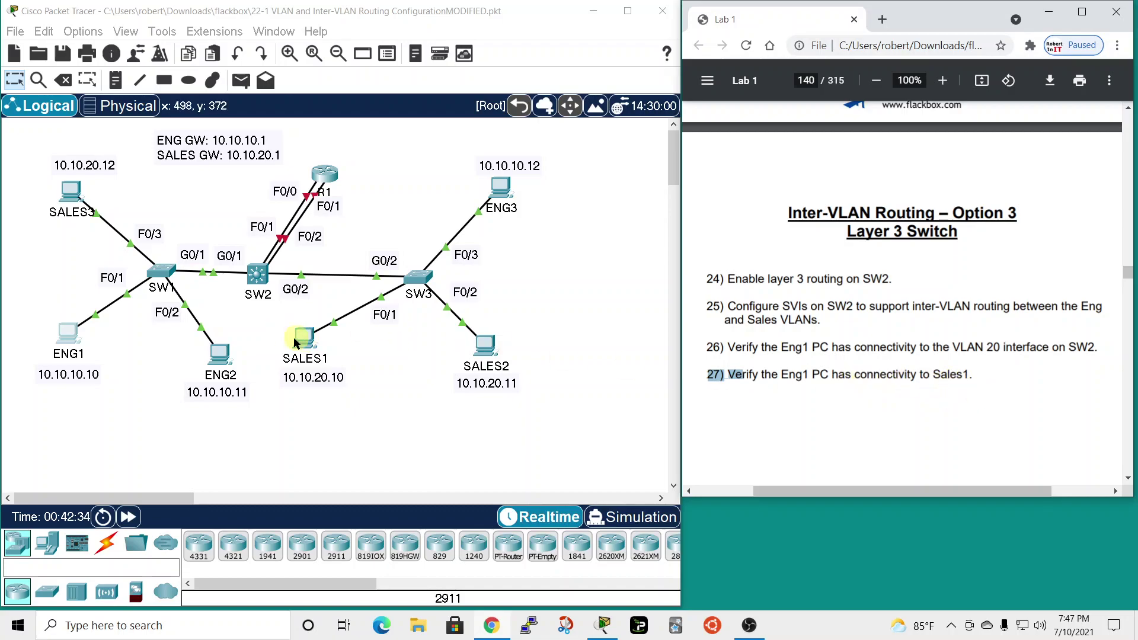
pyautogui.click(66, 334)
pyautogui.moveTo(536, 80); pyautogui.dragTo(224, 7)
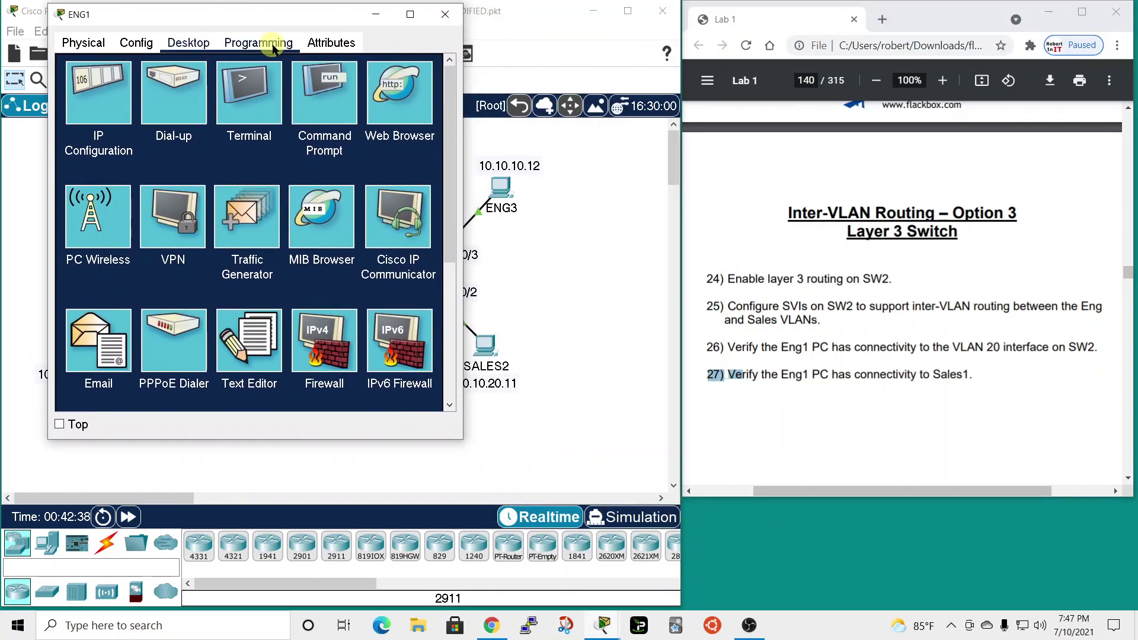
pyautogui.click(324, 94)
pyautogui.scroll(-5, 342, 305)
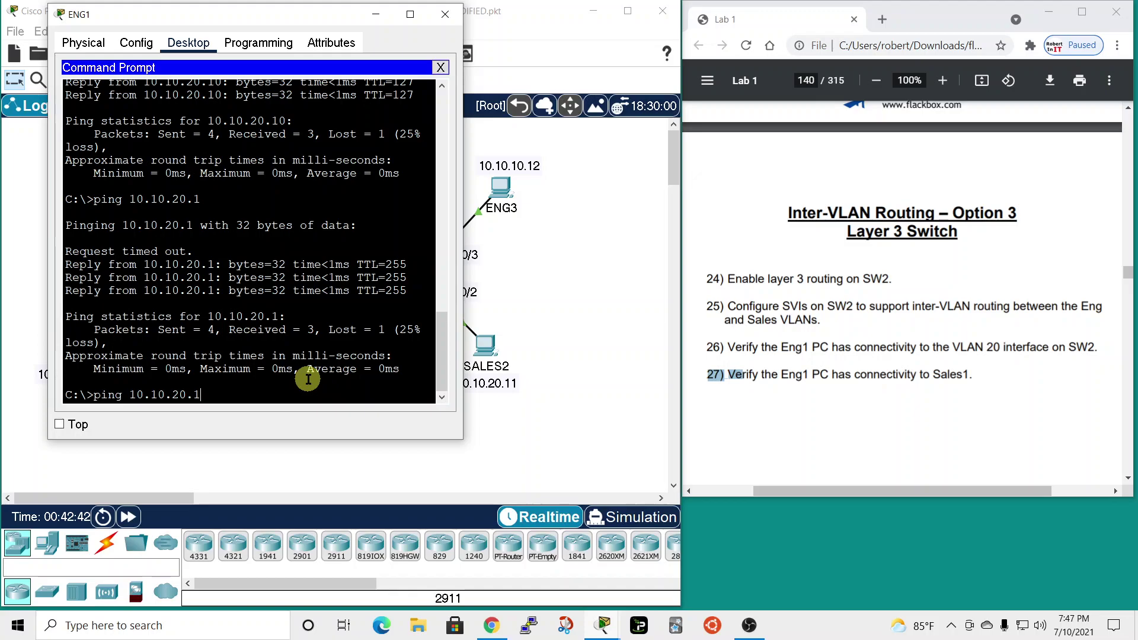
pyautogui.moveTo(272, 19); pyautogui.dragTo(402, 15)
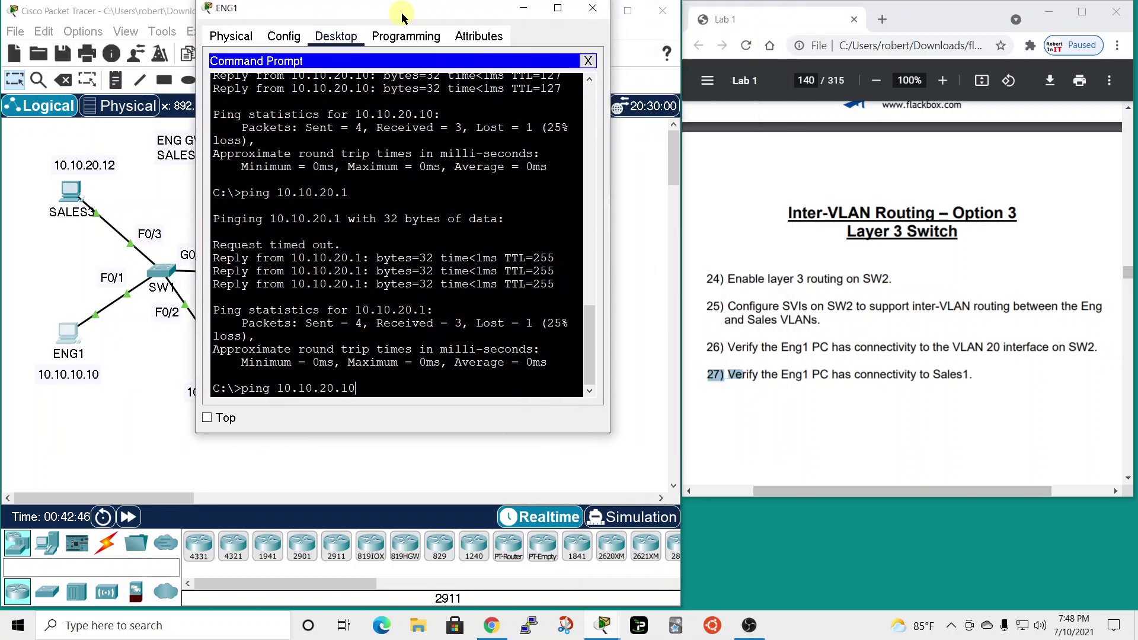
pyautogui.press('Return')
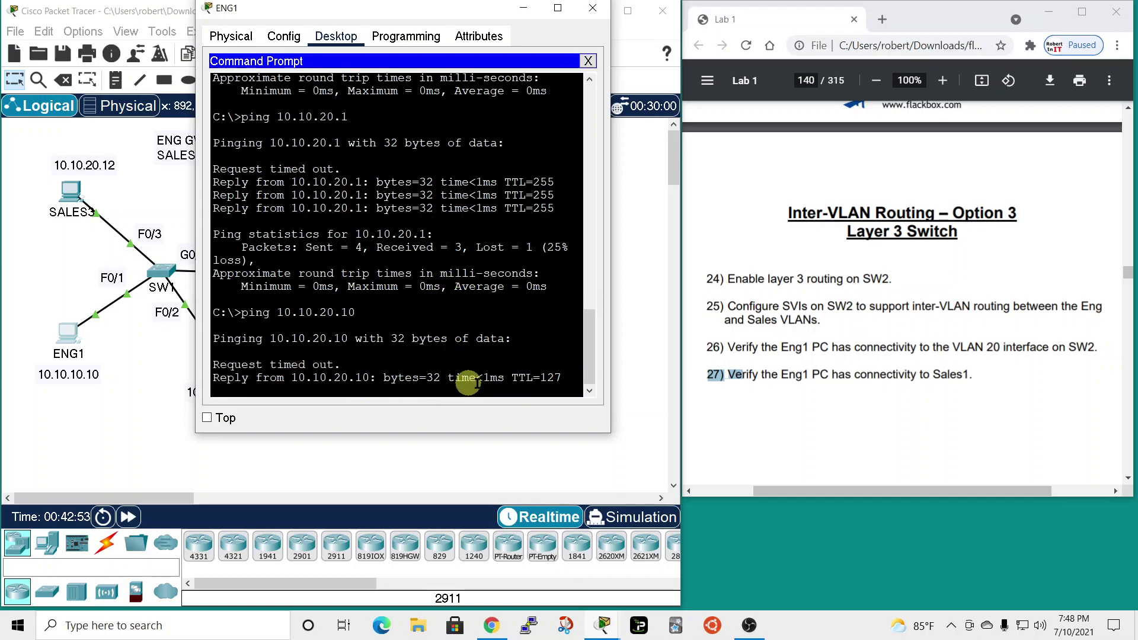
pyautogui.click(592, 8)
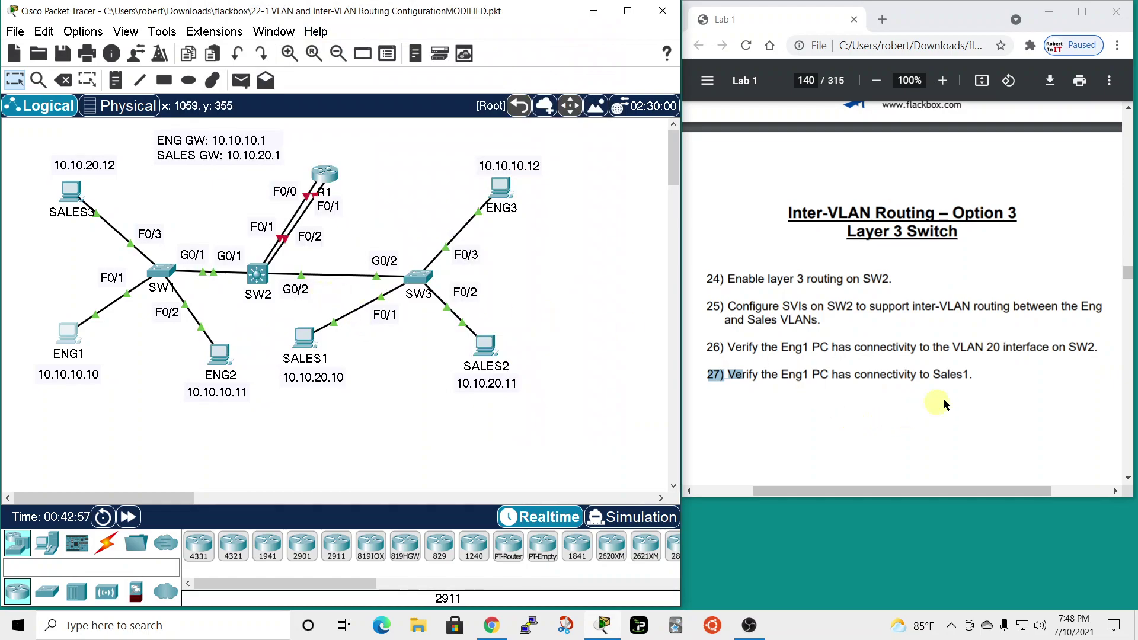
pyautogui.scroll(-5, 943, 398)
pyautogui.scroll(-5, 944, 398)
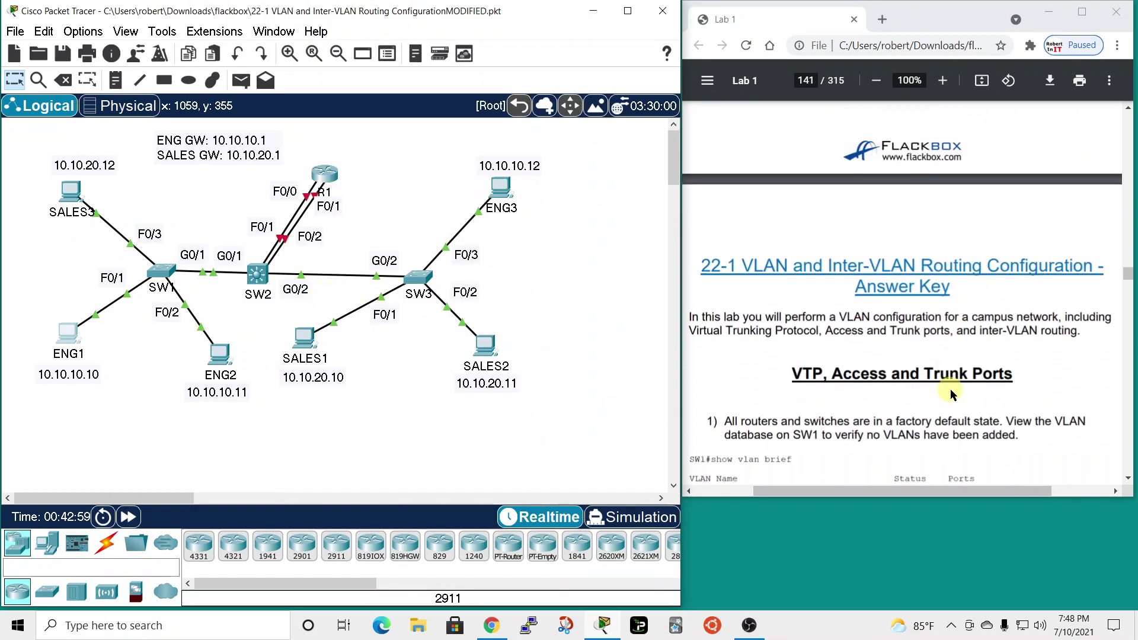
pyautogui.scroll(10, 951, 394)
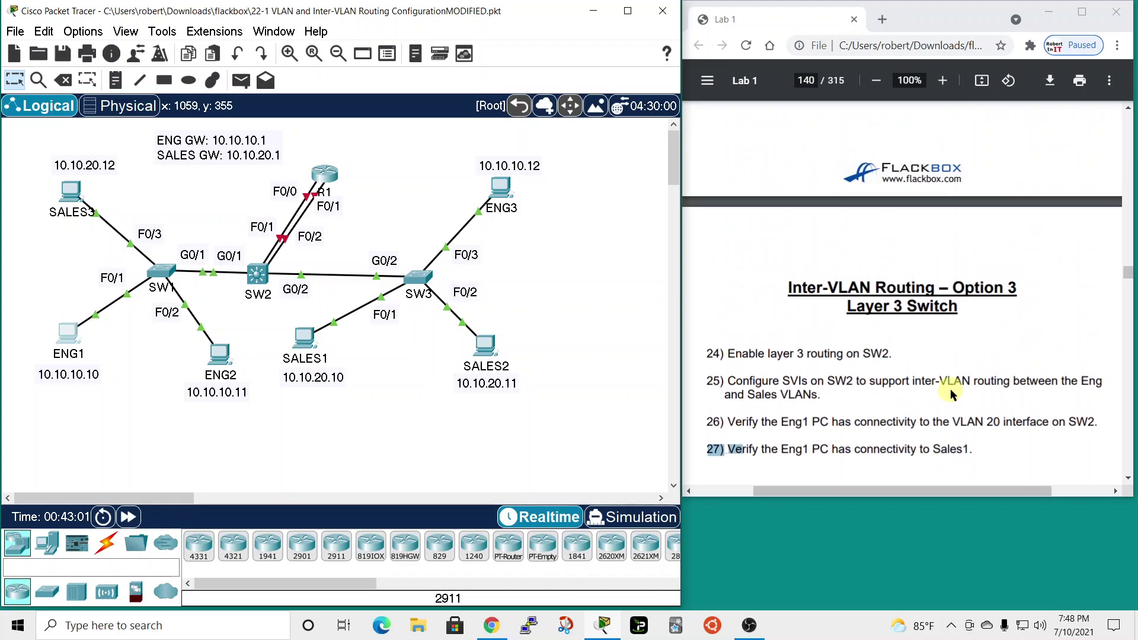